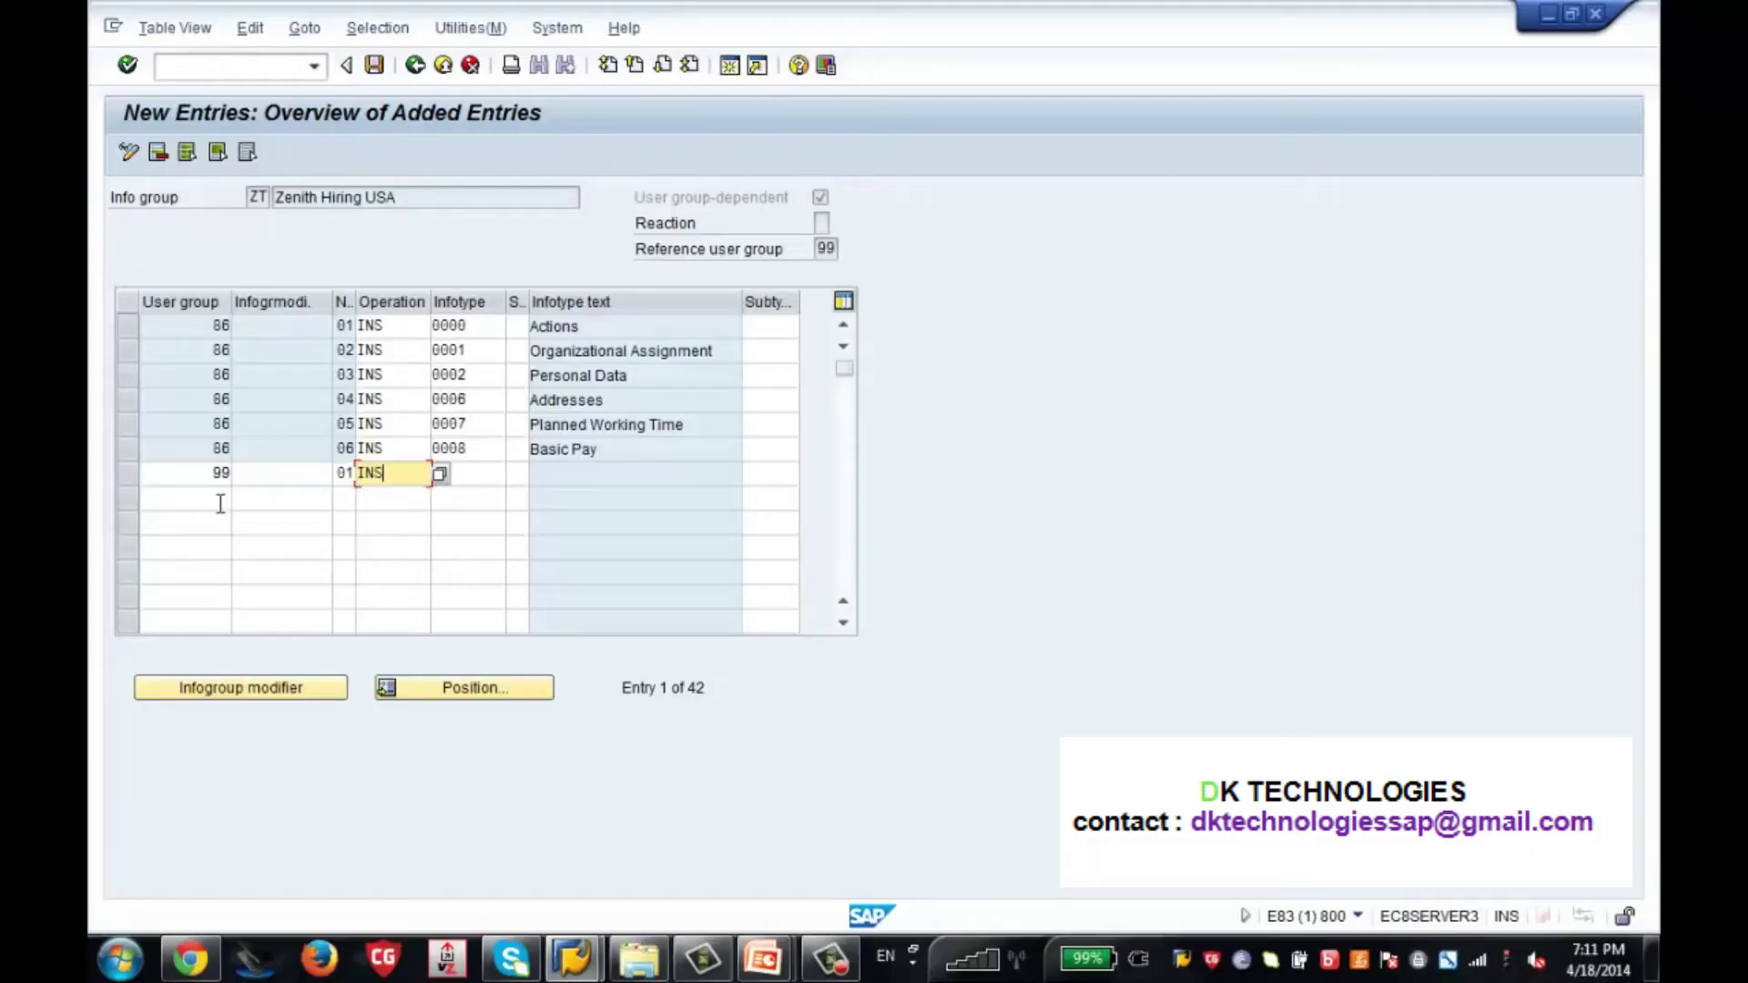
# Complete user group 99's entry 01 with infotype 0000, and add entry 02 with operation INS and infotype 0001.
pyautogui.write('0000')
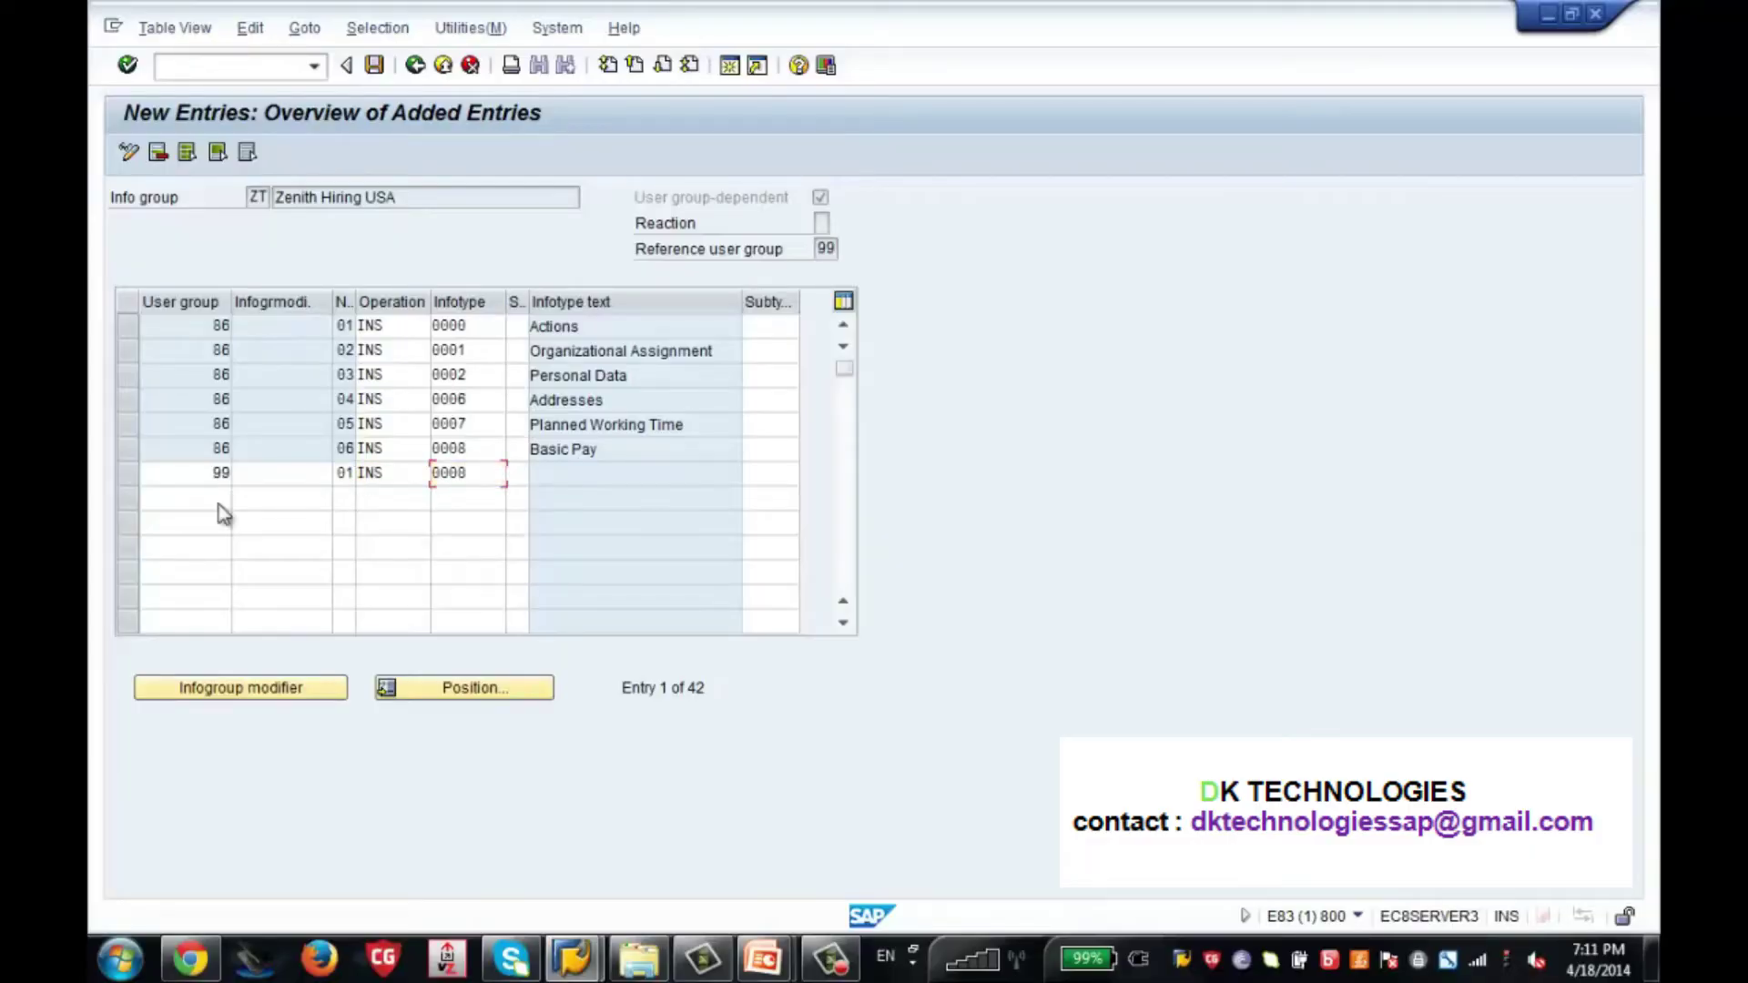
pyautogui.press('Return')
pyautogui.write('99')
pyautogui.press('Tab')
pyautogui.press('Tab')
pyautogui.write('02')
pyautogui.press('Tab')
pyautogui.write('INS')
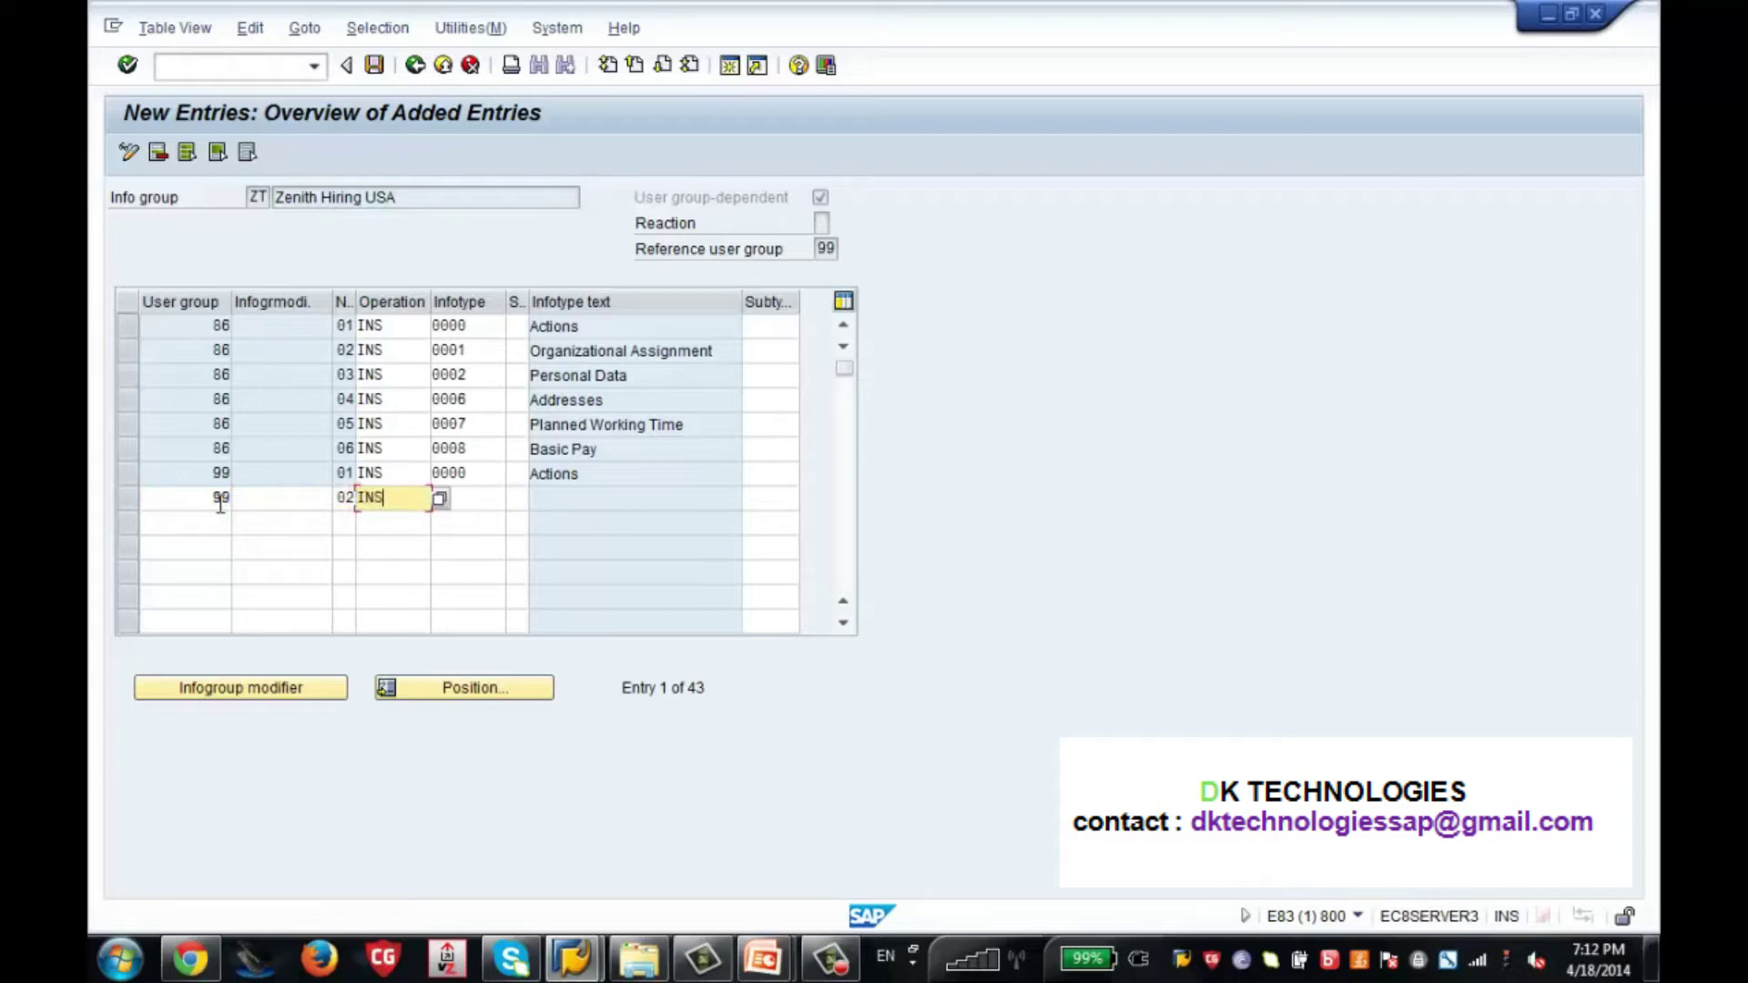
pyautogui.press('Tab')
pyautogui.write('0001')
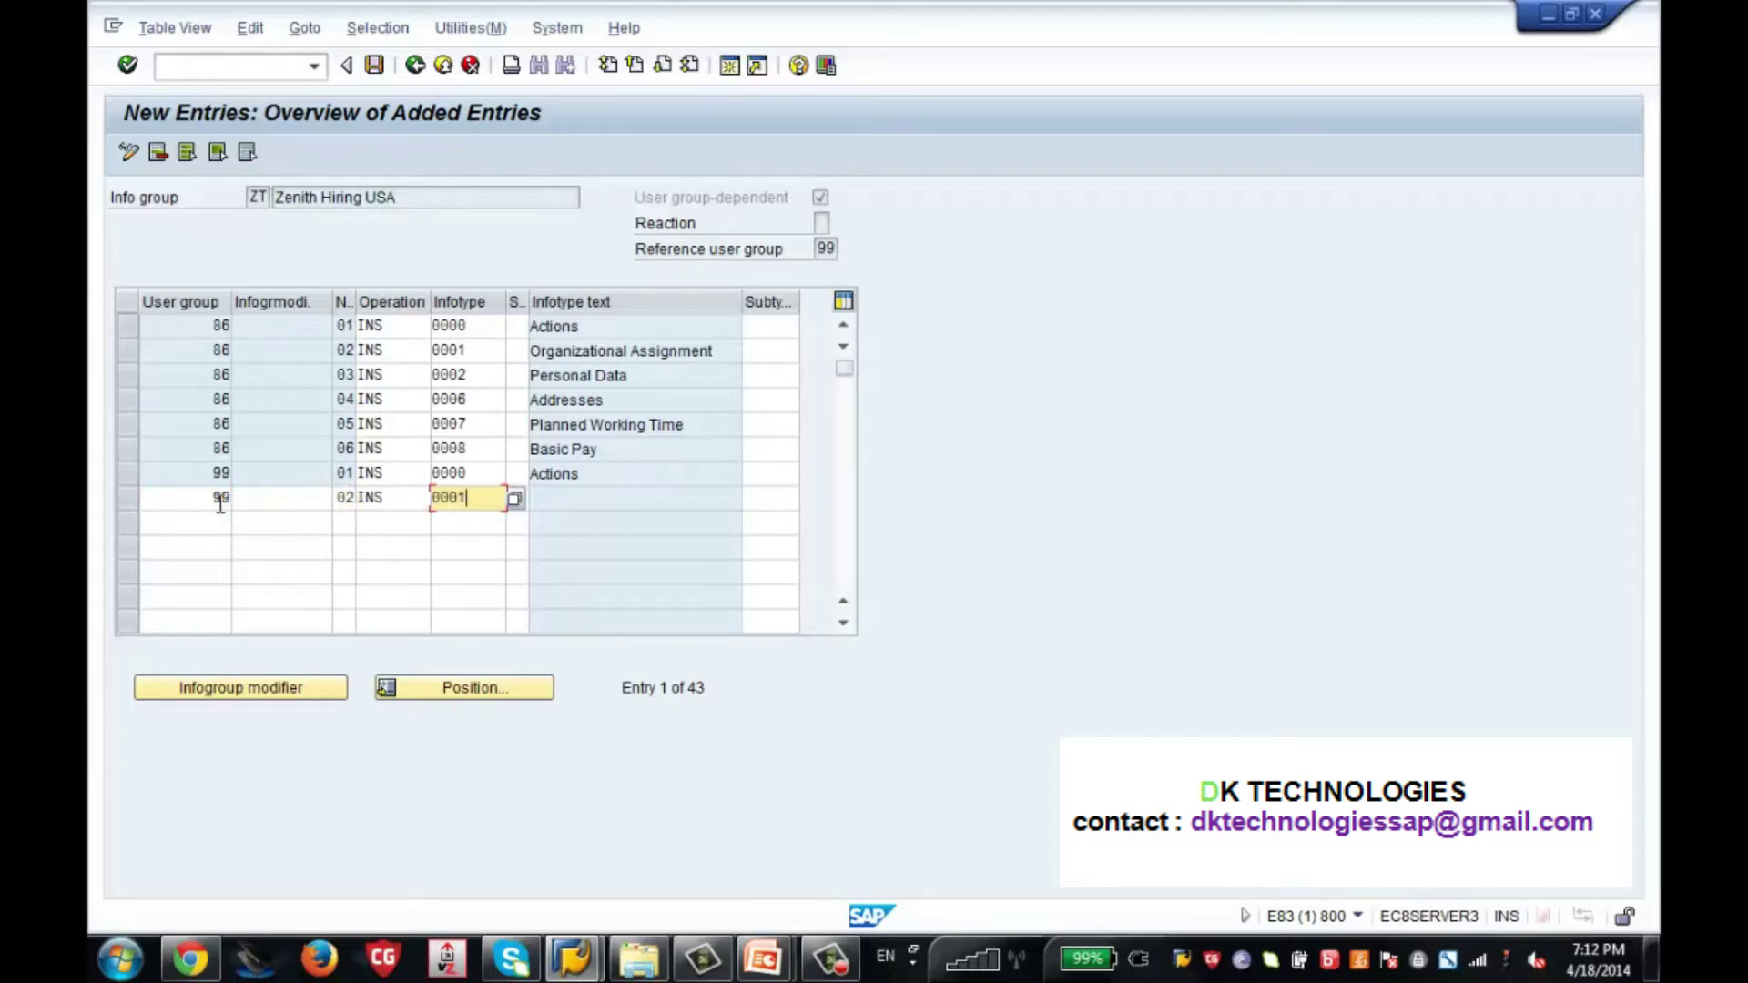
pyautogui.press('Return')
# Add entry 03 for user group 99 with operation INS and infotype 0002.
pyautogui.write('99')
pyautogui.press('Tab')
pyautogui.press('Tab')
pyautogui.write('03')
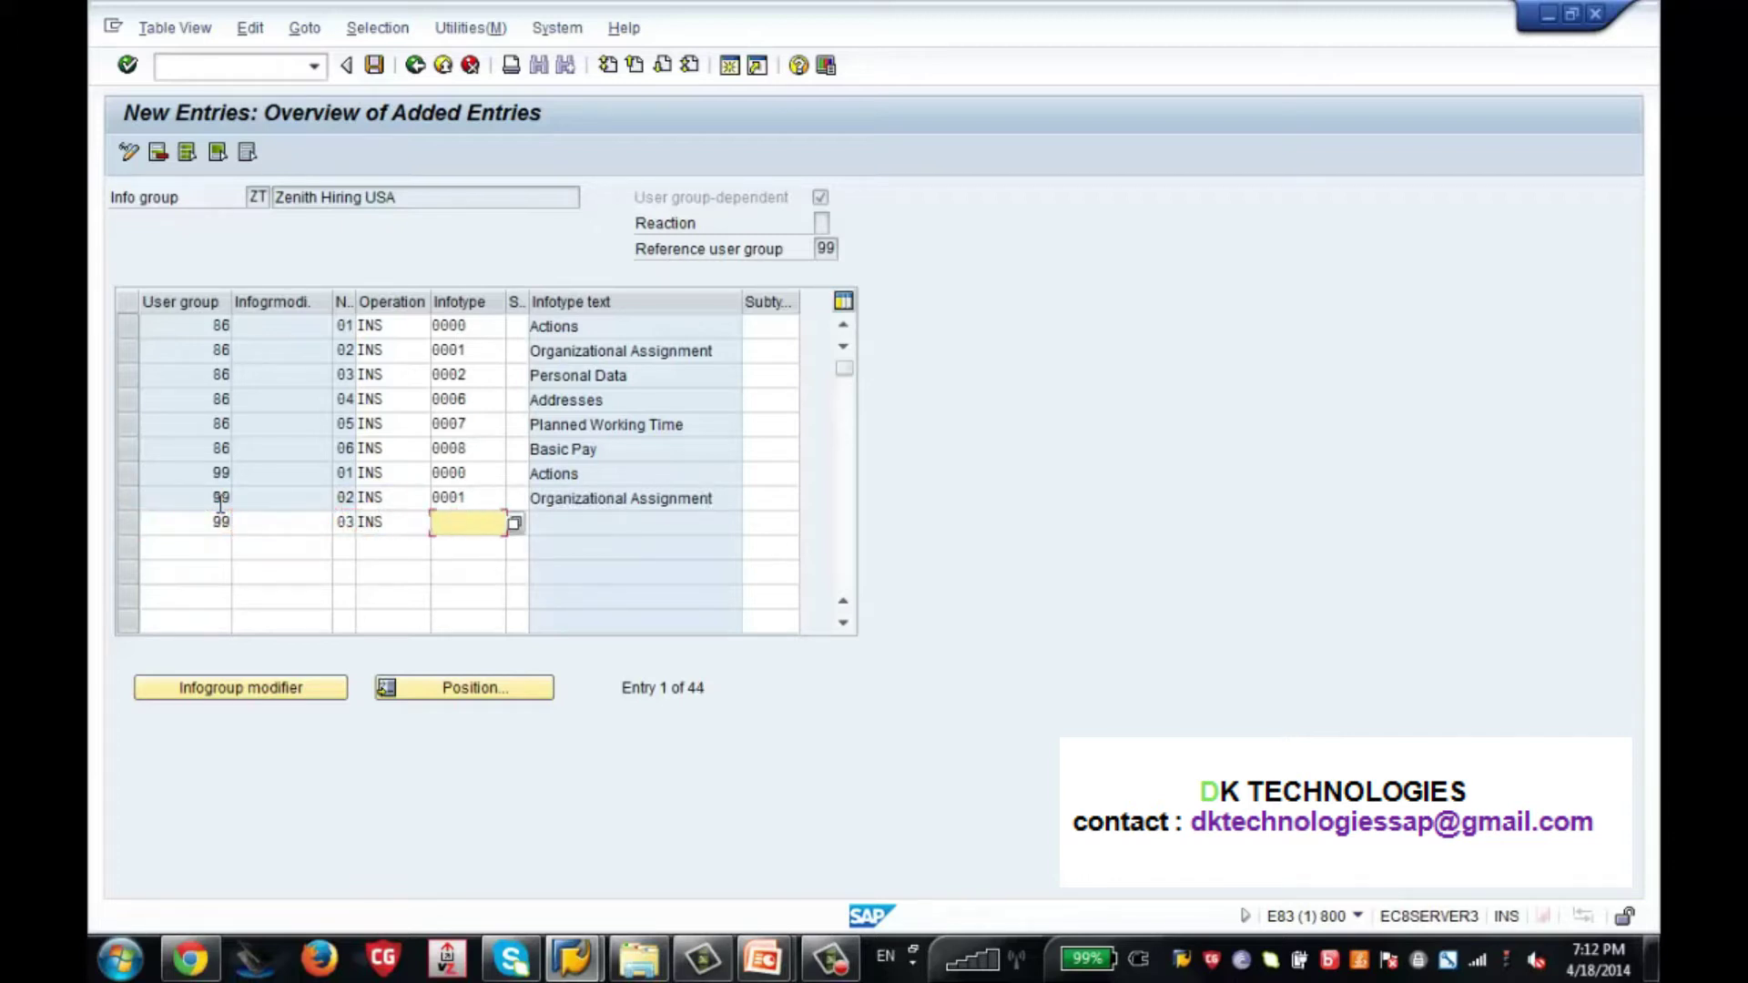
pyautogui.write(' INS 0002')
pyautogui.press('Return')
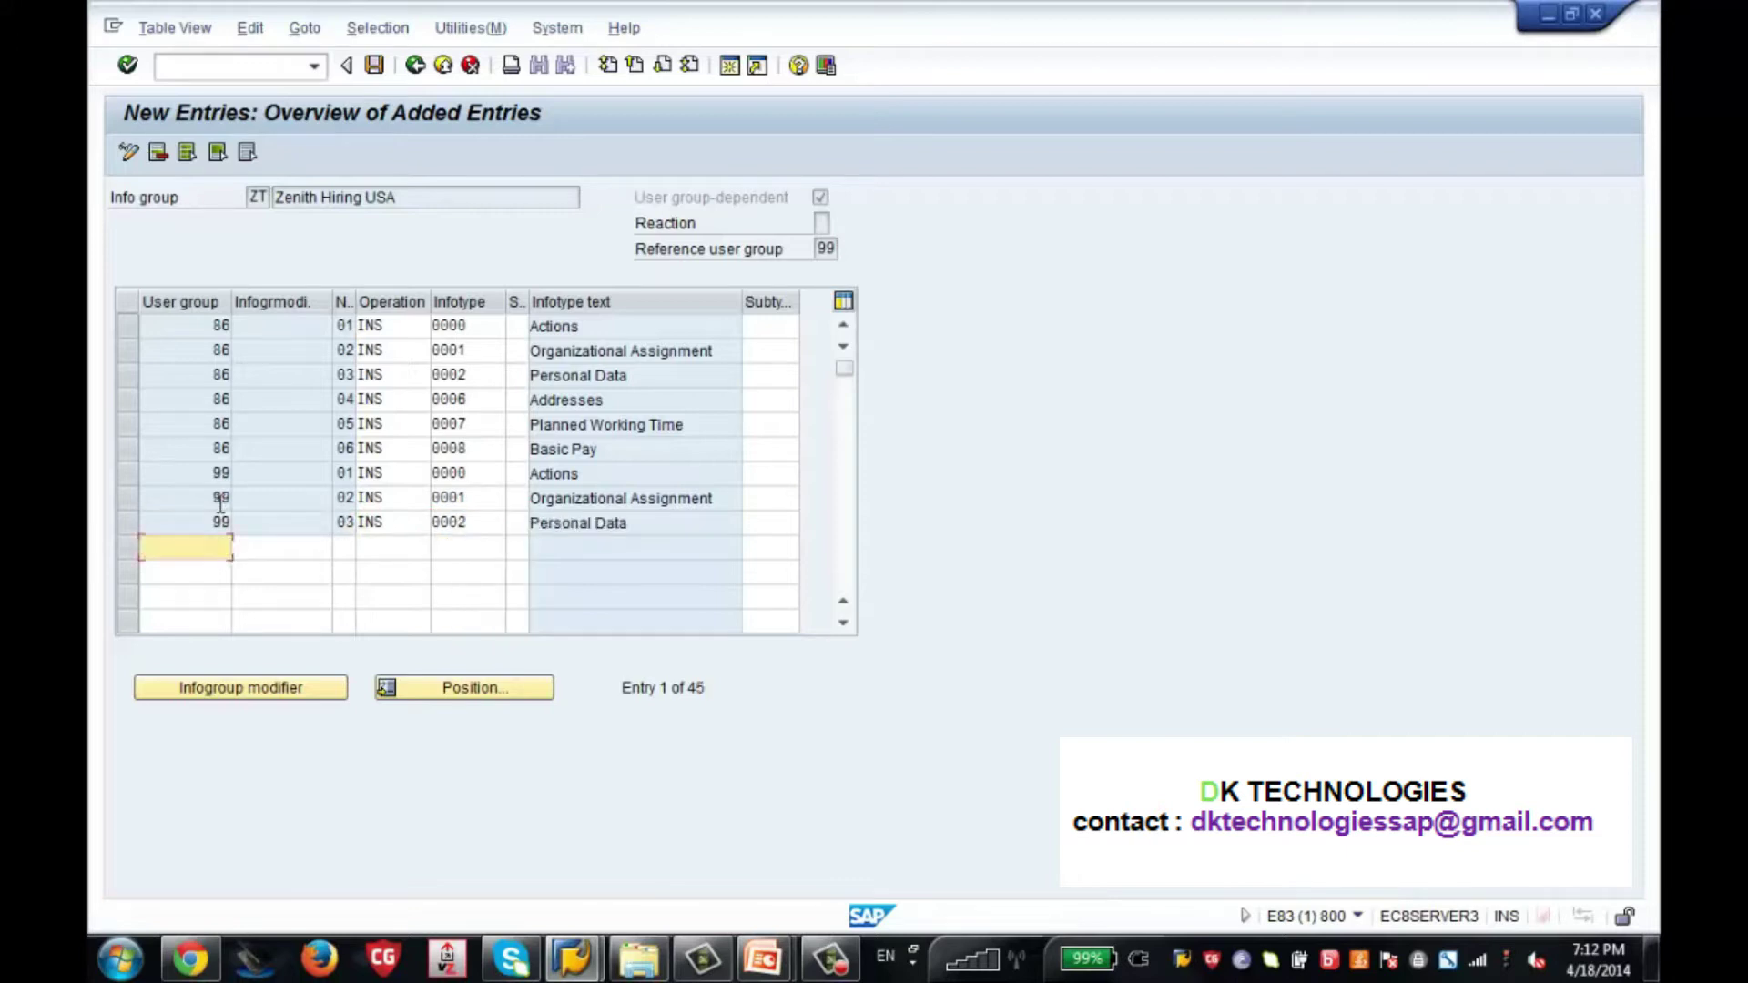
# Add entry 04 for user group 99 with operation INS and infotype 0006.
pyautogui.write('99')
pyautogui.press('Tab')
pyautogui.press('Tab')
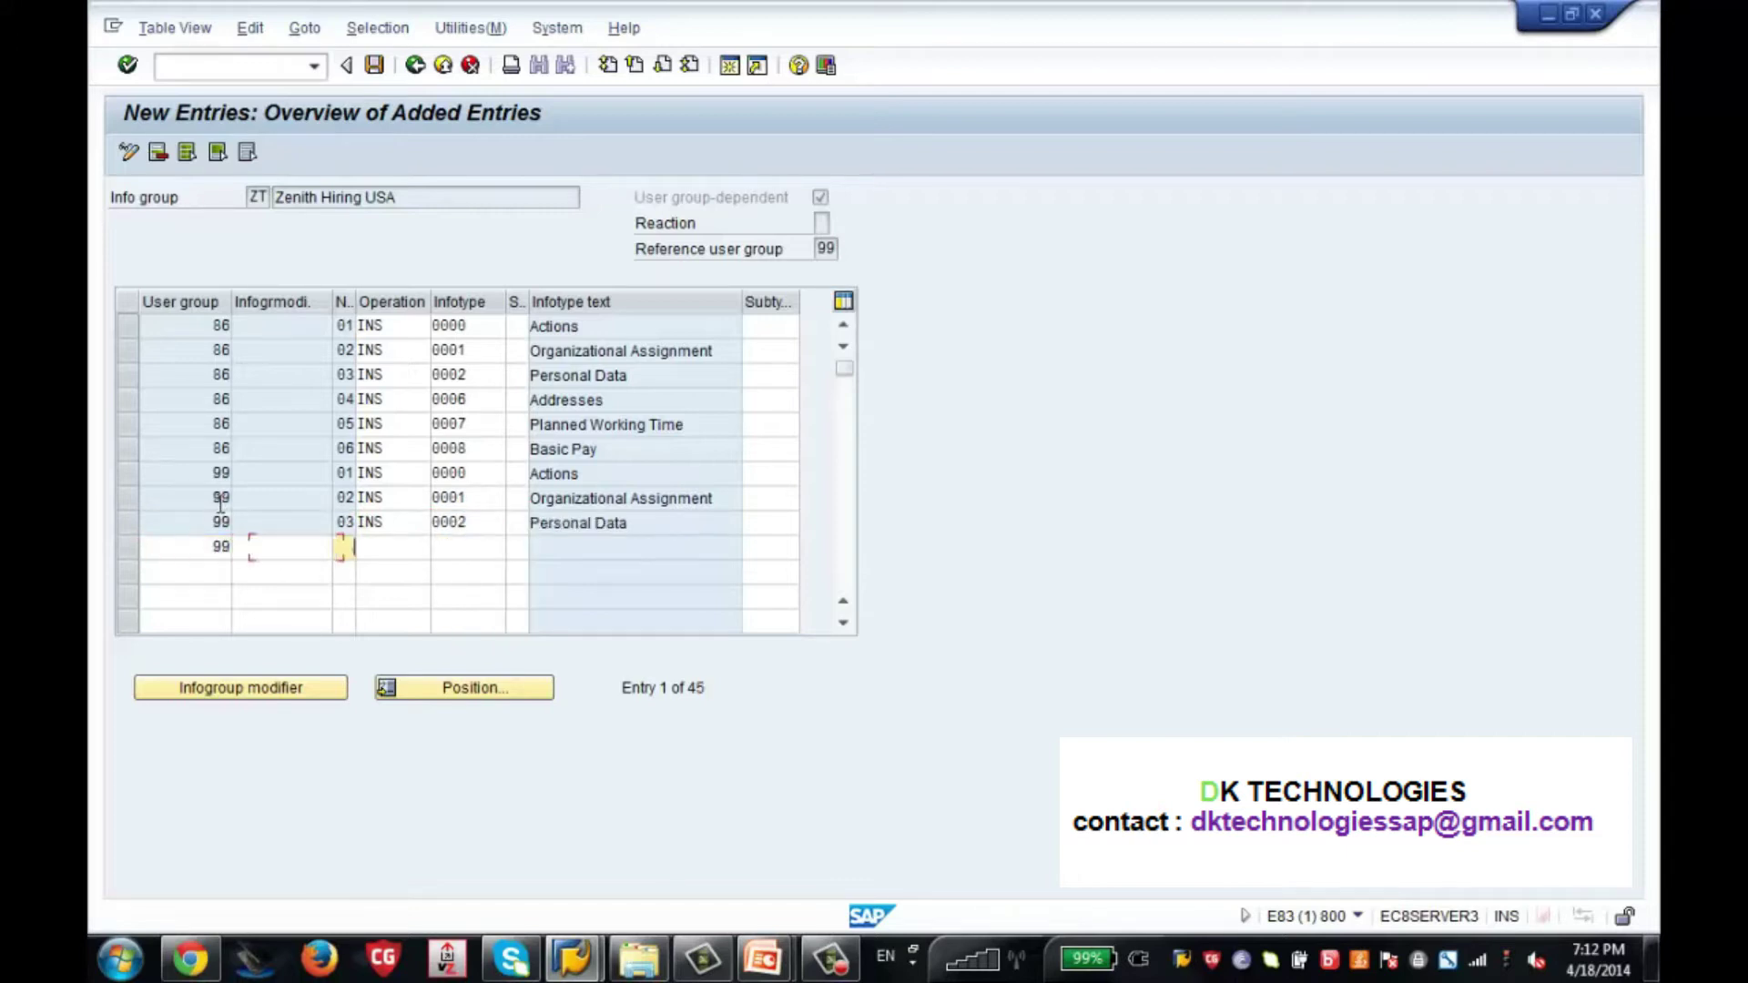
pyautogui.write('04')
pyautogui.write('INS')
pyautogui.press('Tab')
pyautogui.write('0006')
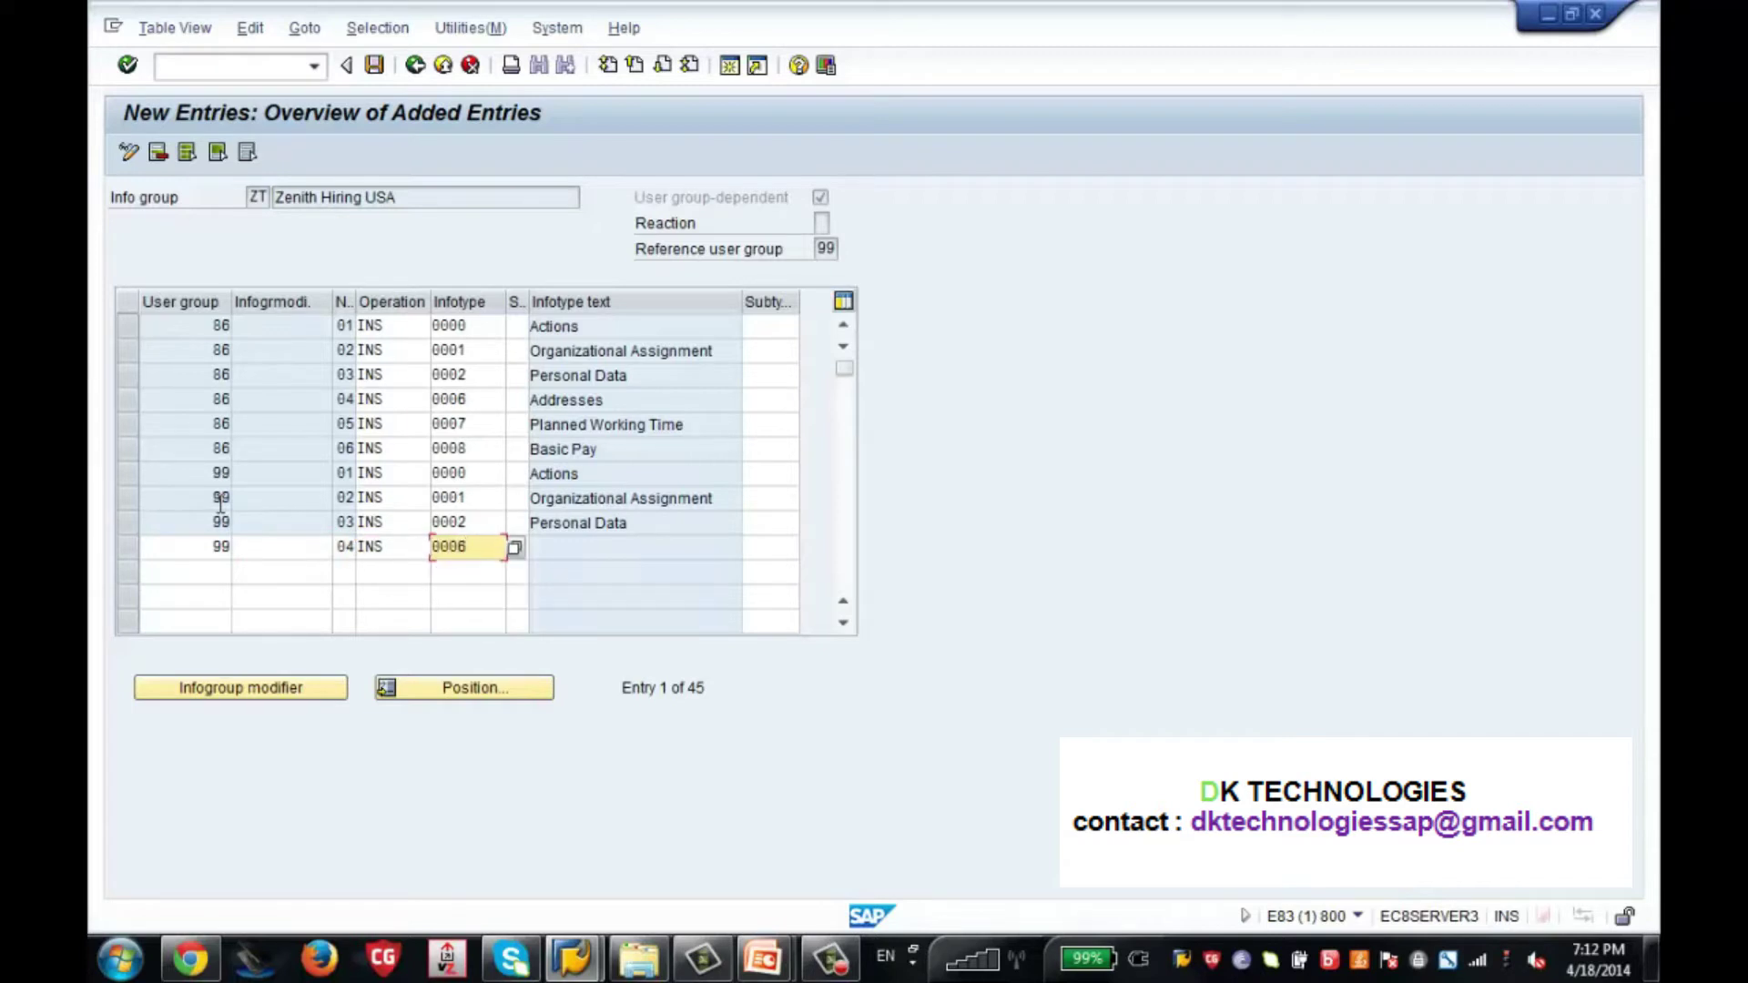
pyautogui.press('Return')
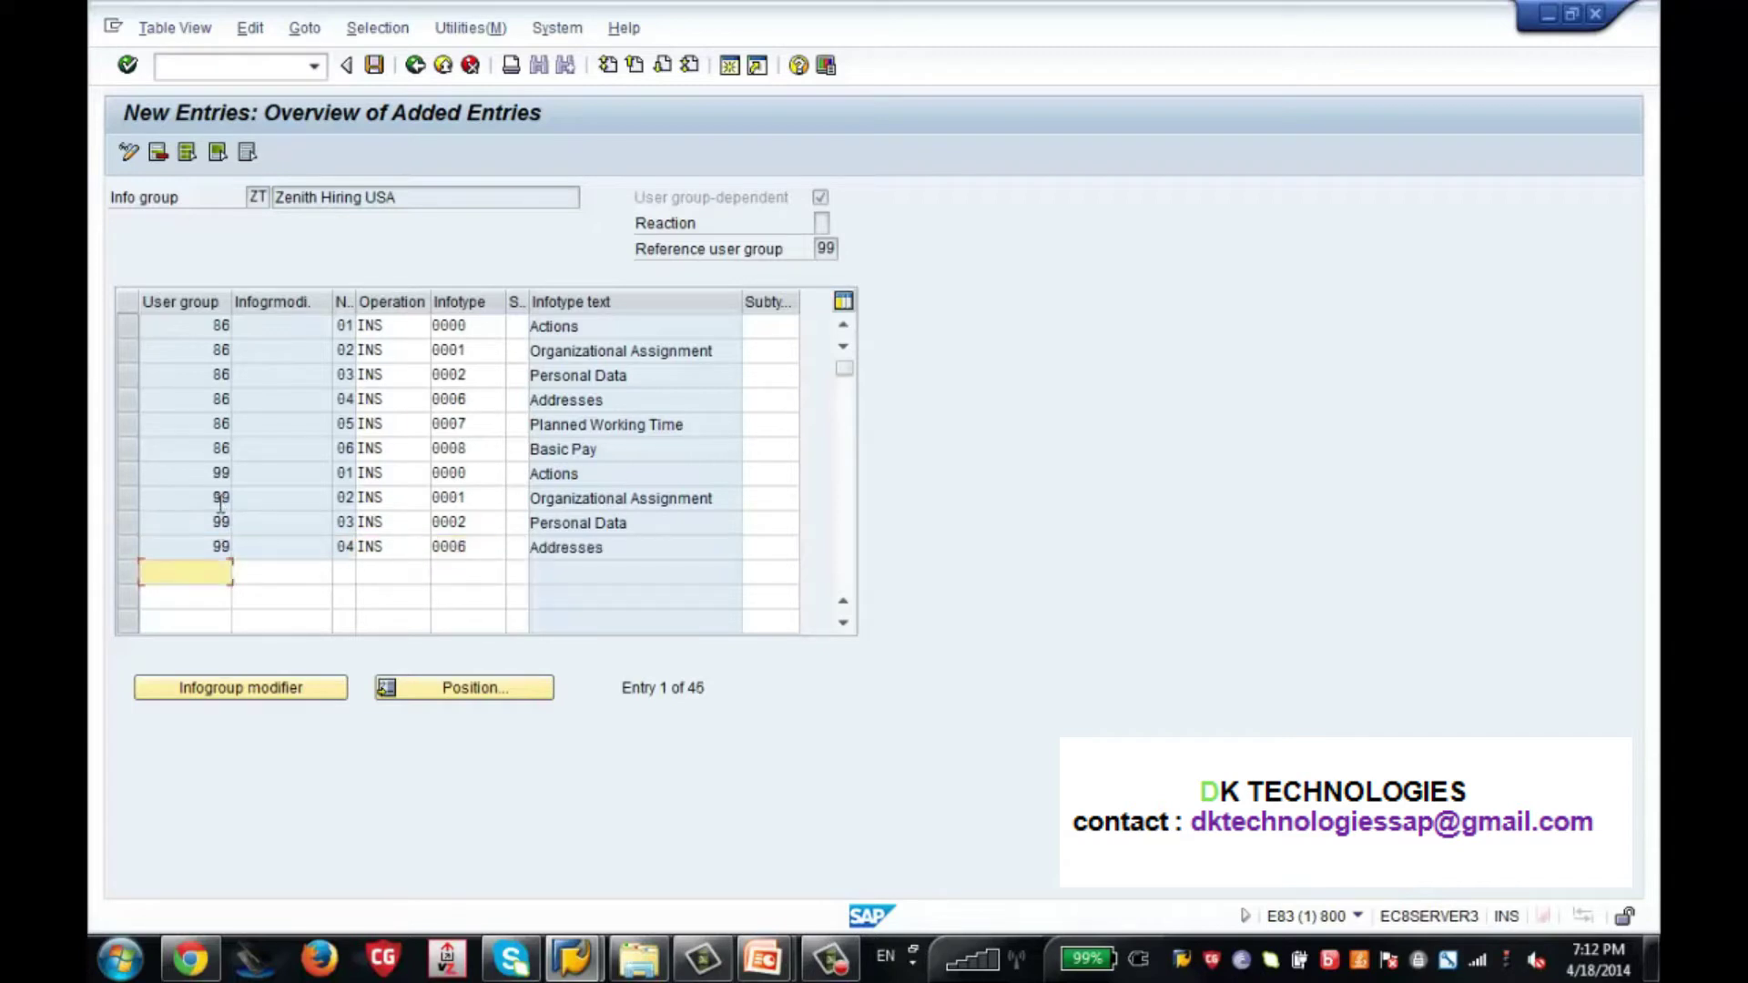
# Add entry 05 for user group 99 with operation INS and infotype 0007.
pyautogui.write('99')
pyautogui.press('Tab')
pyautogui.press('Tab')
pyautogui.write('04')
pyautogui.press('Tab')
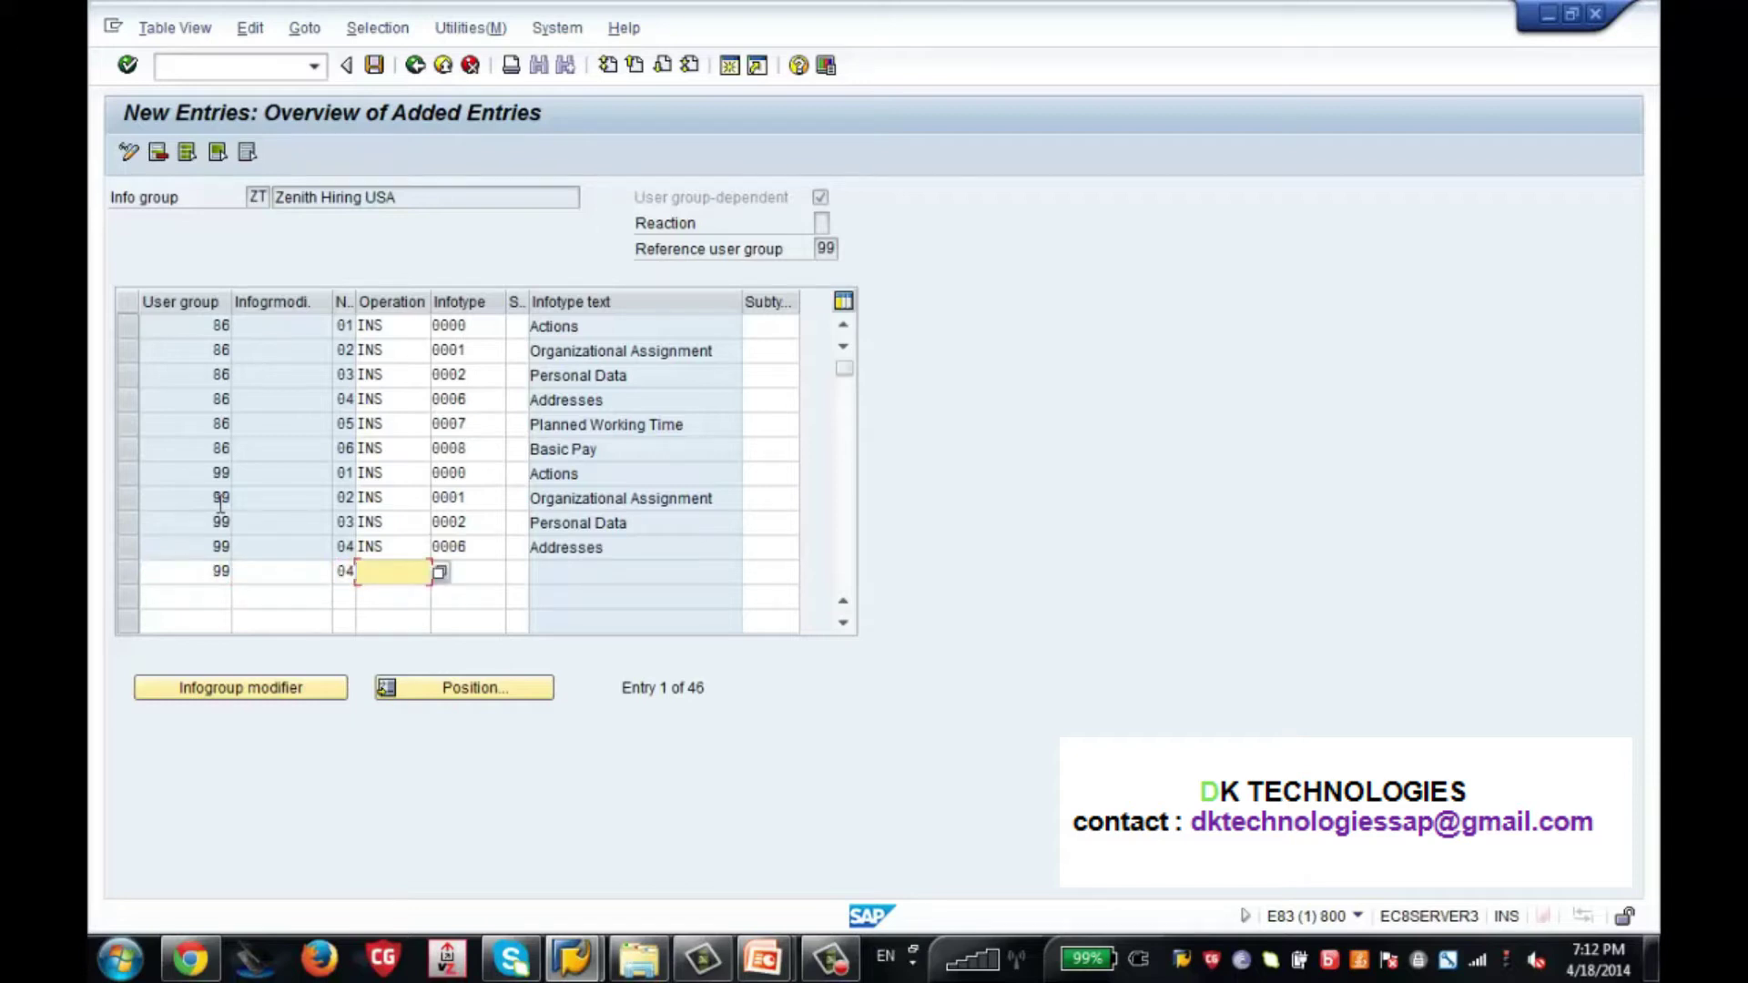
pyautogui.click(347, 571)
pyautogui.press('BackSpace')
pyautogui.write('5')
pyautogui.press('Tab')
pyautogui.write('INS')
pyautogui.press('Tab')
pyautogui.write('00')
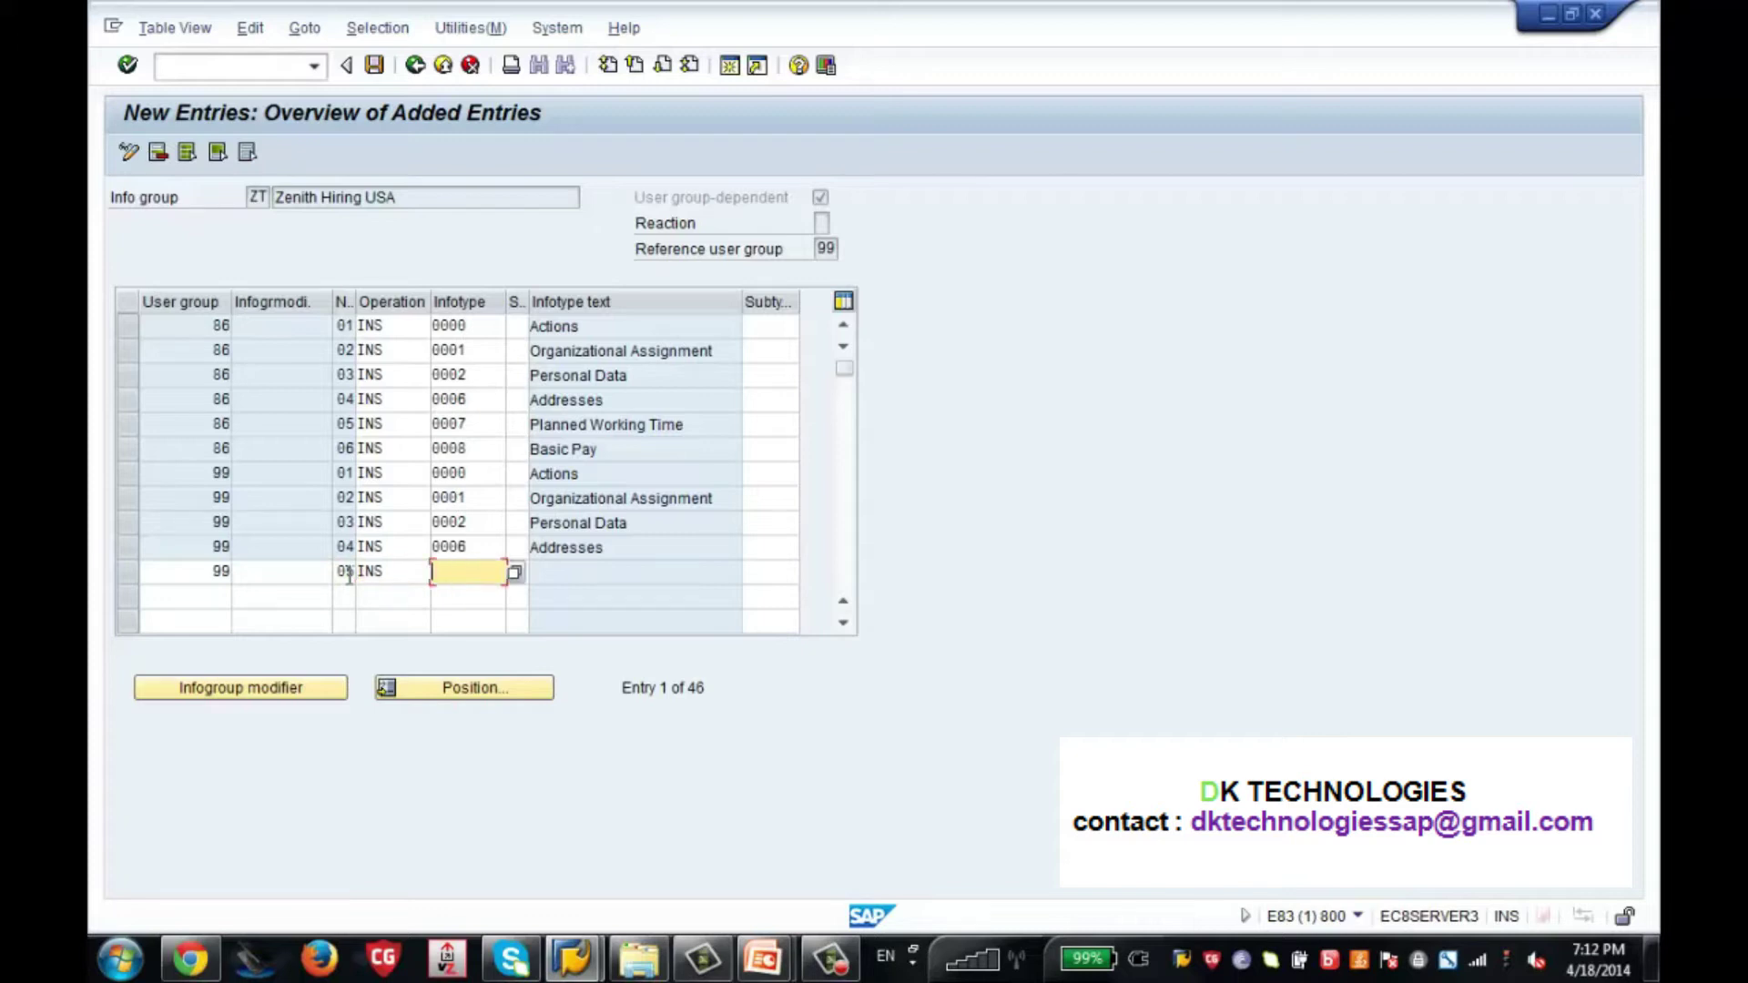
pyautogui.write('07')
pyautogui.press('Return')
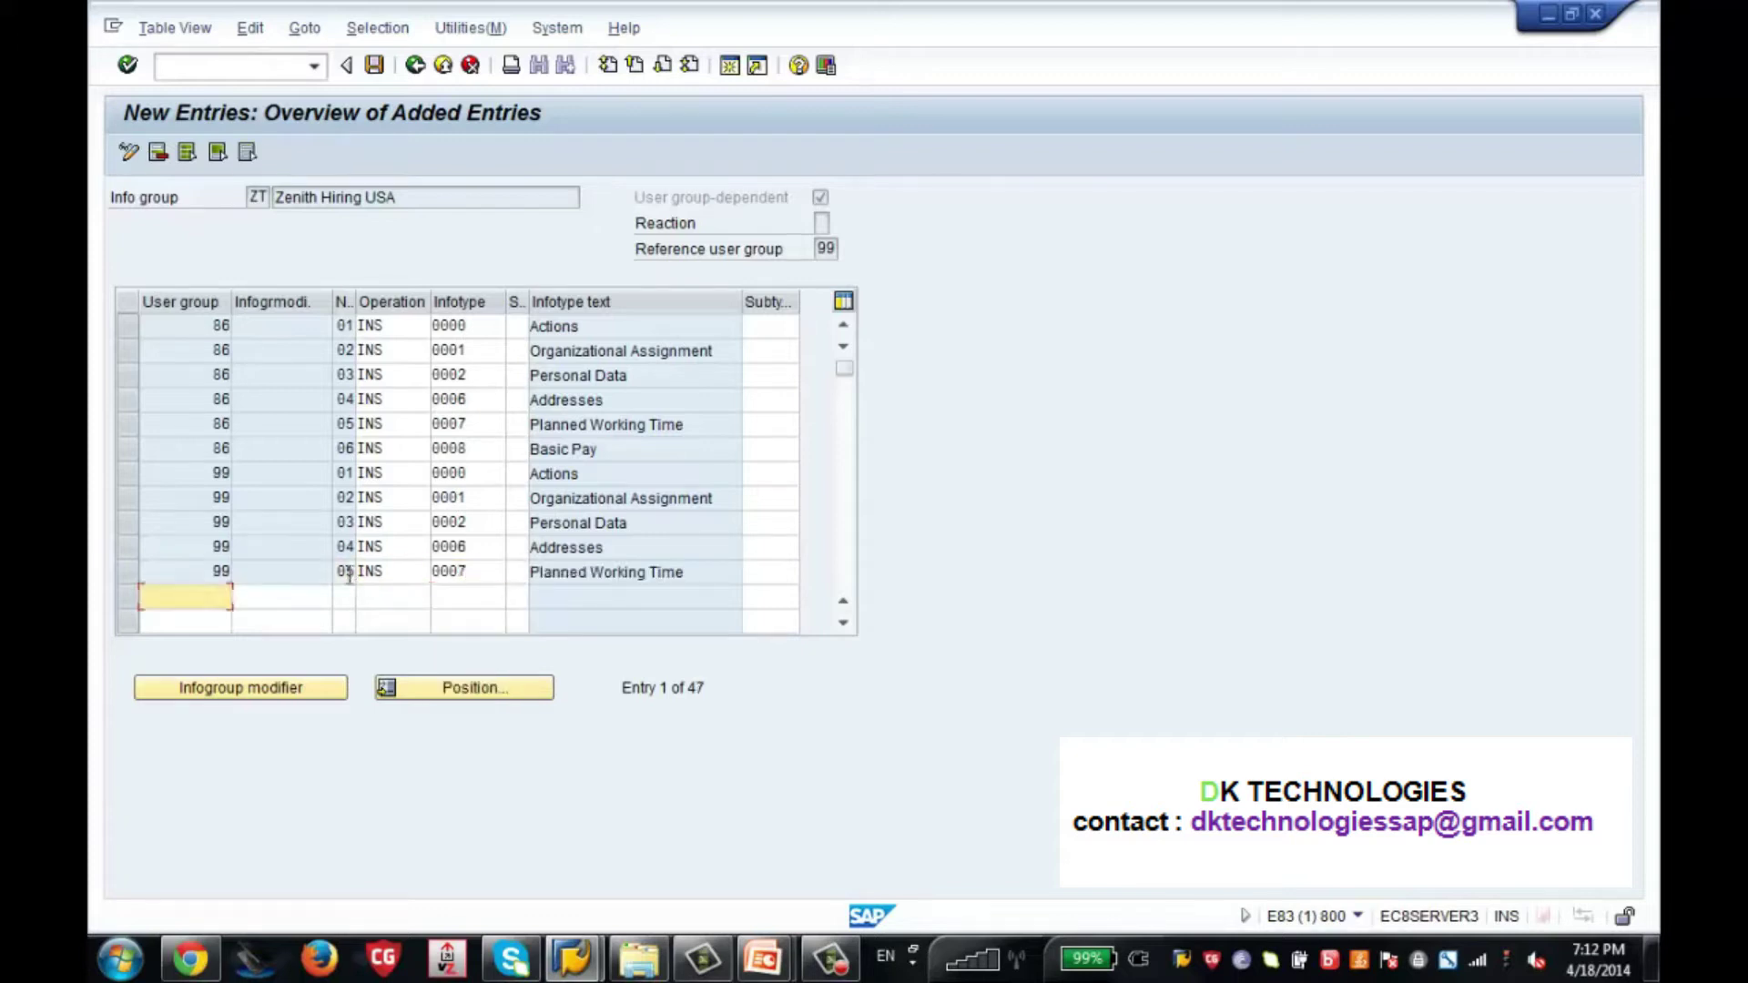
# Add entry 06 for user group 99 with operation INS and infotype 0008, leaving the infogroup modifier empty.
pyautogui.write('99')
pyautogui.press('Tab')
pyautogui.write('06')
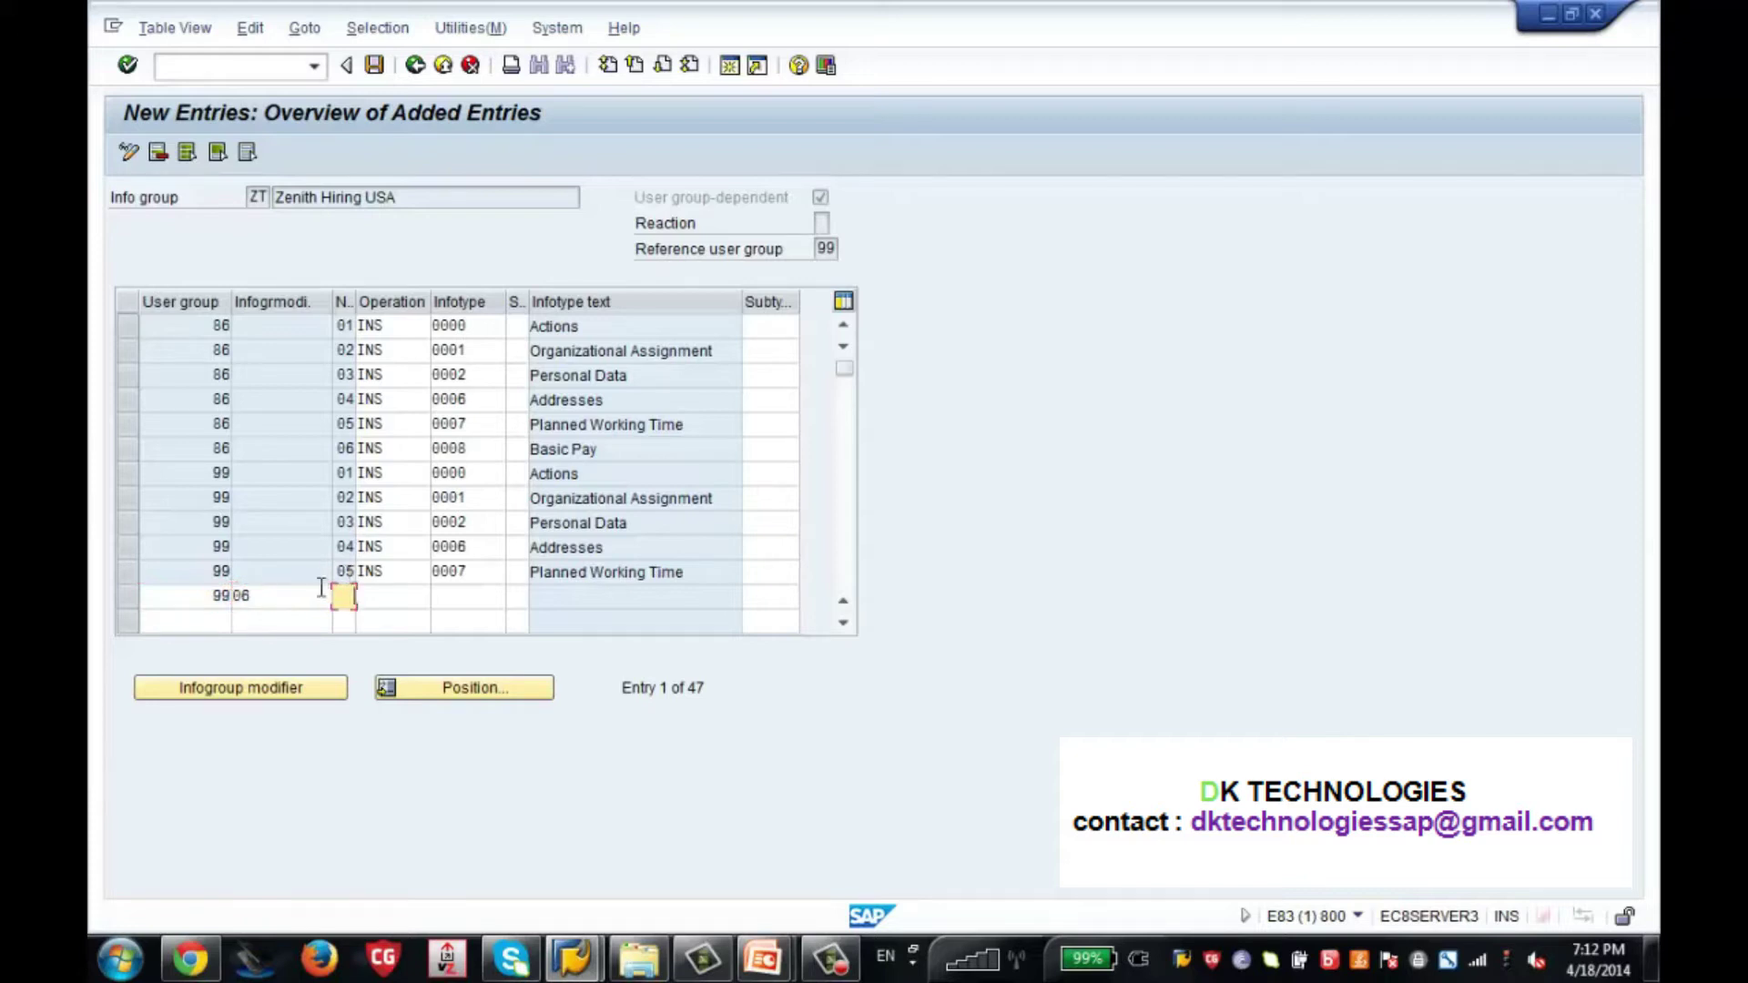
pyautogui.press('BackSpace')
pyautogui.press('BackSpace')
pyautogui.press('Tab')
pyautogui.write('06')
pyautogui.press('Tab')
pyautogui.write('INS')
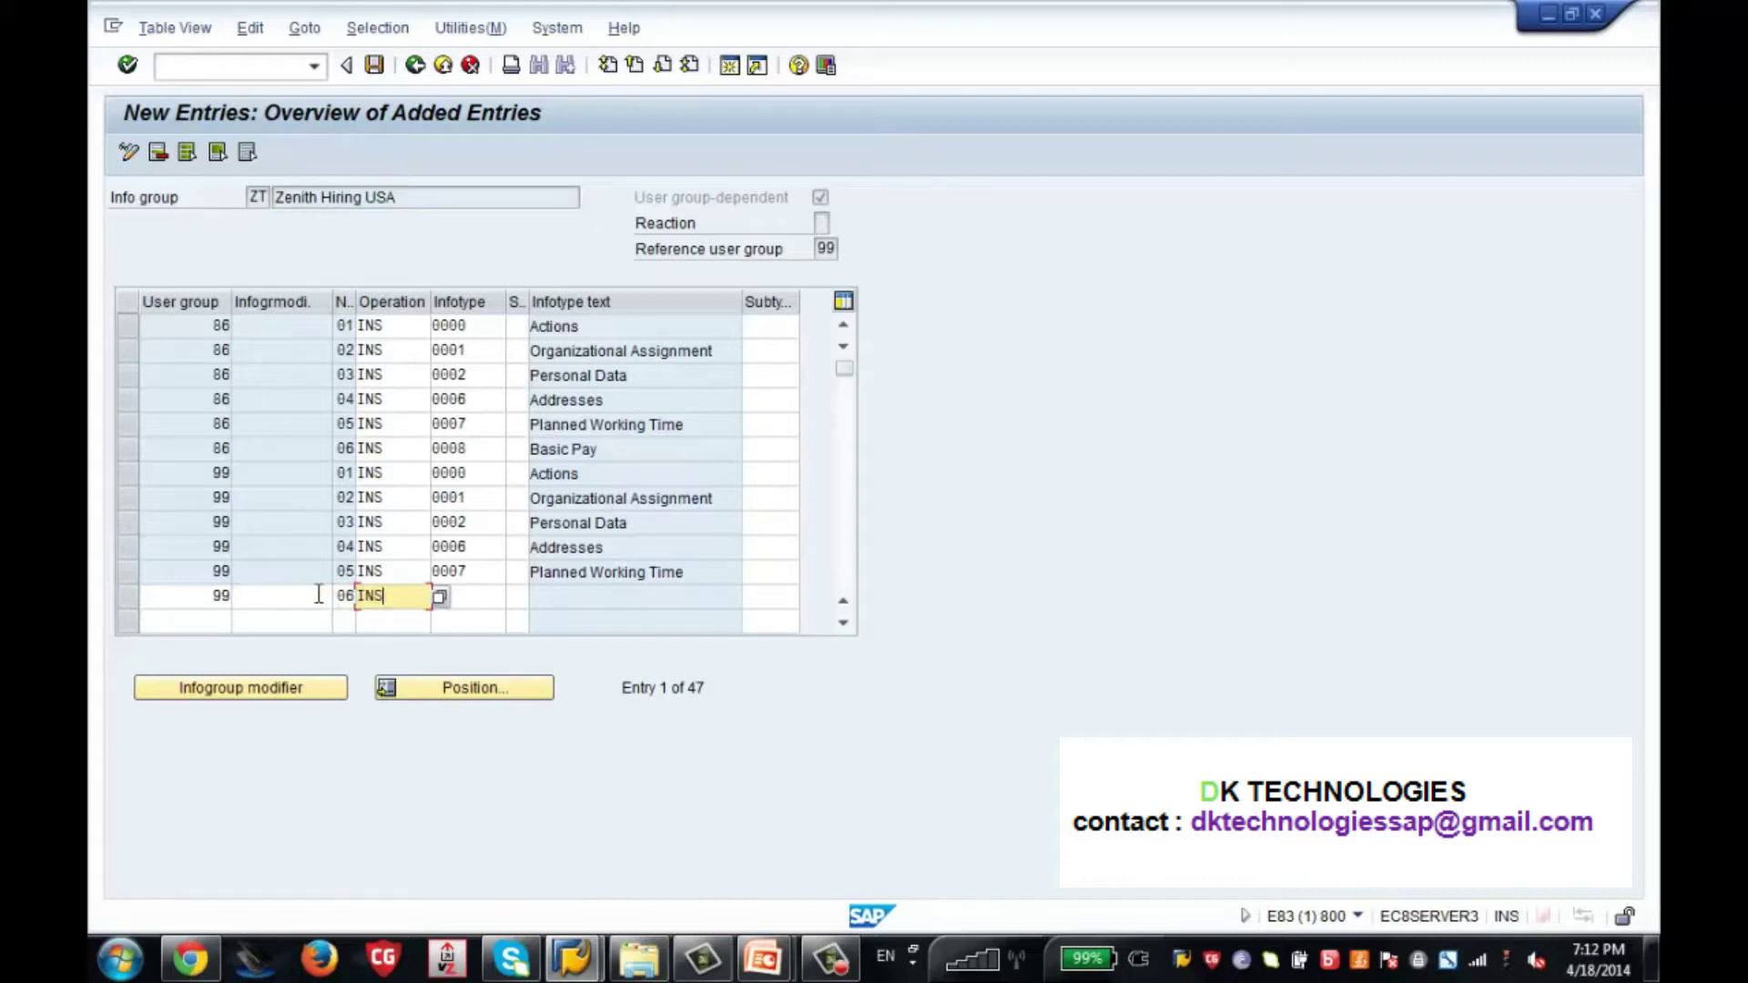
pyautogui.press('Tab')
pyautogui.write('0008')
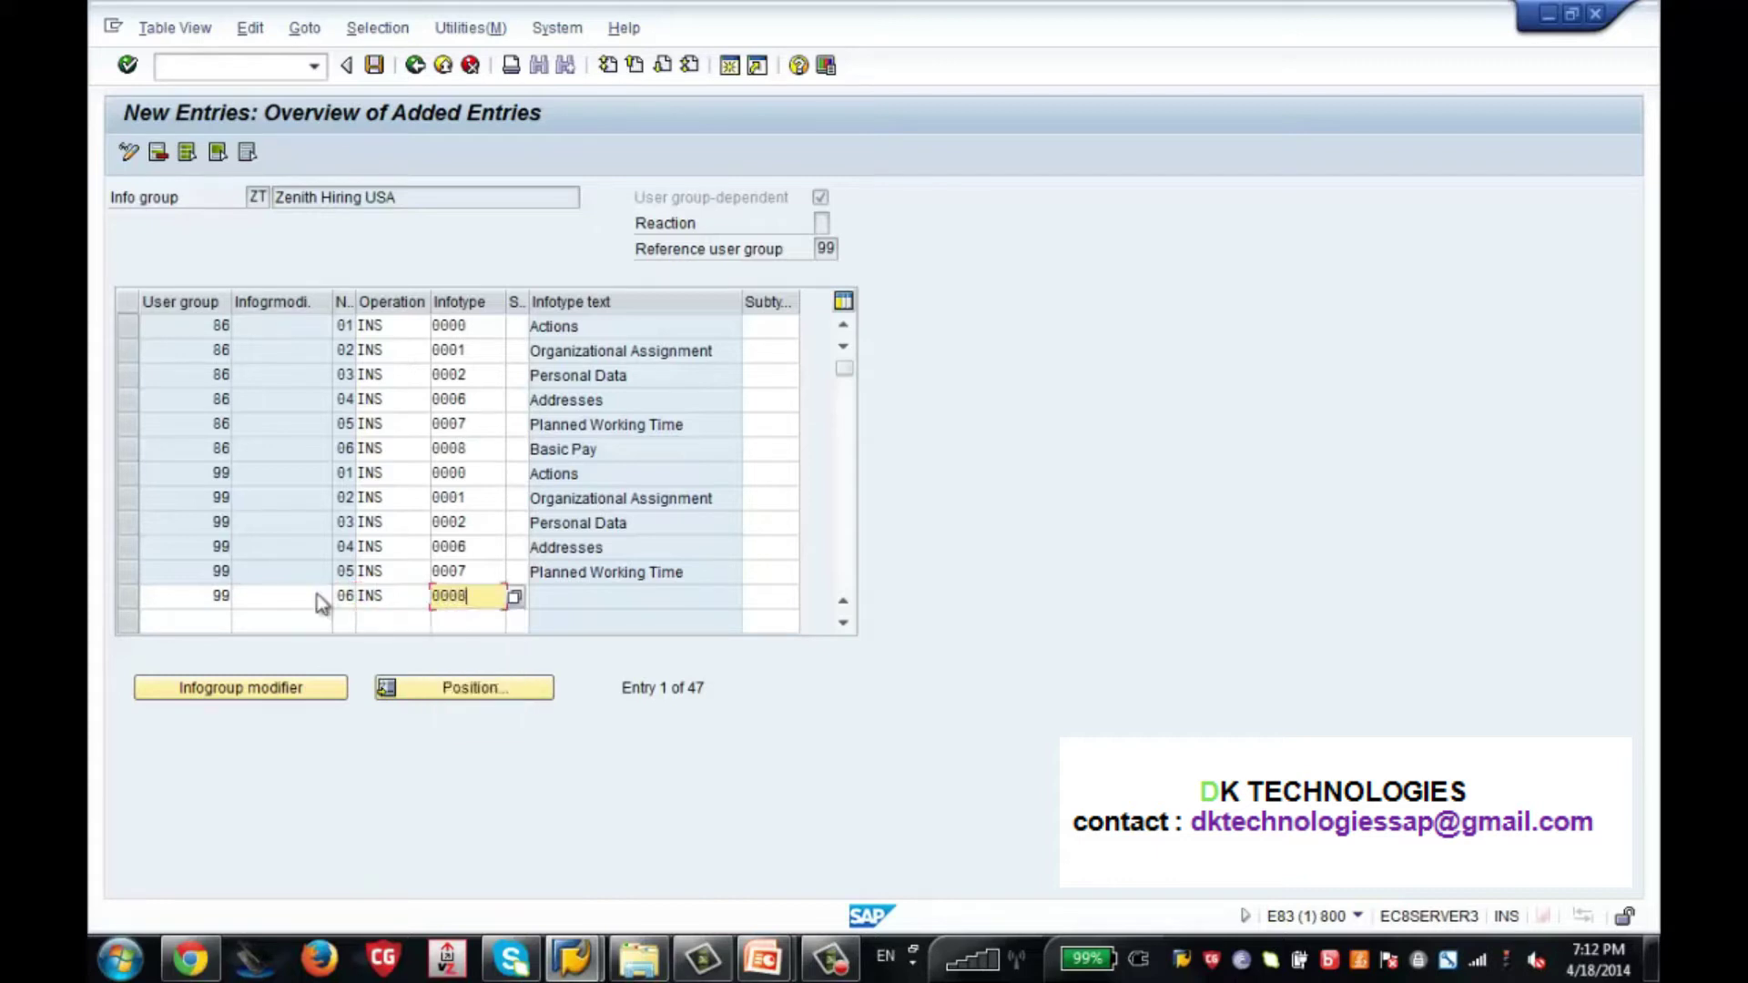
pyautogui.press('Return')
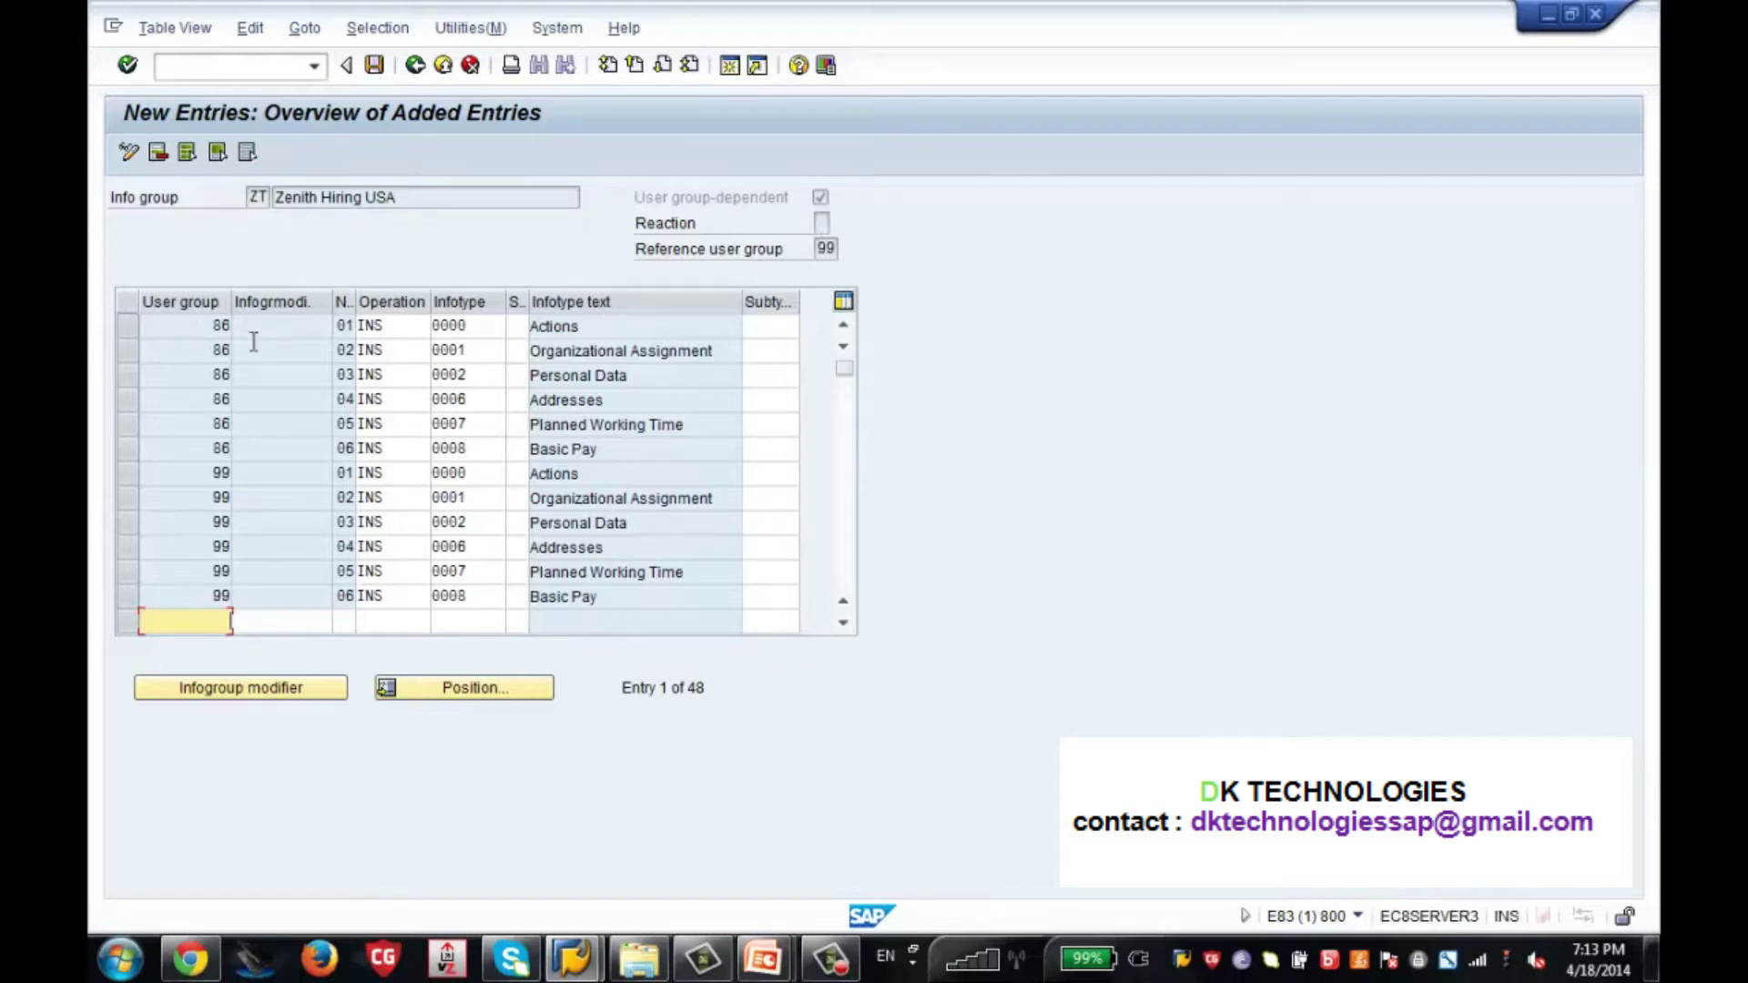
# Save the info group entries under the proposed customizing request and return to the IMG structure.
pyautogui.click(381, 73)
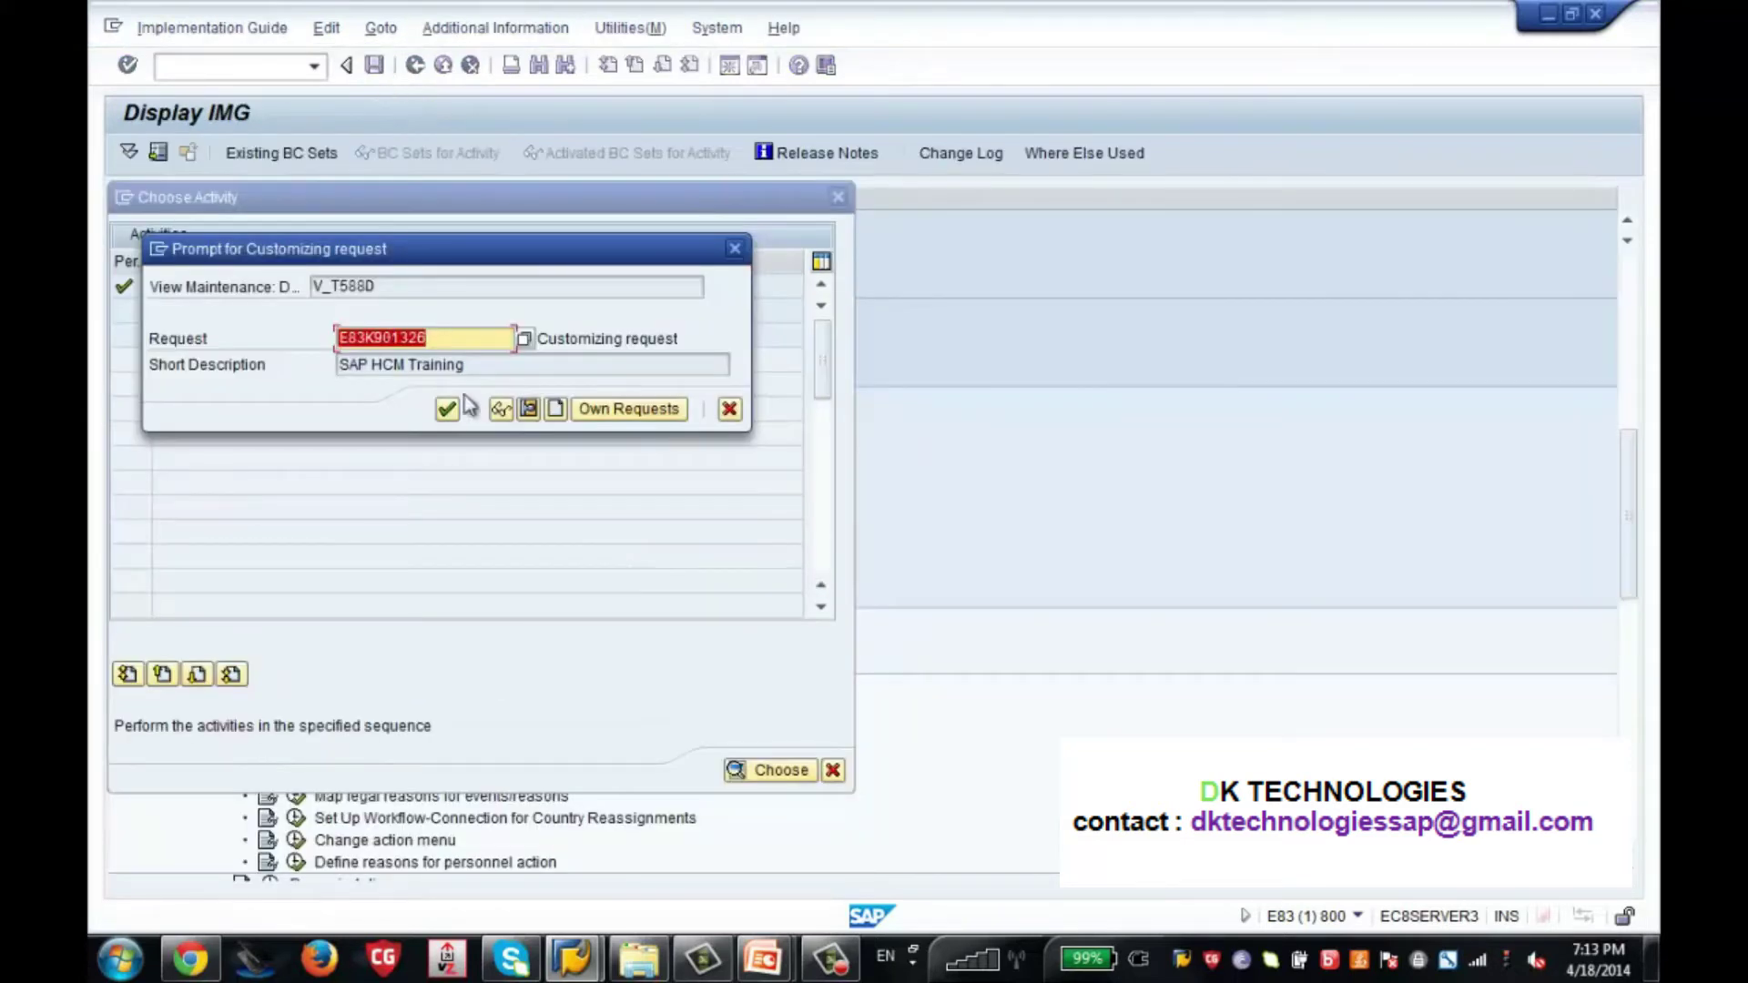
pyautogui.click(448, 408)
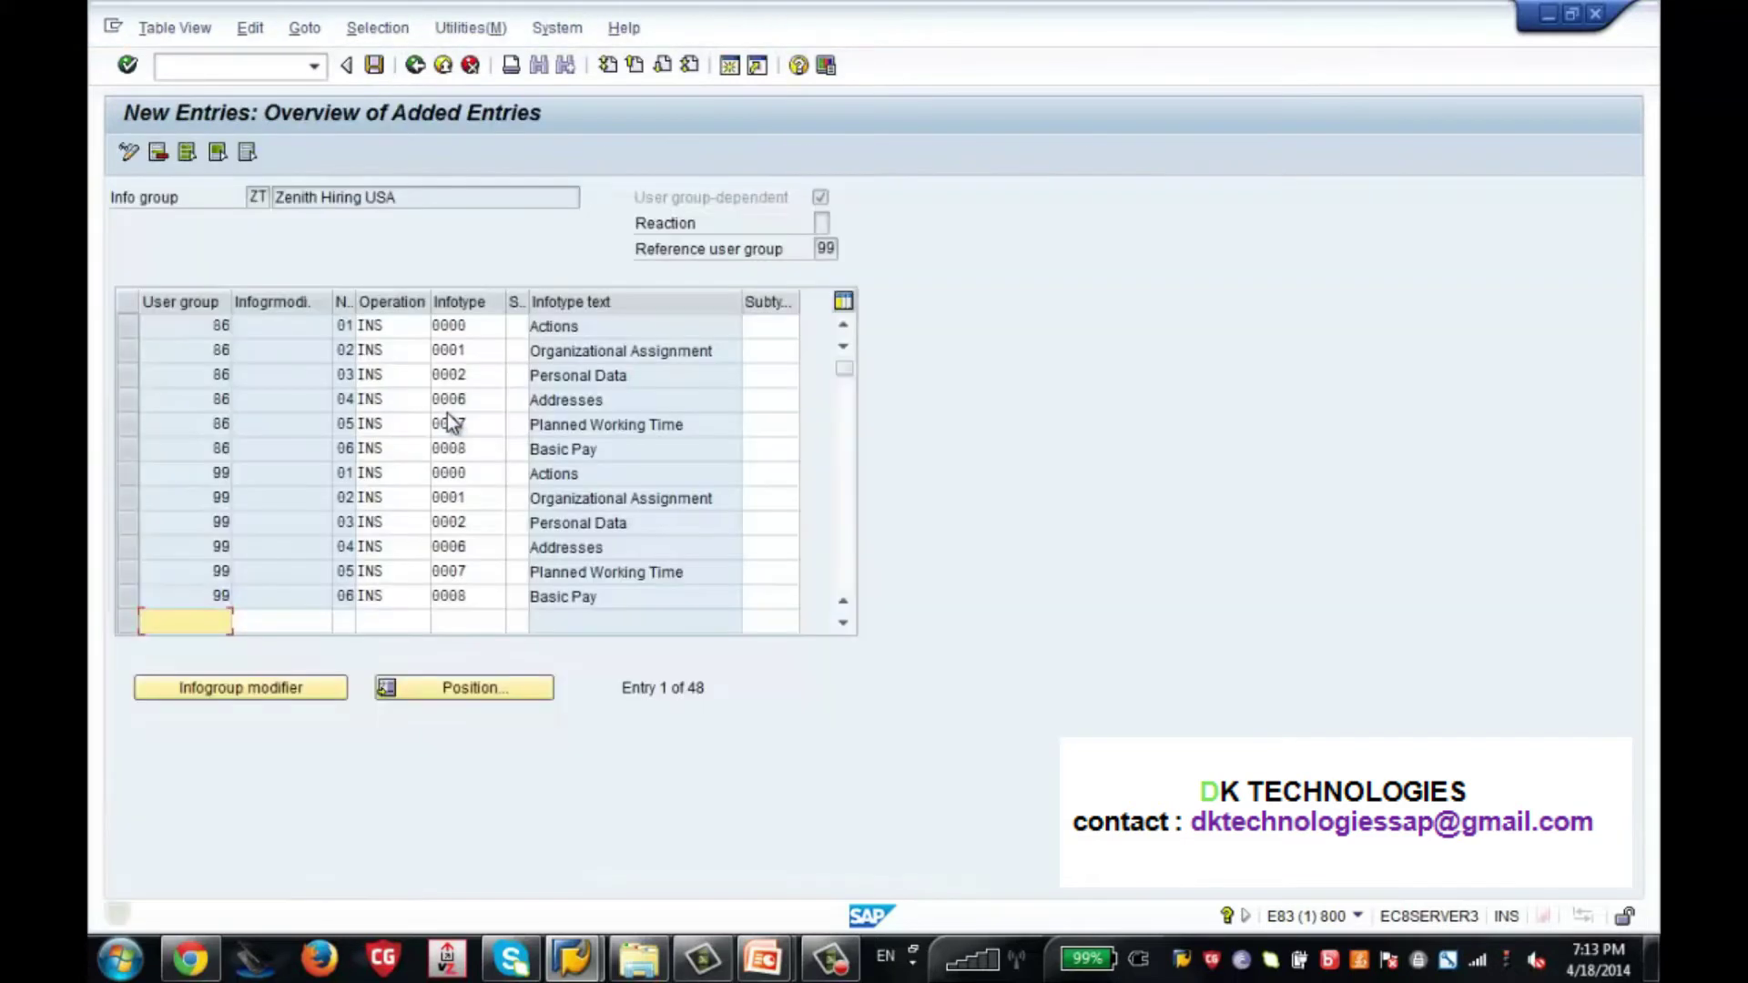
pyautogui.click(376, 67)
pyautogui.click(412, 67)
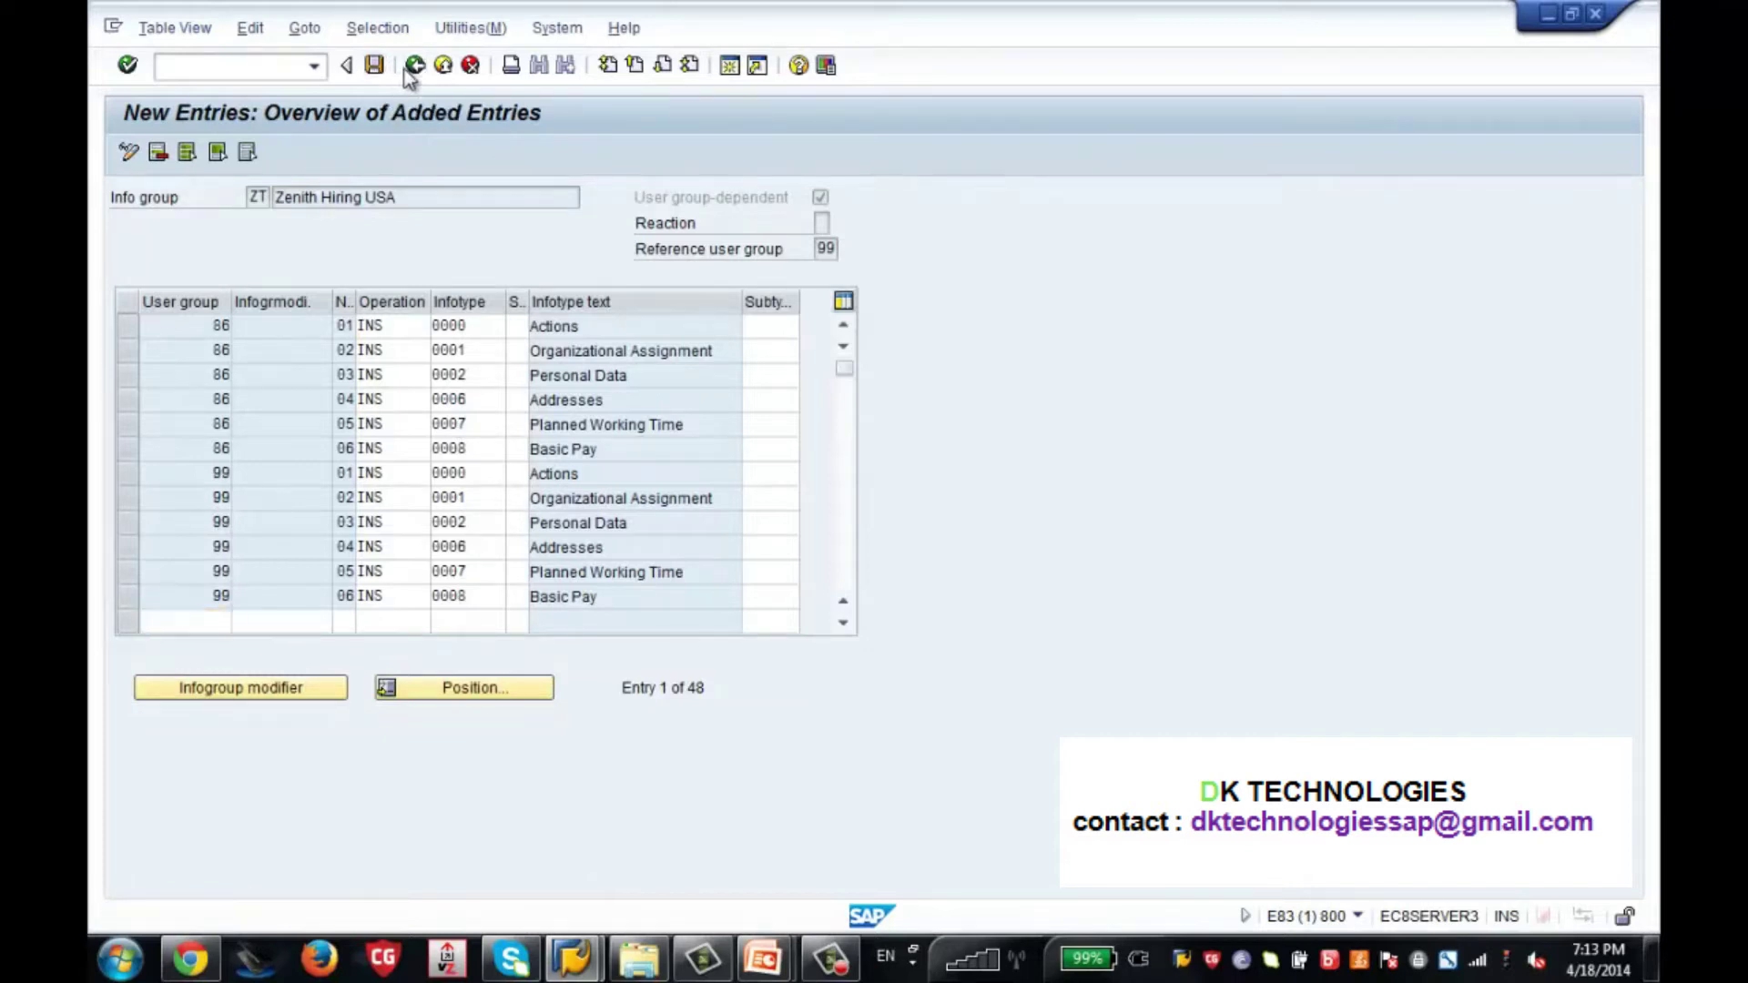
pyautogui.click(407, 71)
pyautogui.click(414, 67)
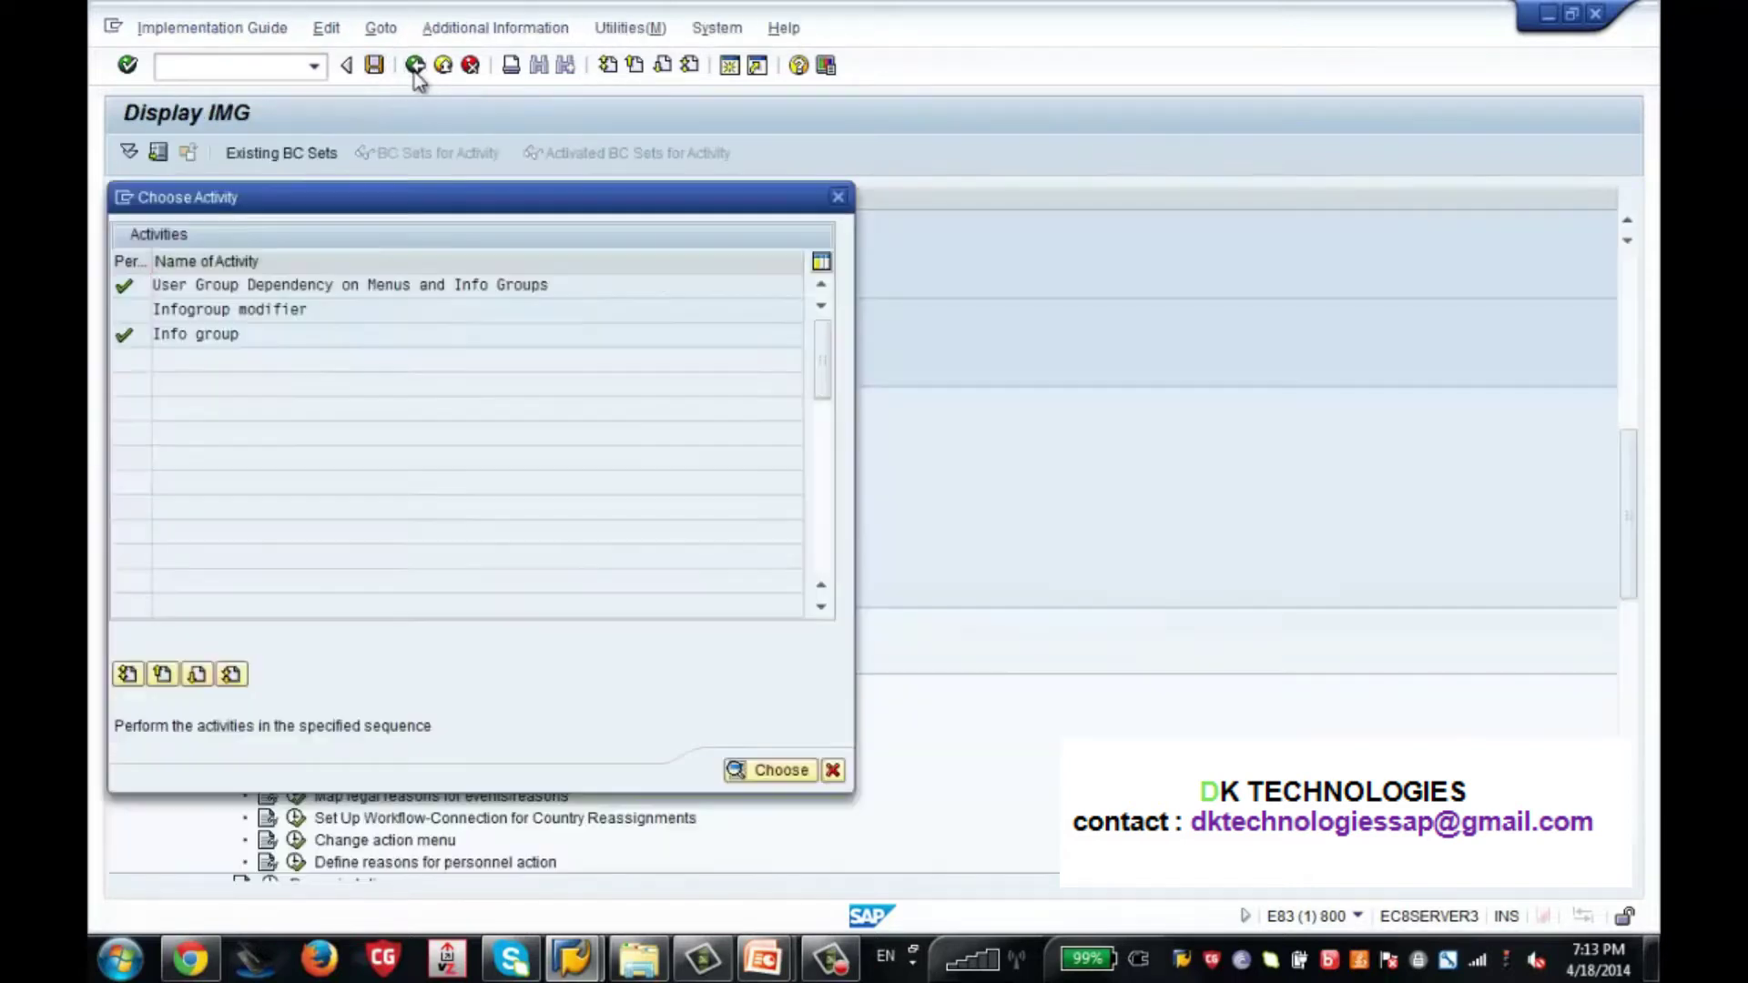
pyautogui.click(838, 197)
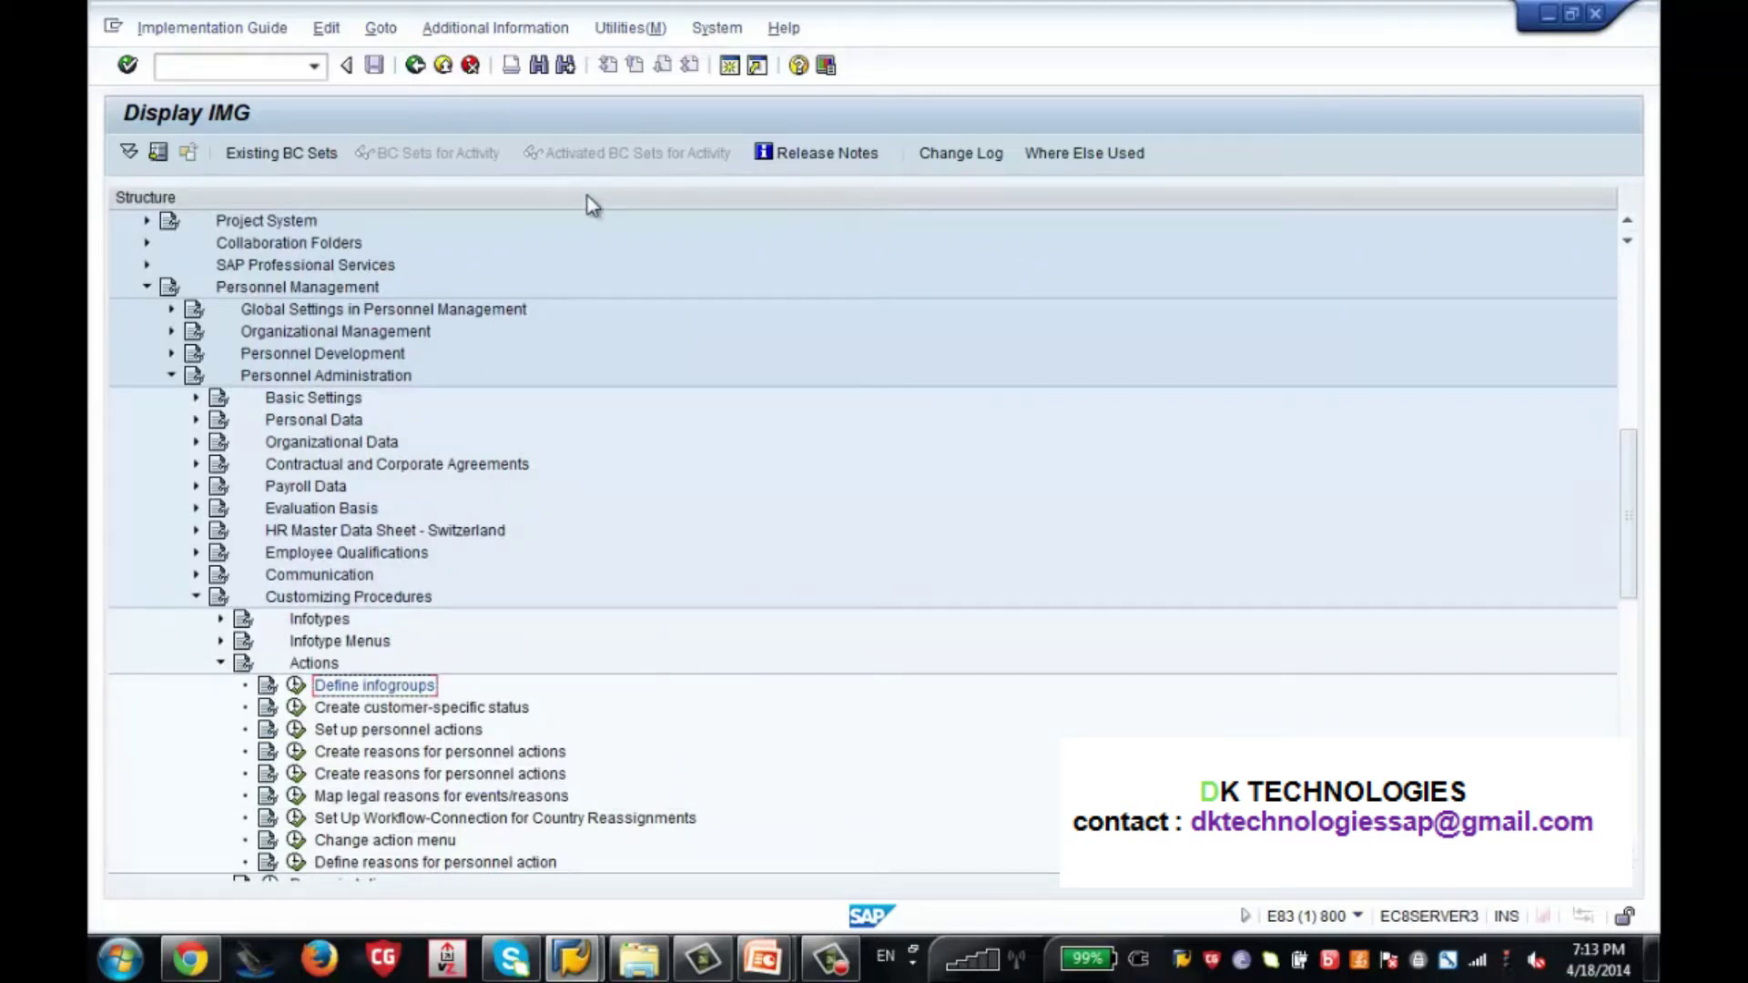
# Open transaction PA40 in a new session.
pyautogui.click(729, 66)
pyautogui.write('pa40')
pyautogui.press('Return')
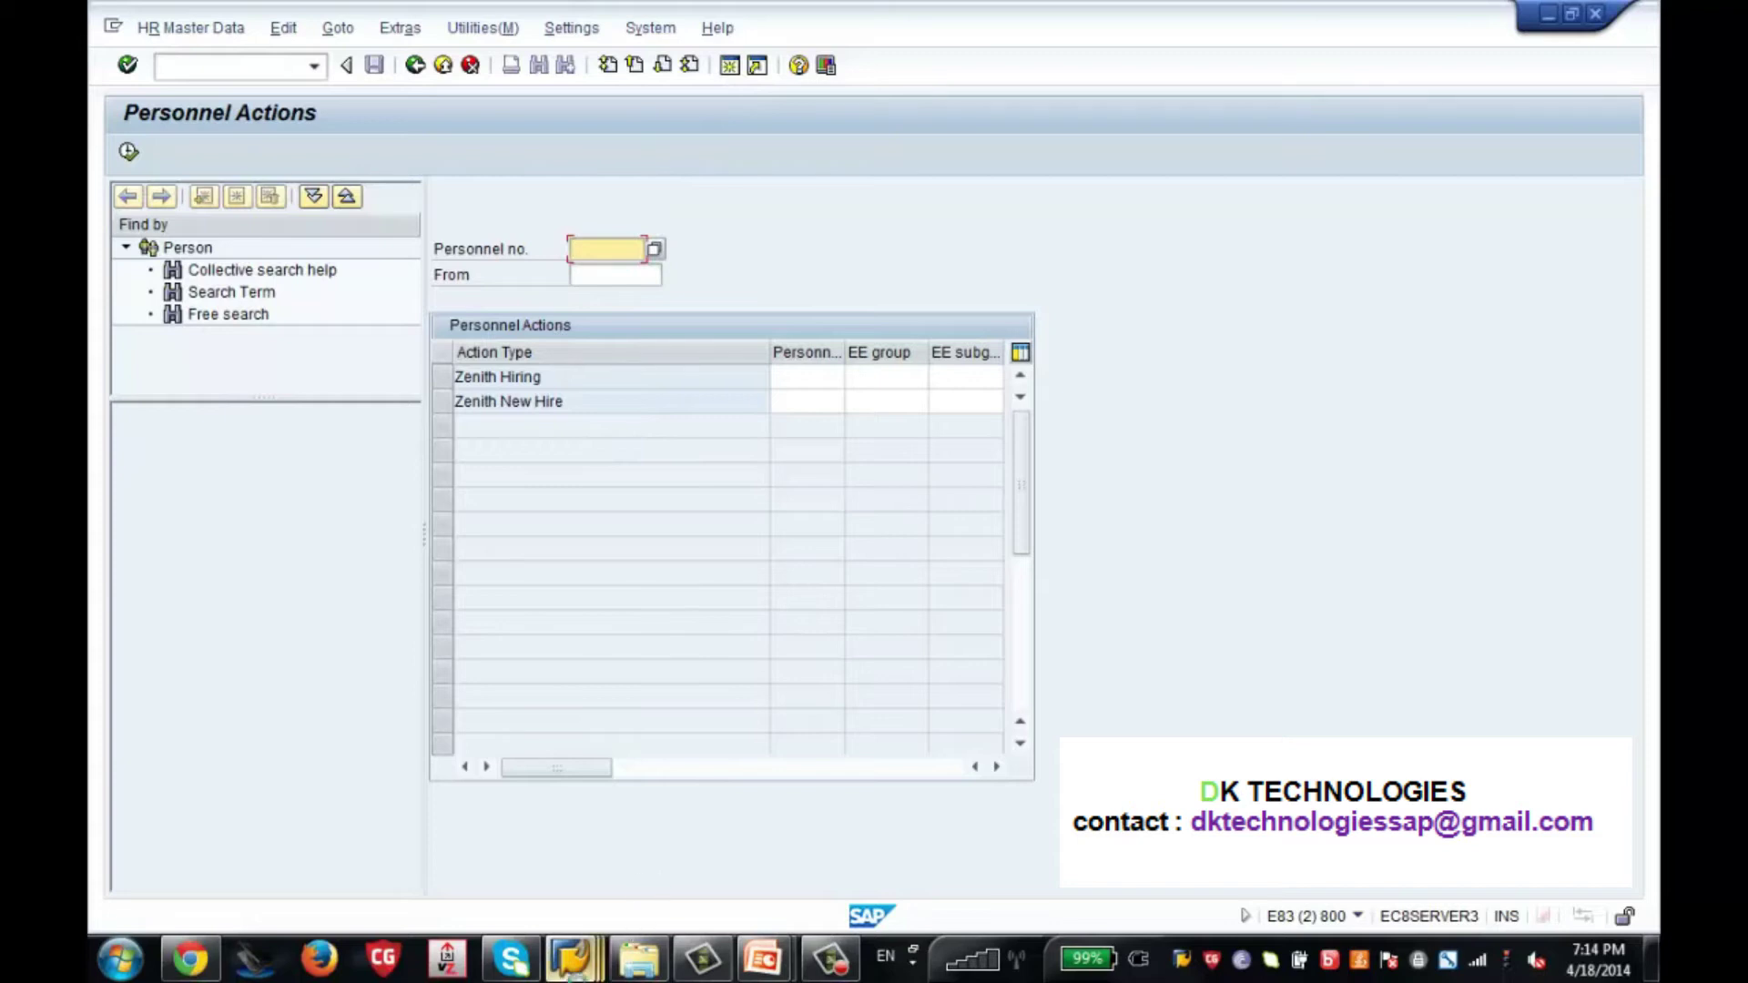
# Switch back to the IMG session and open Personnel Action Types from the Set up personnel actions activity.
pyautogui.moveTo(570, 958)
pyautogui.click(561, 863)
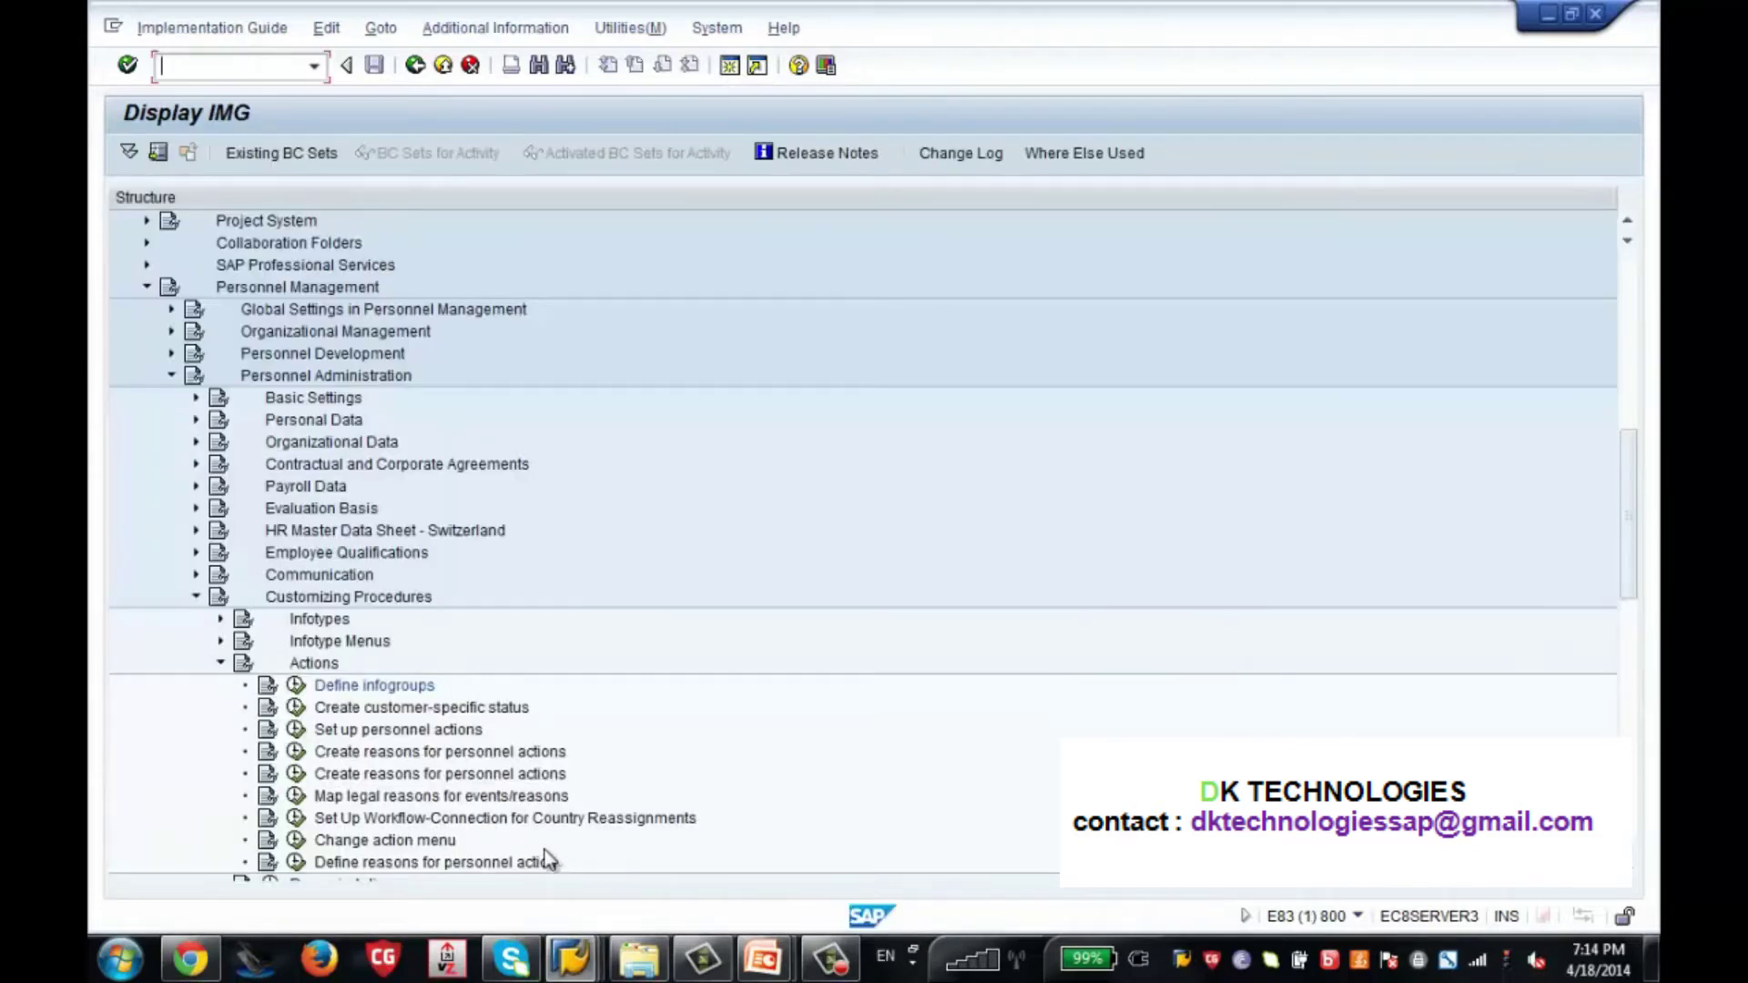
pyautogui.click(297, 731)
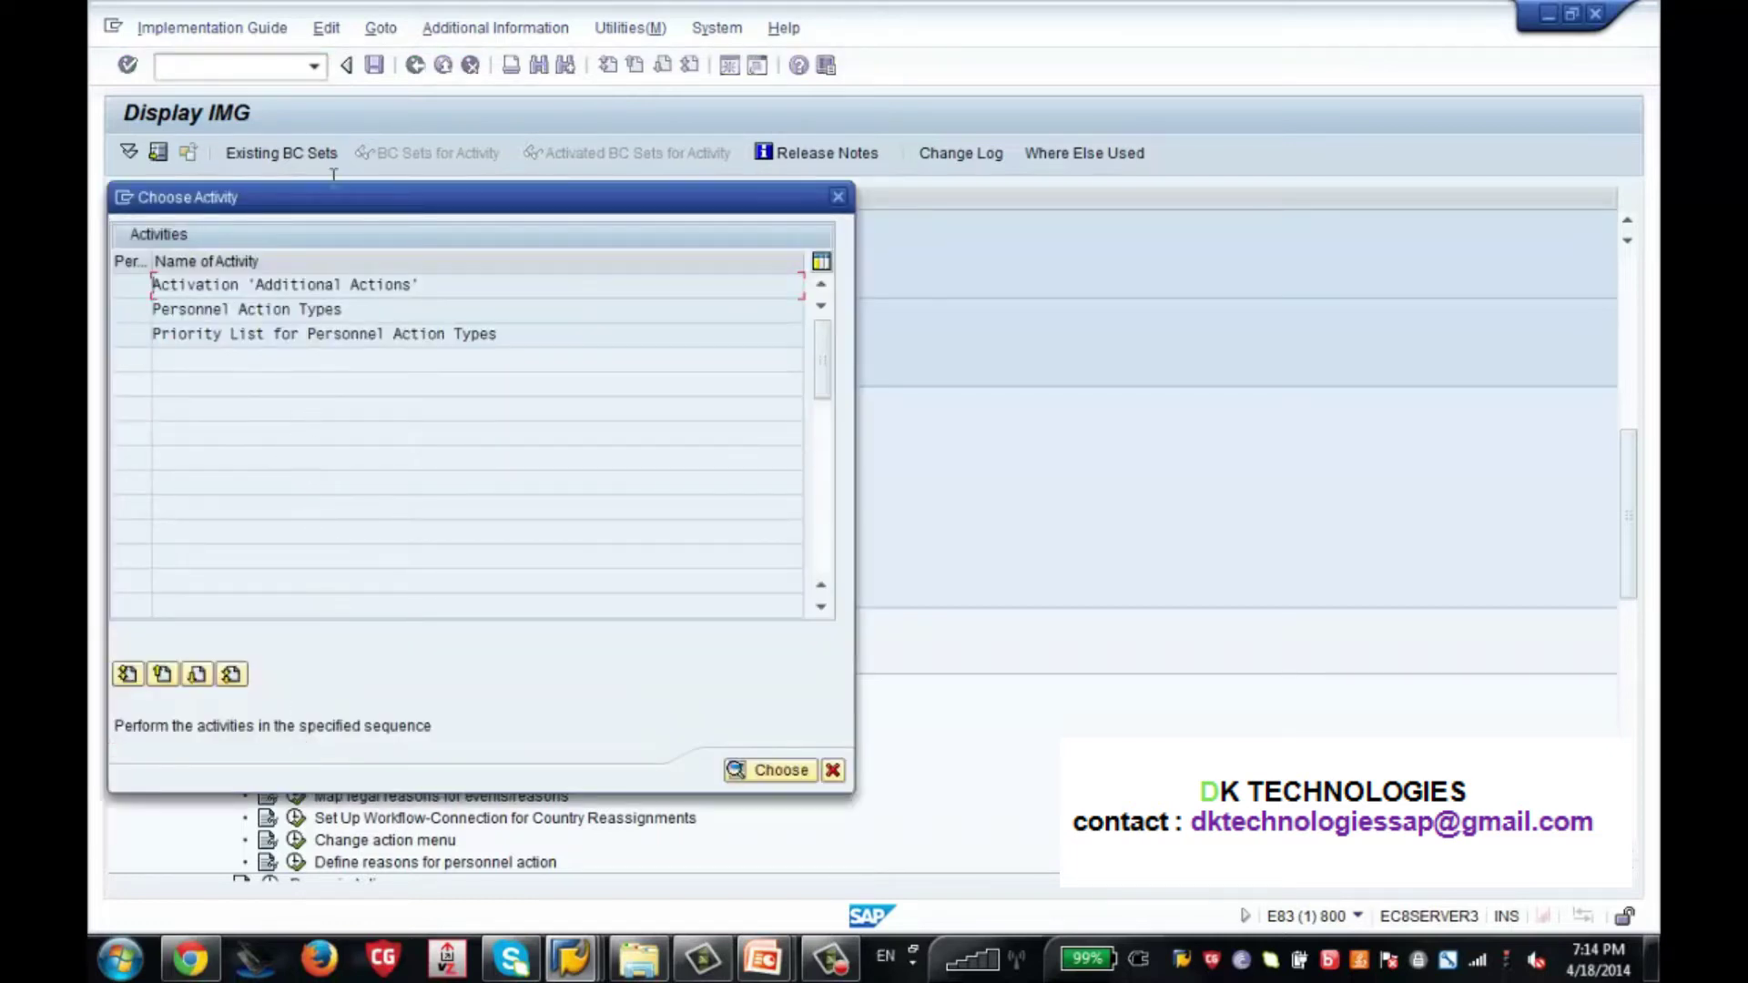
pyautogui.moveTo(336, 193); pyautogui.dragTo(755, 160)
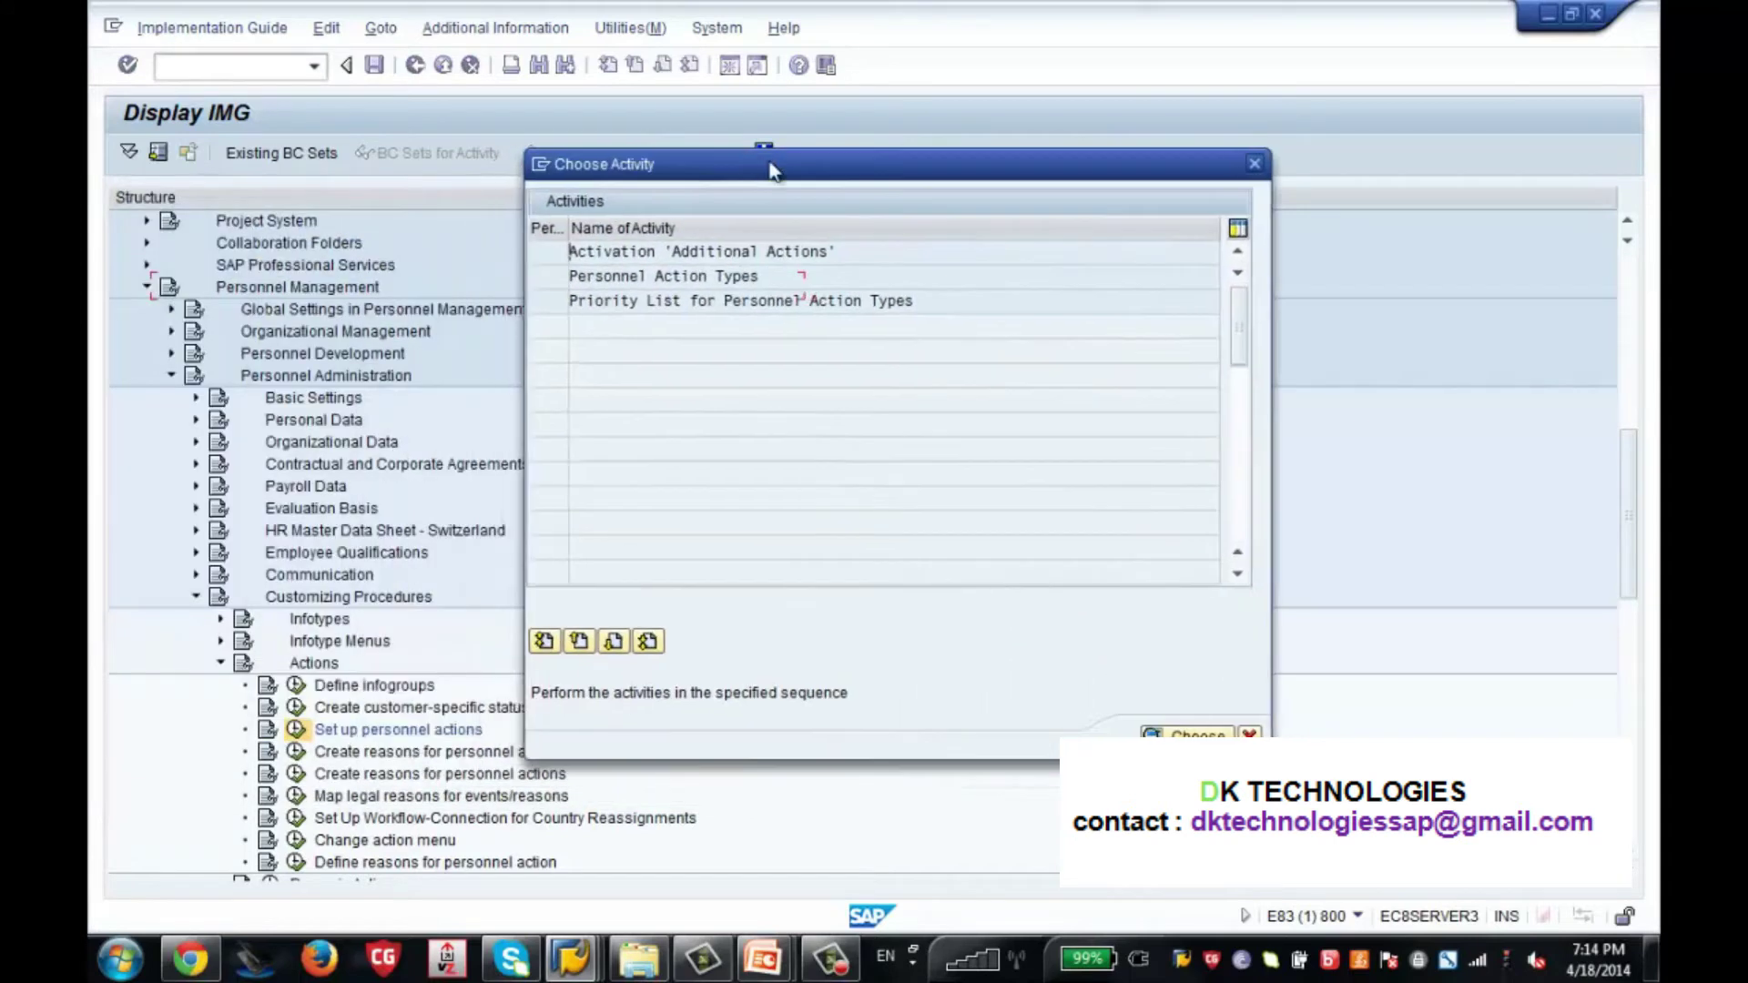
pyautogui.doubleClick(677, 276)
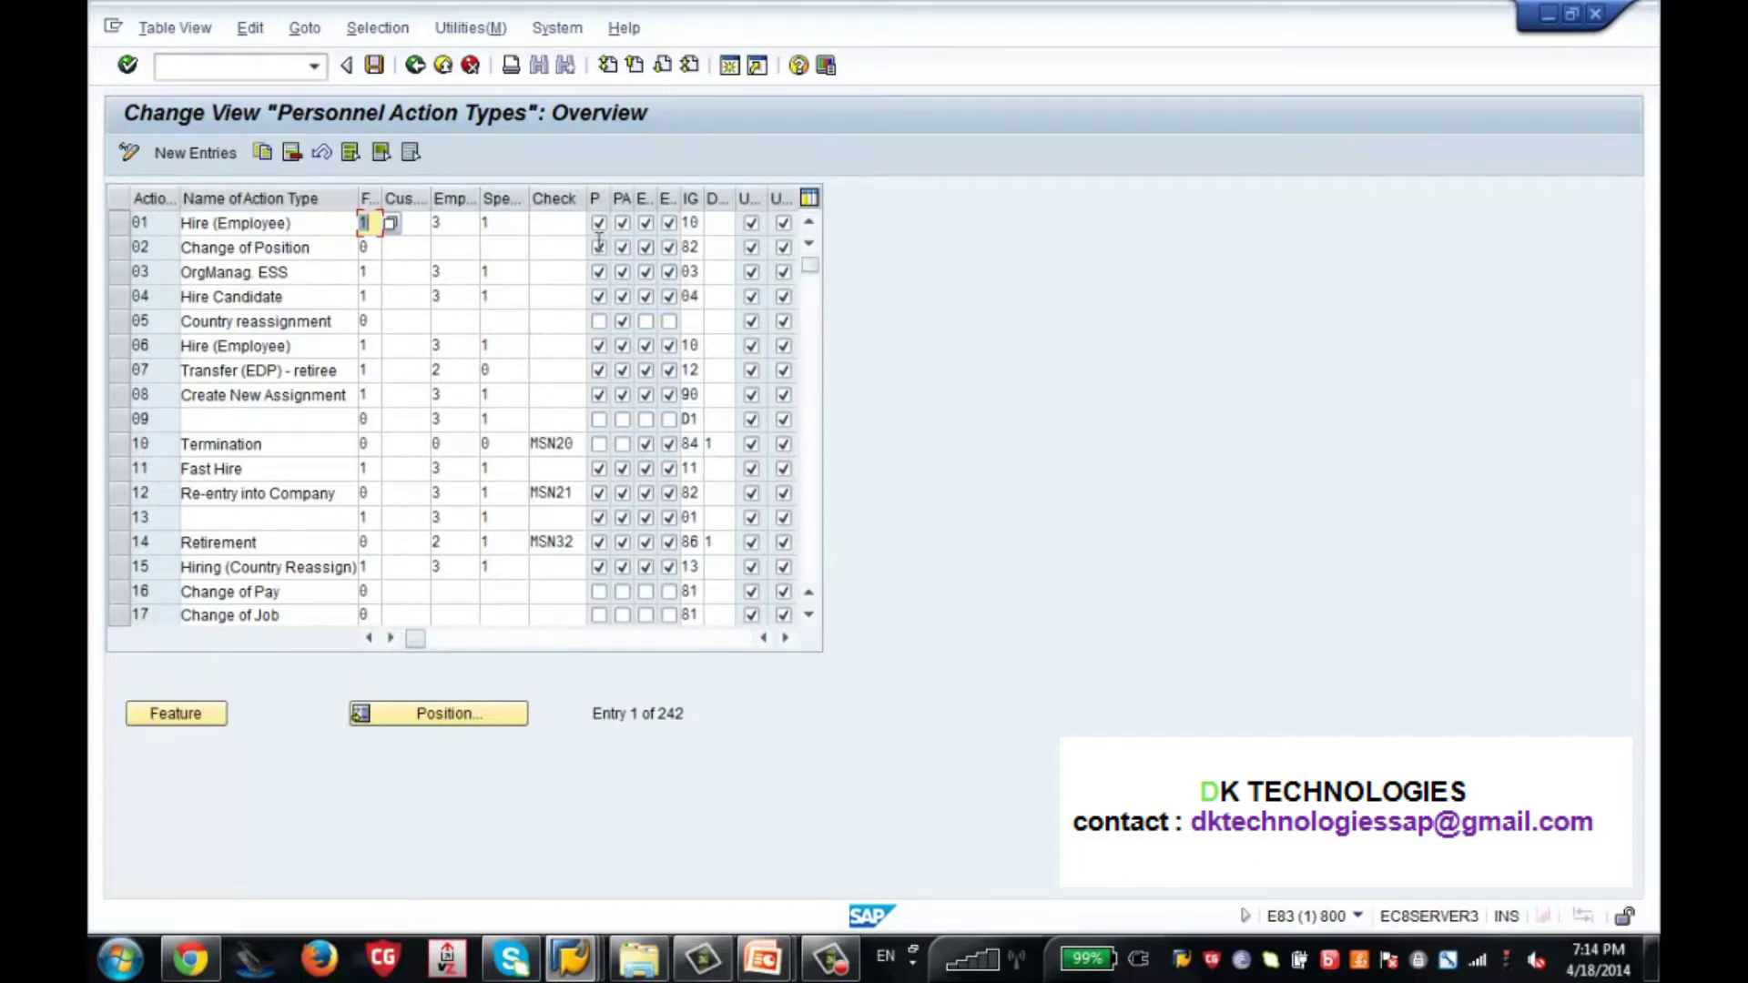
# Create a new action type with code ZT and the name Zenith New Hire USA.
pyautogui.click(171, 154)
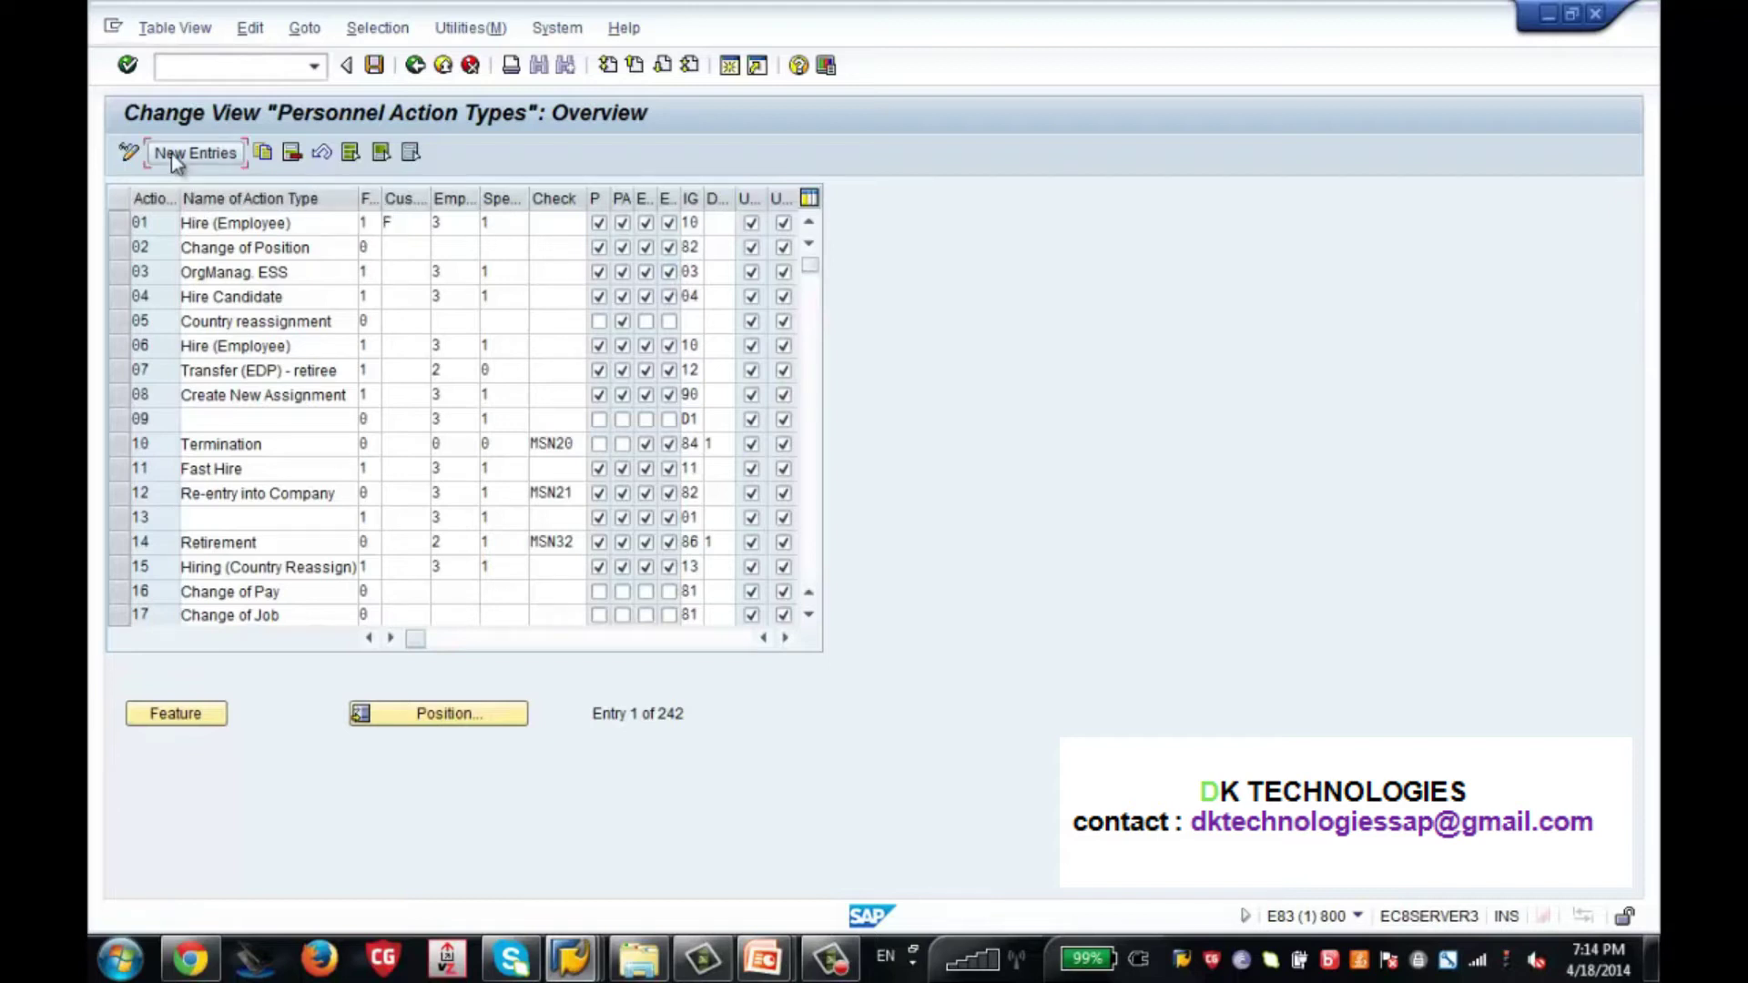
pyautogui.write('ZT')
pyautogui.press('Tab')
pyautogui.write('Z')
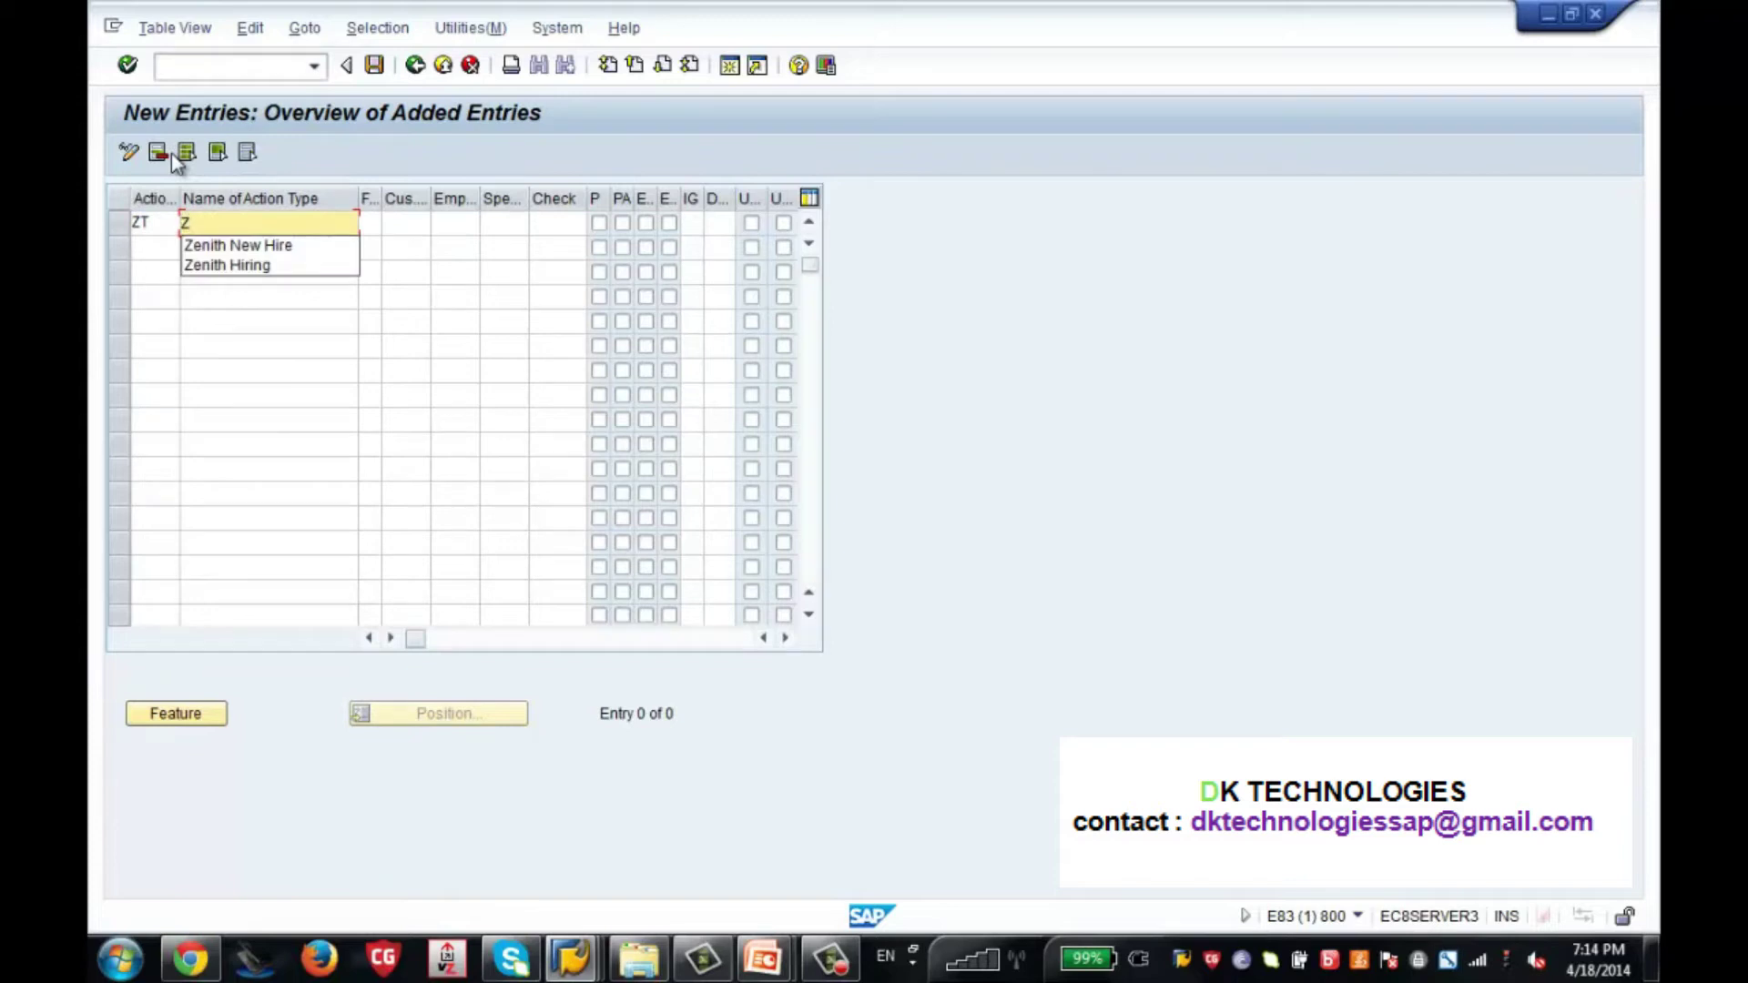
pyautogui.press('Down')
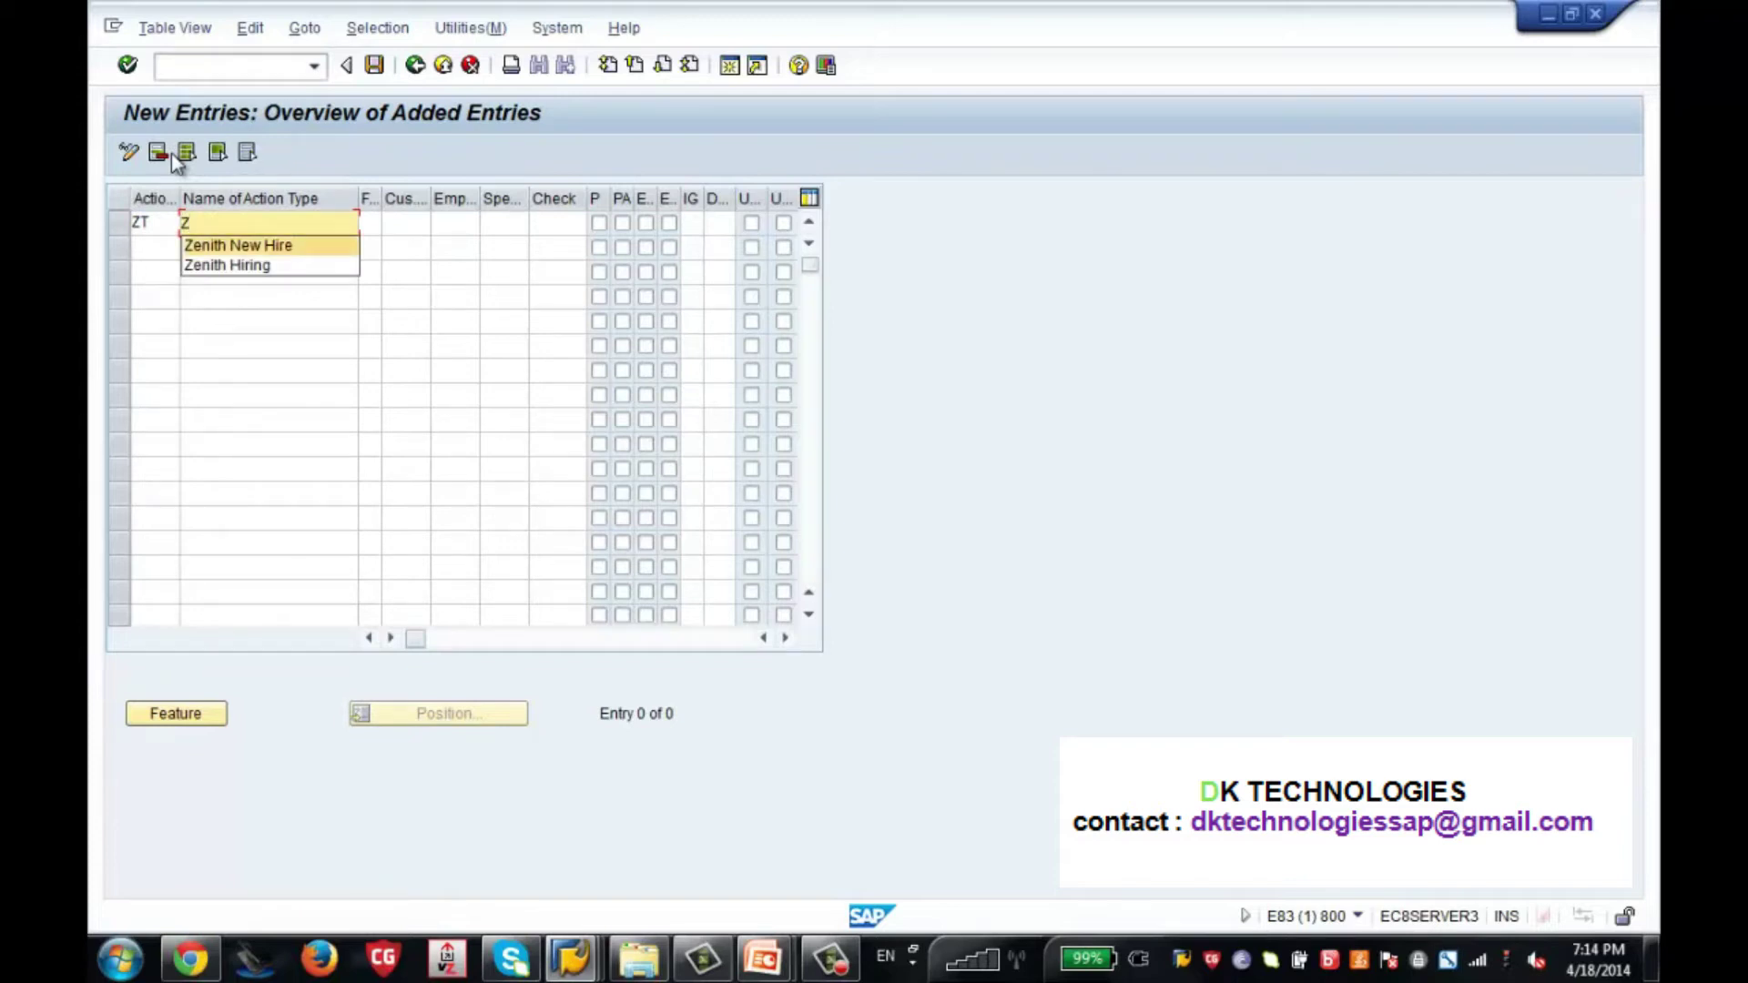
pyautogui.press('Return')
pyautogui.write('USA')
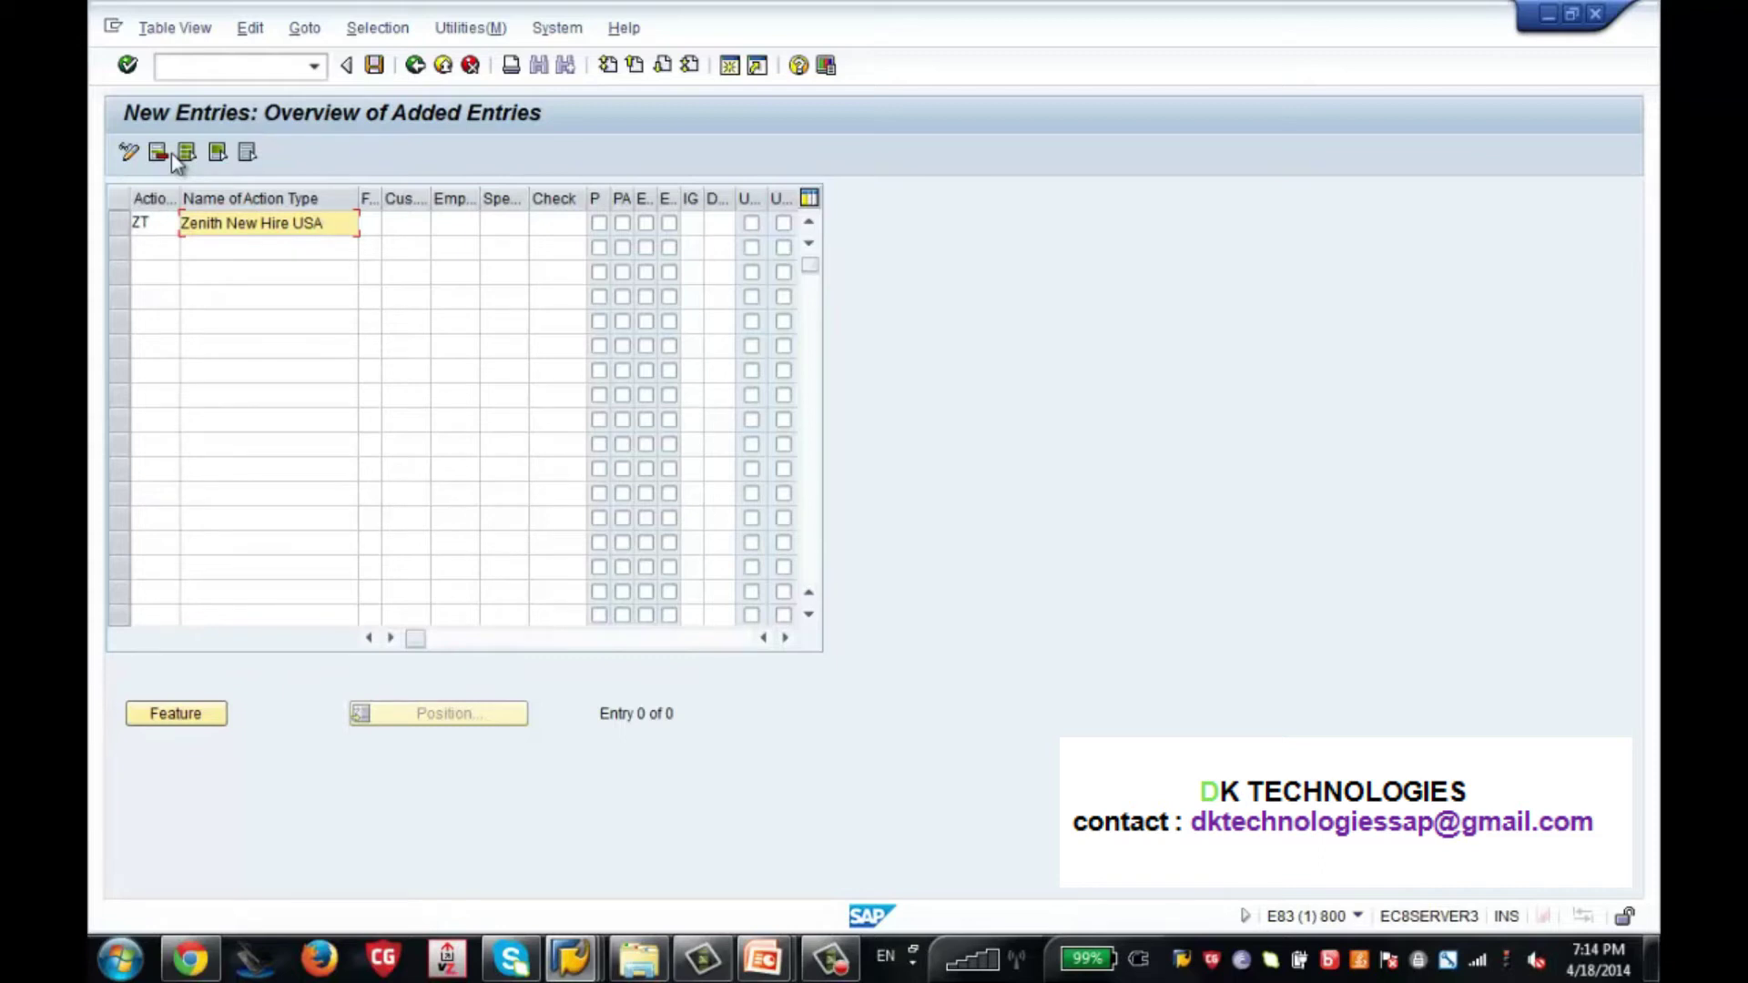
# Set the function character of action type ZT to 1, Initial hiring.
pyautogui.click(372, 224)
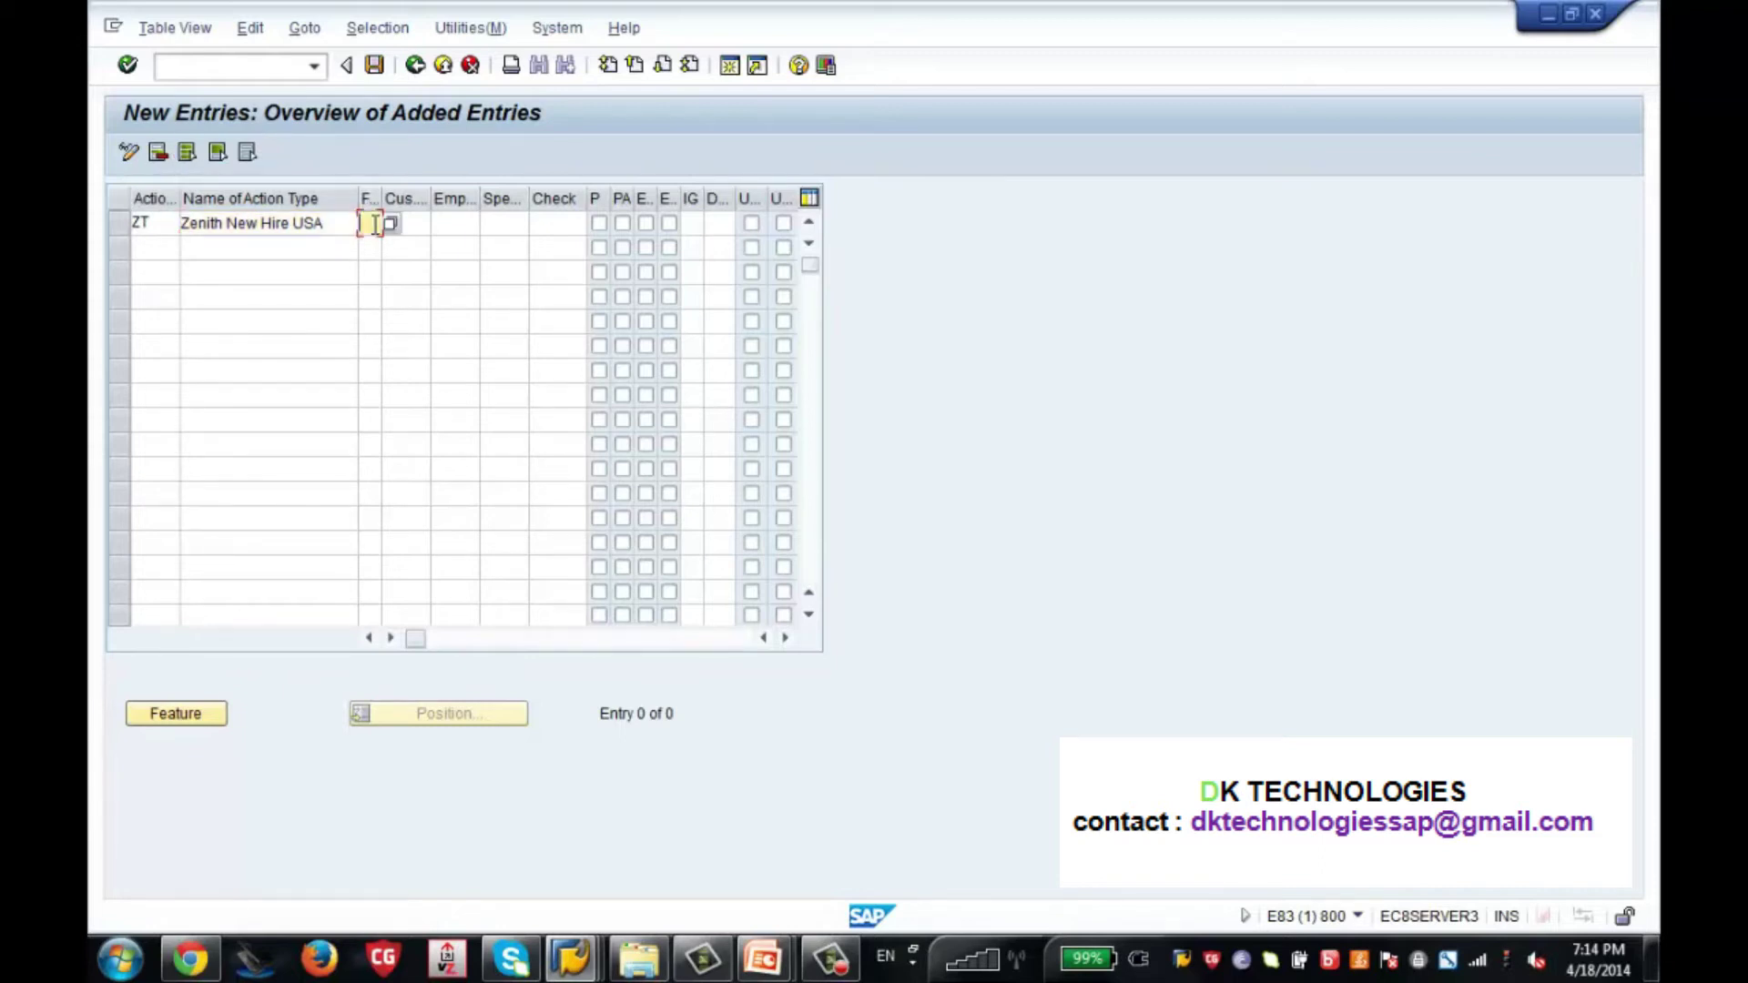
pyautogui.click(389, 223)
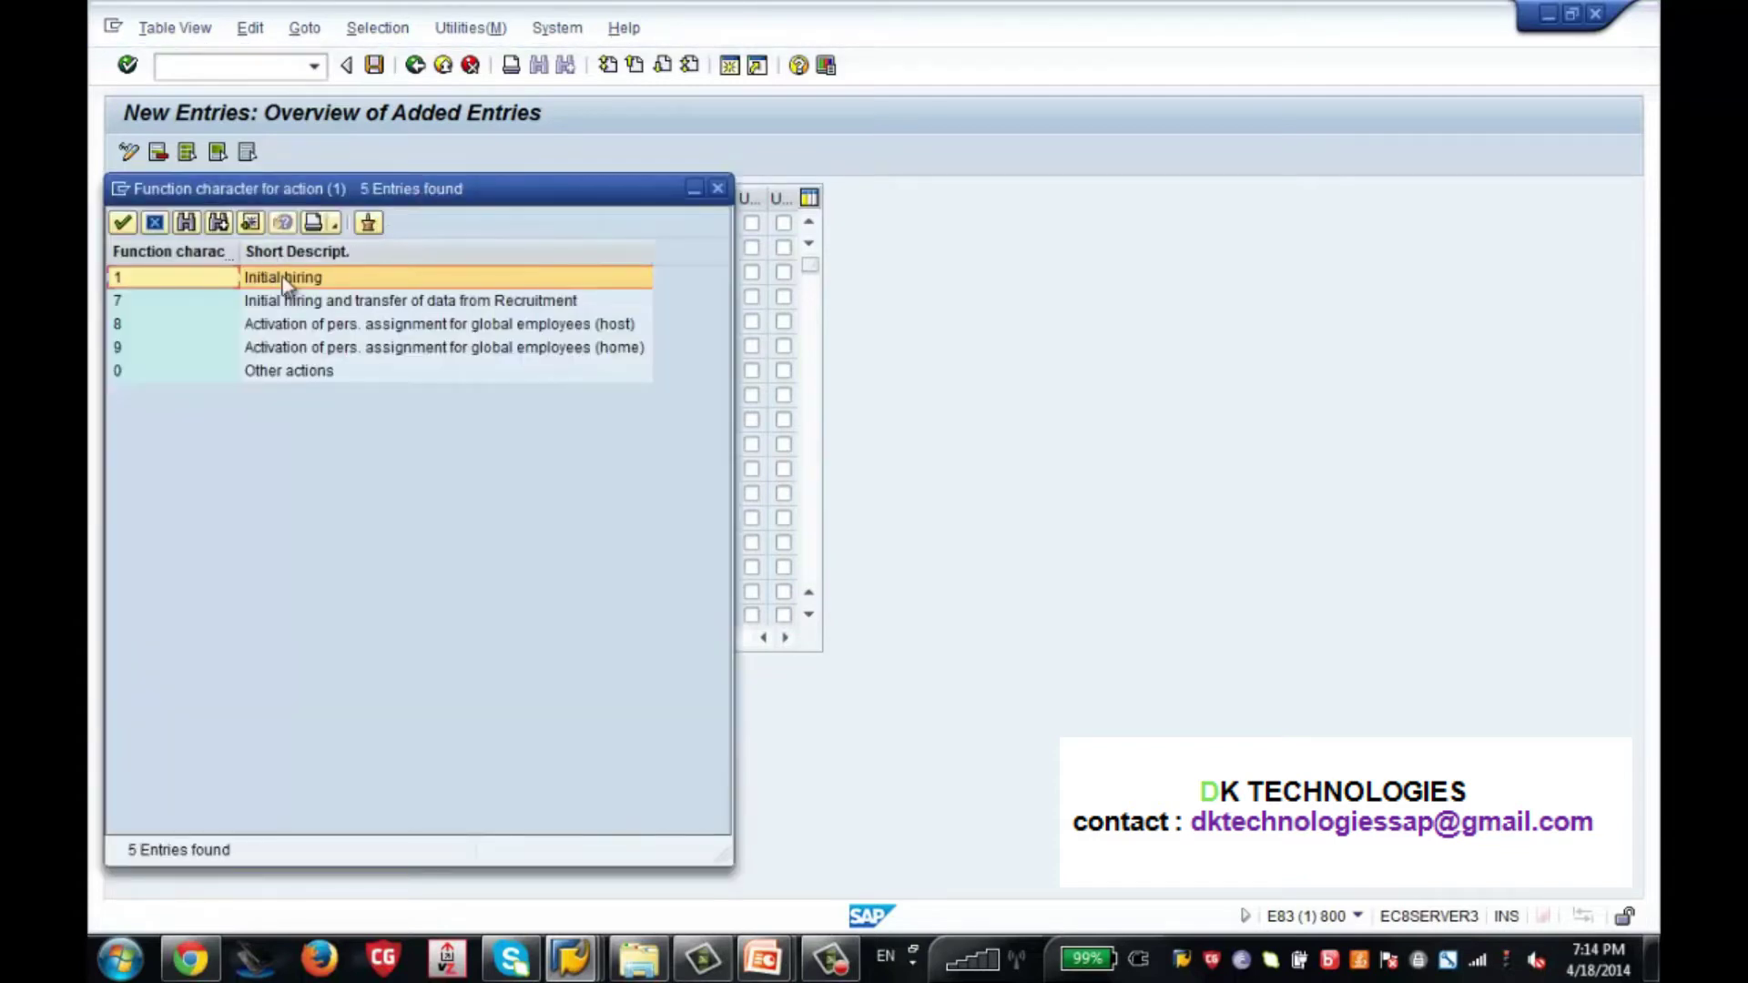
pyautogui.doubleClick(294, 275)
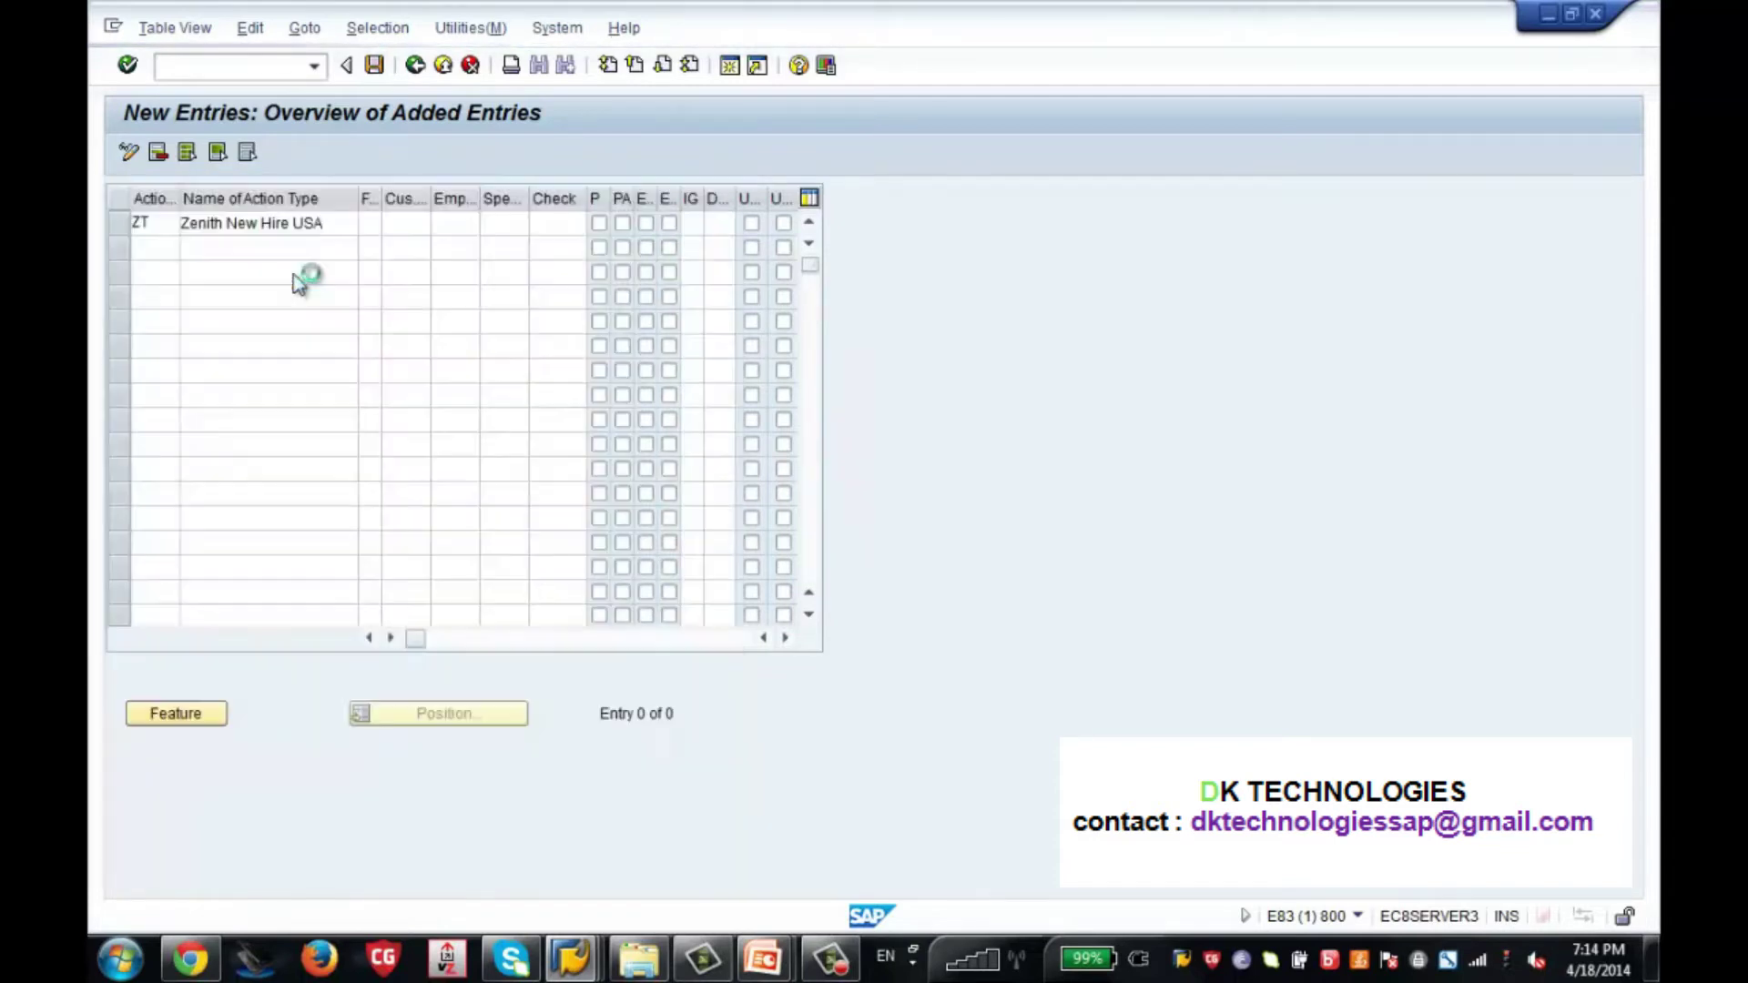
# Set the employment status of action type ZT to 3 and examine the field help on employment indicators.
pyautogui.click(451, 224)
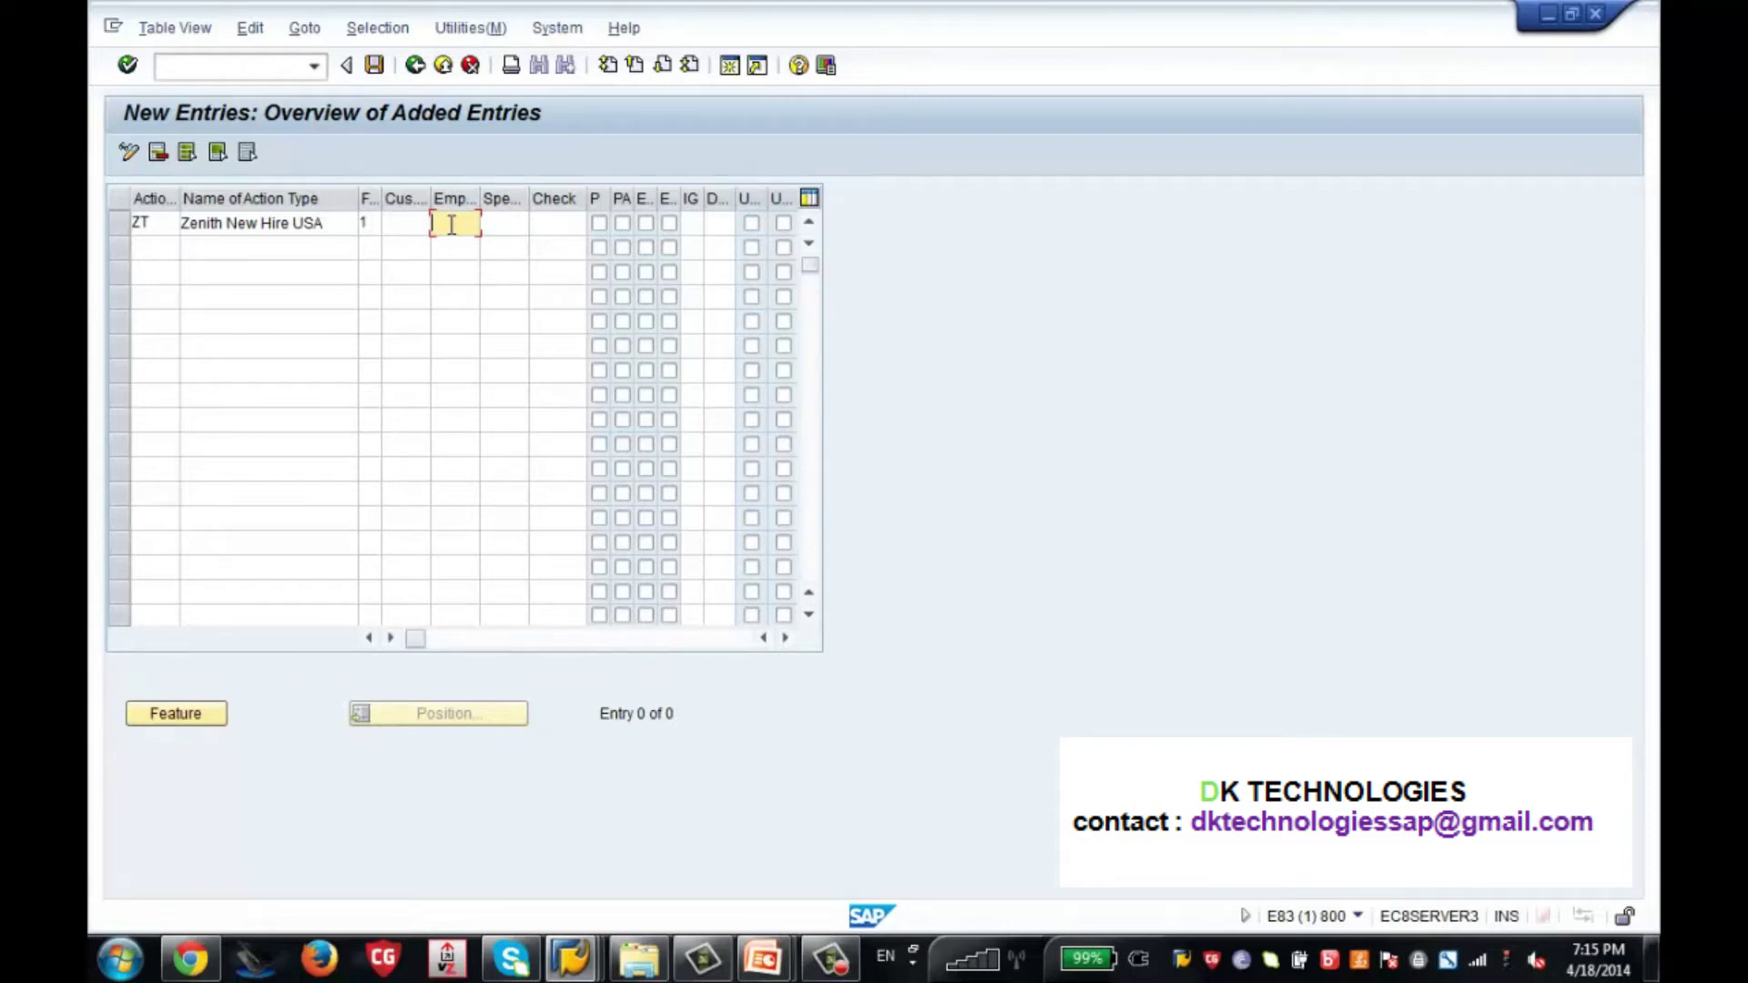
pyautogui.write('3')
pyautogui.press('F1')
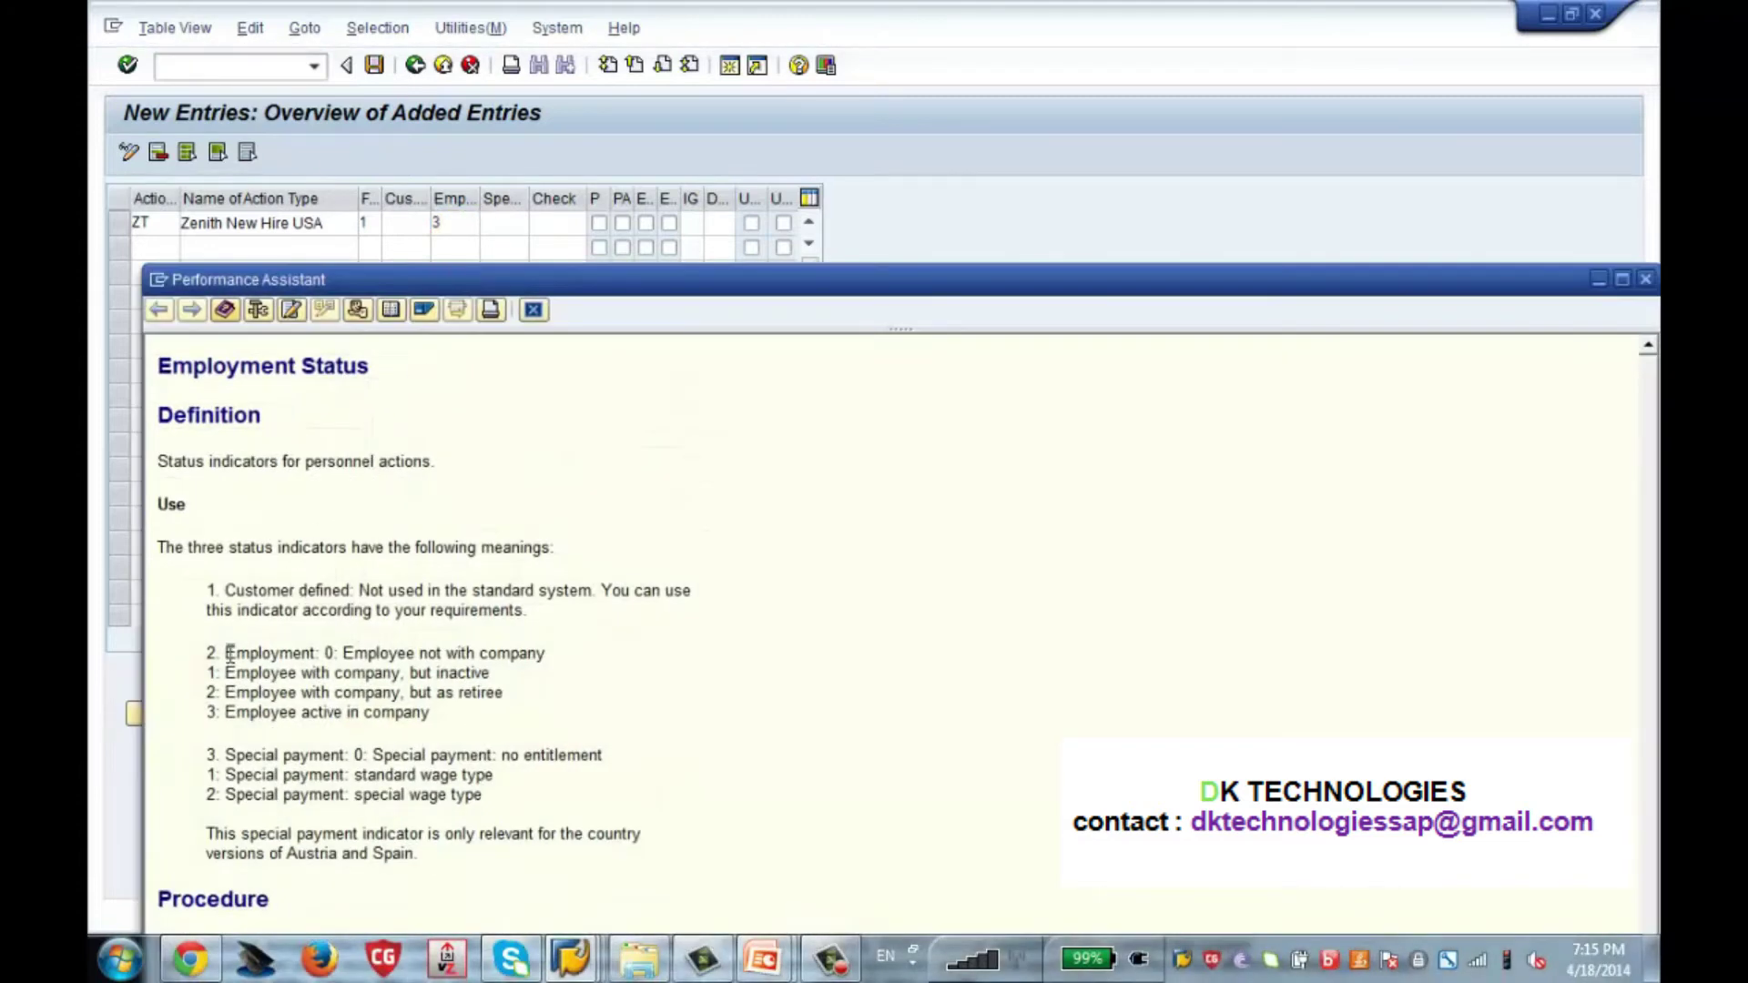
pyautogui.moveTo(206, 654); pyautogui.dragTo(455, 719)
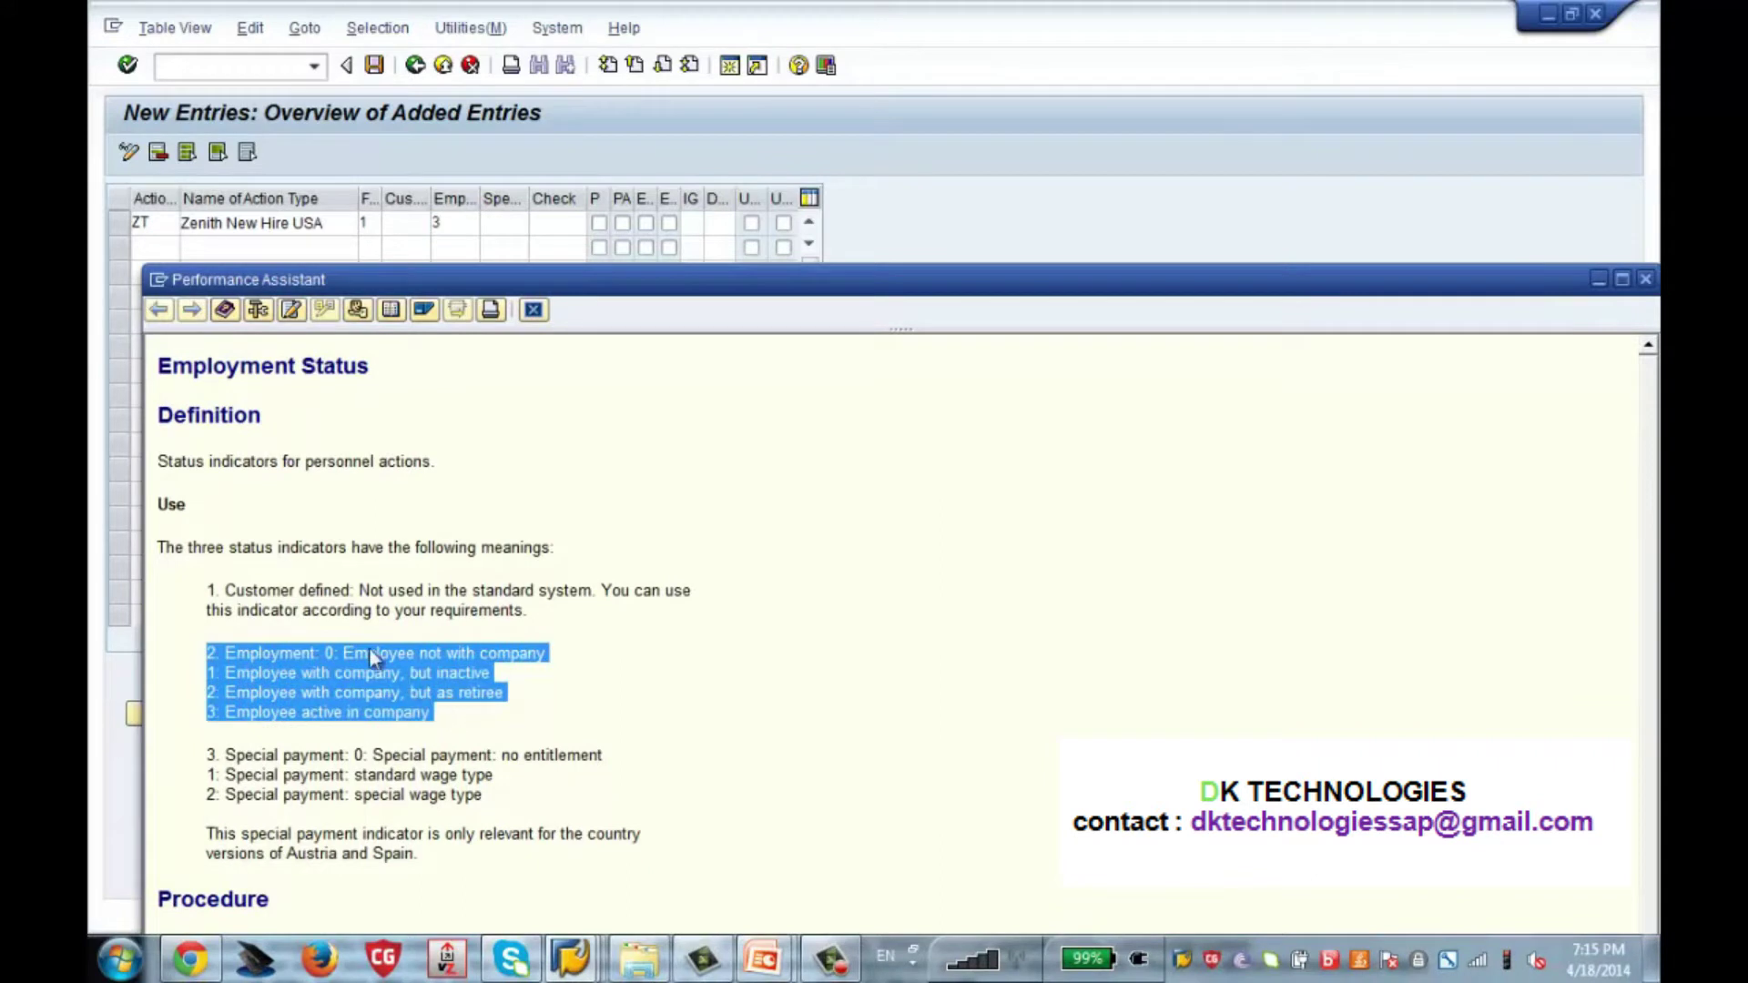
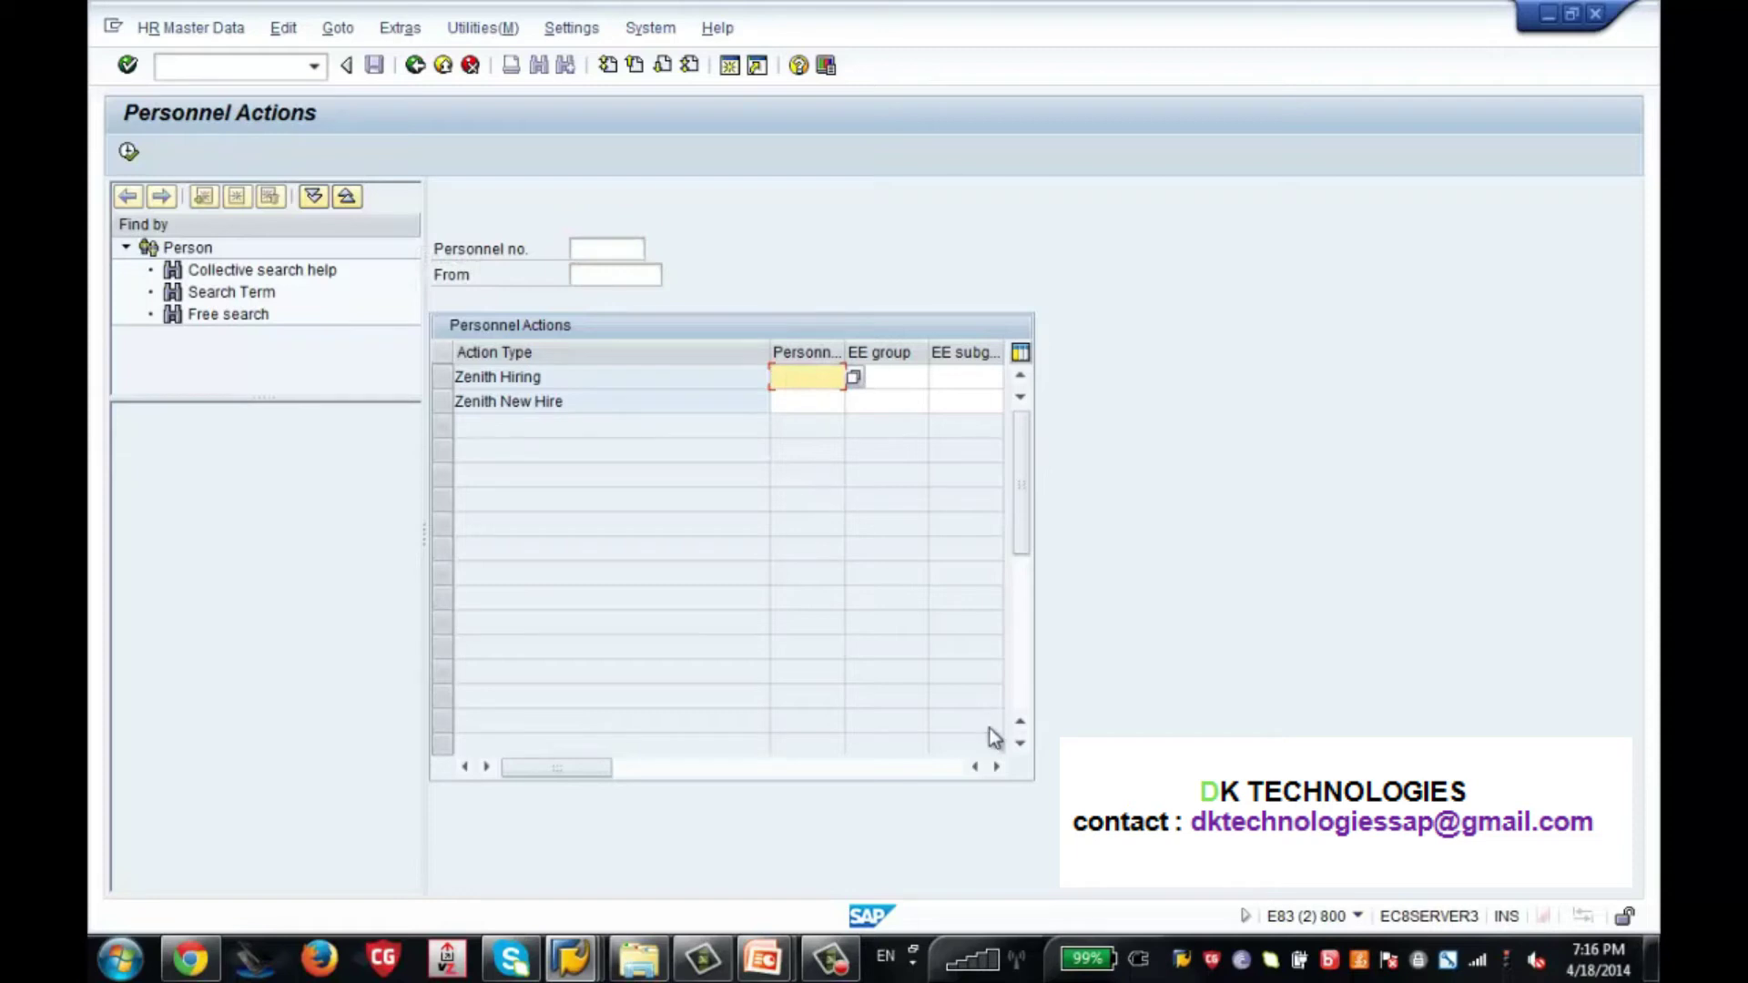
# Examine the personnel area, EE group and EE subgroup columns of the Personnel Actions table.
pyautogui.click(997, 767)
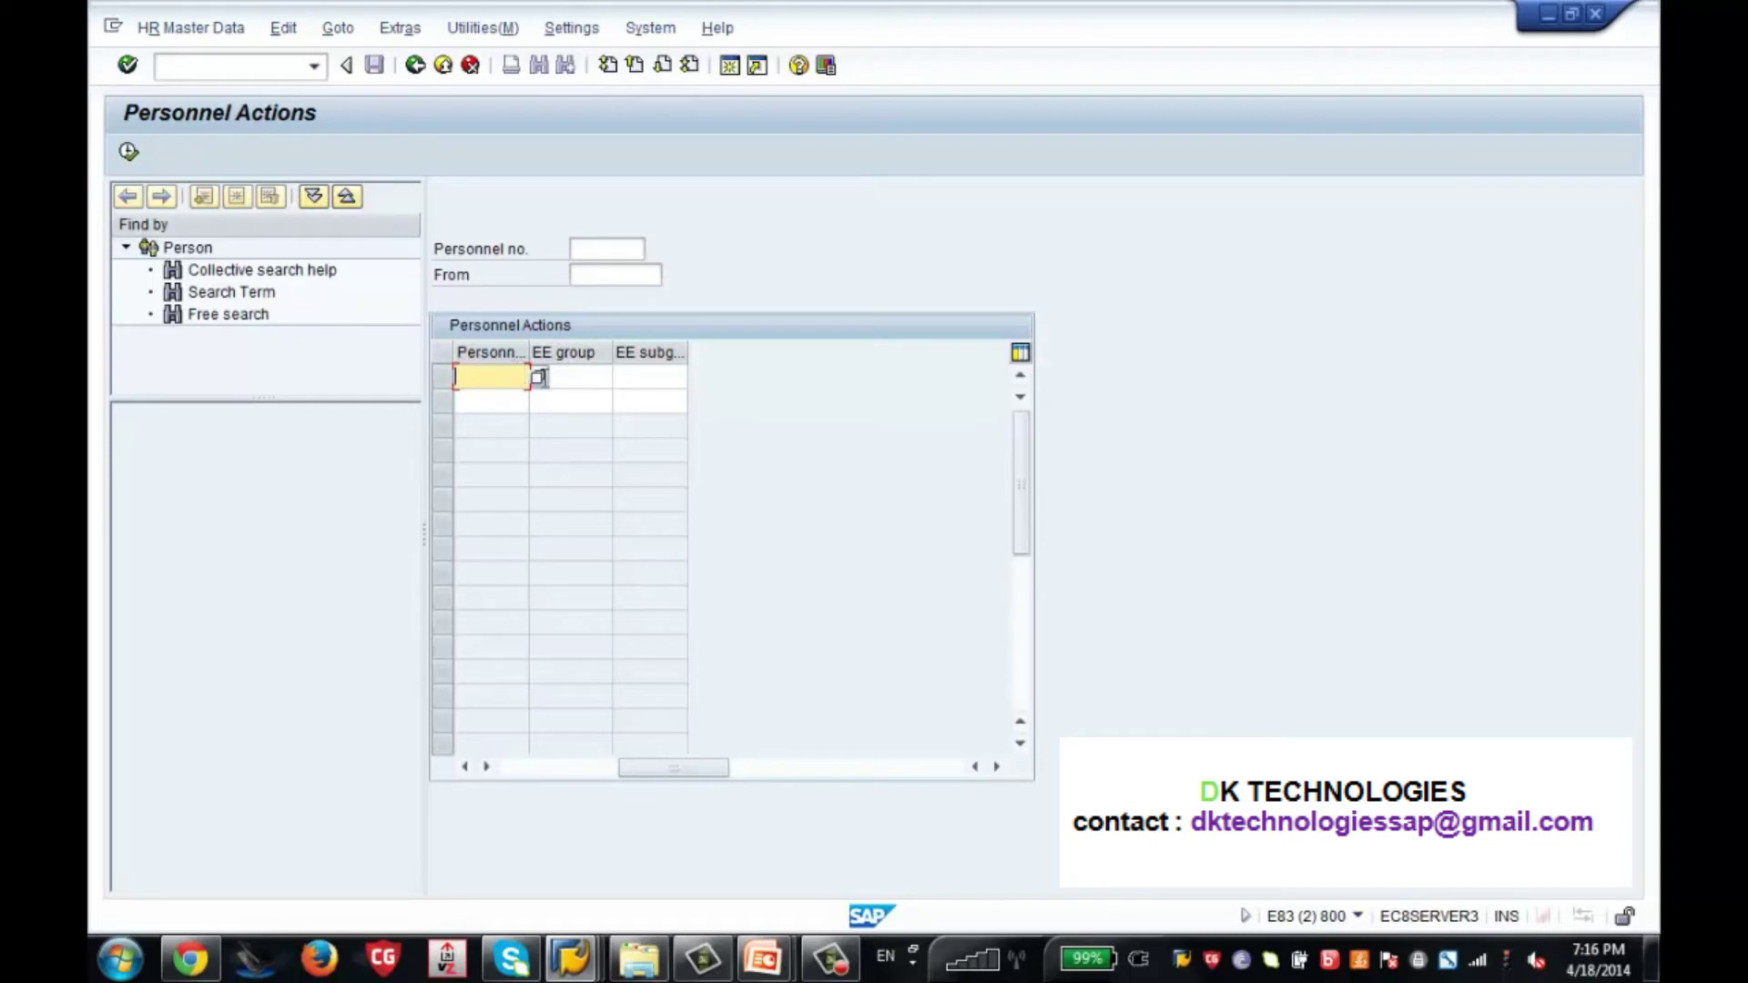
pyautogui.click(568, 378)
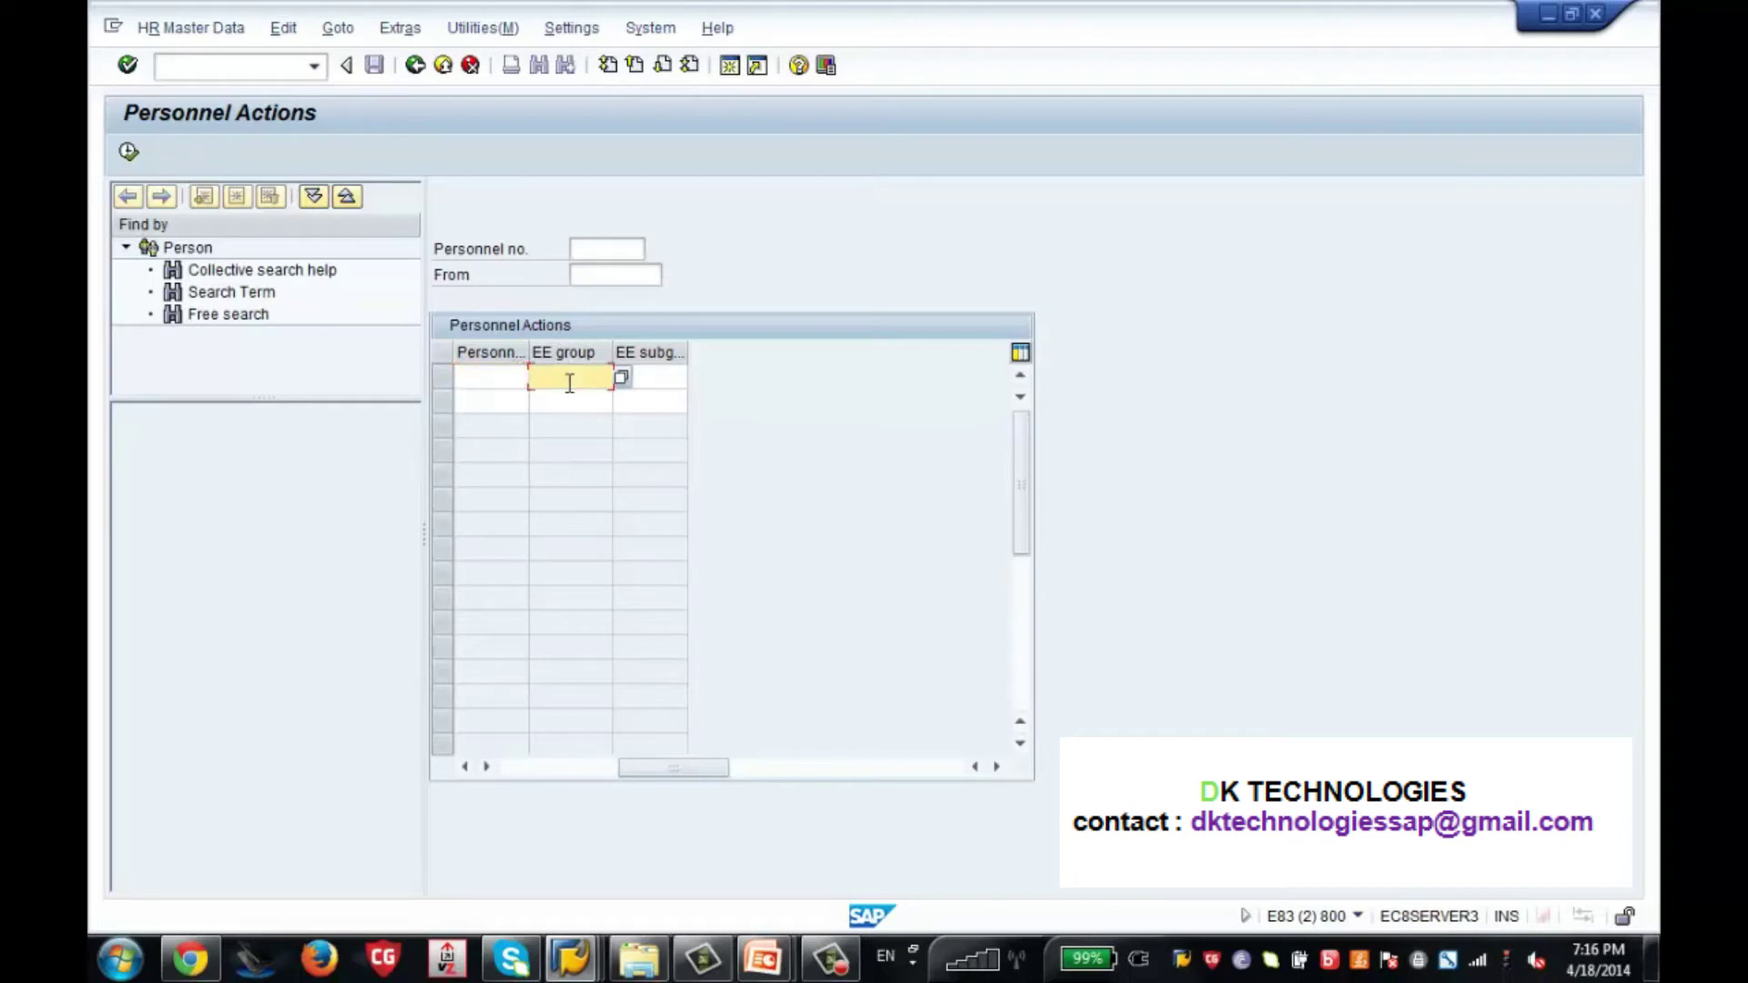
pyautogui.click(660, 376)
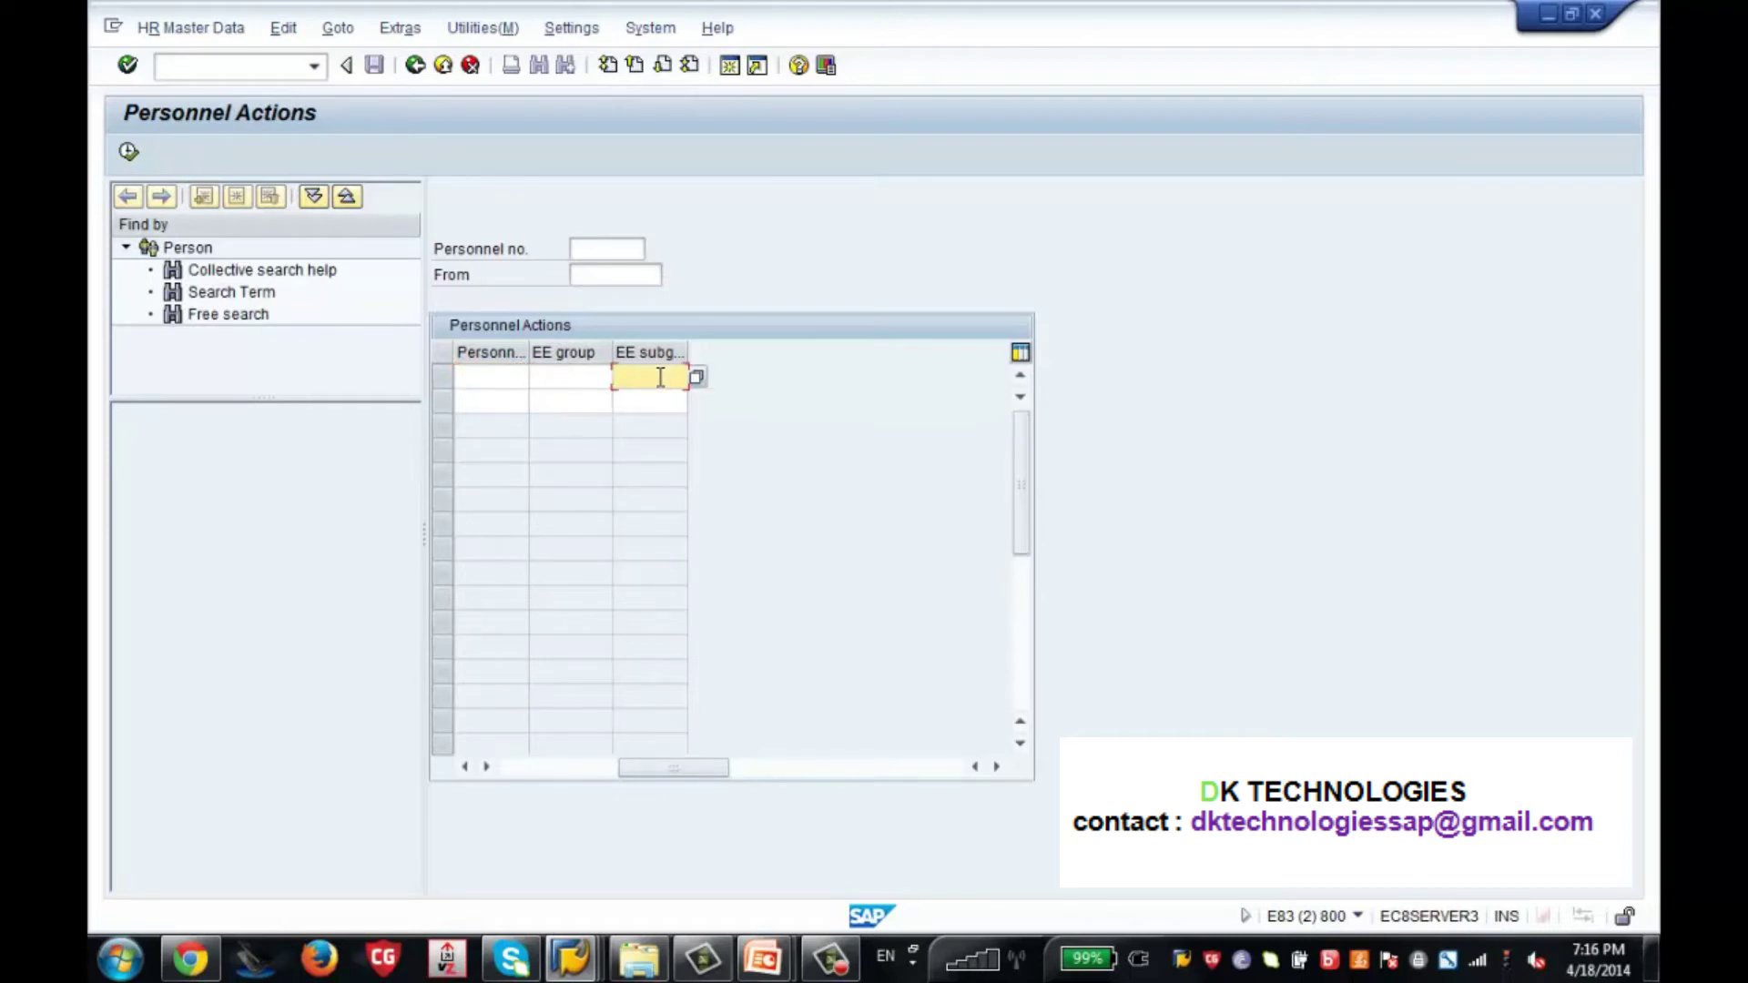
# Switch back to the new entries session and enable the position, personnel area, EE group and EE subgroup indicators for action type ZT.
pyautogui.click(583, 958)
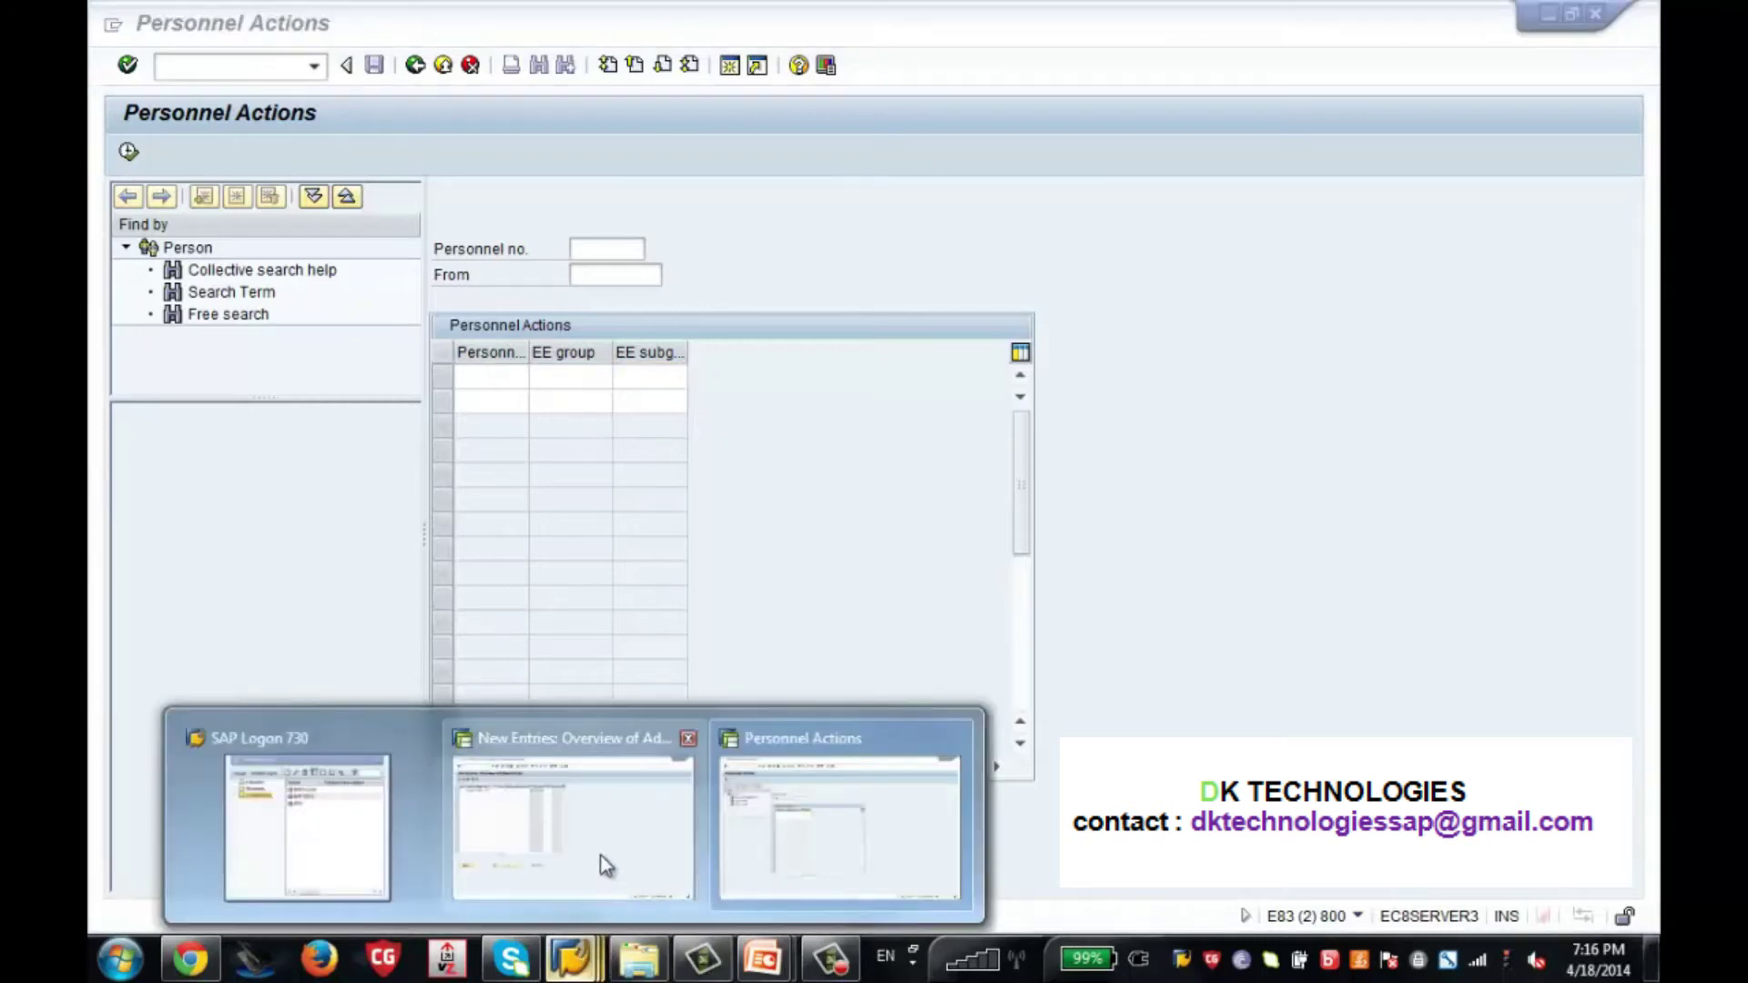
pyautogui.click(615, 831)
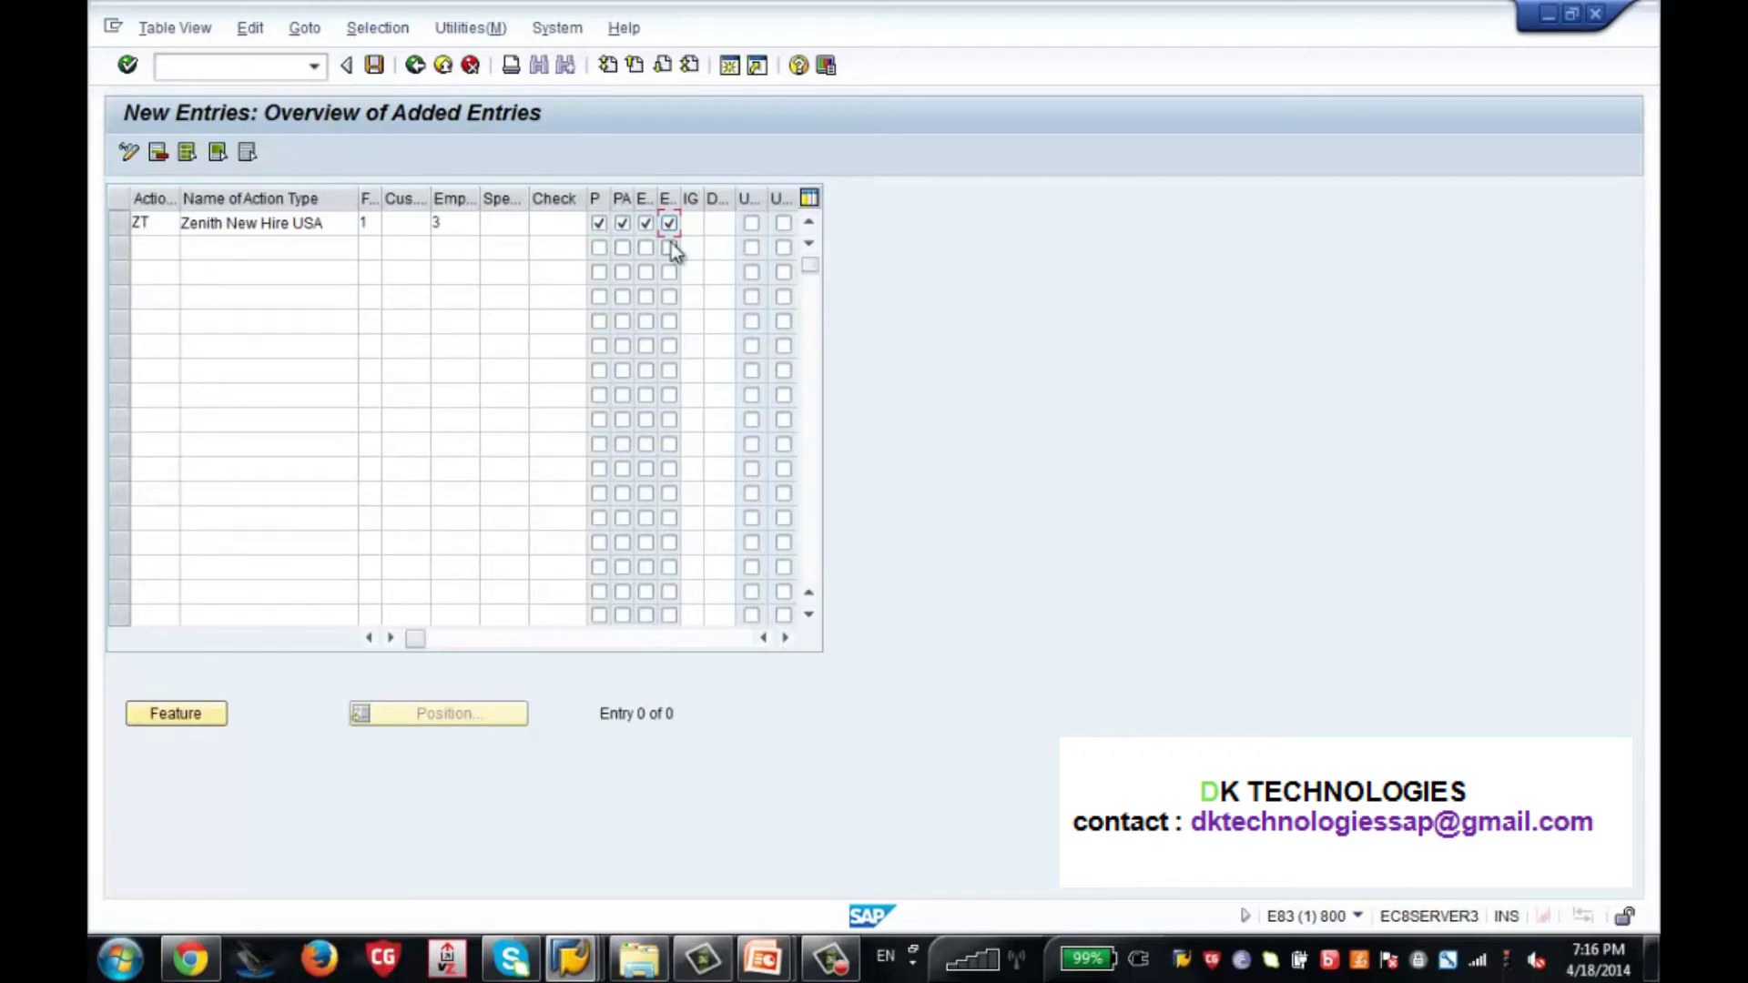
pyautogui.click(694, 222)
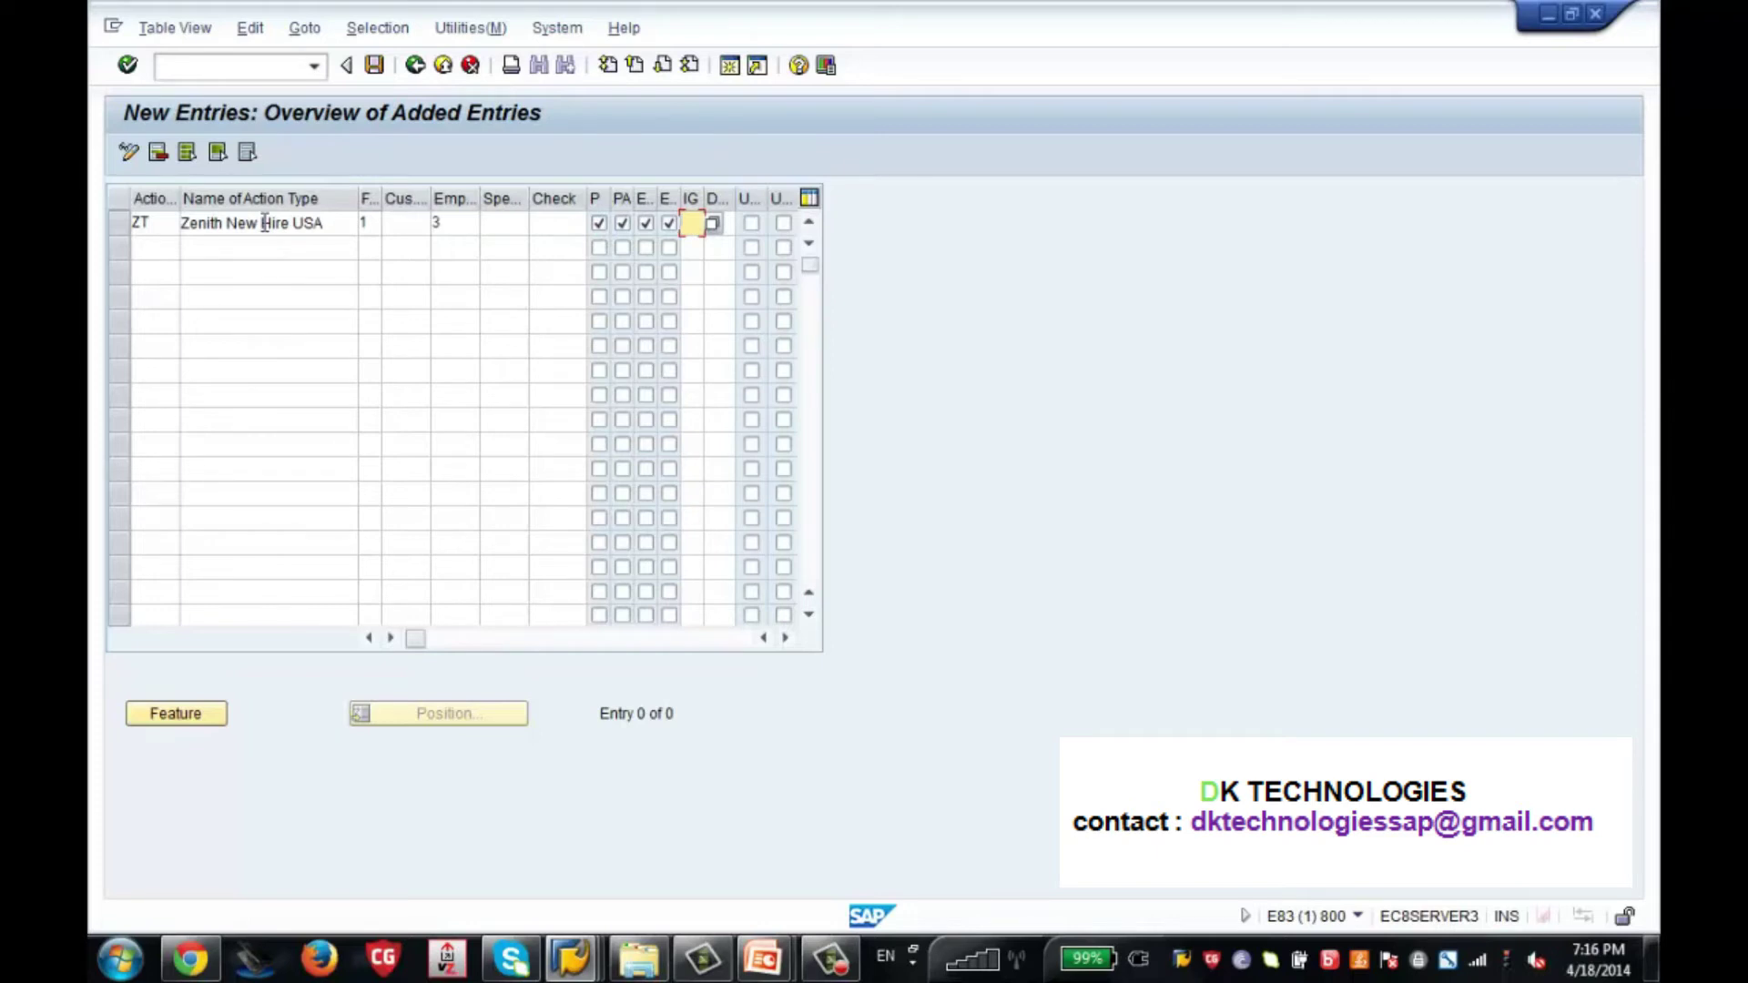
# Check the action types listed in the Personnel Actions session, and return to the new action type entry.
pyautogui.moveTo(560, 963)
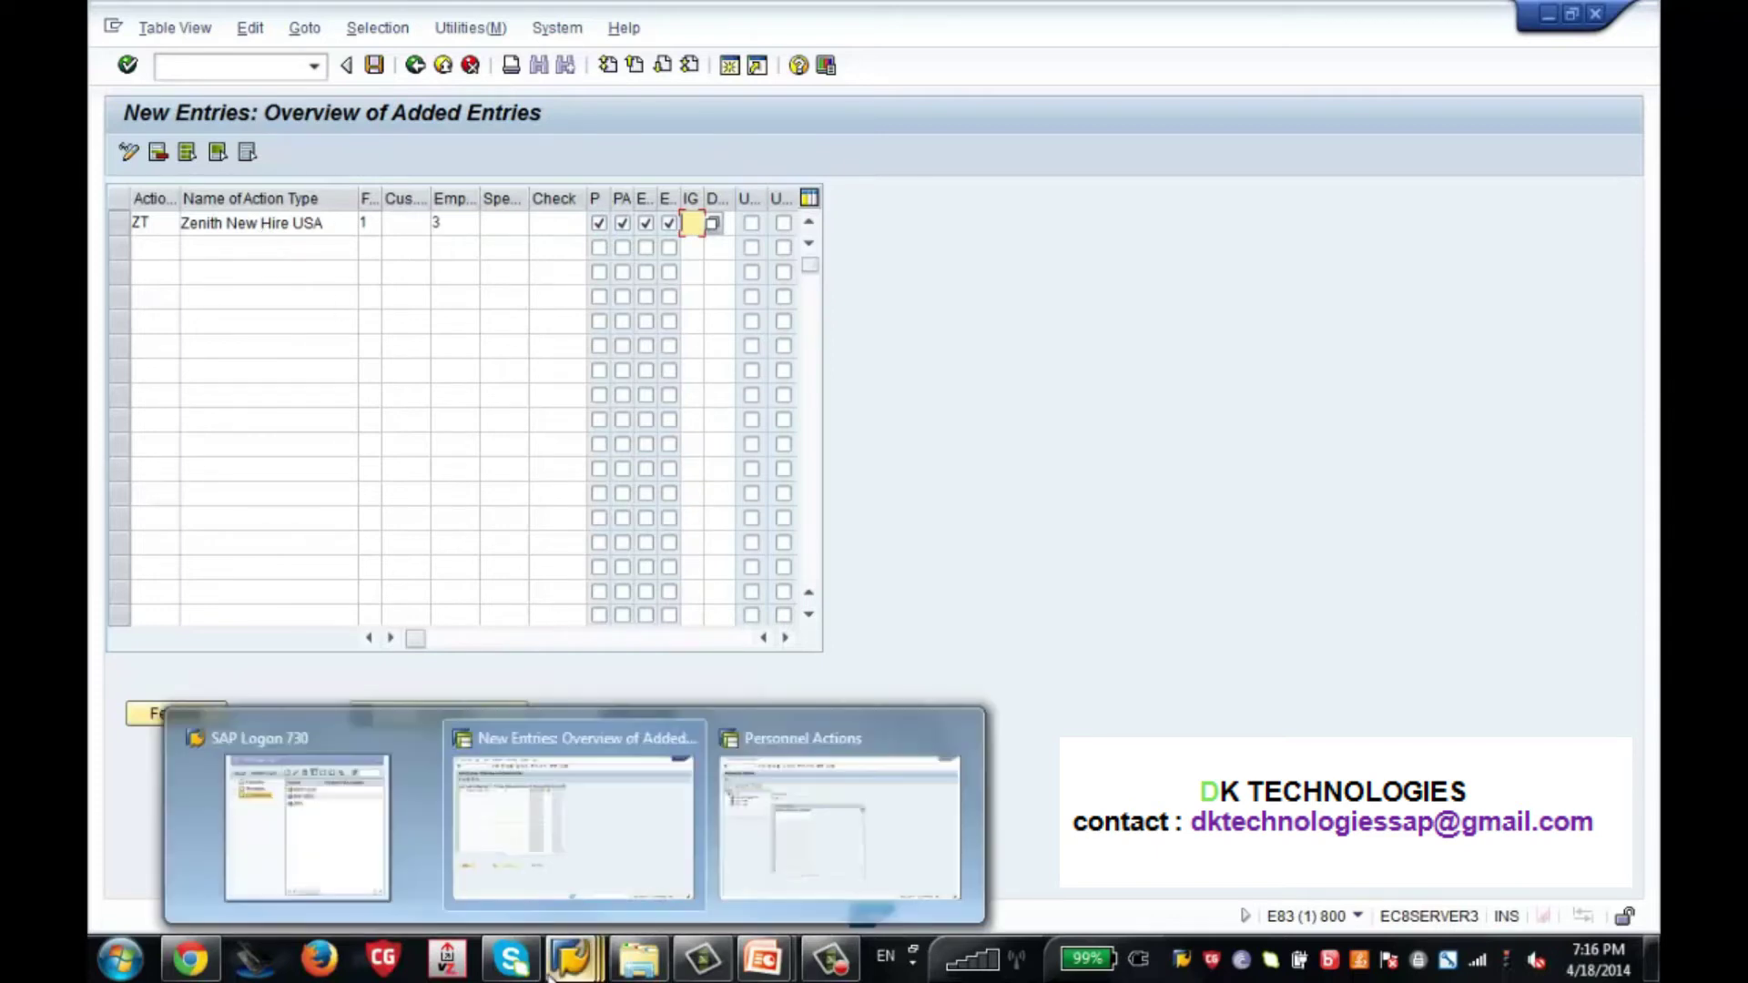
pyautogui.click(830, 840)
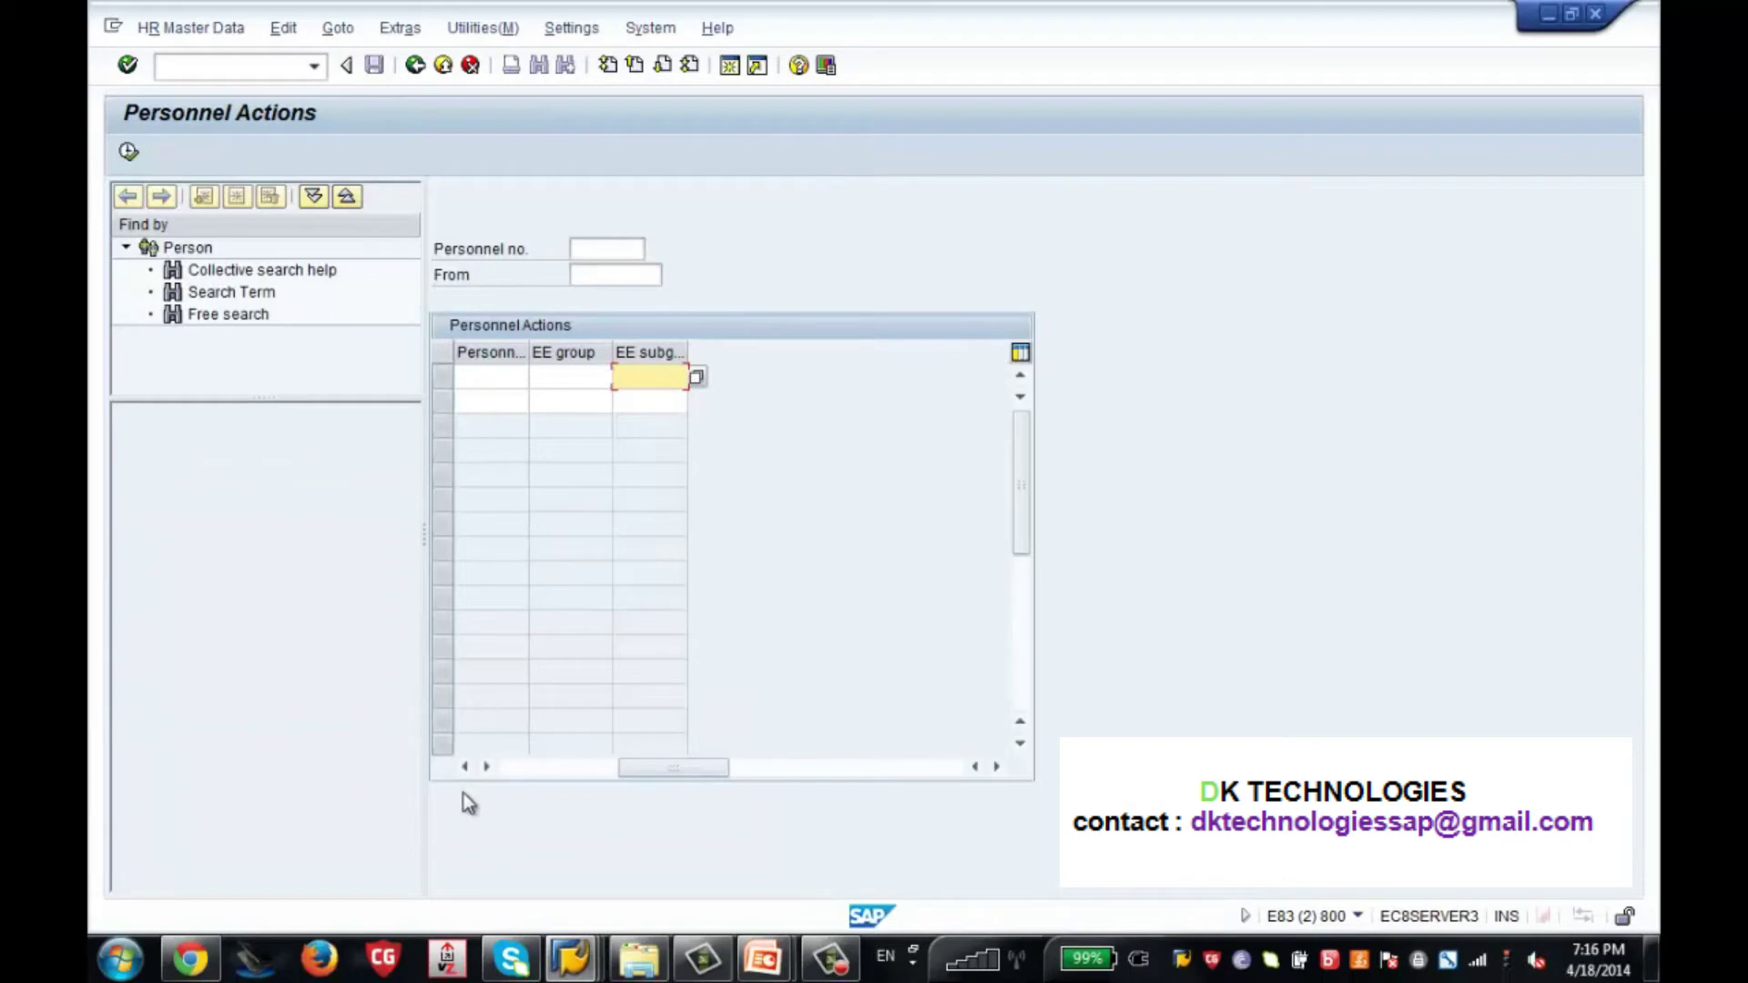
pyautogui.click(517, 774)
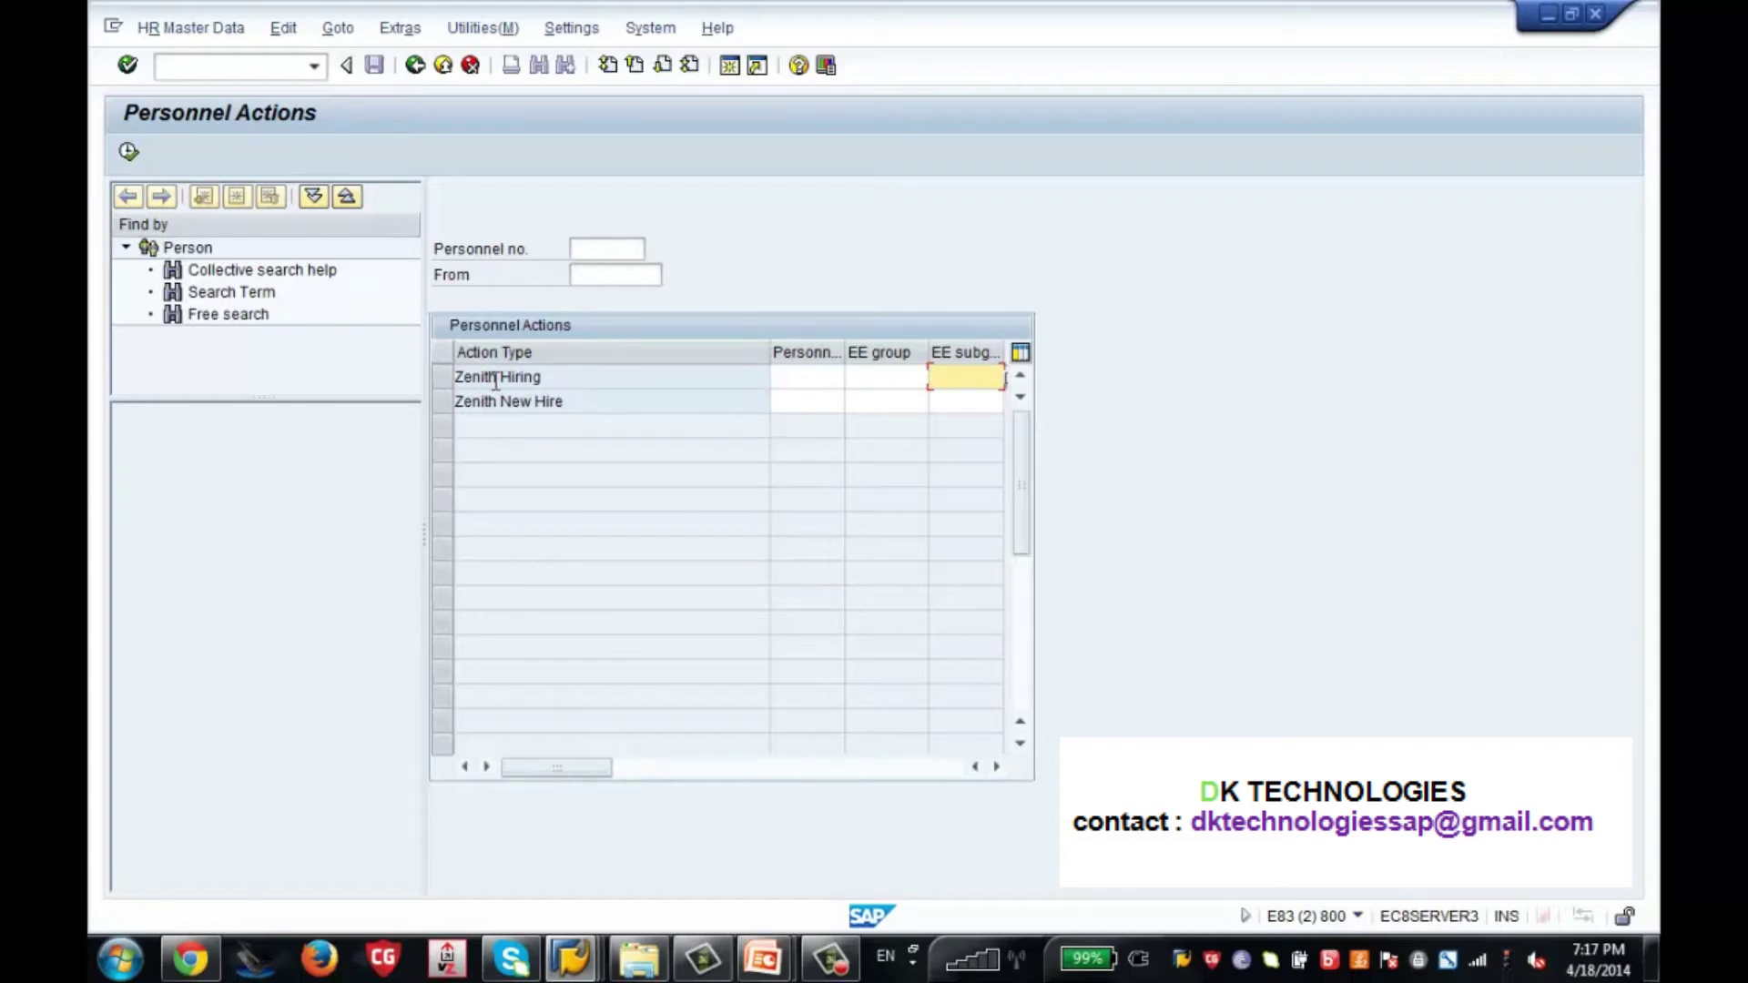
pyautogui.moveTo(571, 958)
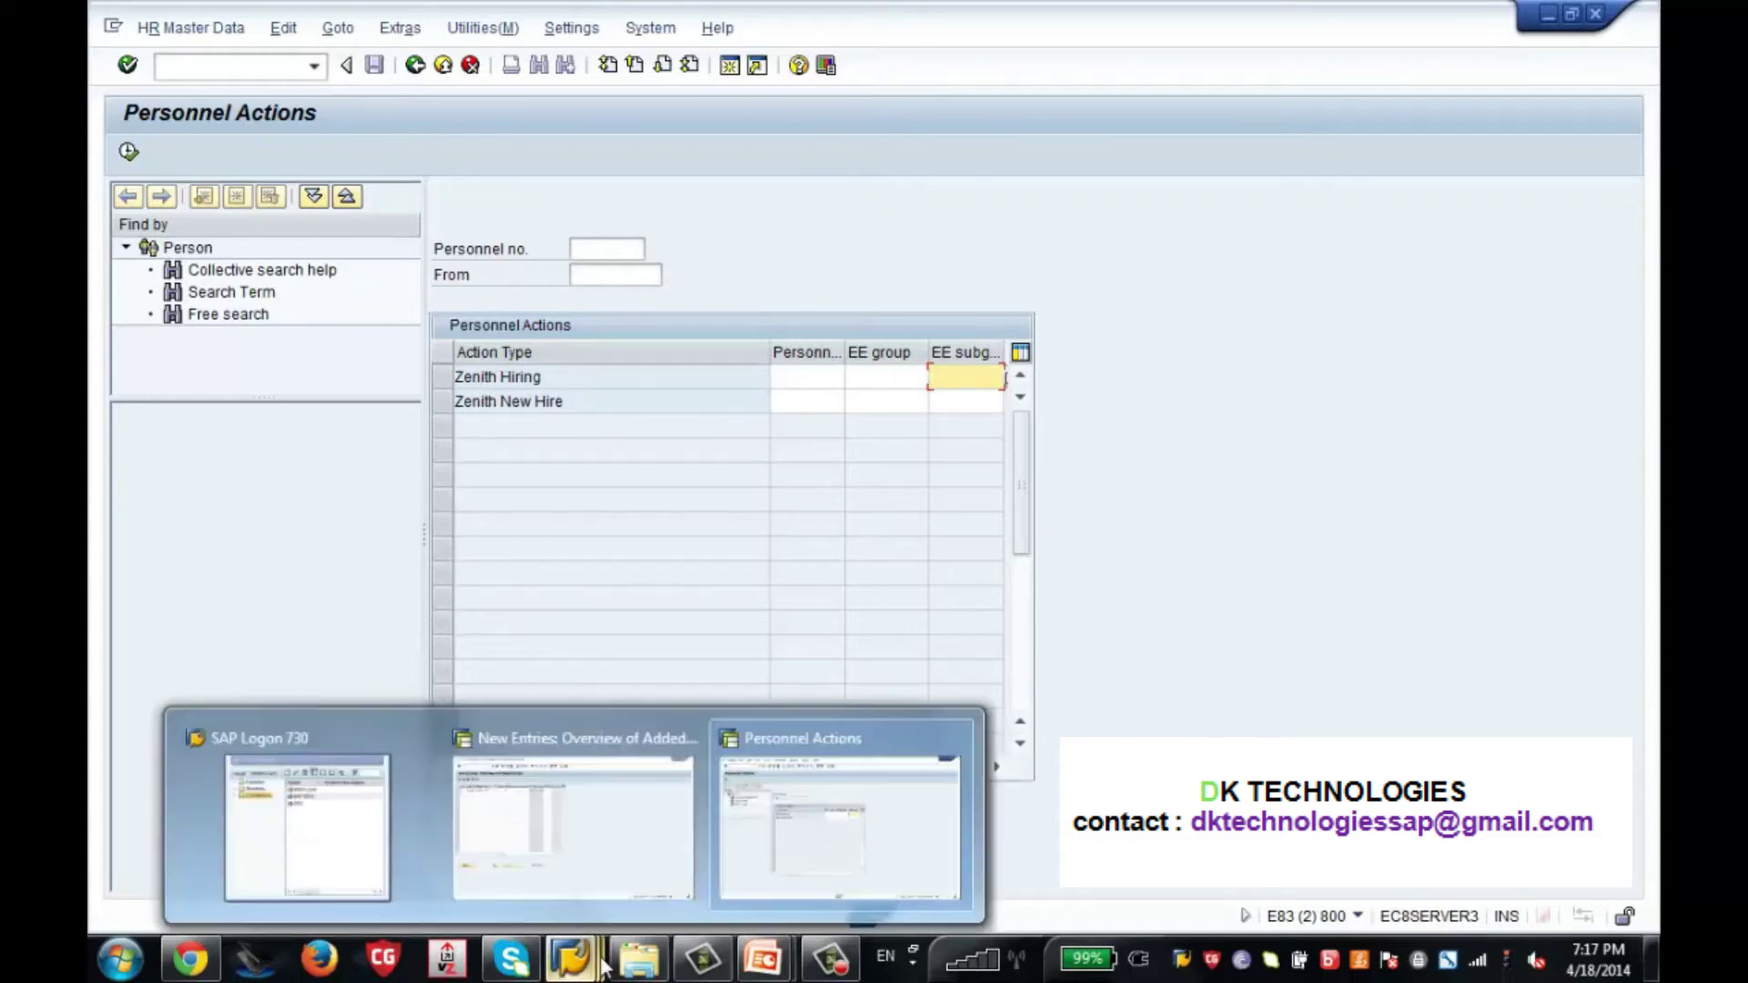
pyautogui.click(604, 849)
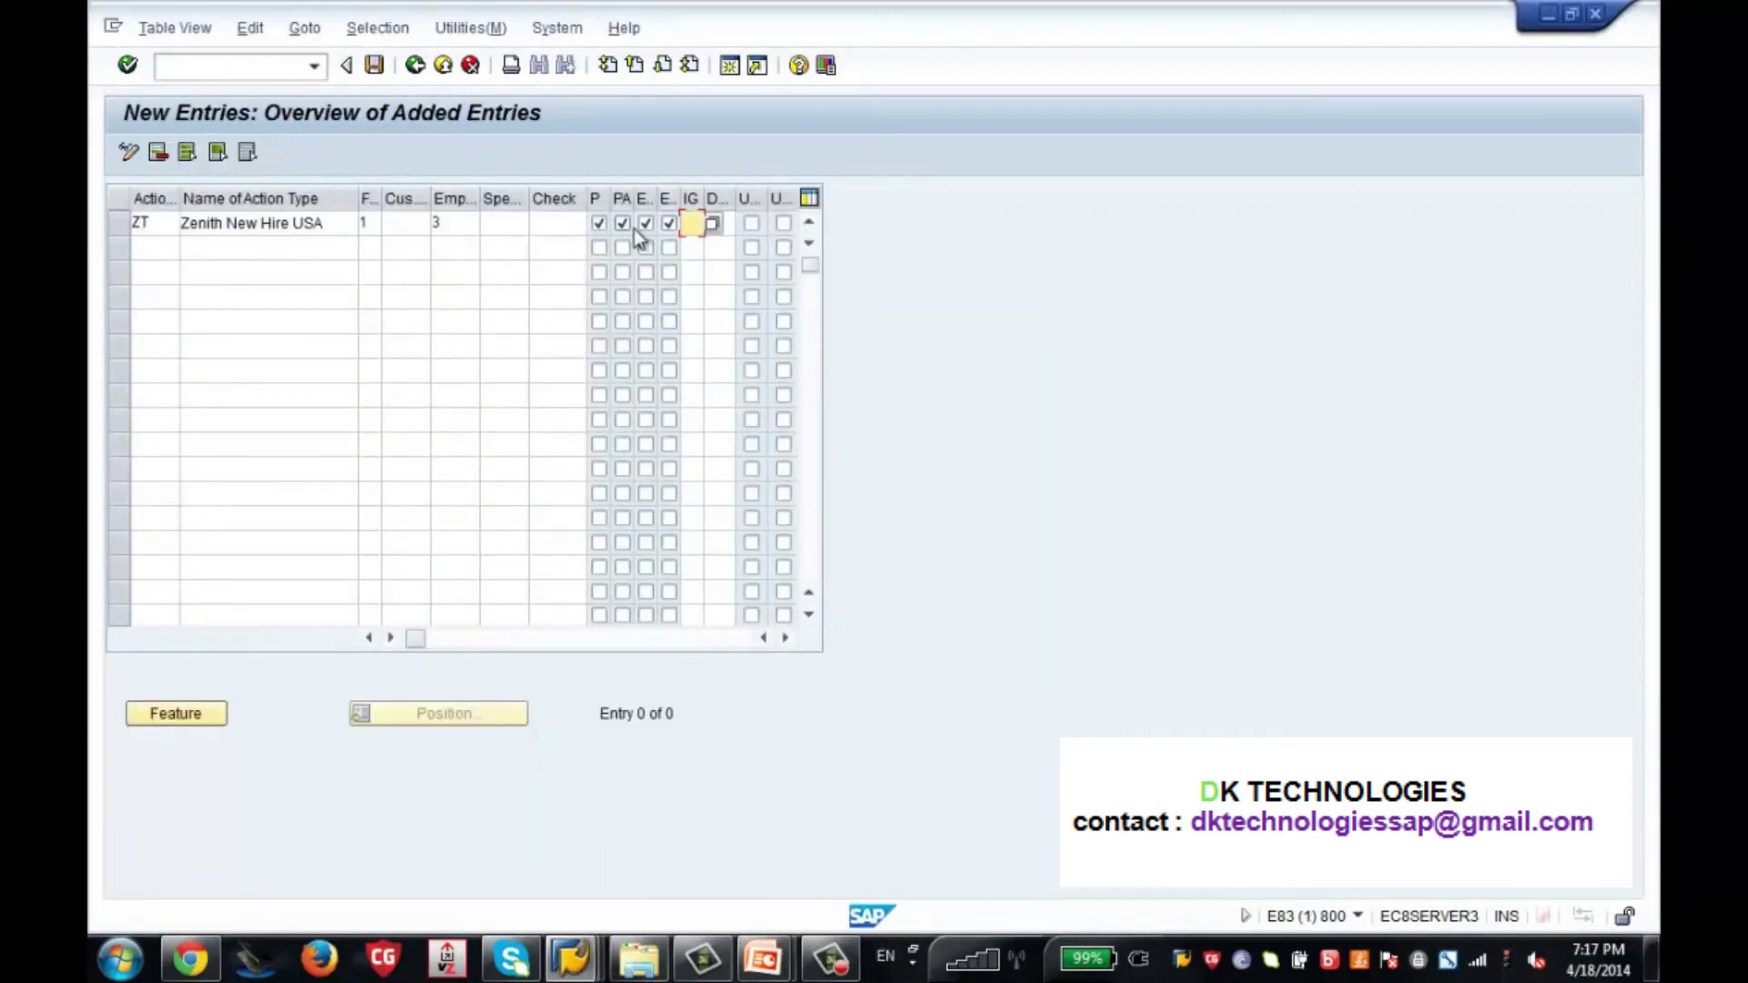
# Assign info group ZT, Zenith Hiring USA, to action type ZT and enable both of its update indicators.
pyautogui.press('F4')
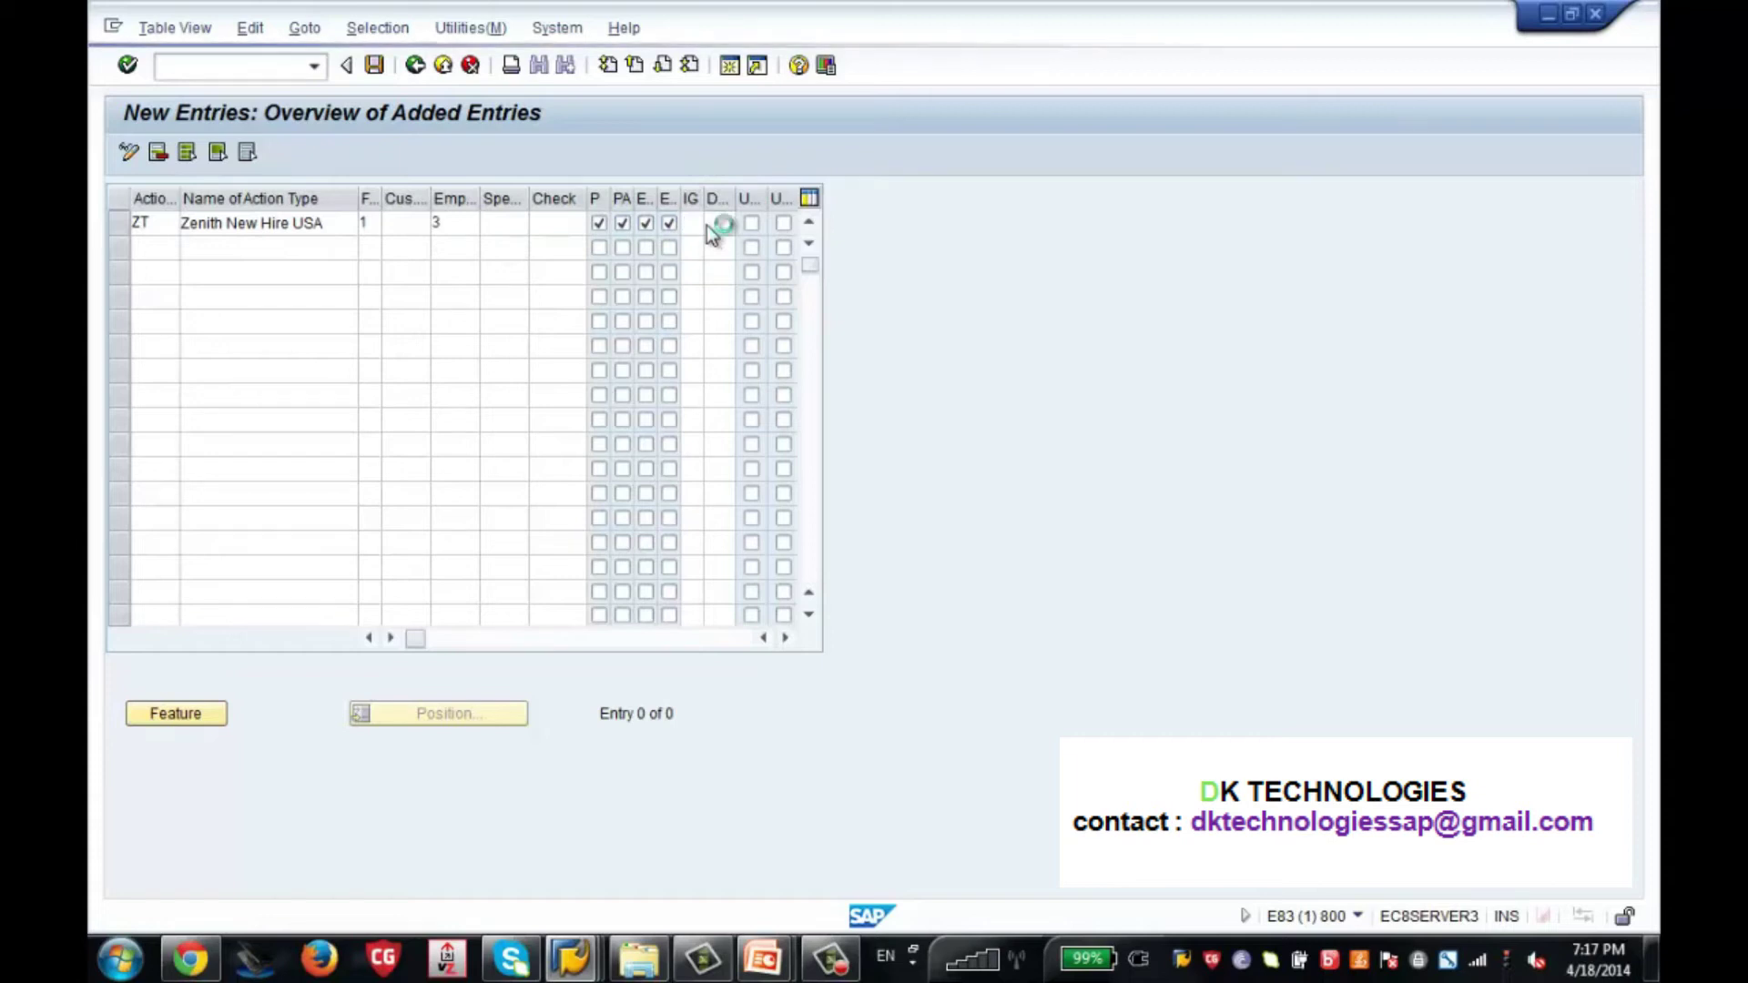
pyautogui.moveTo(779, 412); pyautogui.dragTo(769, 855)
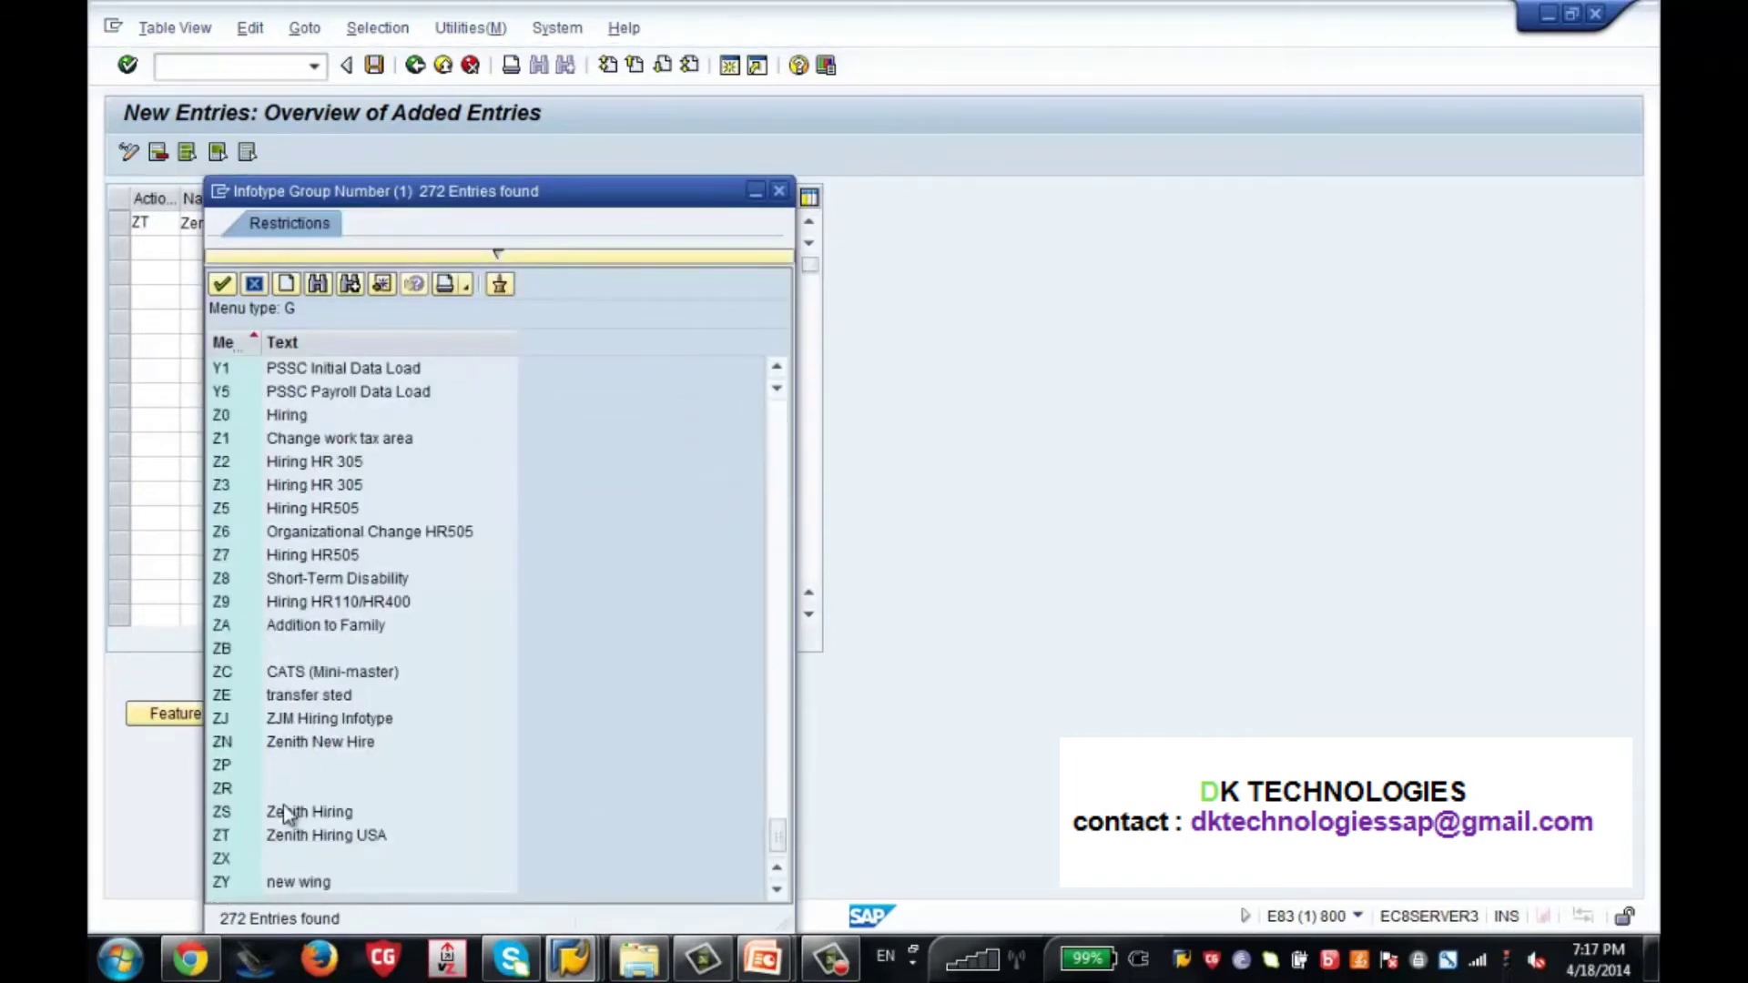
pyautogui.click(299, 834)
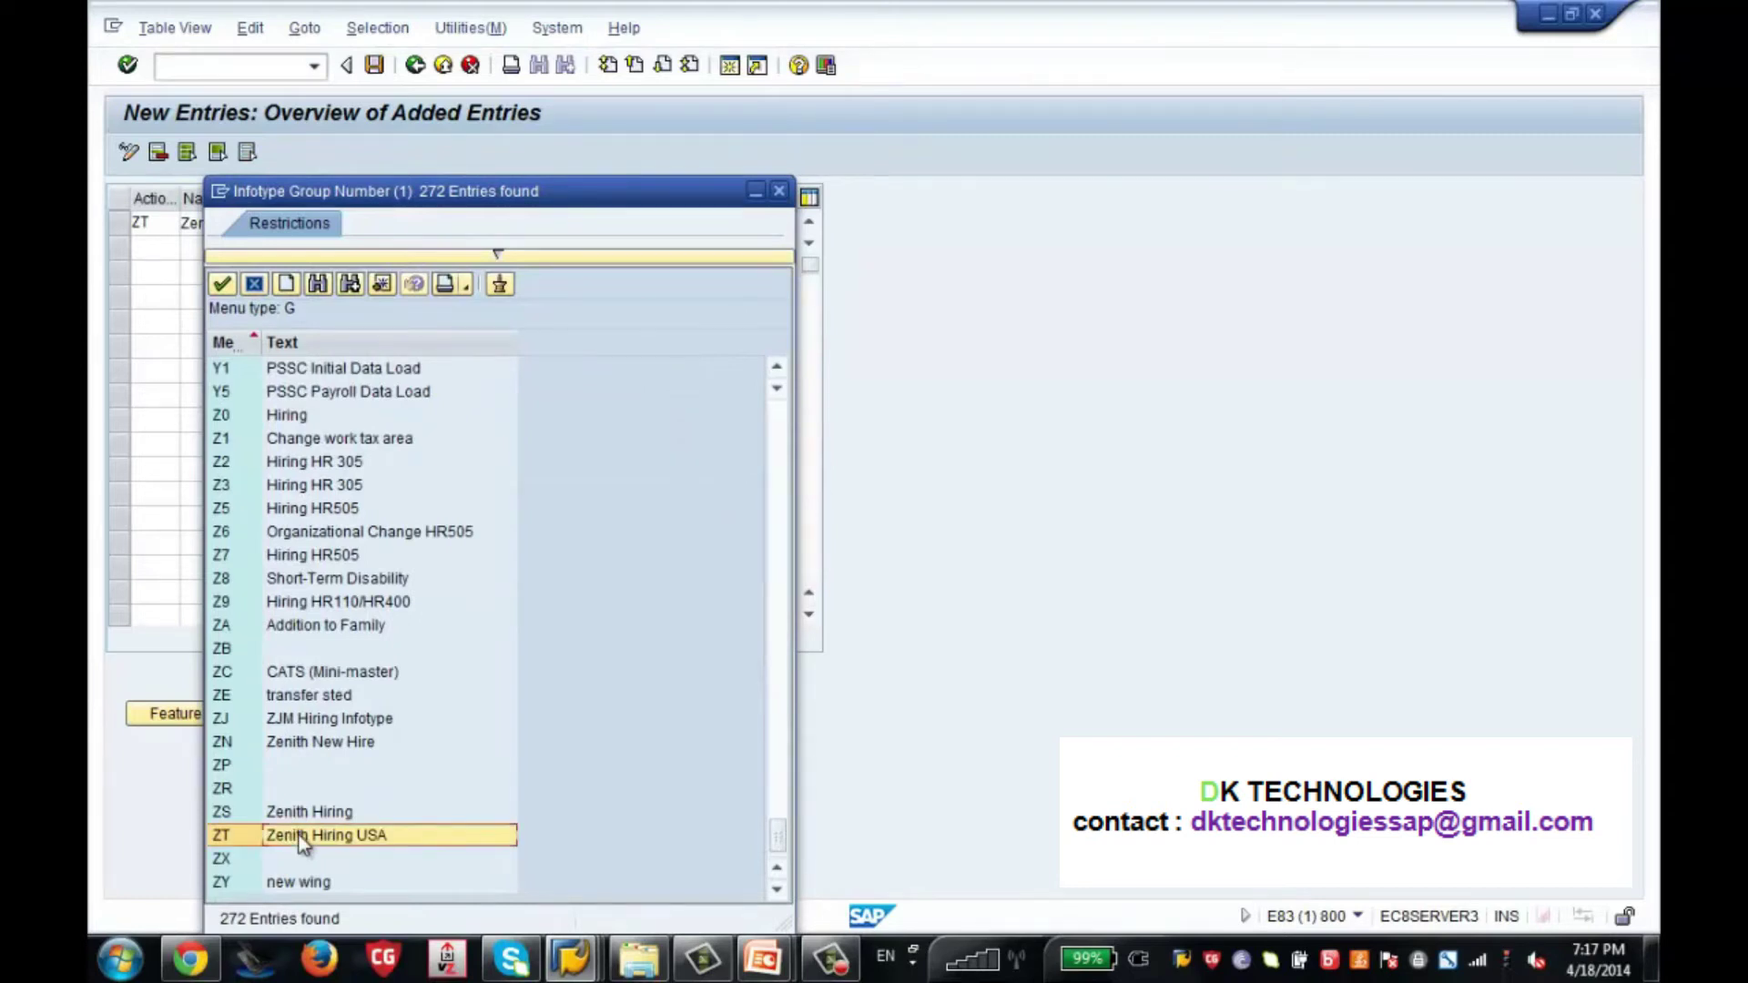
pyautogui.doubleClick(299, 834)
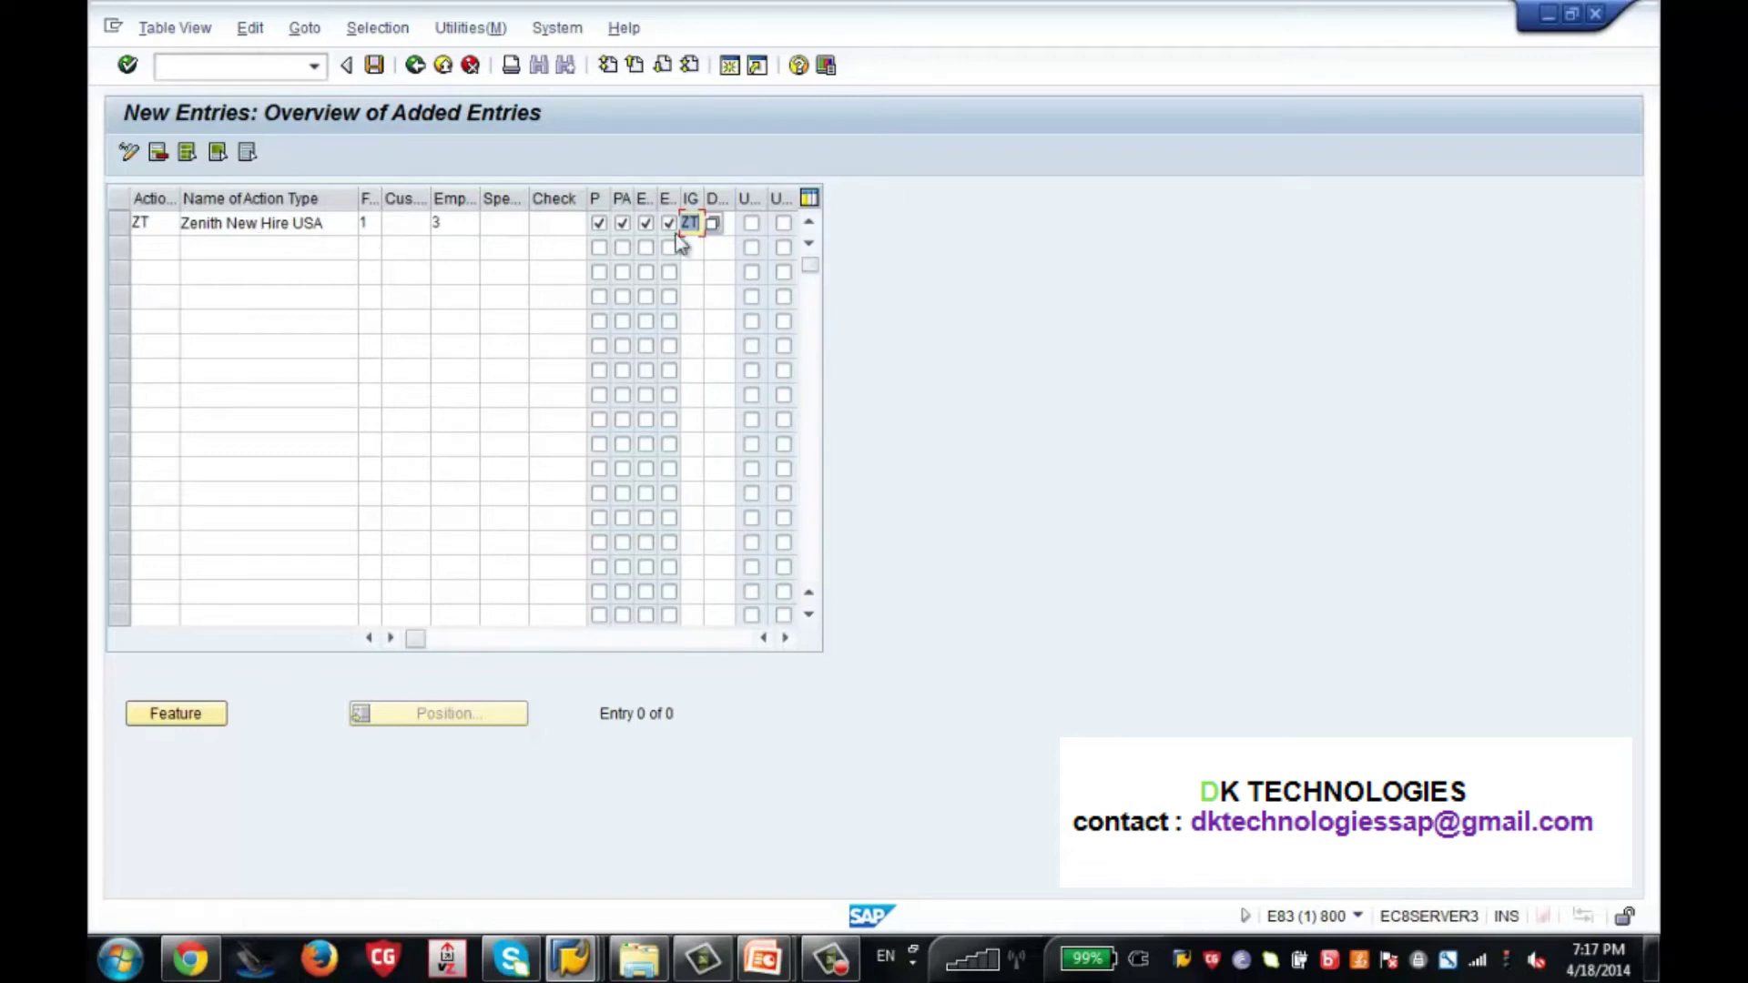
pyautogui.click(752, 223)
pyautogui.press('Return')
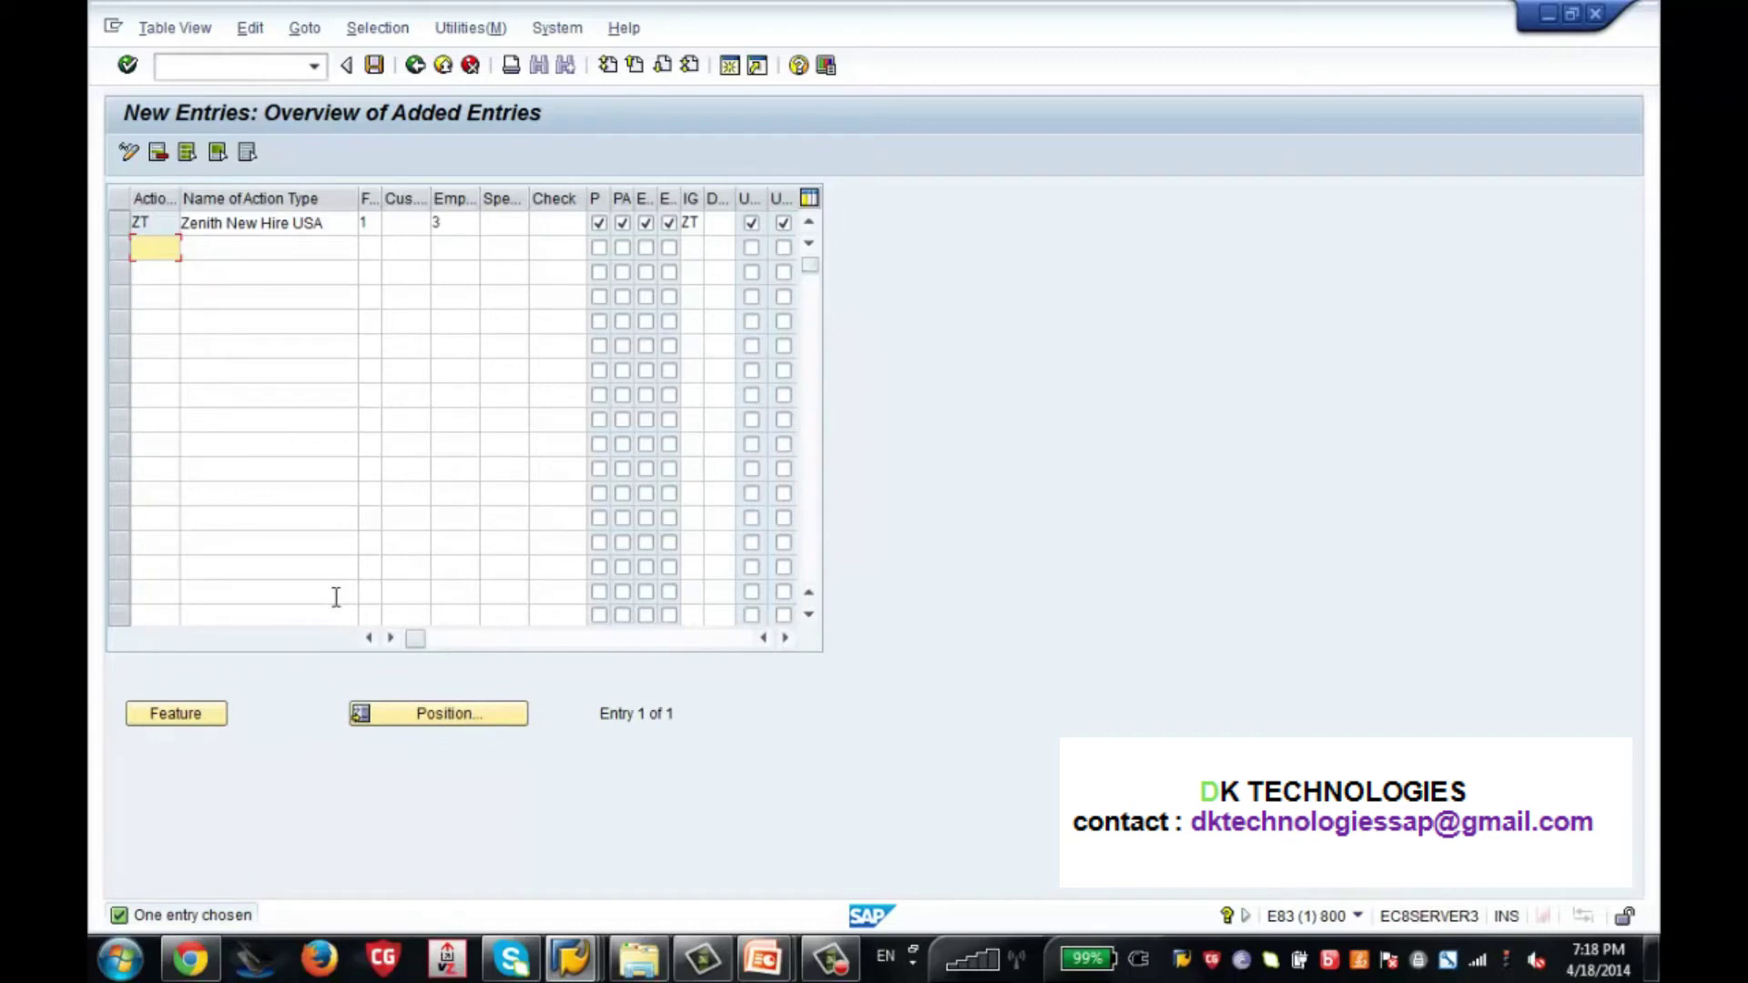
# Save action type ZT in the SAP HCM Training customizing request and return to the IMG structure.
pyautogui.click(384, 69)
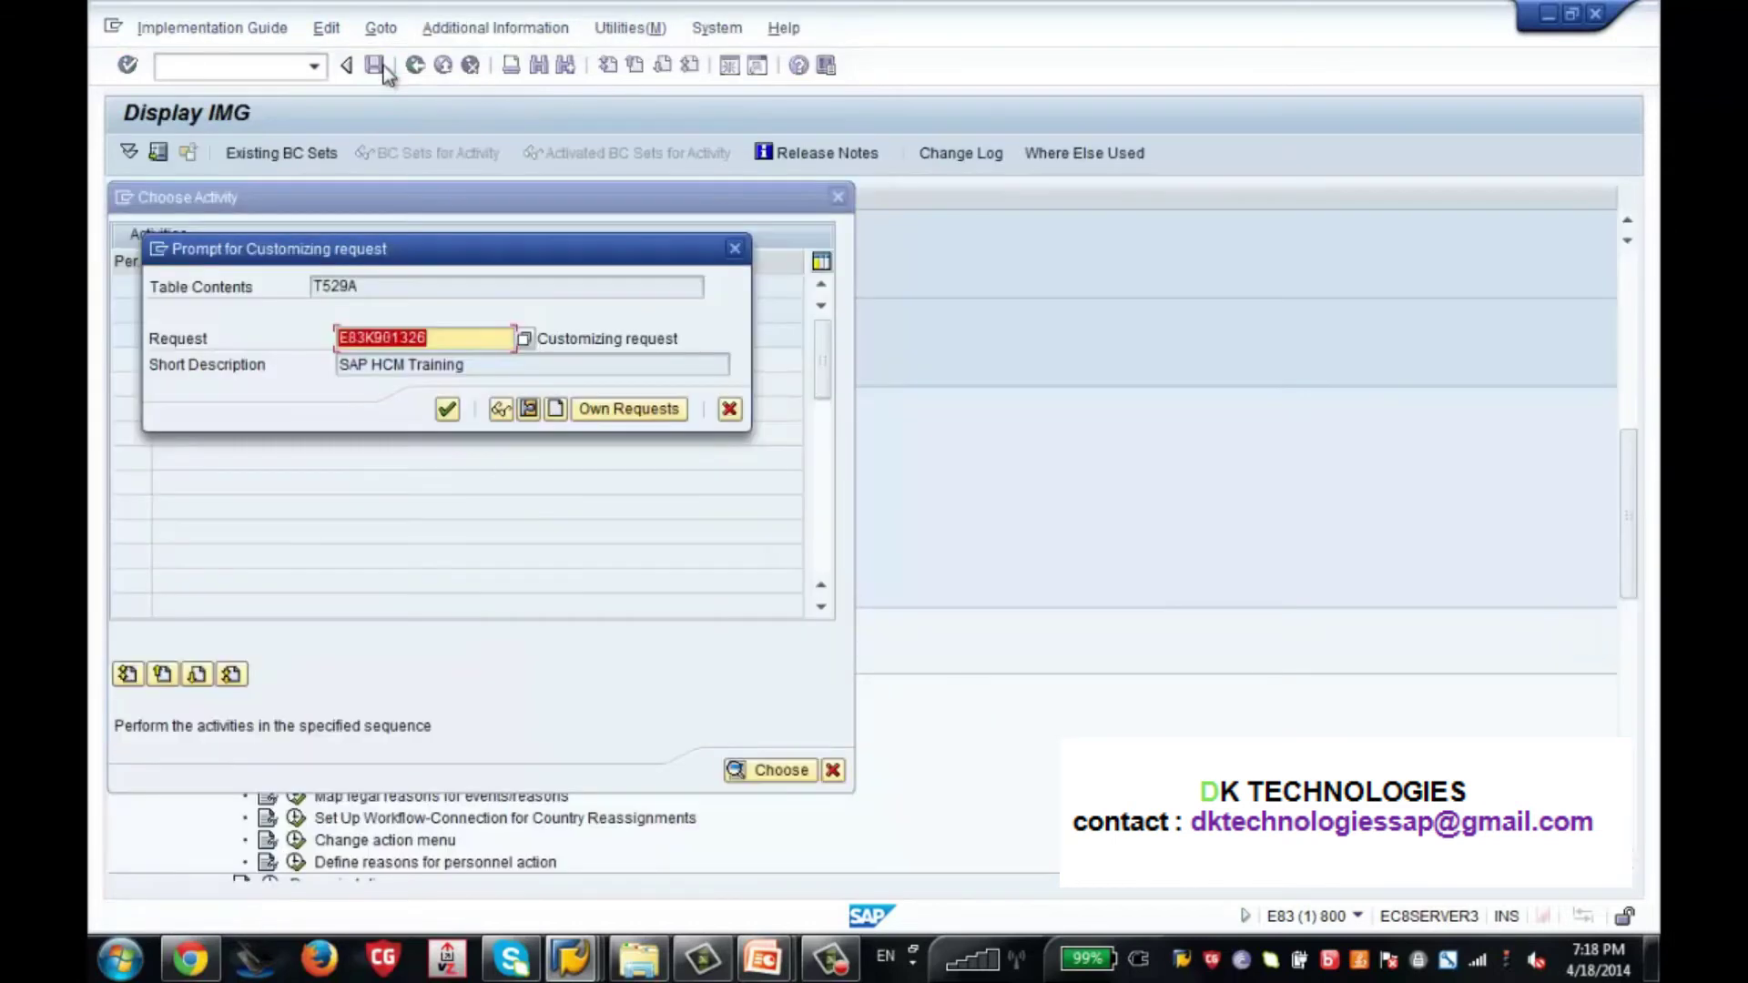
pyautogui.click(447, 409)
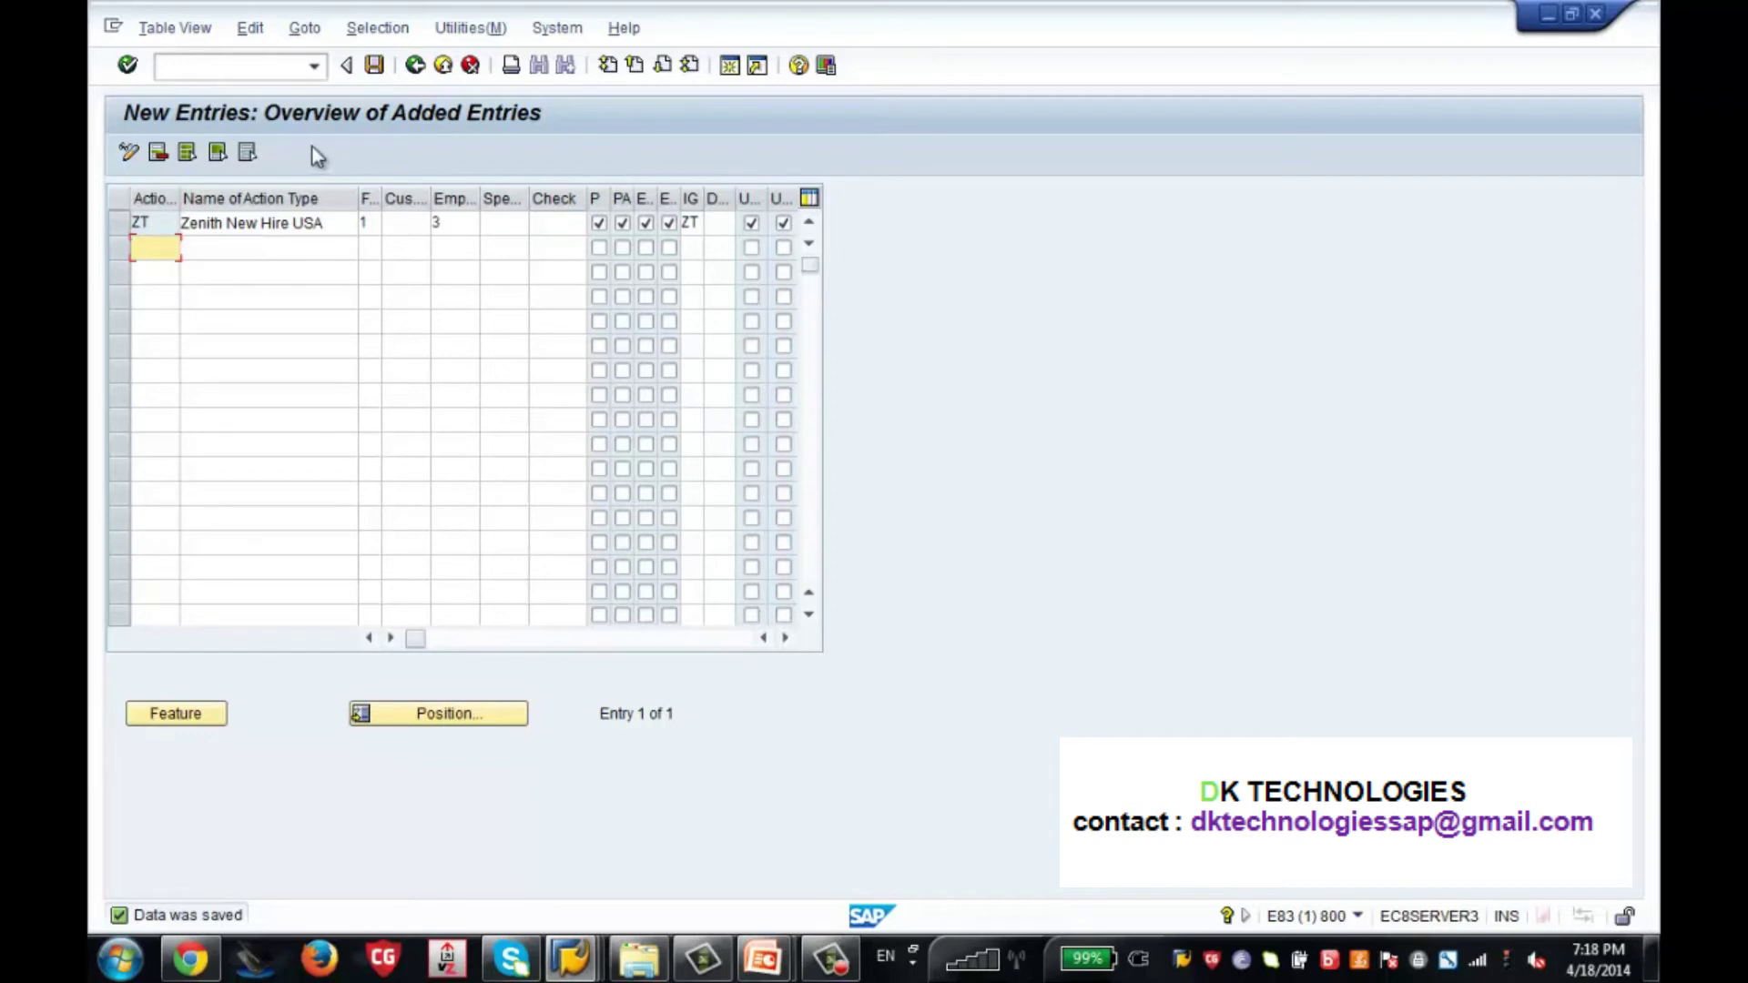
pyautogui.click(380, 69)
pyautogui.click(409, 72)
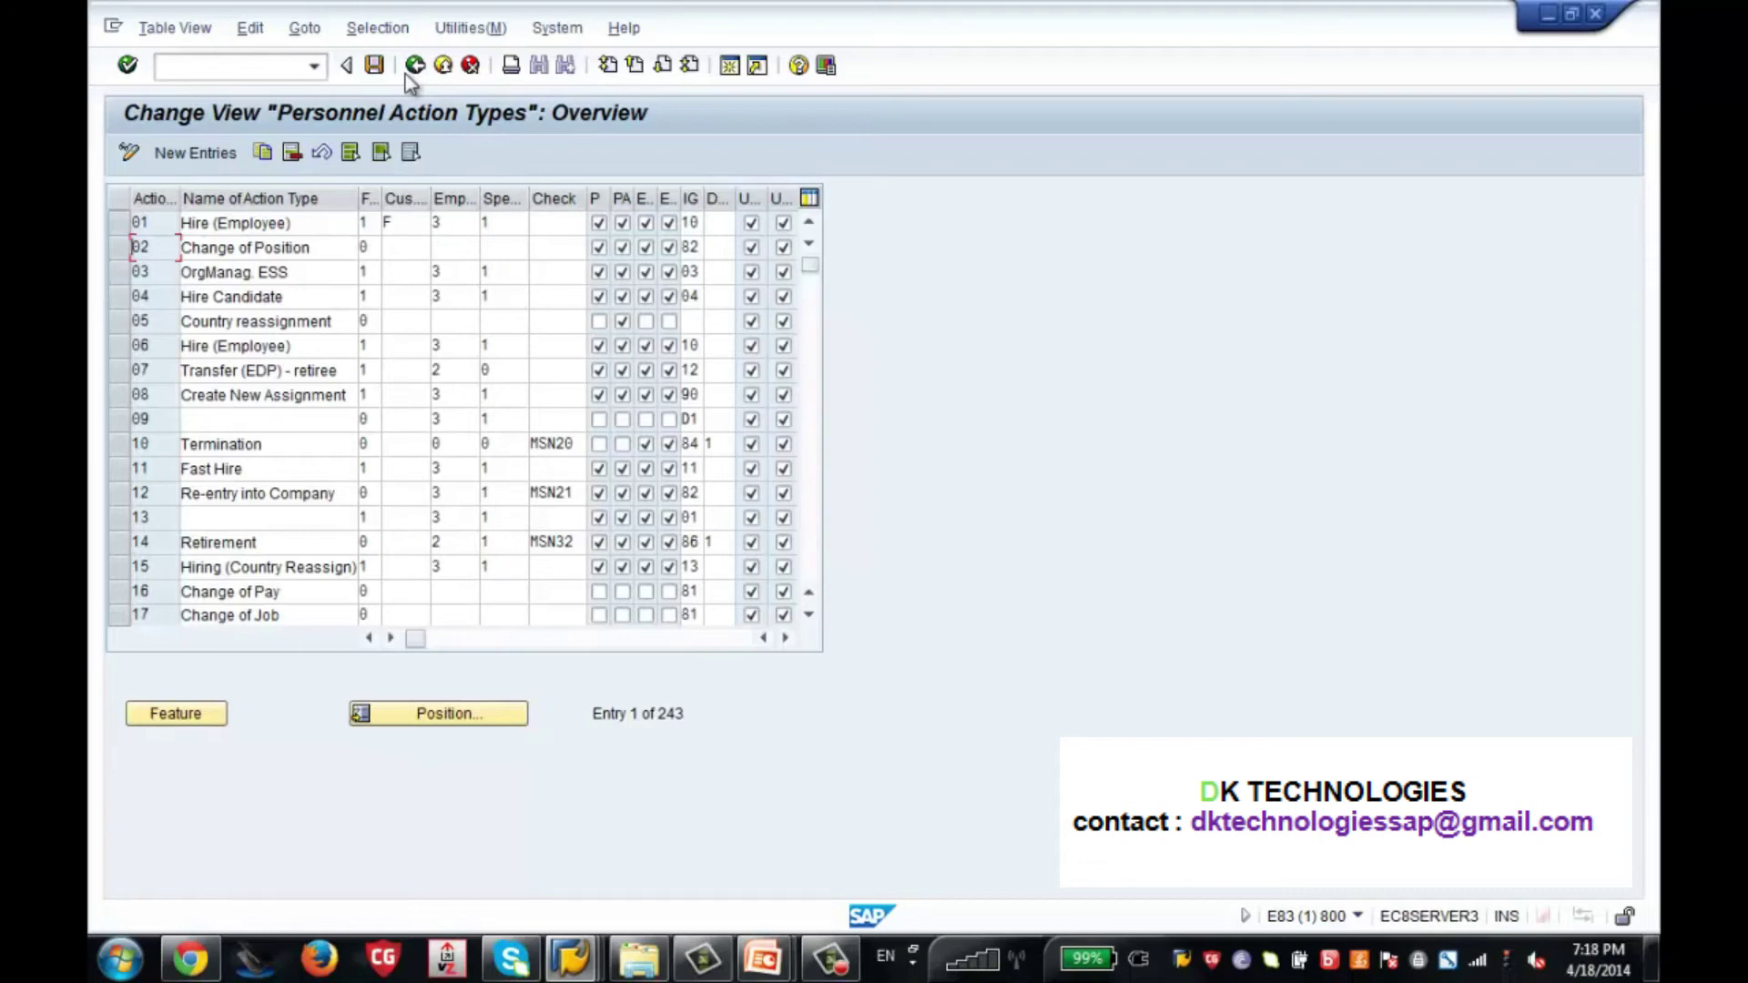
pyautogui.click(416, 66)
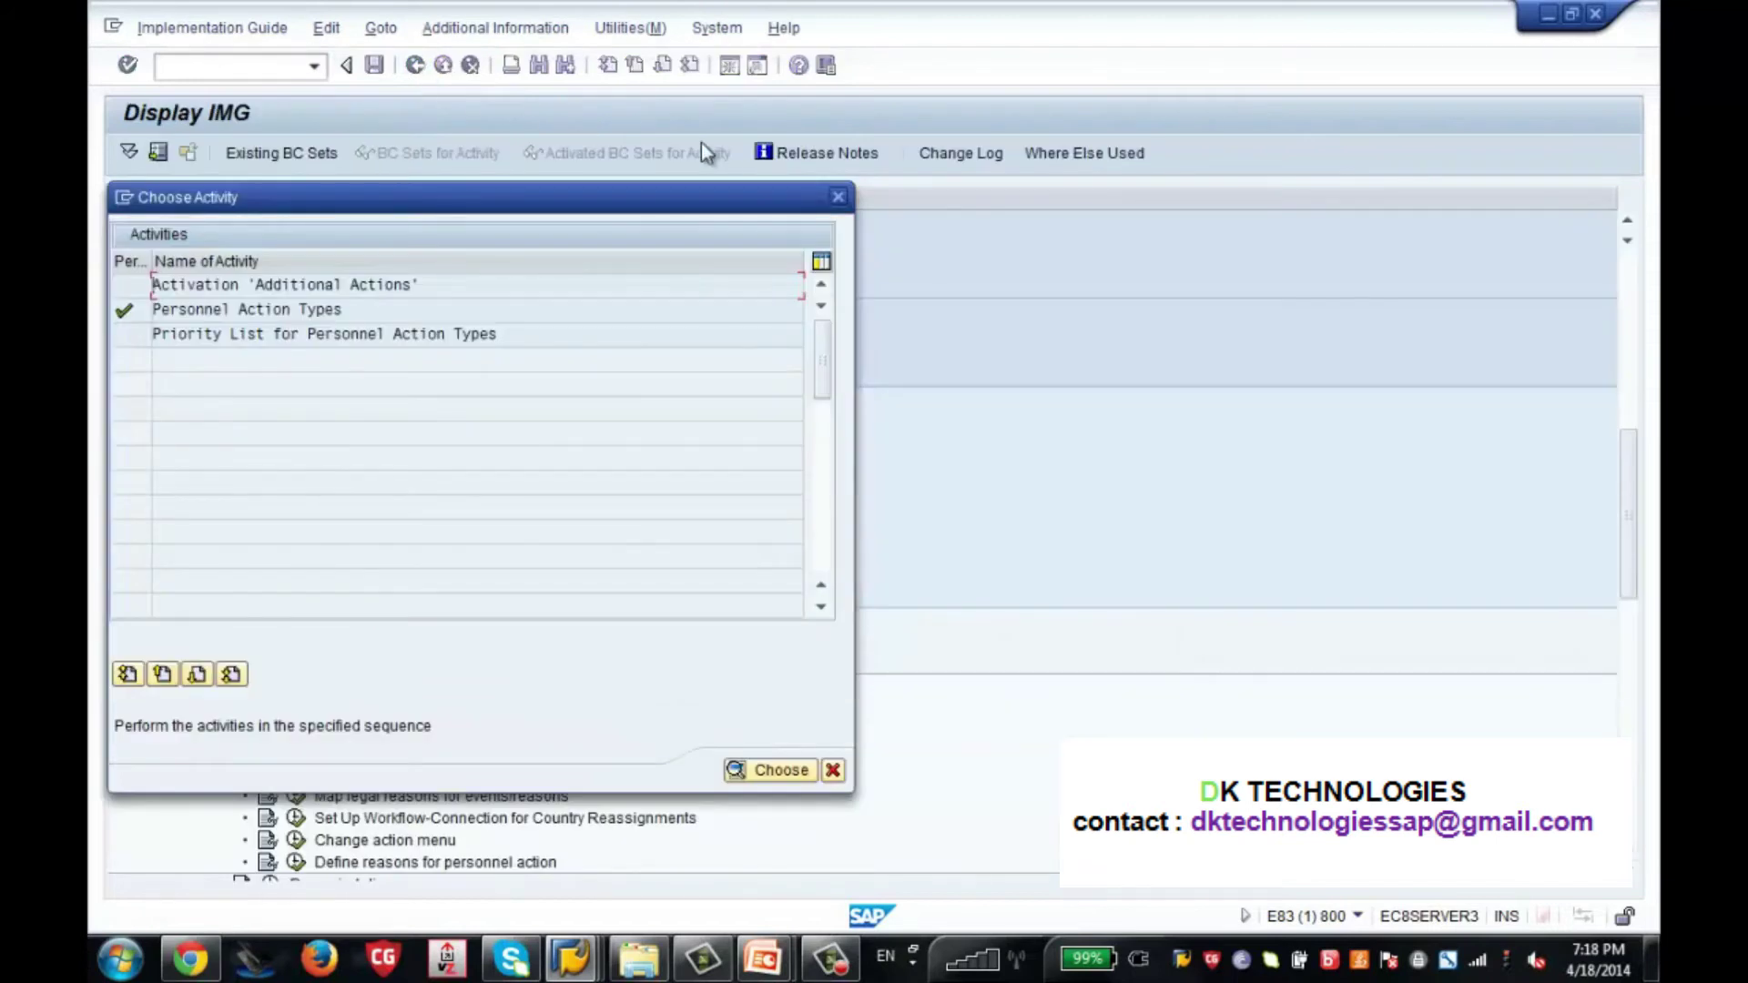
pyautogui.click(837, 197)
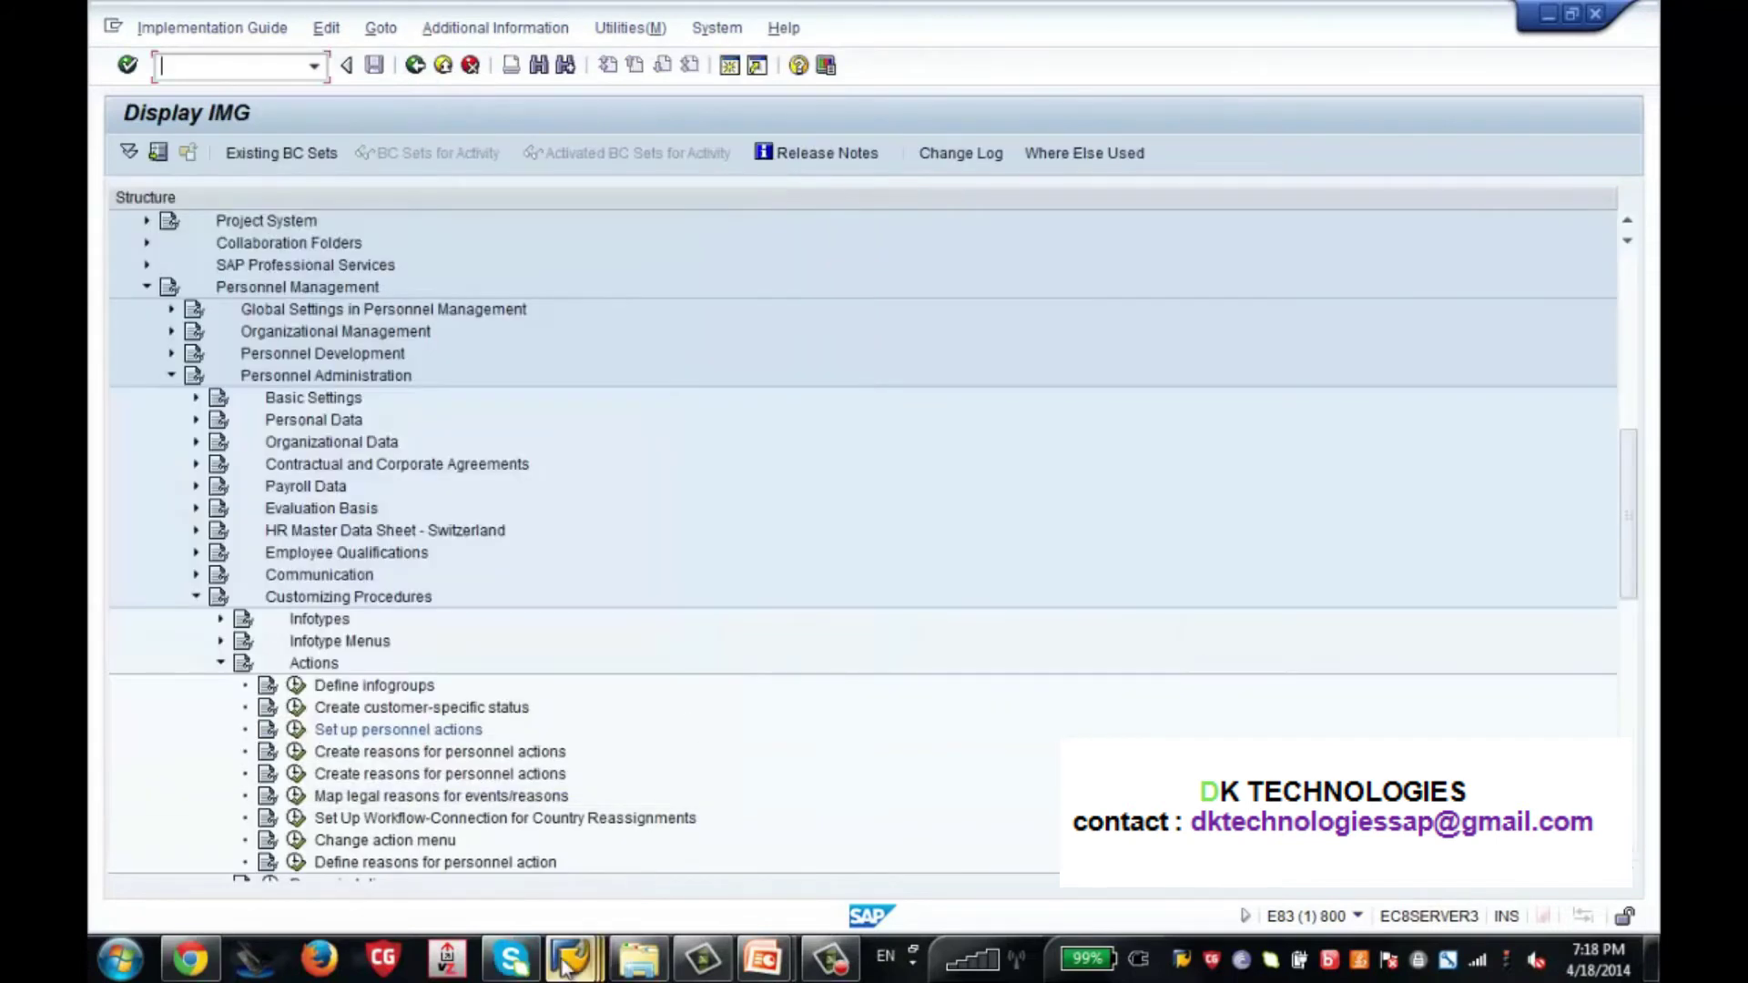
# Review the Personnel Actions screen's action list in the other session and go back to the IMG session.
pyautogui.click(553, 963)
pyautogui.click(788, 835)
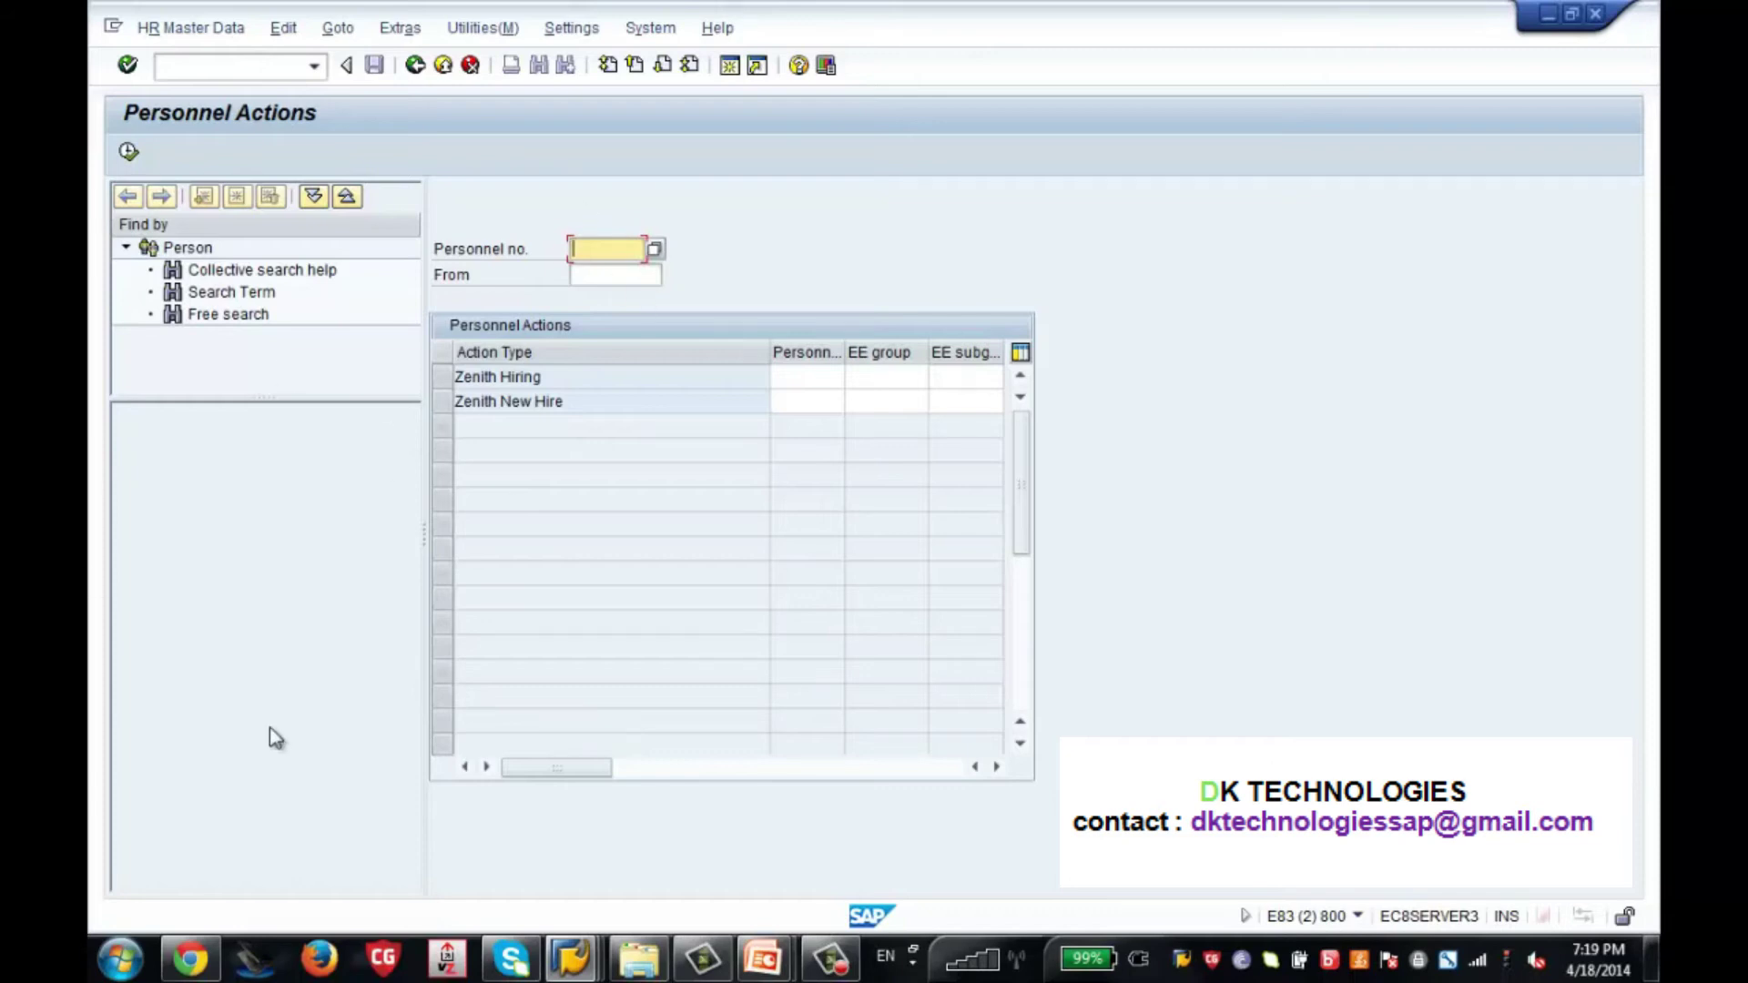
pyautogui.moveTo(569, 958)
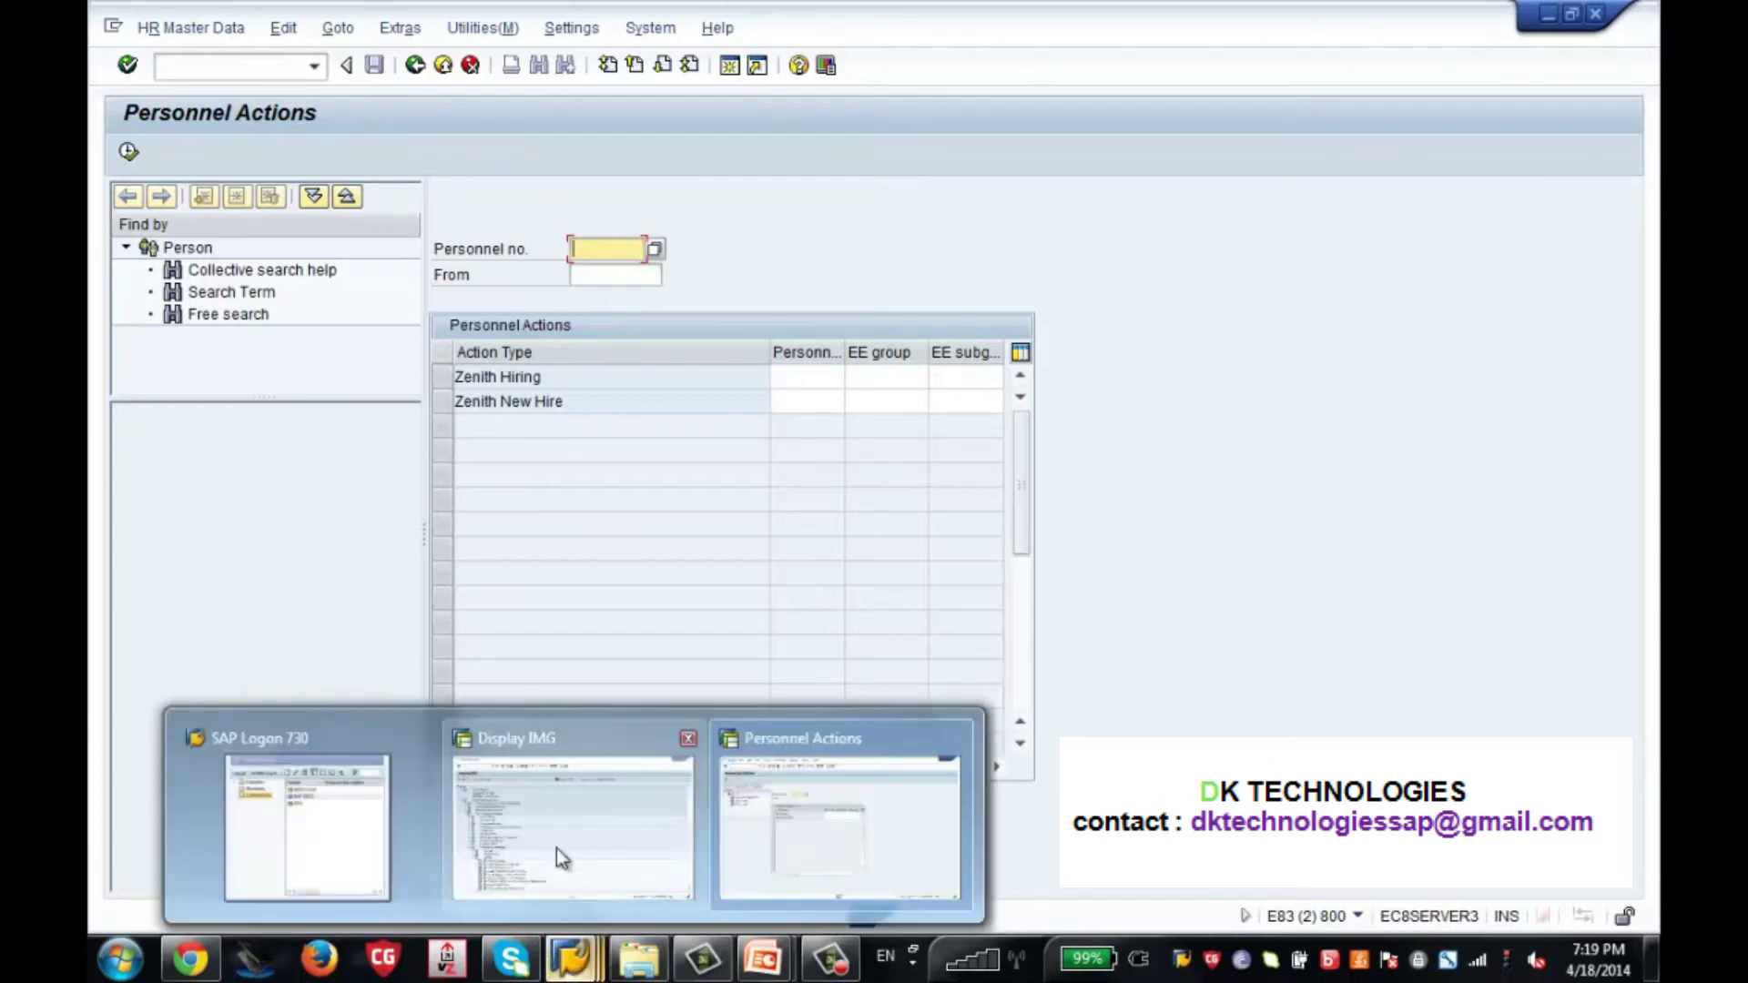
pyautogui.click(555, 849)
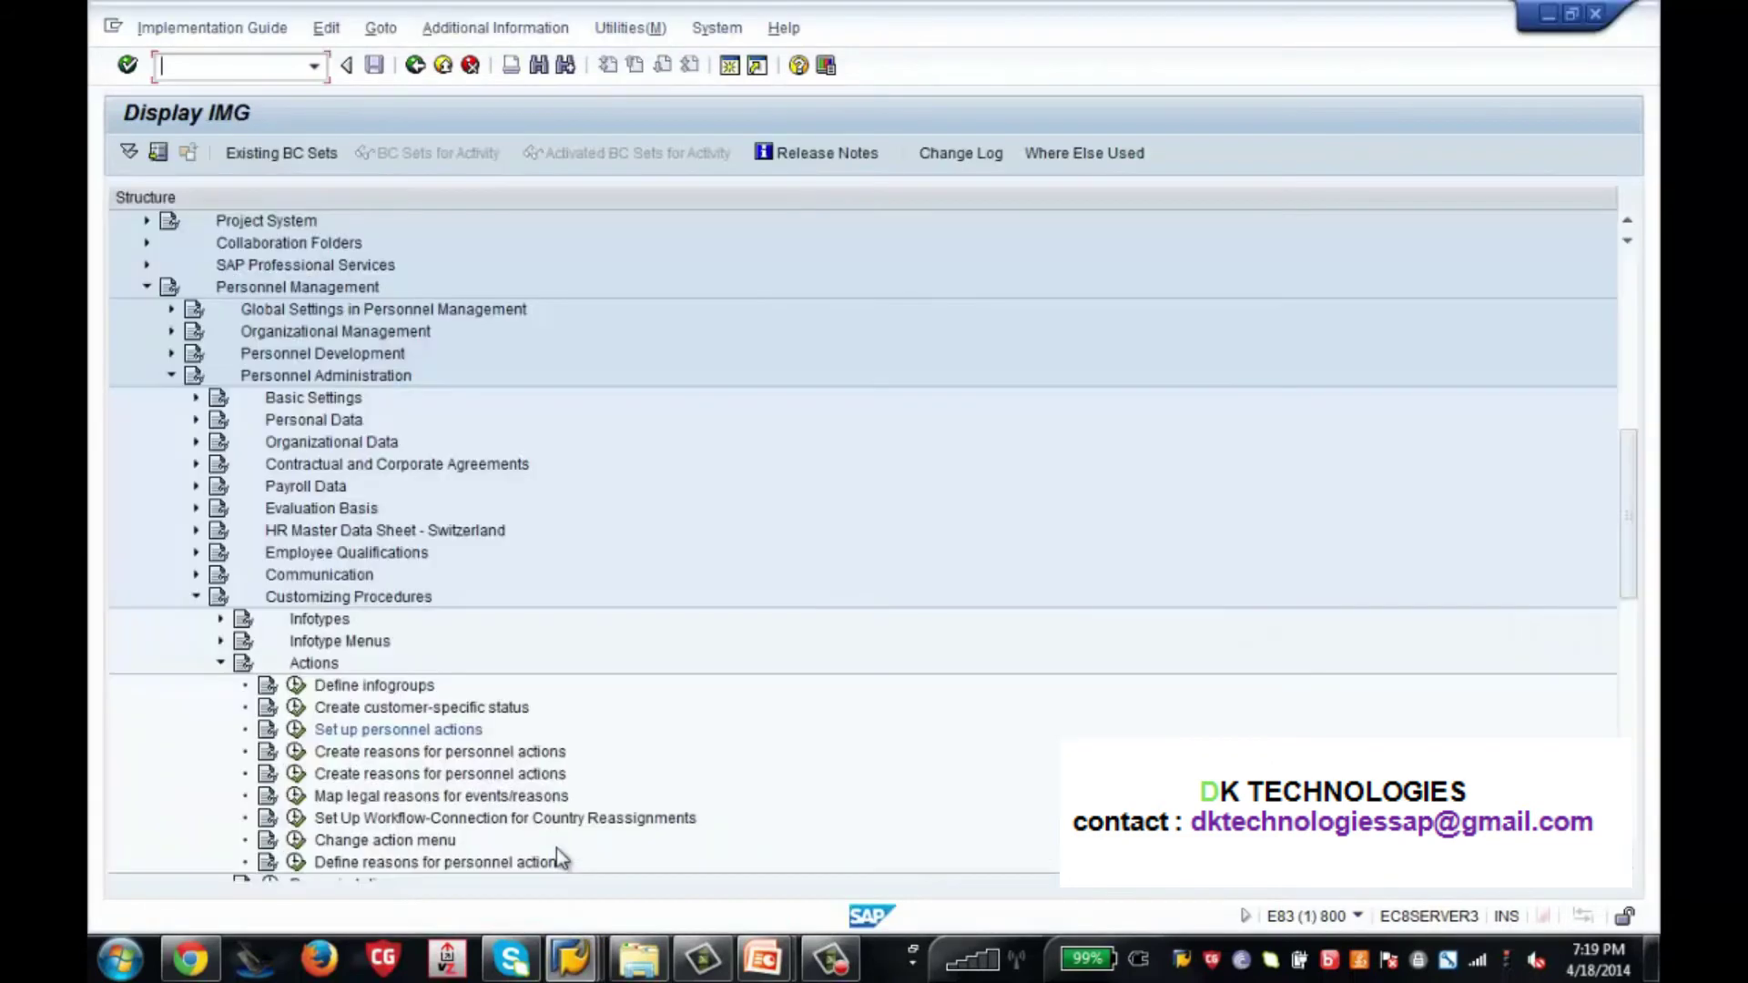
# Open User Group Dependency on Menus and Info Groups from Change action menu and examine the reference user group of menu 01, Actions.
pyautogui.click(297, 842)
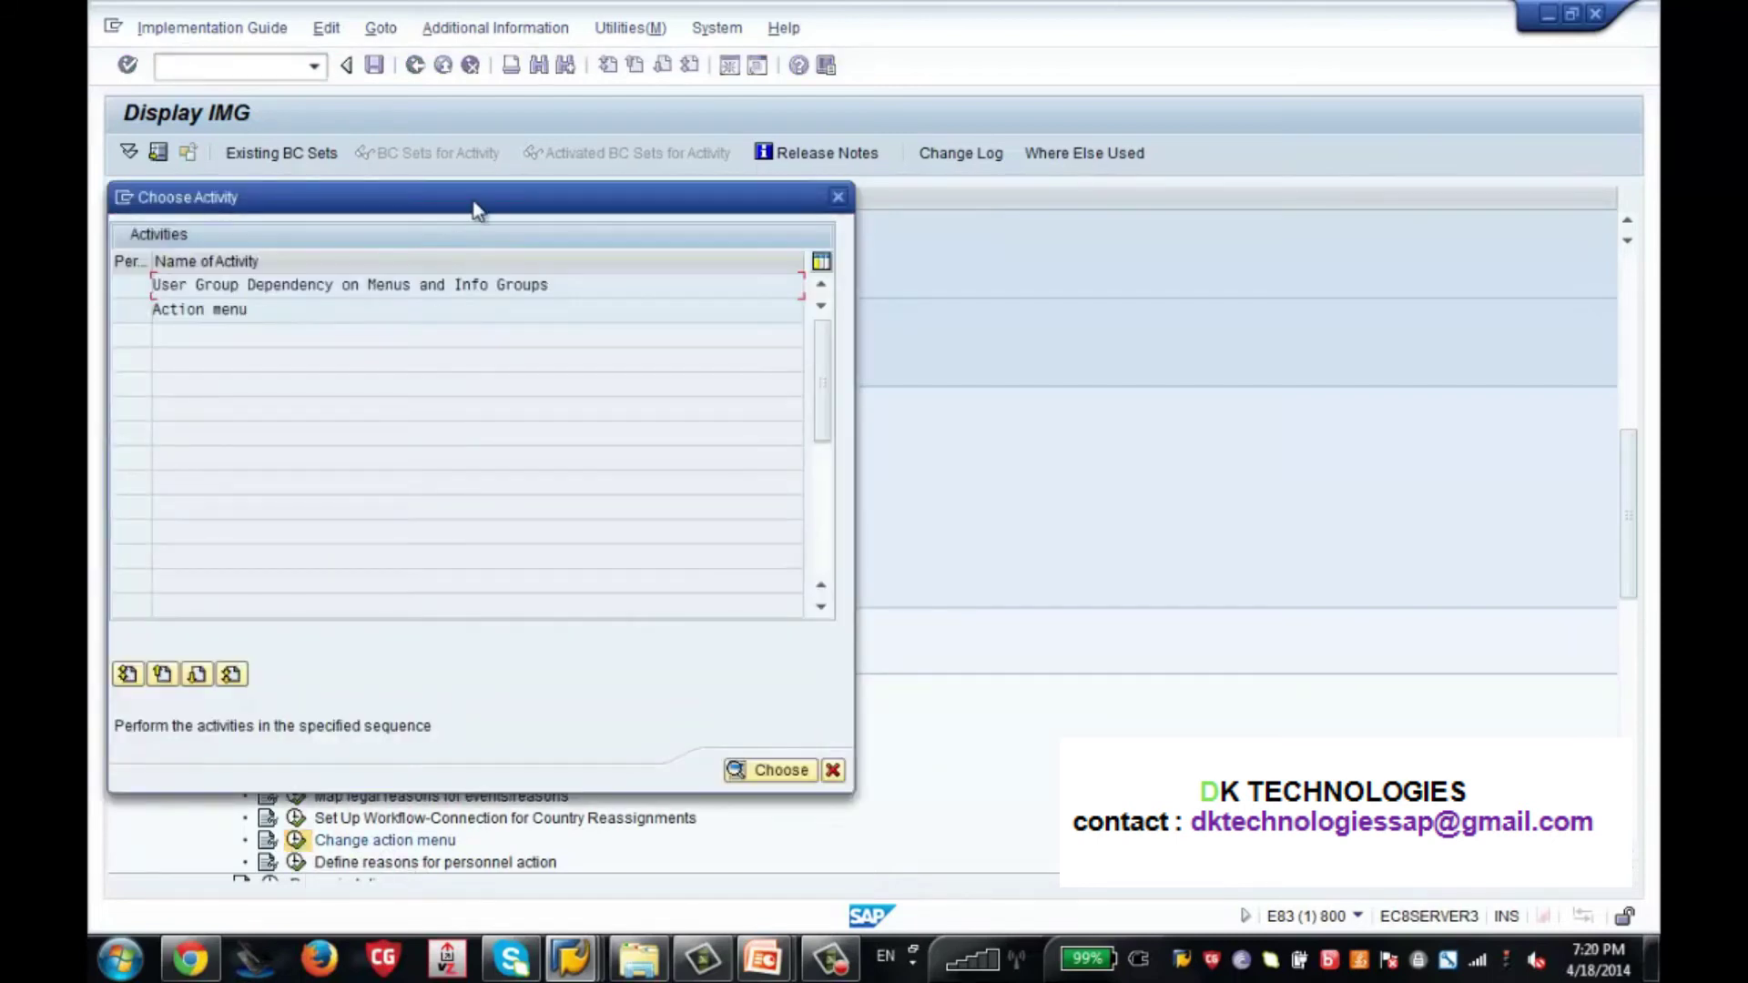
pyautogui.moveTo(479, 201); pyautogui.dragTo(1033, 144)
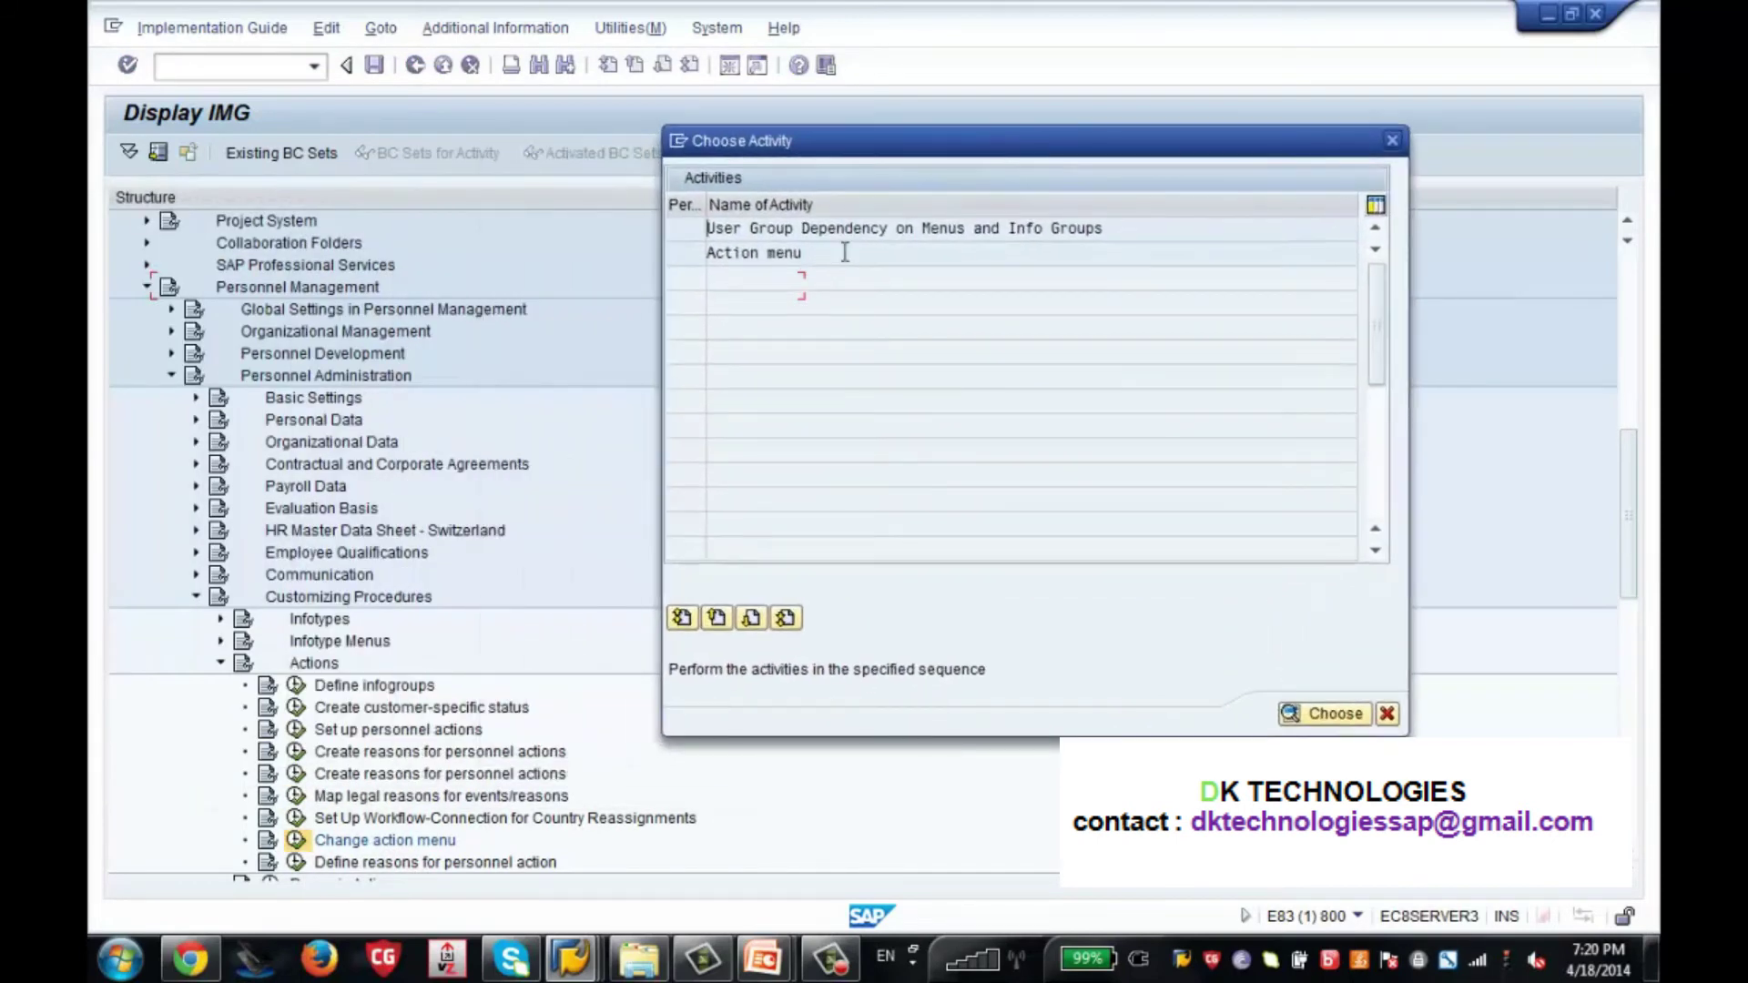
pyautogui.doubleClick(788, 229)
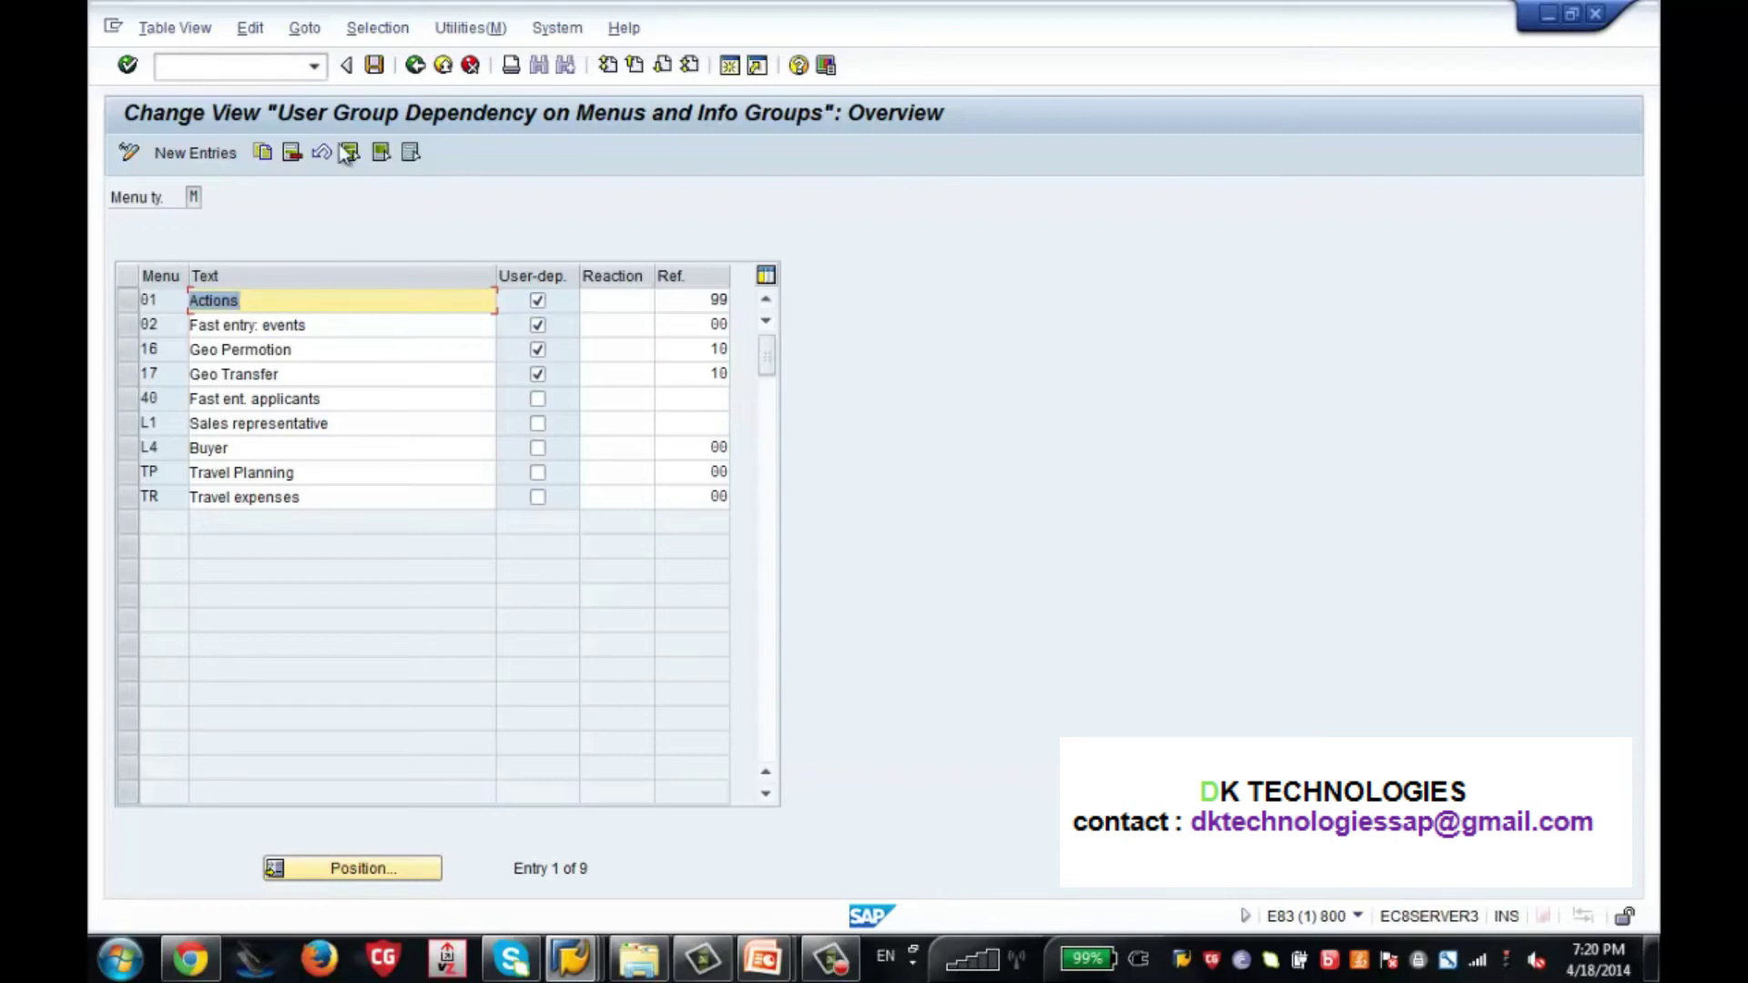
pyautogui.click(130, 292)
pyautogui.click(130, 292)
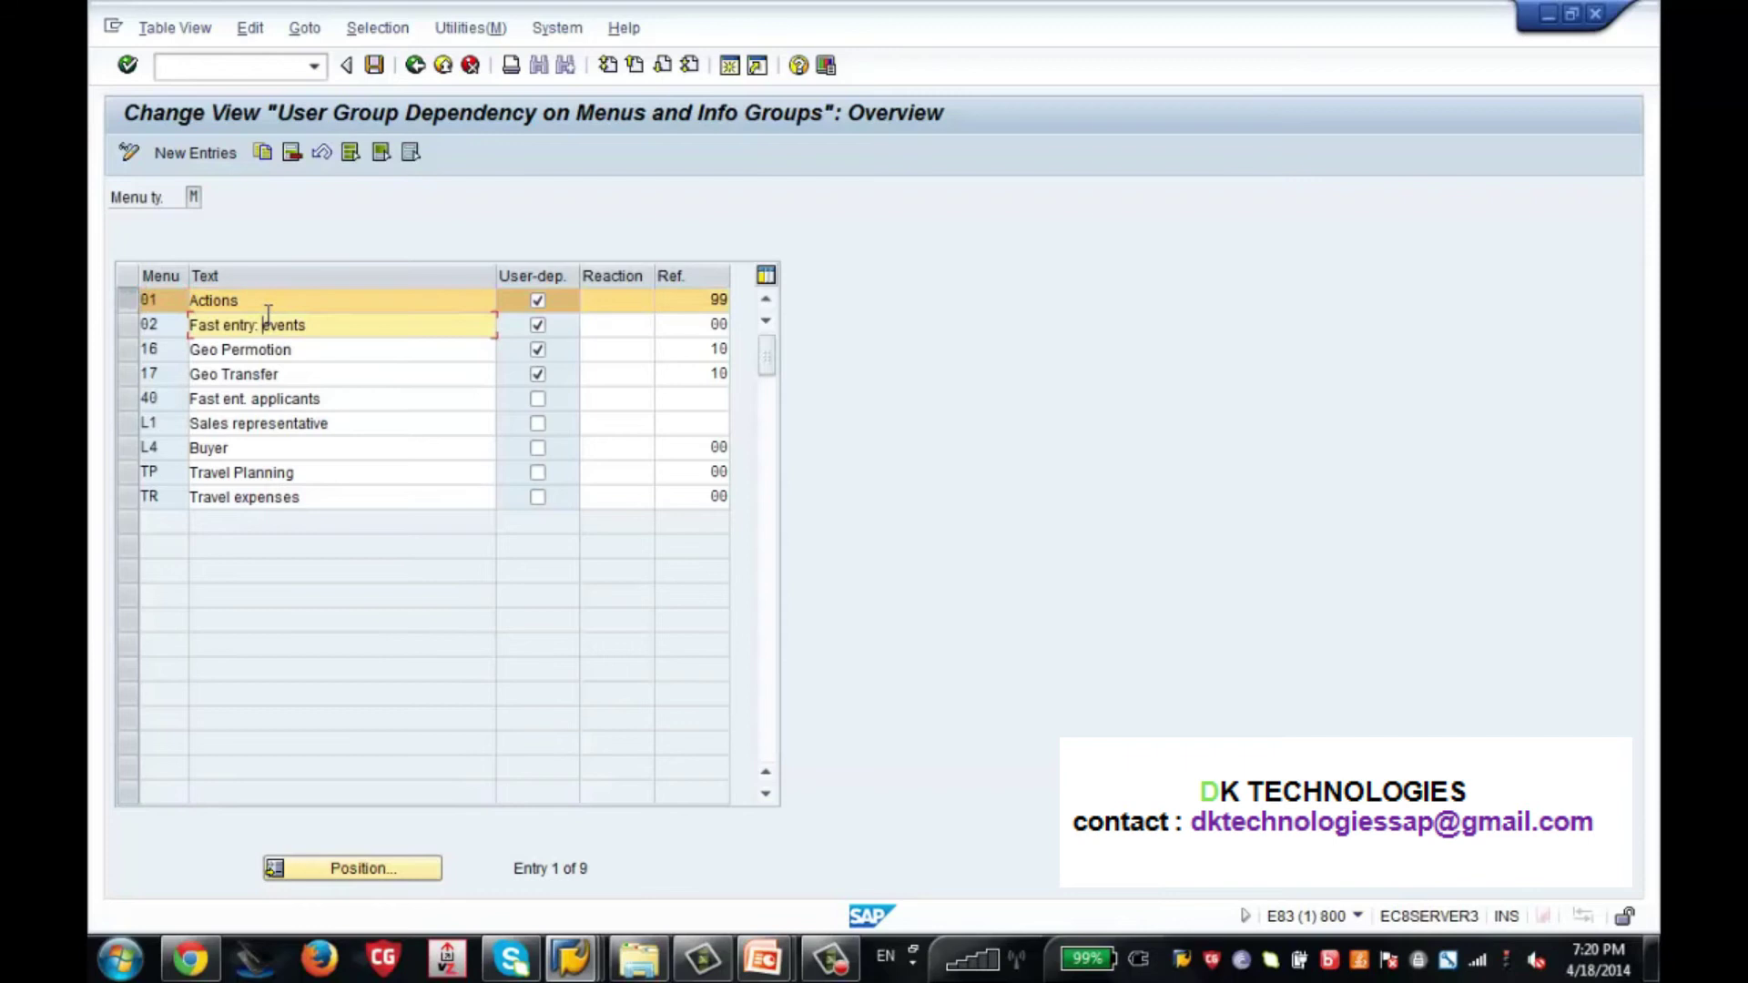
pyautogui.click(313, 296)
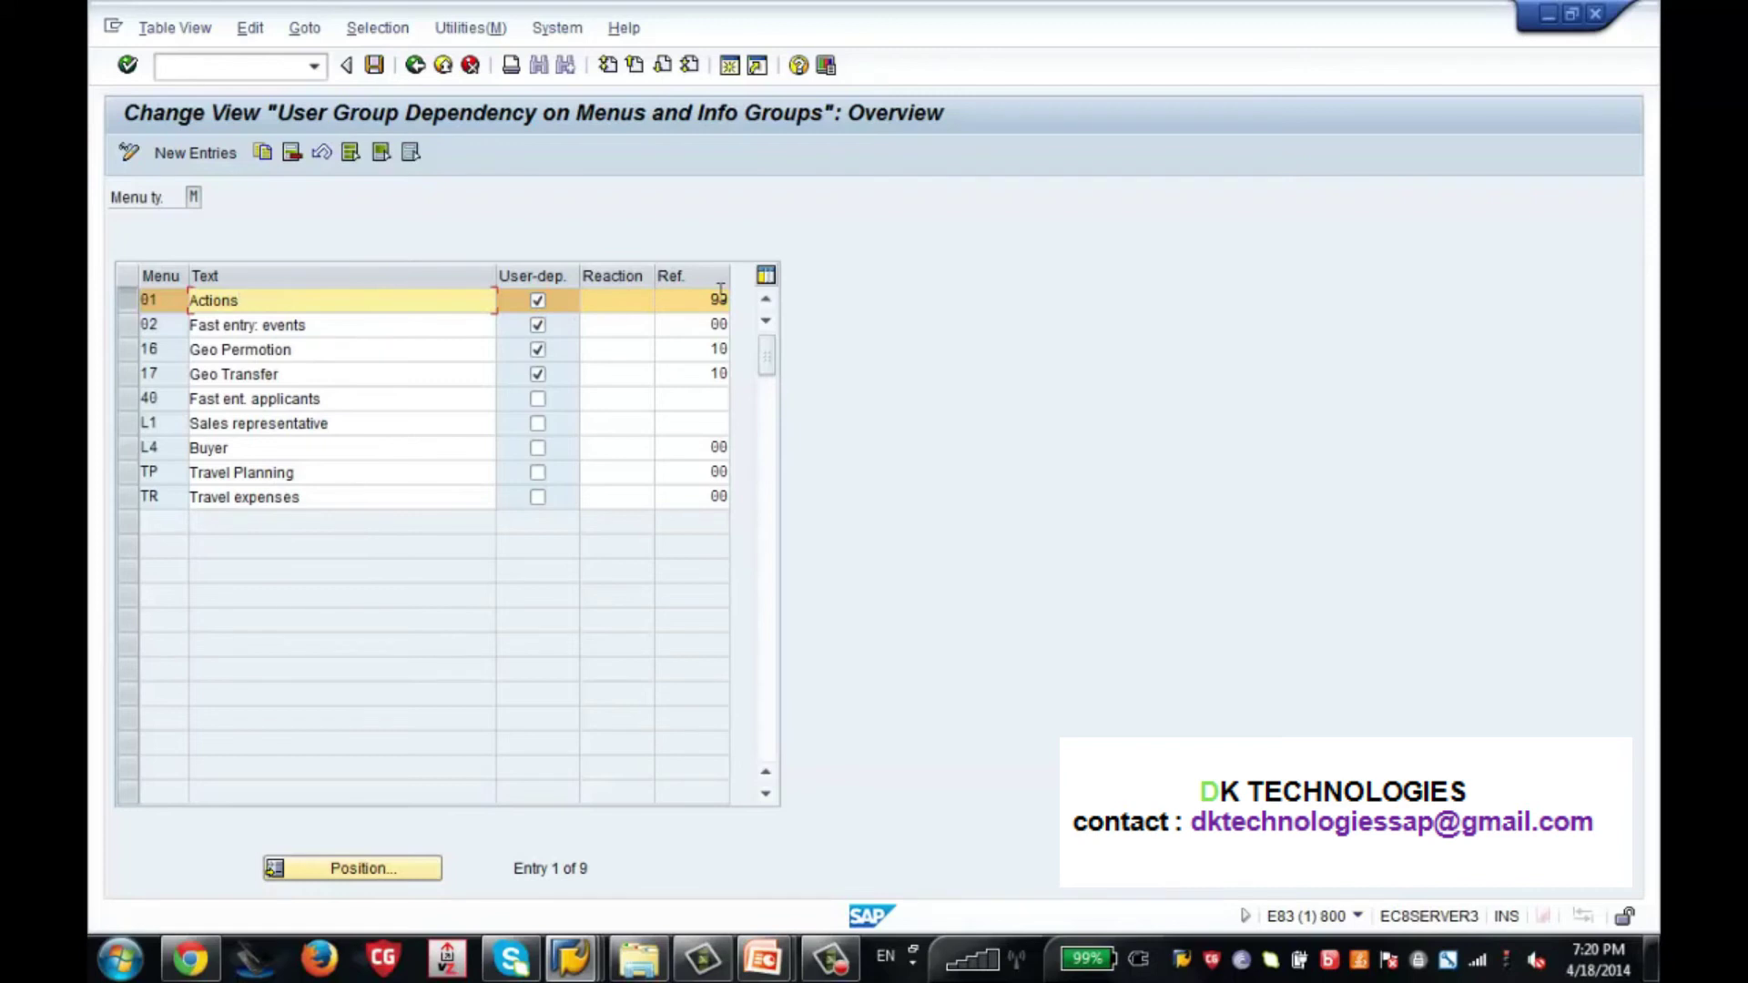
pyautogui.click(419, 67)
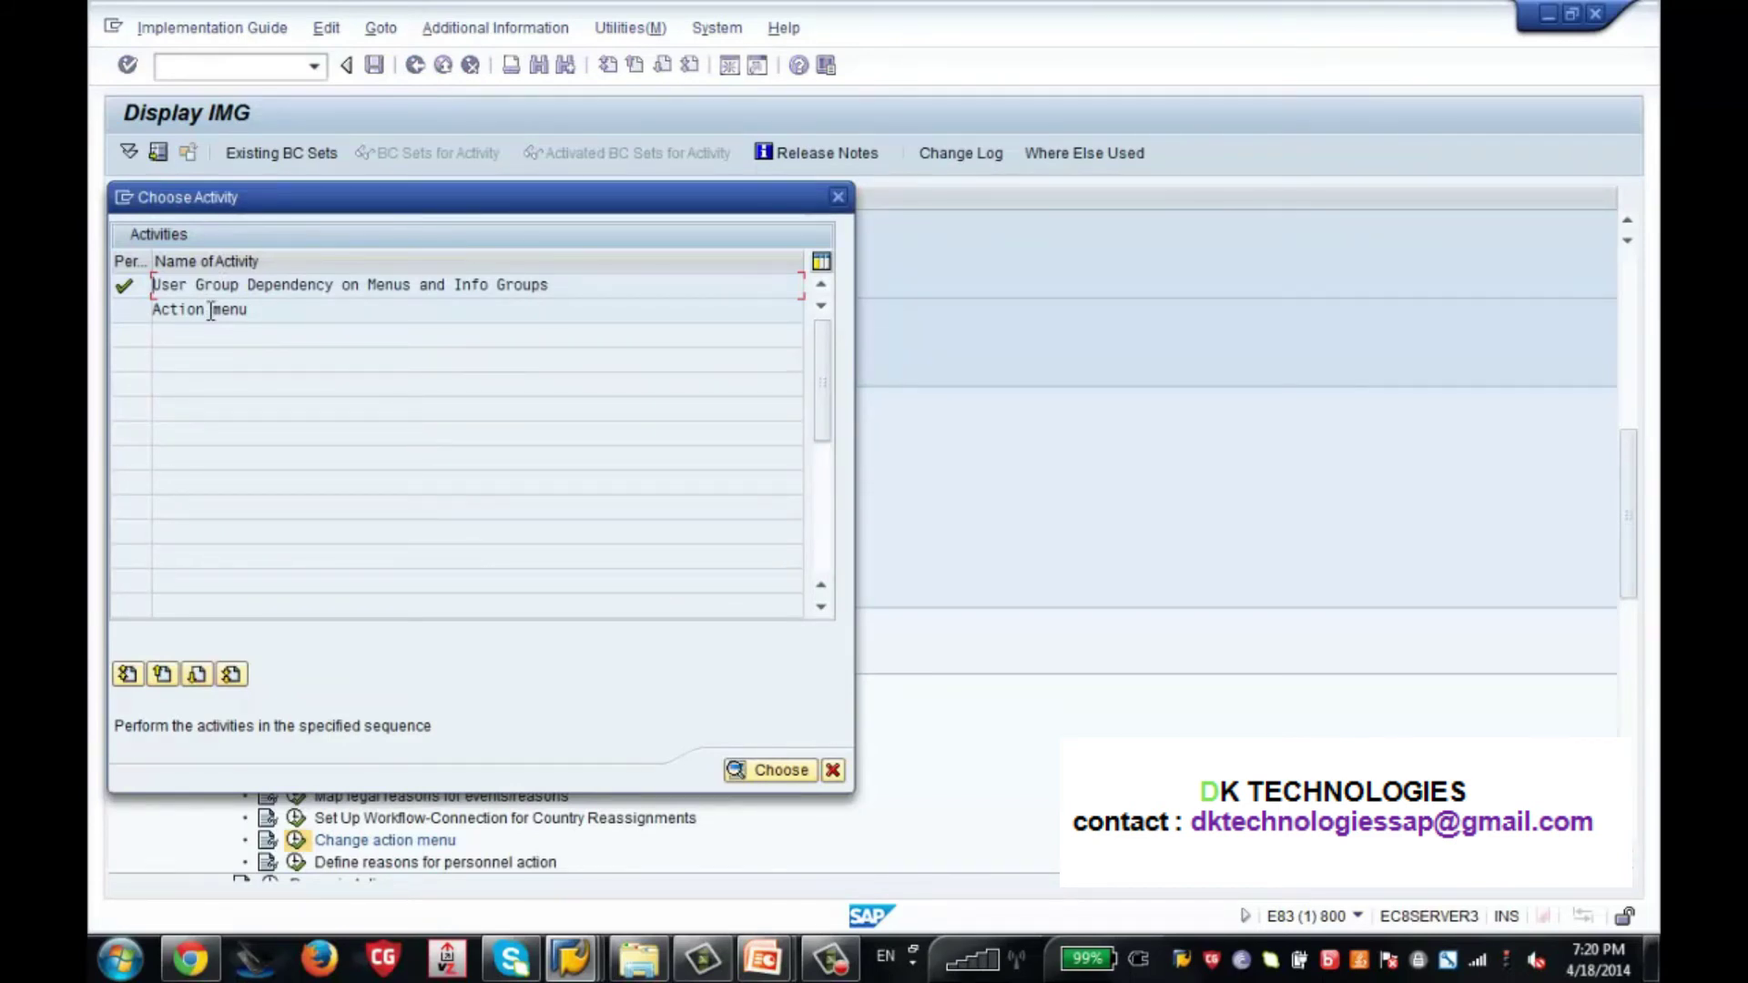
# Open the Action menu activity with menu 01, Actions, as the work area.
pyautogui.click(208, 310)
pyautogui.doubleClick(209, 310)
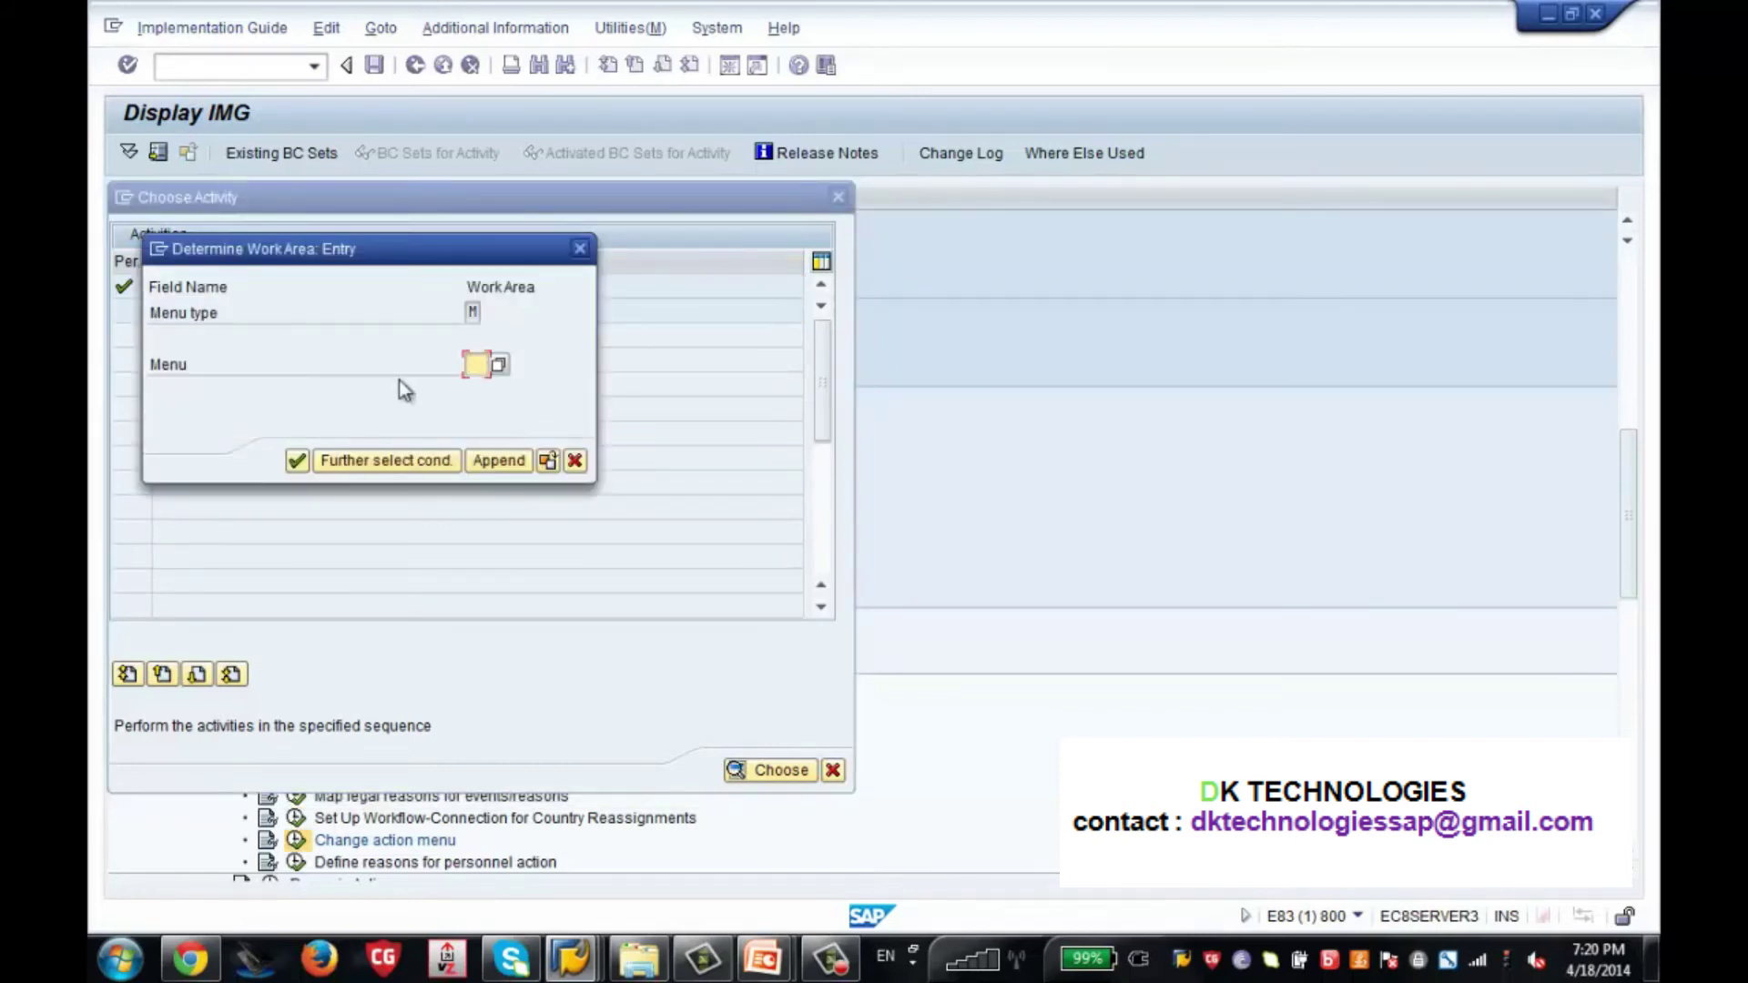
pyautogui.click(500, 366)
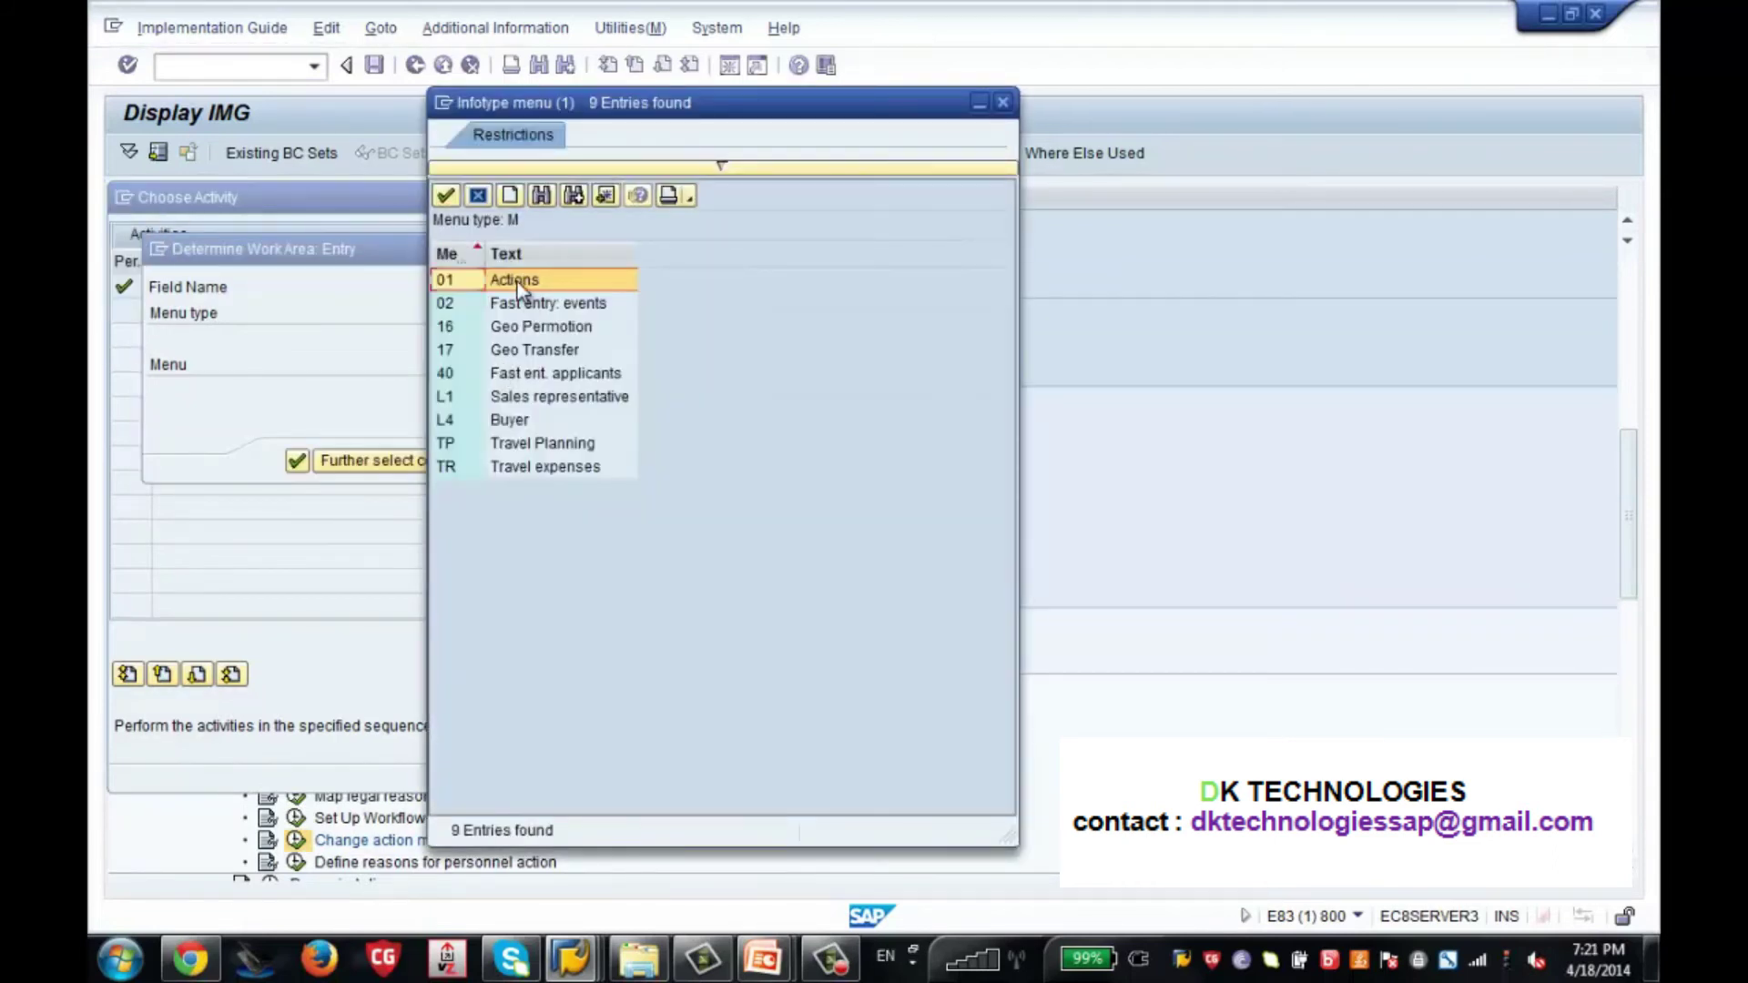
pyautogui.doubleClick(519, 282)
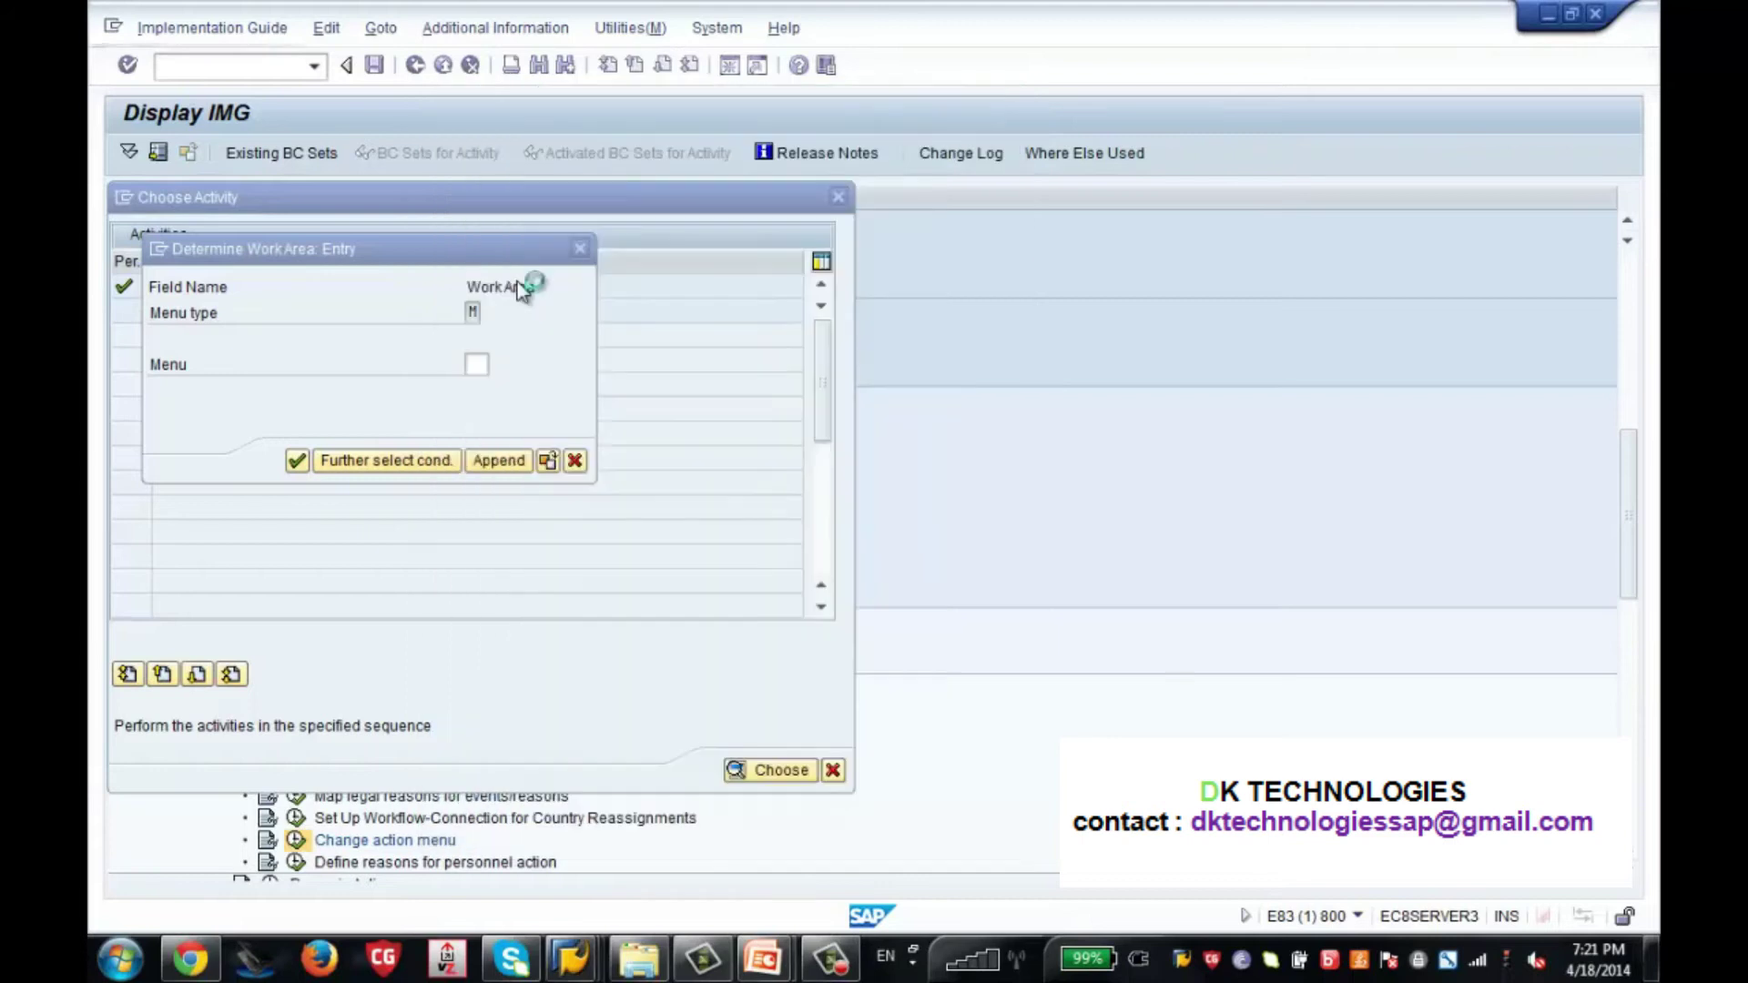
pyautogui.click(299, 460)
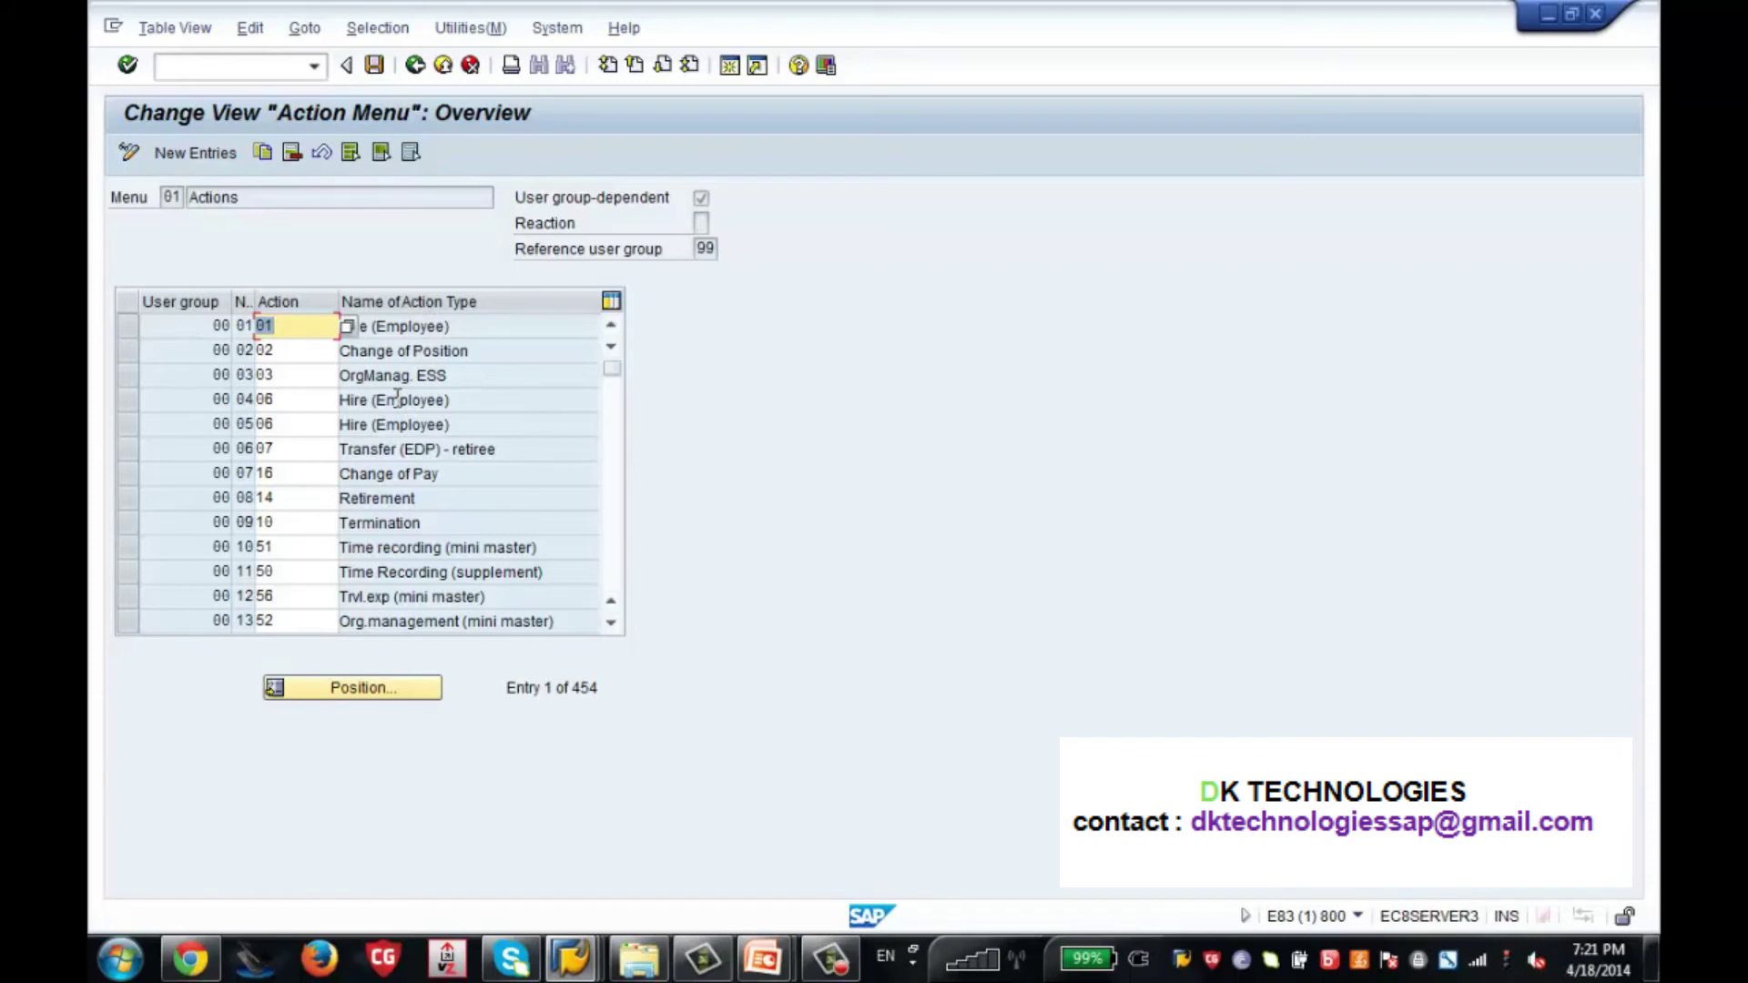
# Position the Action Menu list at user group 86 and select its ZS and ZN entries.
pyautogui.click(396, 691)
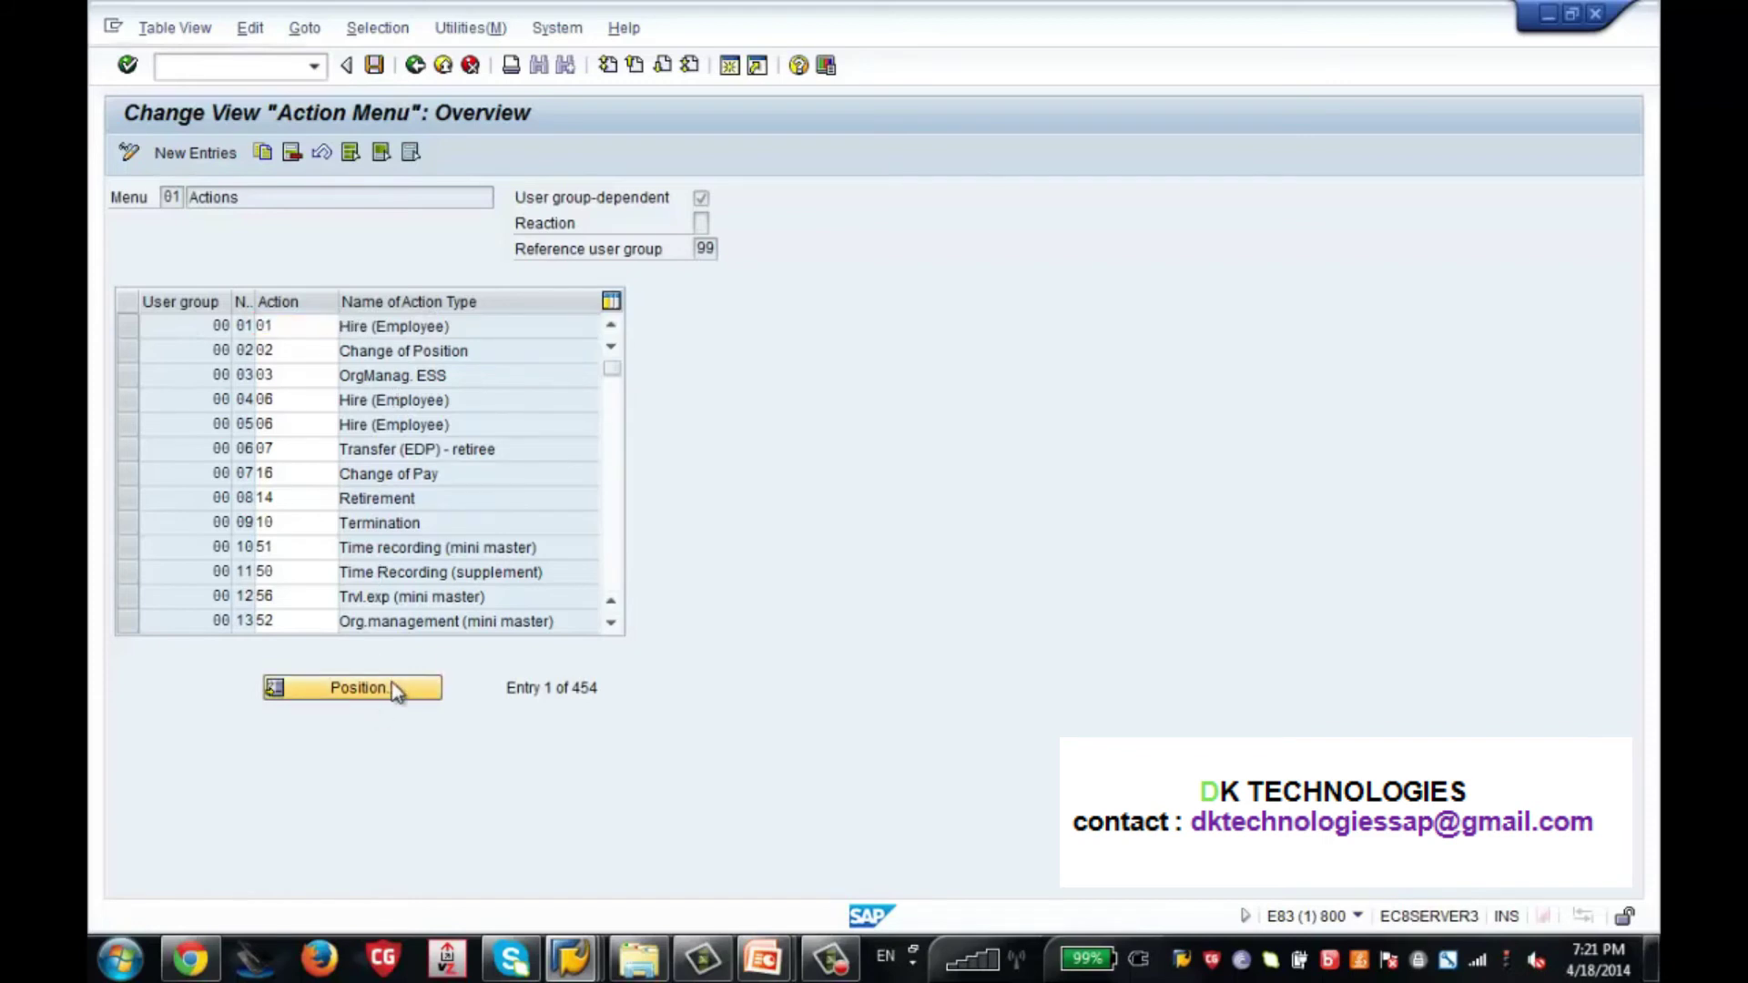
pyautogui.write('86')
pyautogui.press('Return')
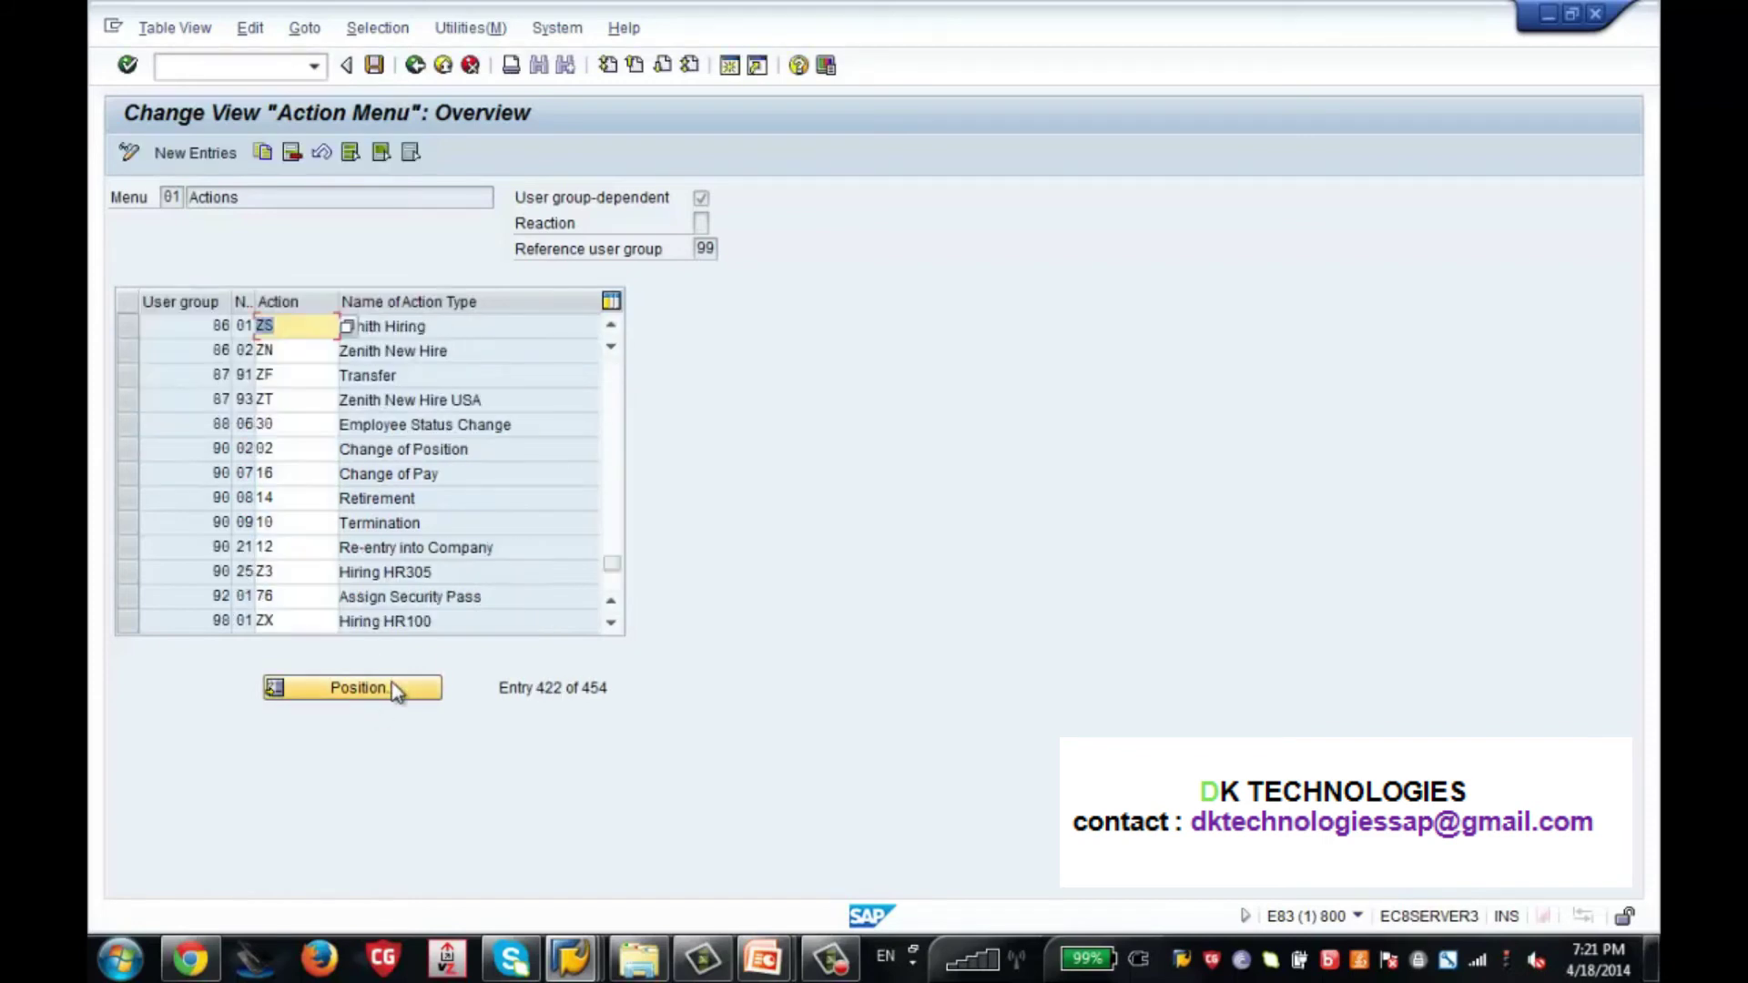
pyautogui.click(131, 333)
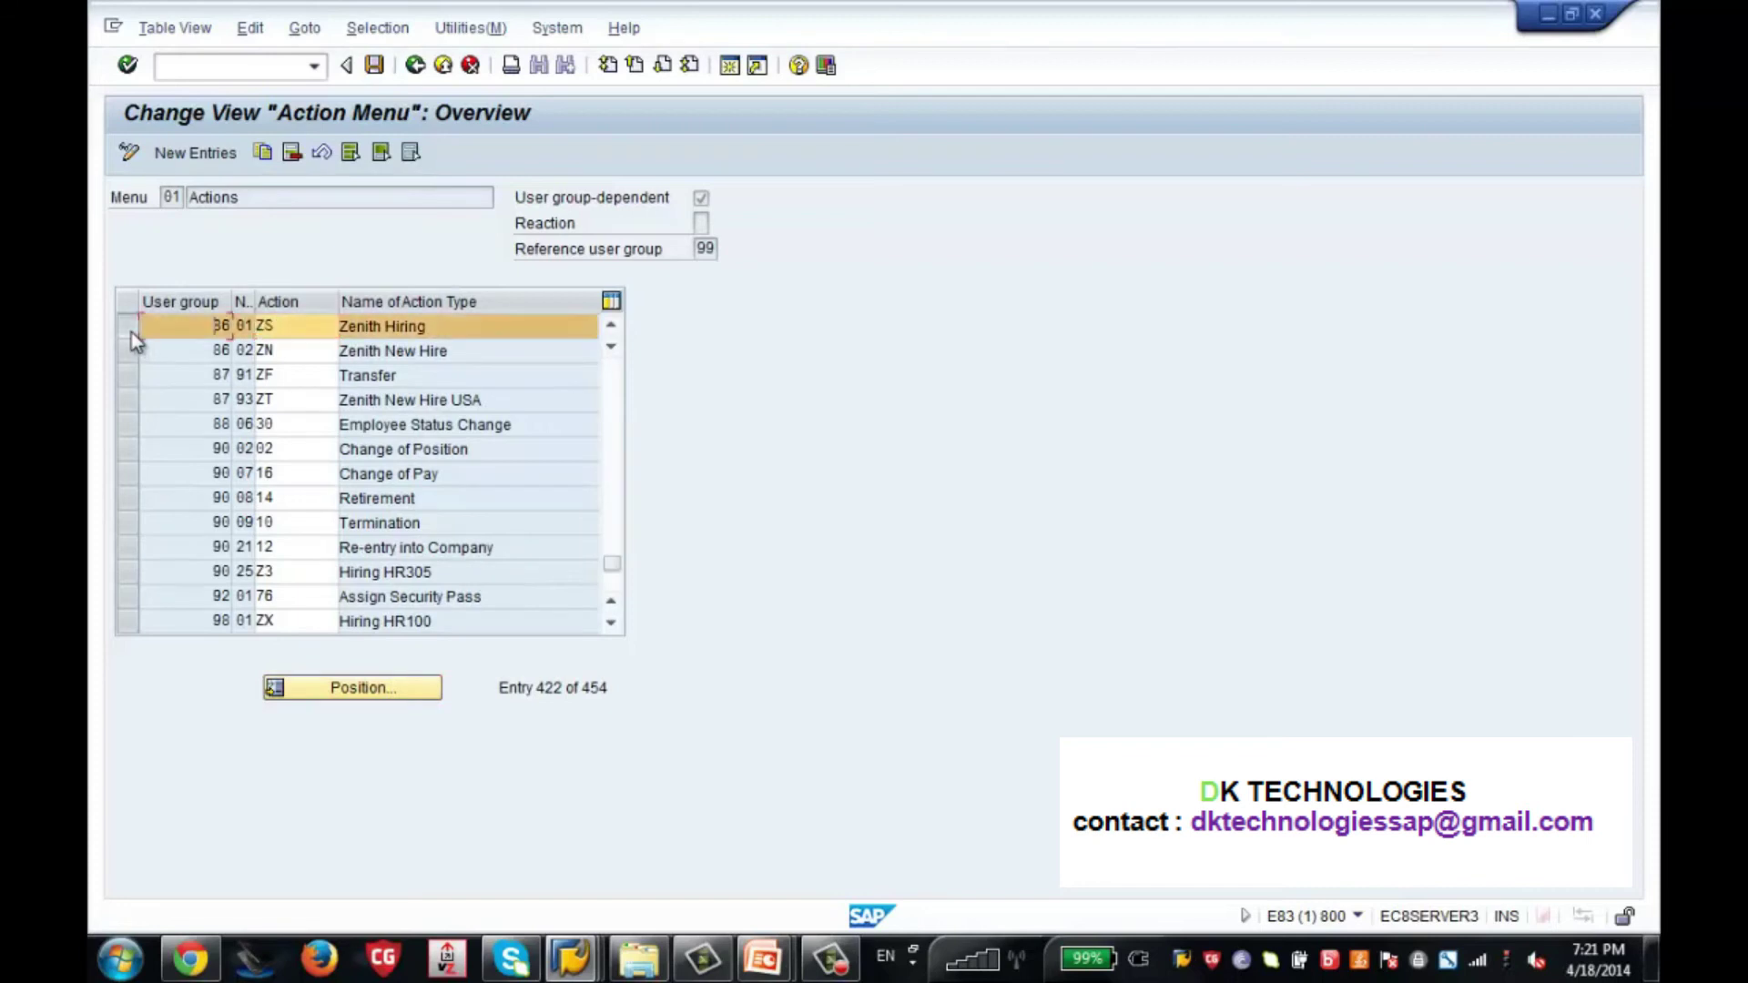
pyautogui.click(130, 351)
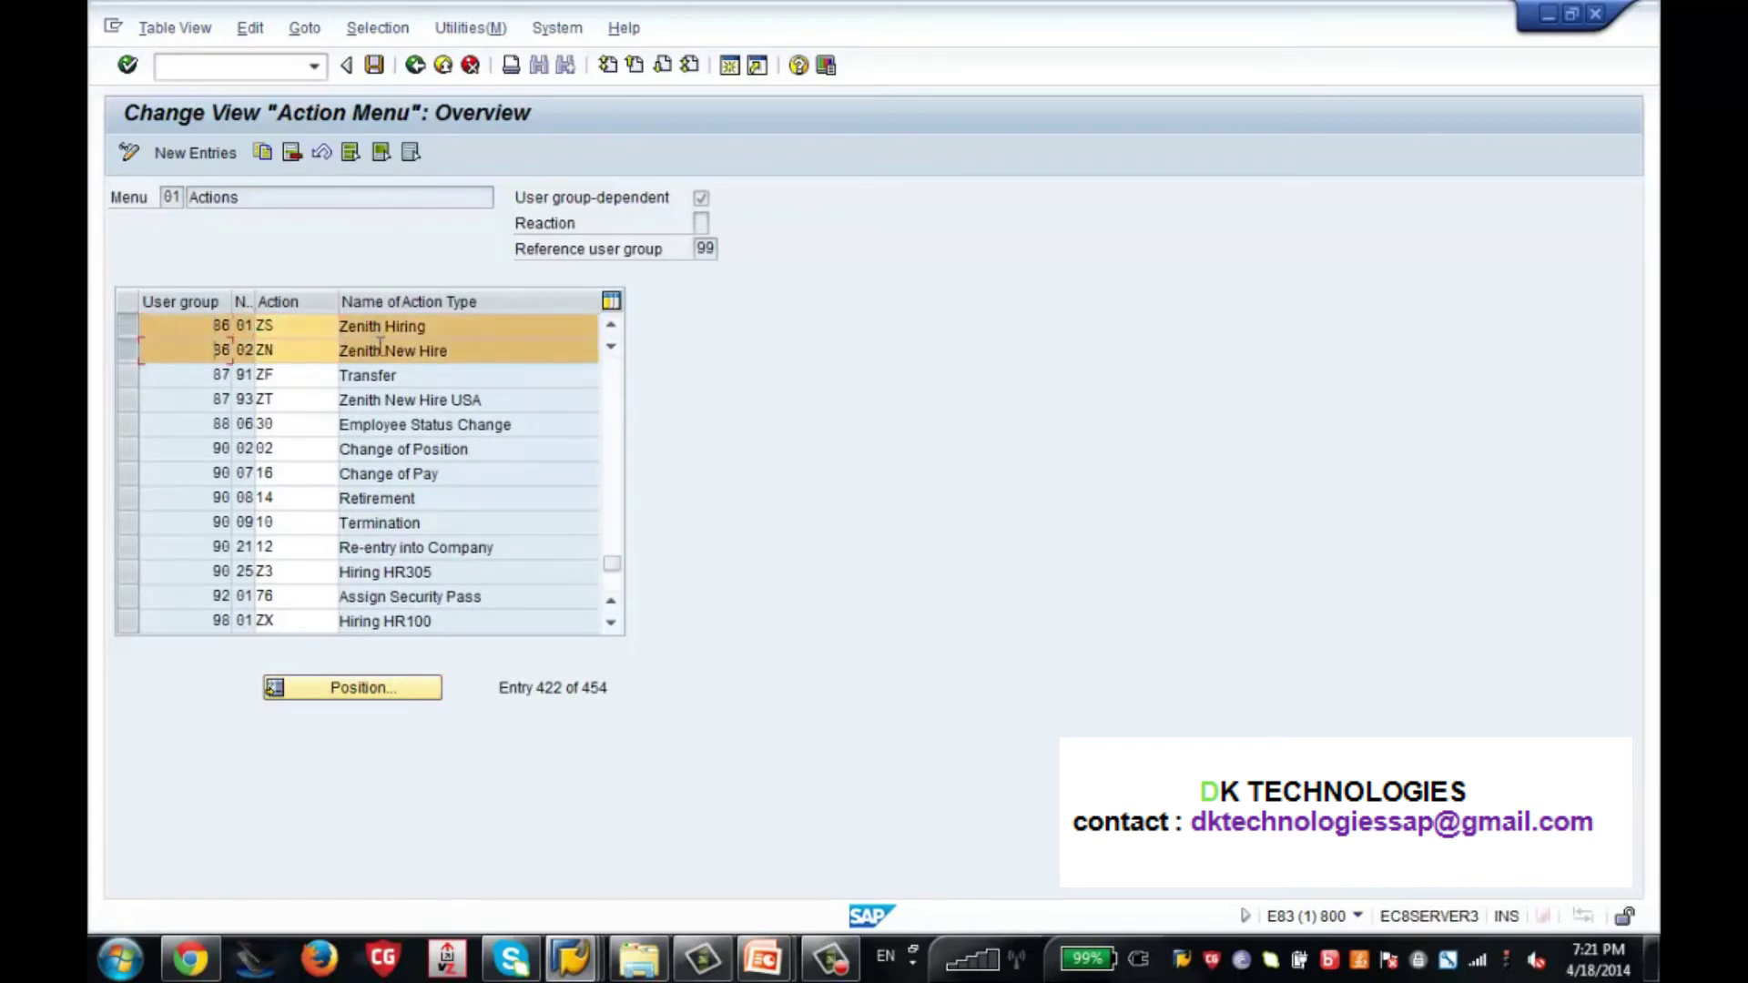
# Compare user group 86's entries with the Personnel Actions list in the other session and return to the Action Menu view.
pyautogui.moveTo(573, 954)
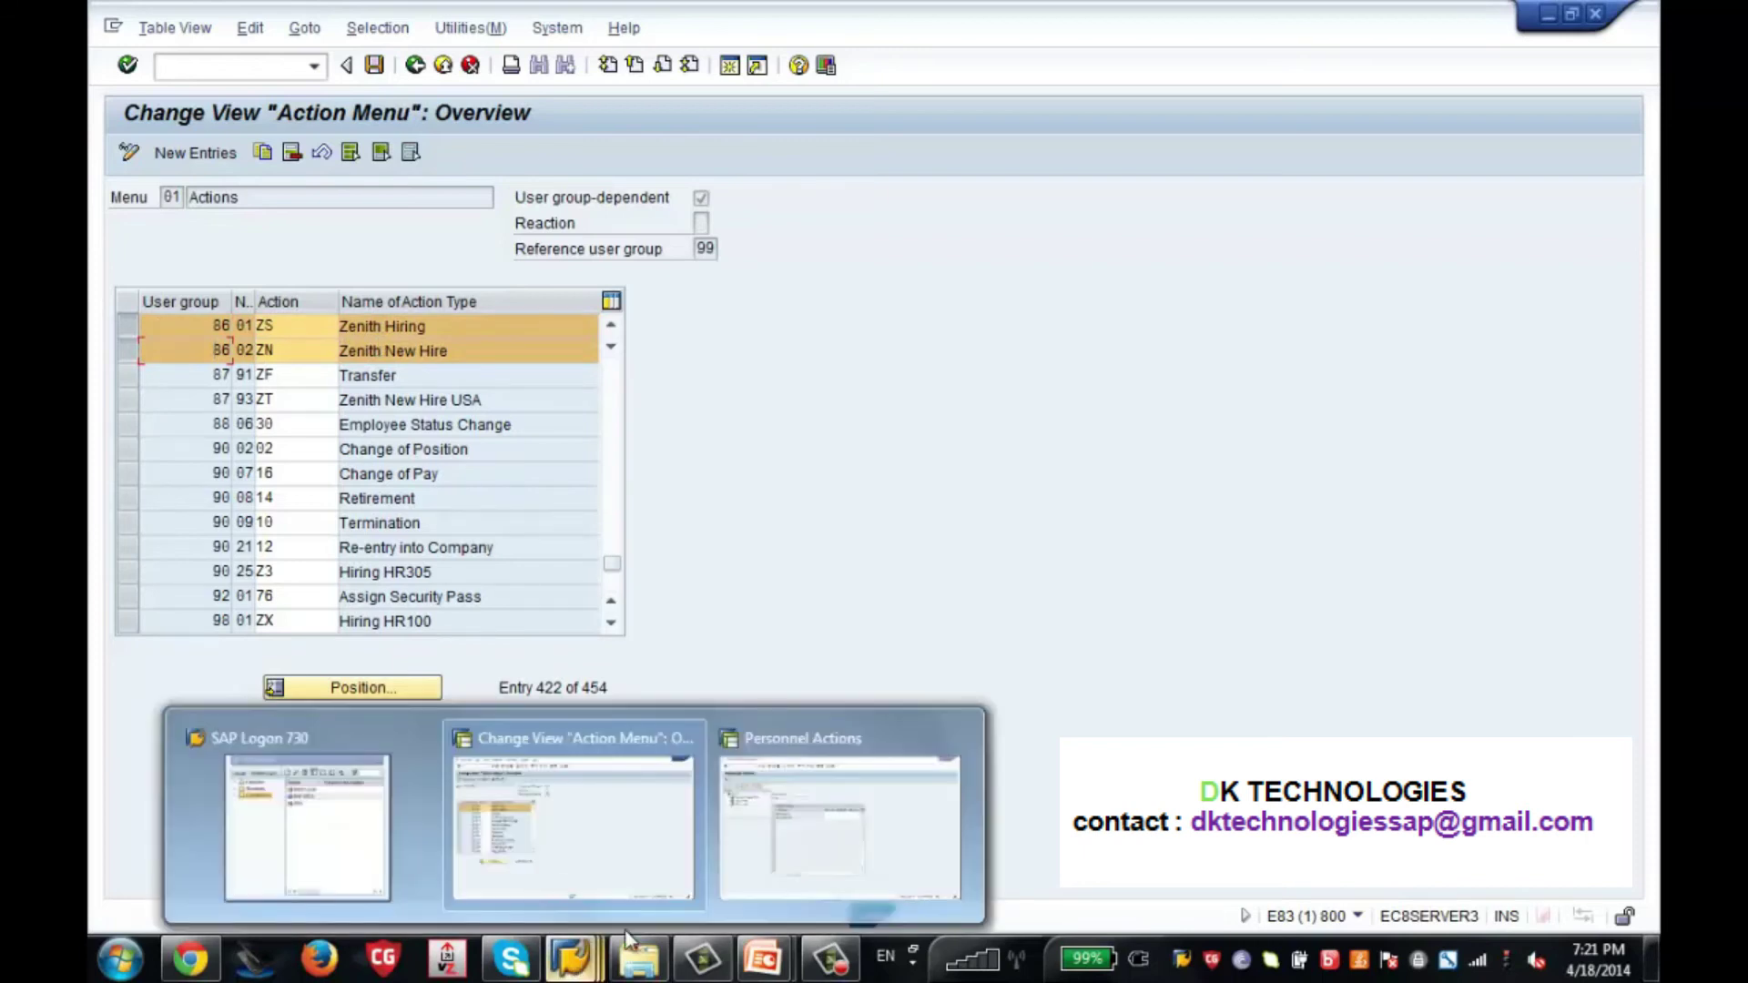
pyautogui.click(804, 883)
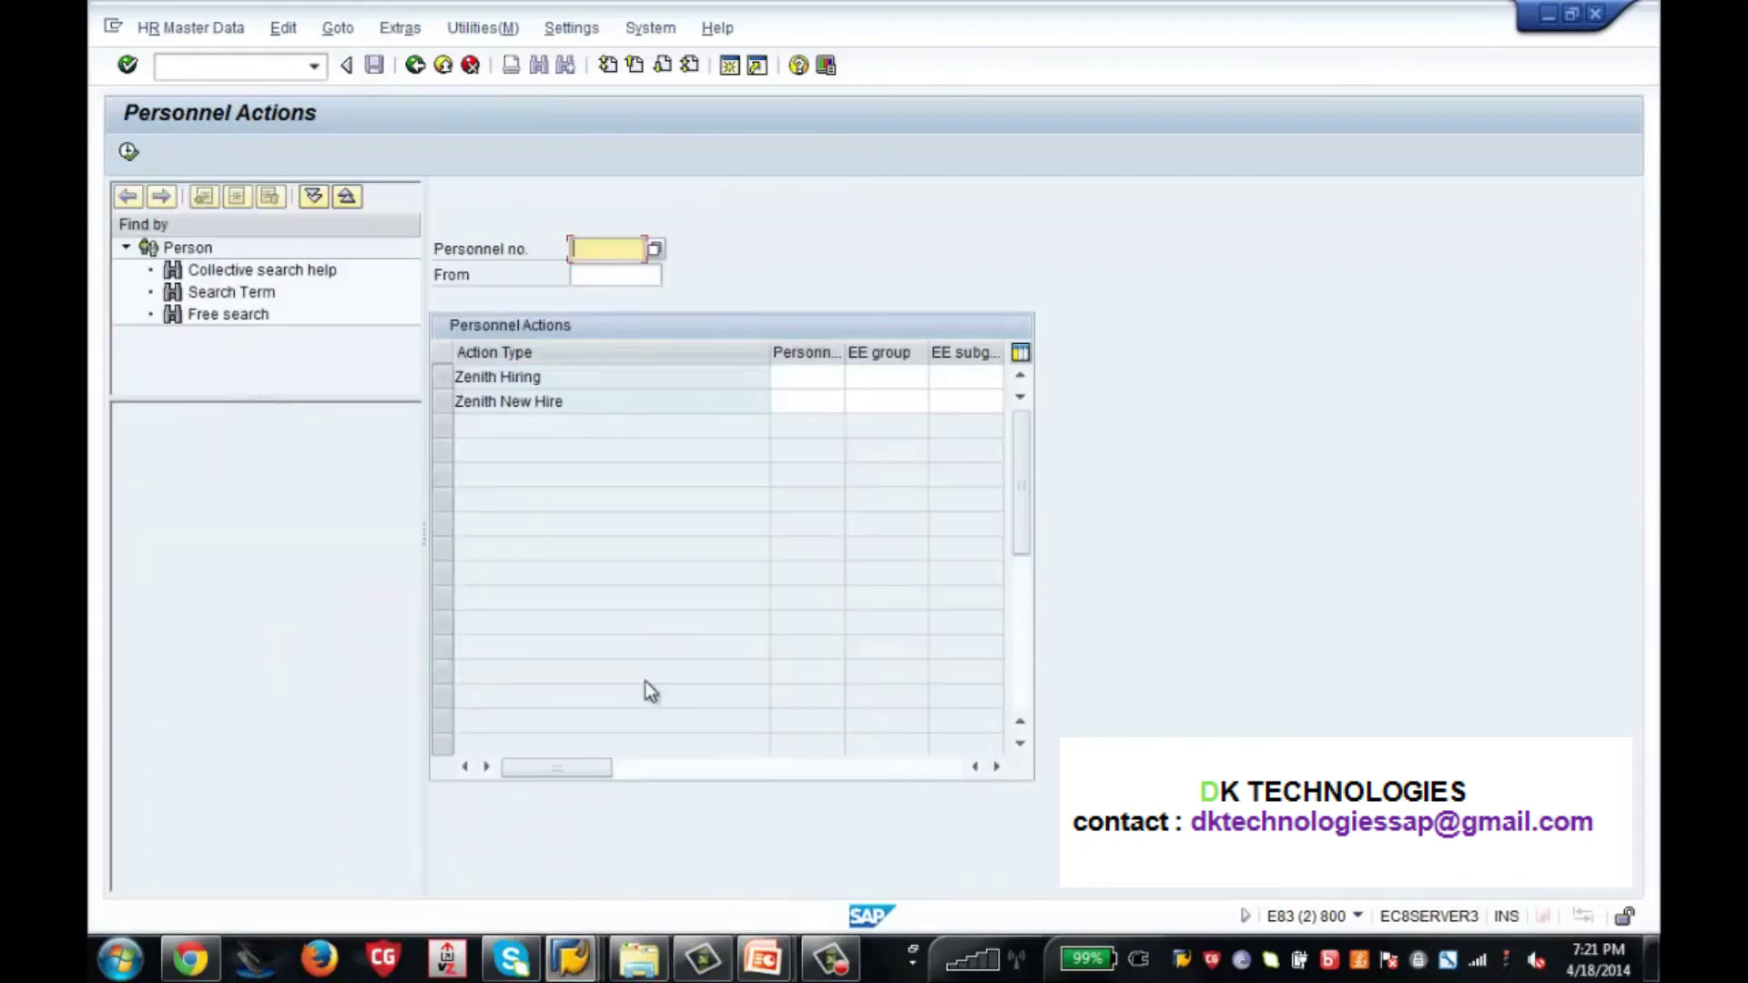
pyautogui.moveTo(570, 956)
pyautogui.click(526, 844)
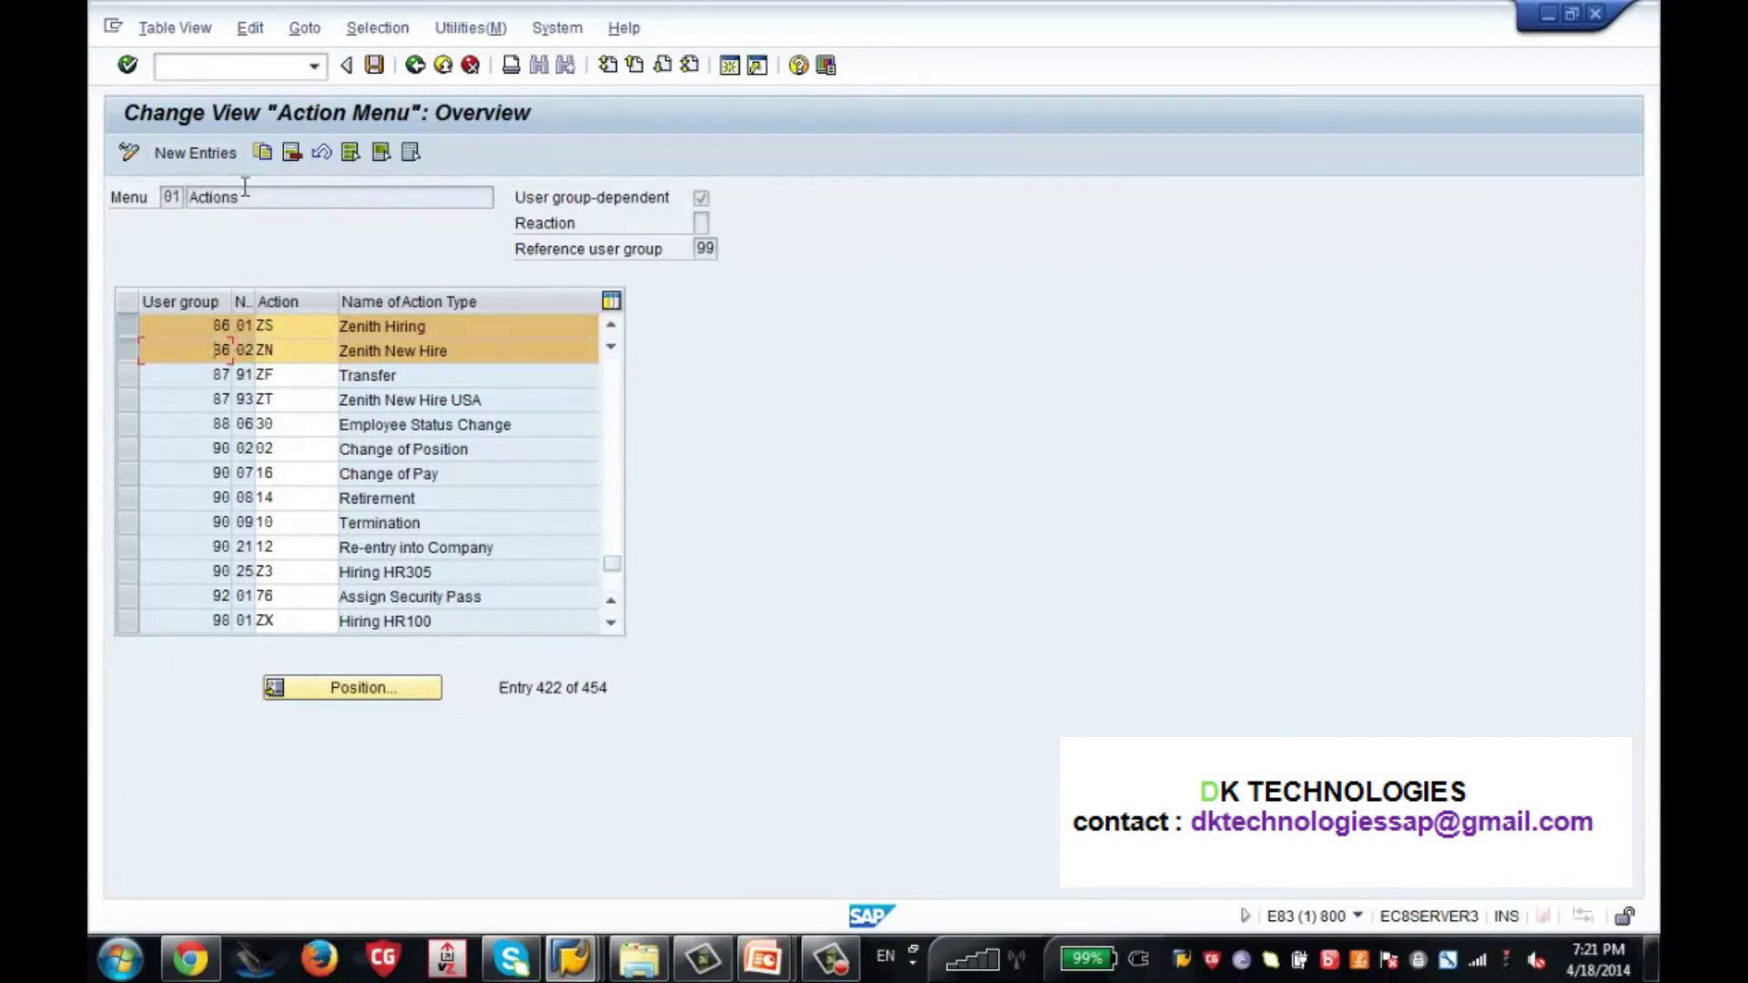
# Add a new Actions menu entry for user group 86 with number 03 and action ZT.
pyautogui.click(193, 153)
pyautogui.write('86')
pyautogui.press('Tab')
pyautogui.write('03')
pyautogui.press('Tab')
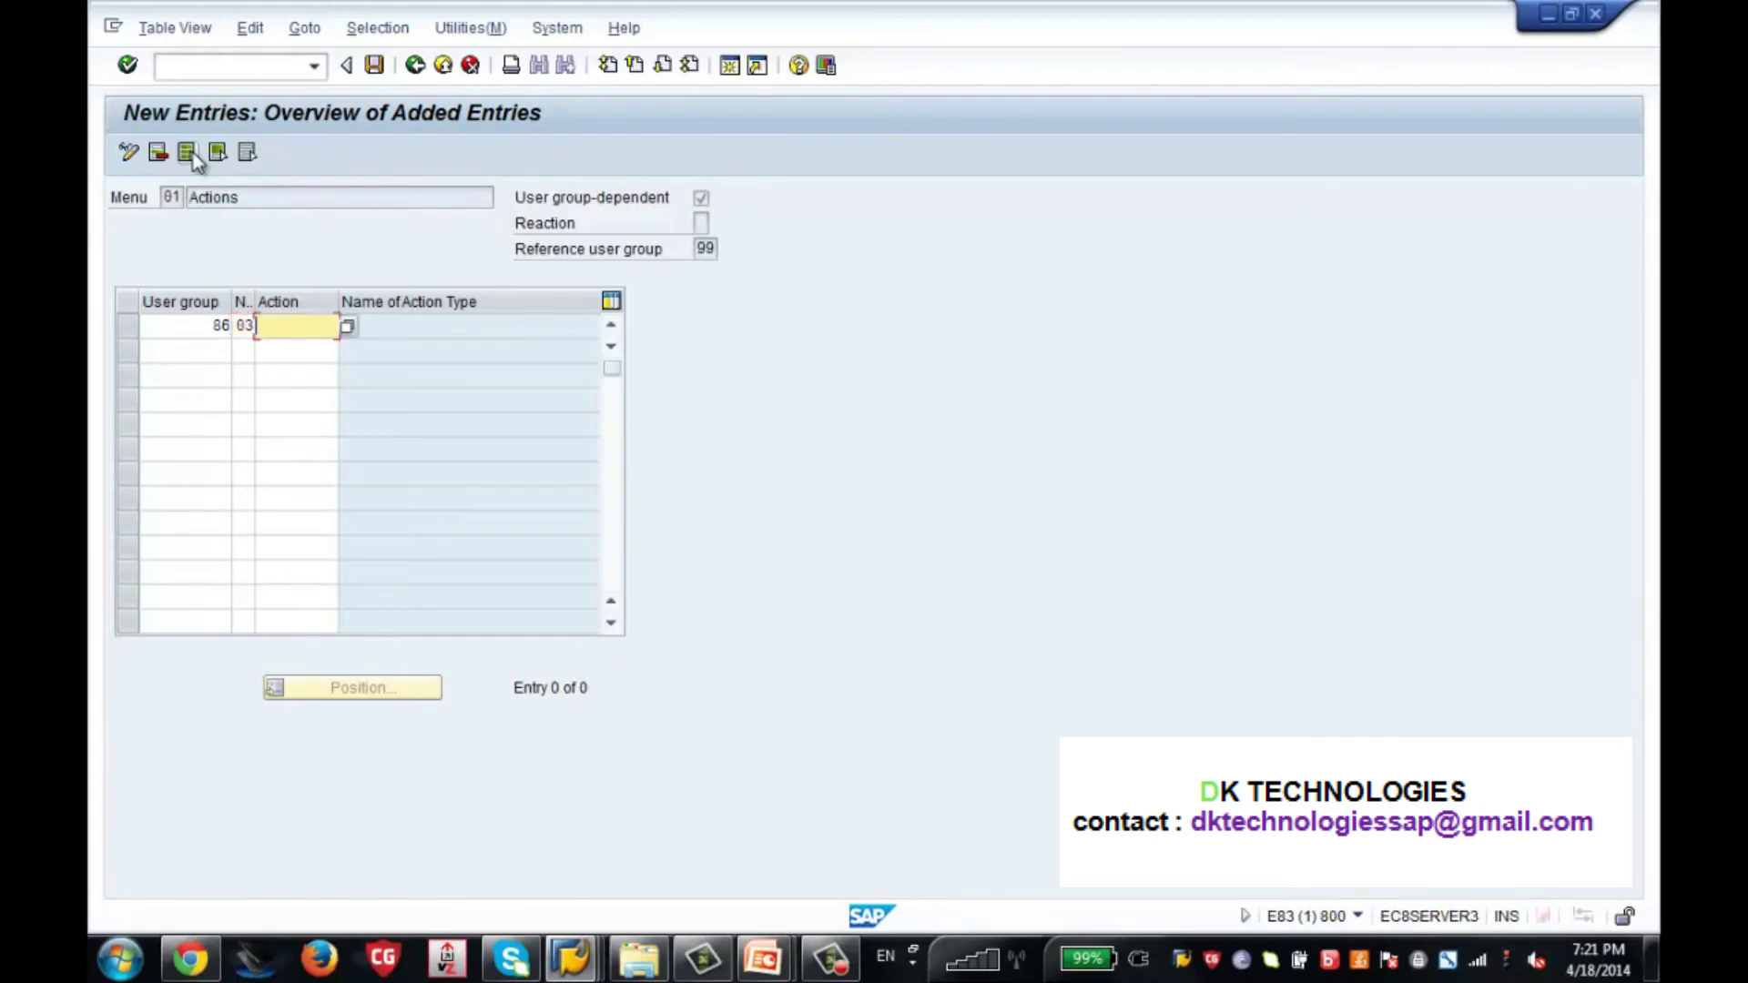
pyautogui.write('ZT')
pyautogui.press('Return')
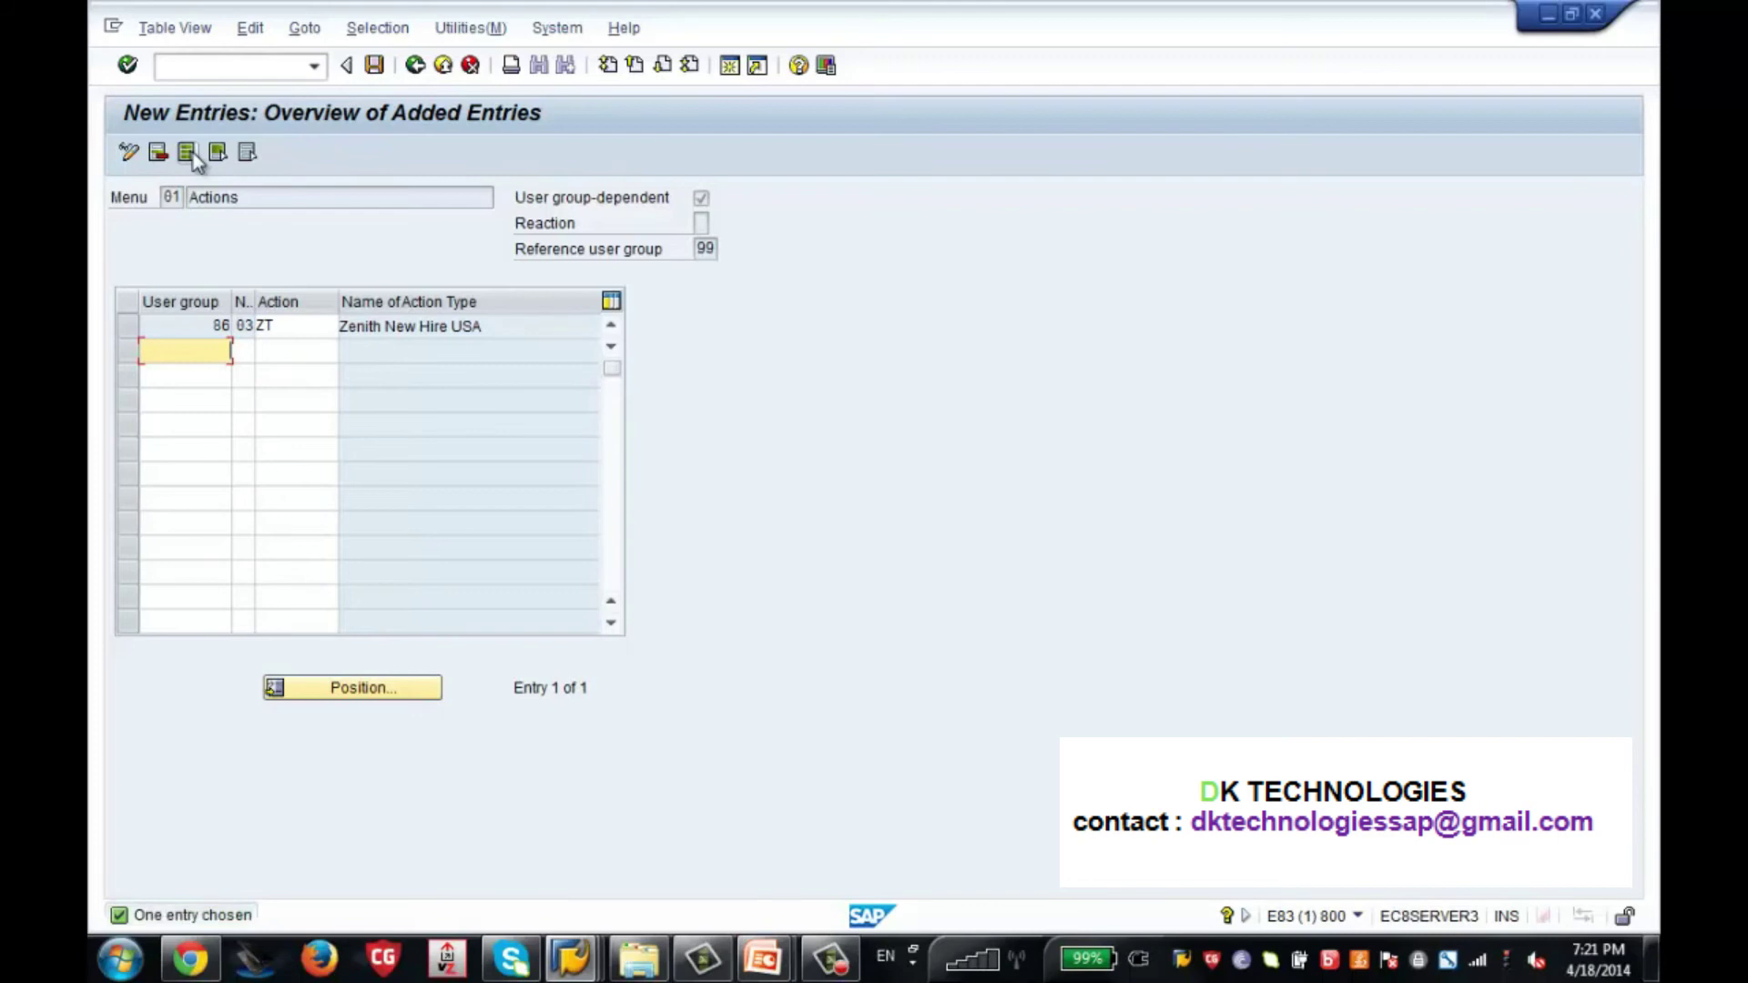
# Add a second menu entry for reference user group 99 with number 04 and action ZT.
pyautogui.write('99')
pyautogui.press('Tab')
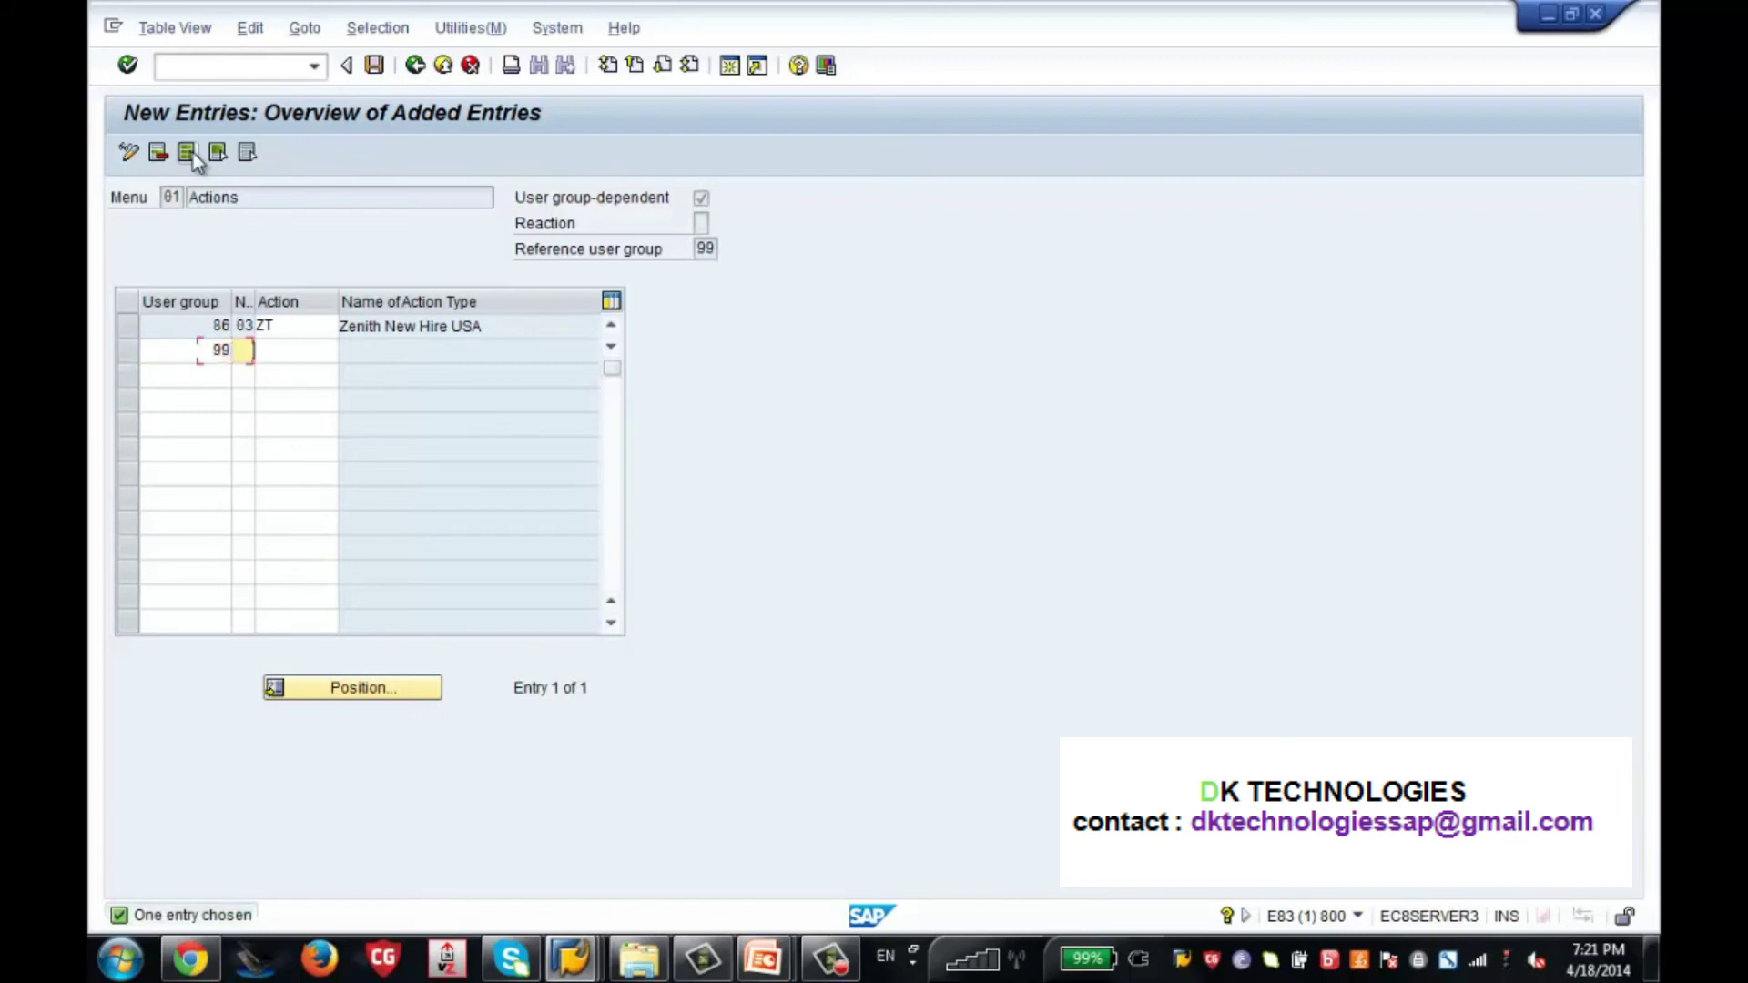
pyautogui.write('04')
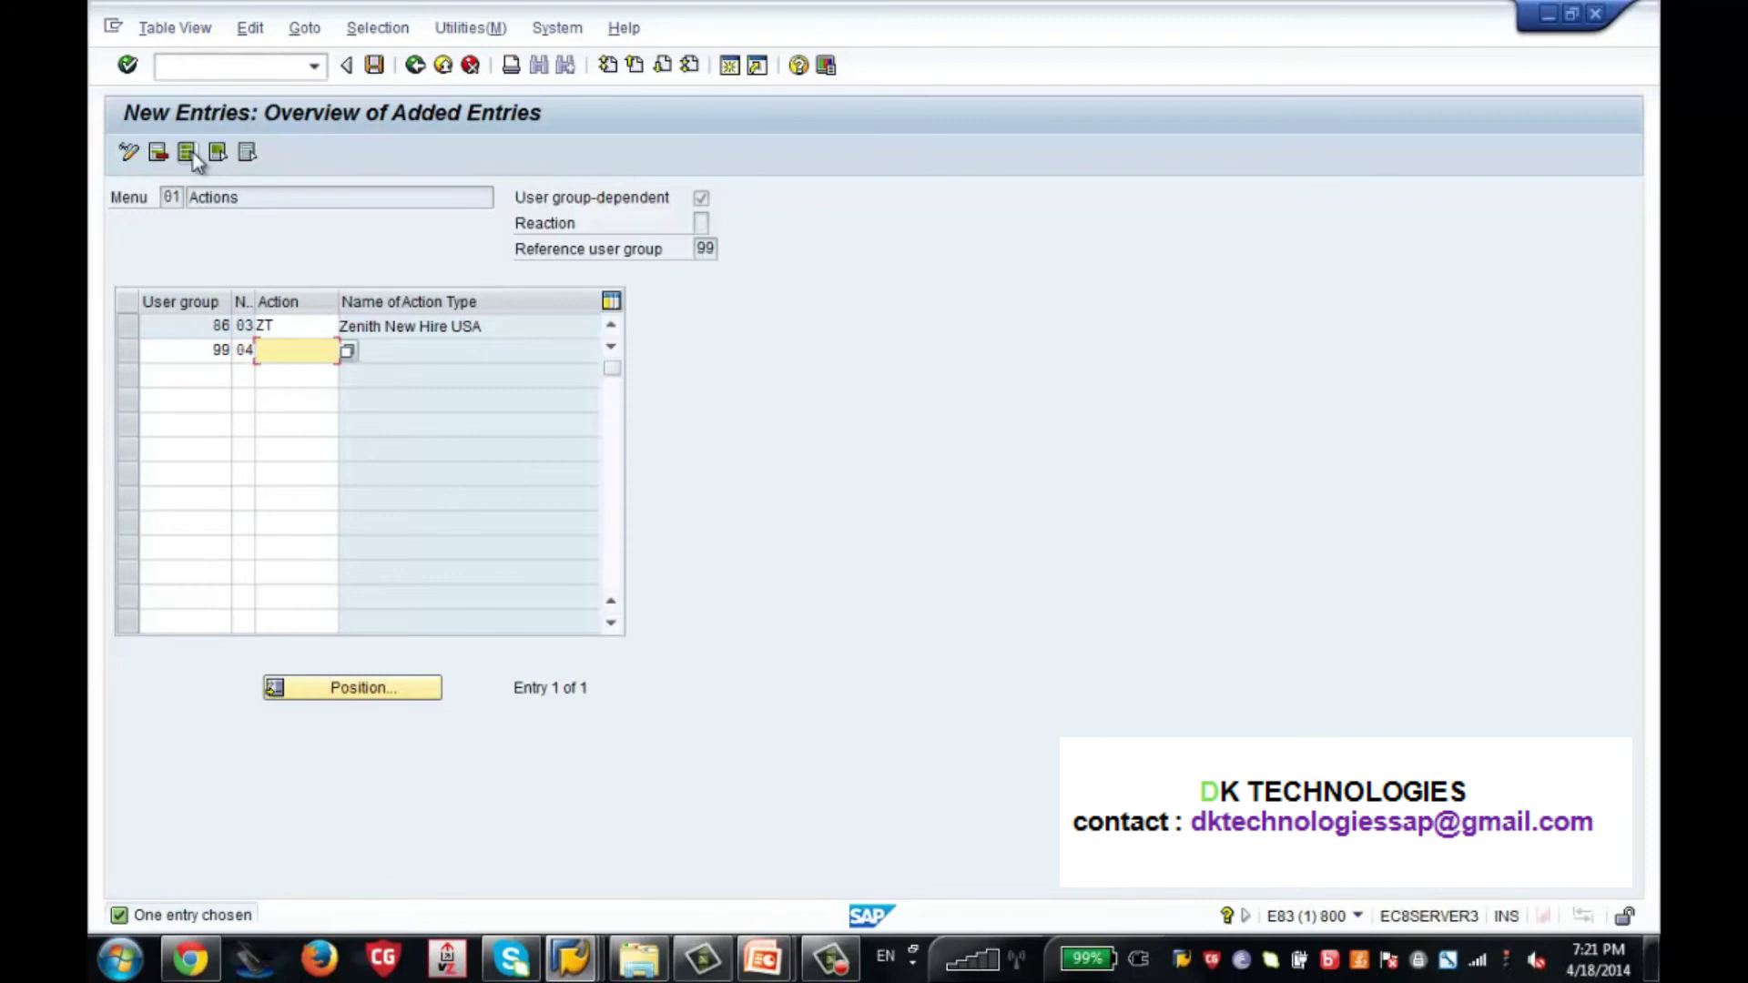
pyautogui.write('ZT')
pyautogui.press('Return')
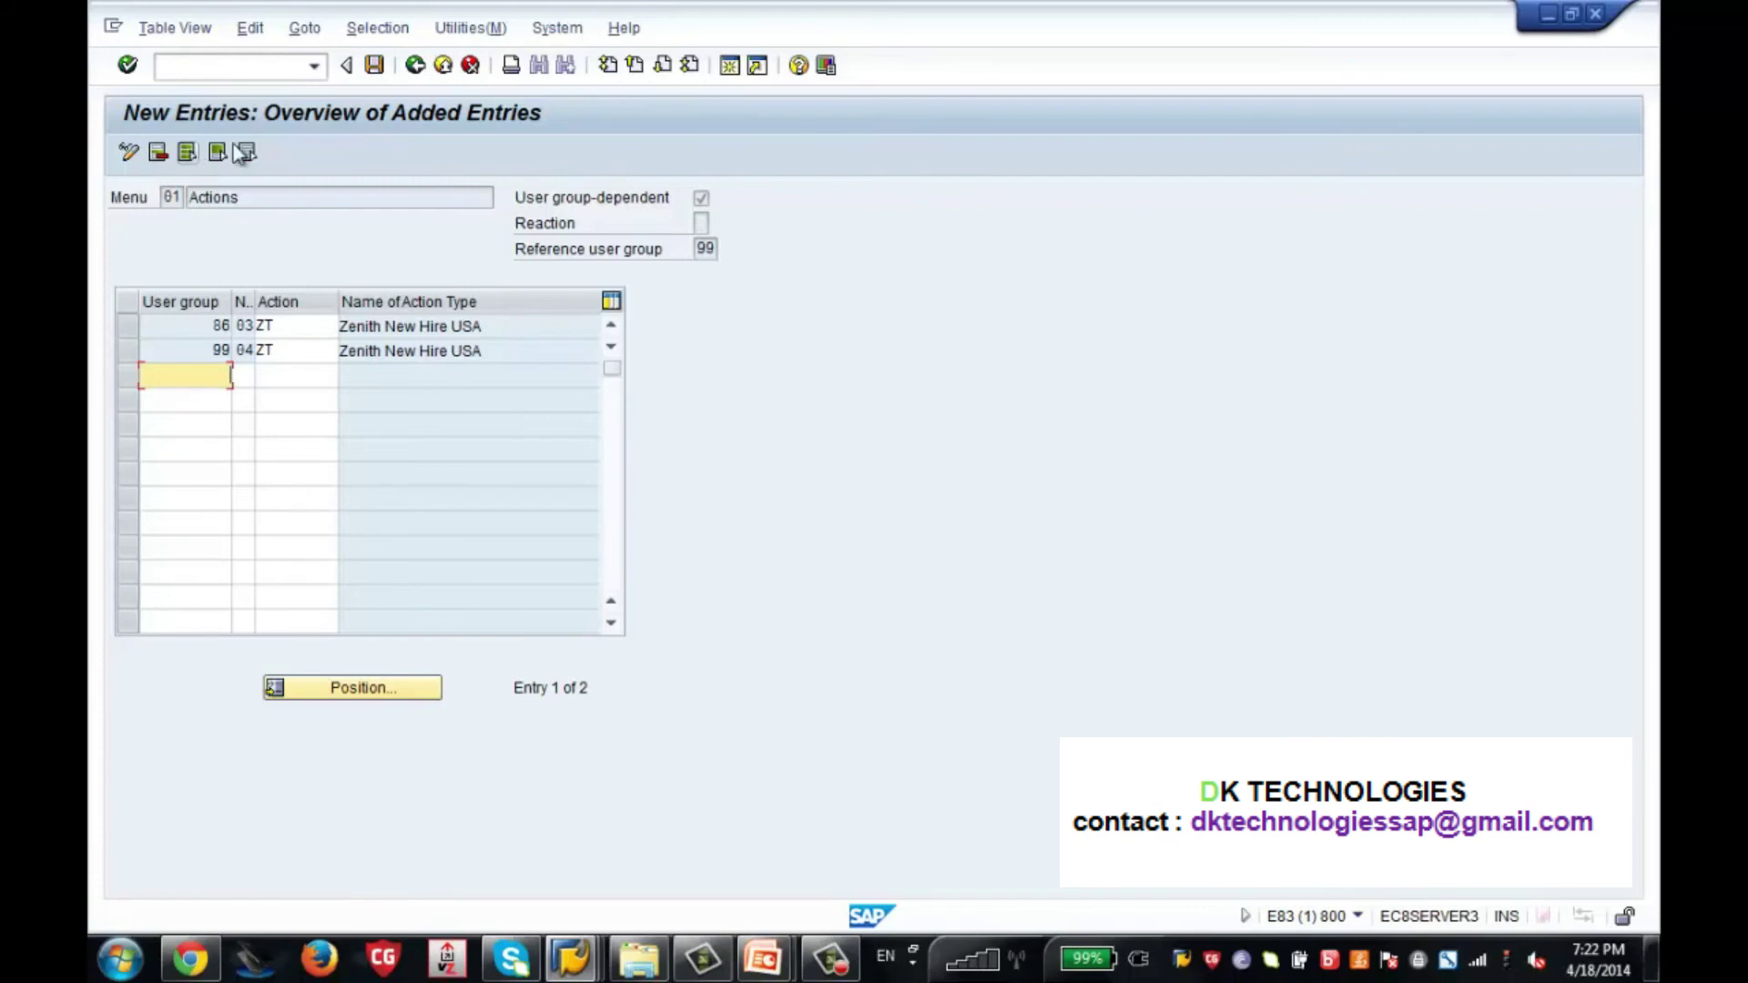
# Reload transaction PA40 in the other session to check its action list before saving, and return to SAP Easy Access.
pyautogui.doubleClick(216, 320)
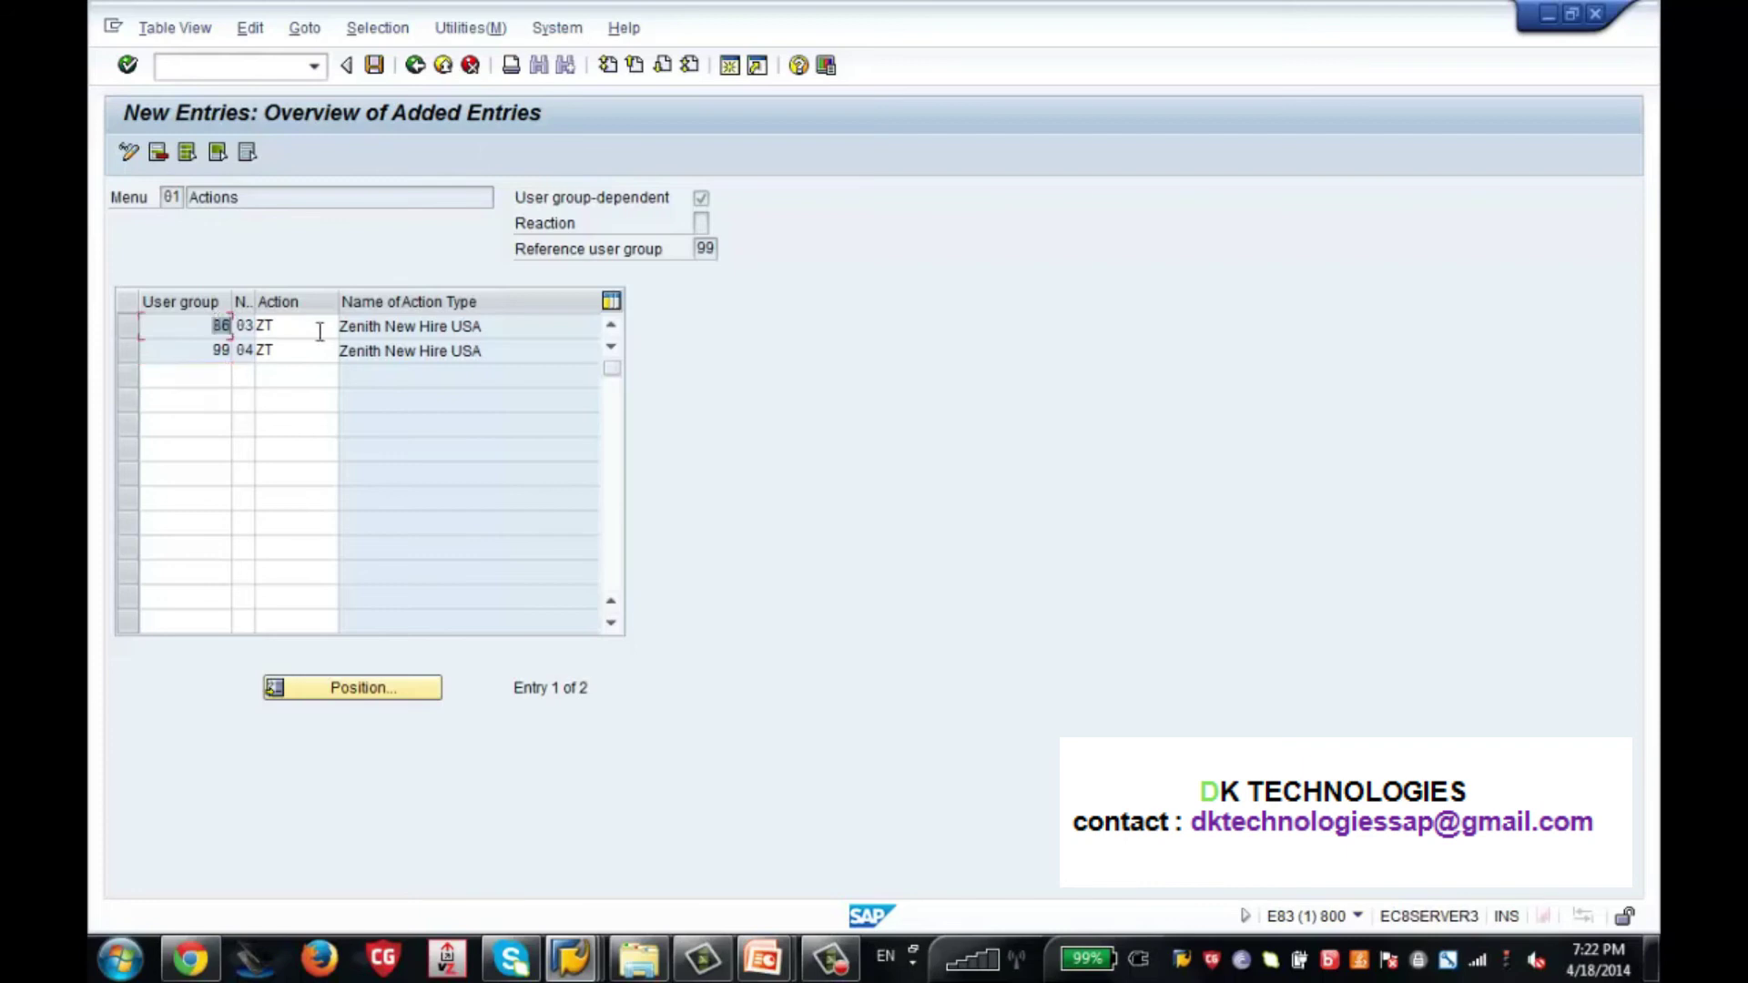
pyautogui.moveTo(500, 325); pyautogui.dragTo(336, 320)
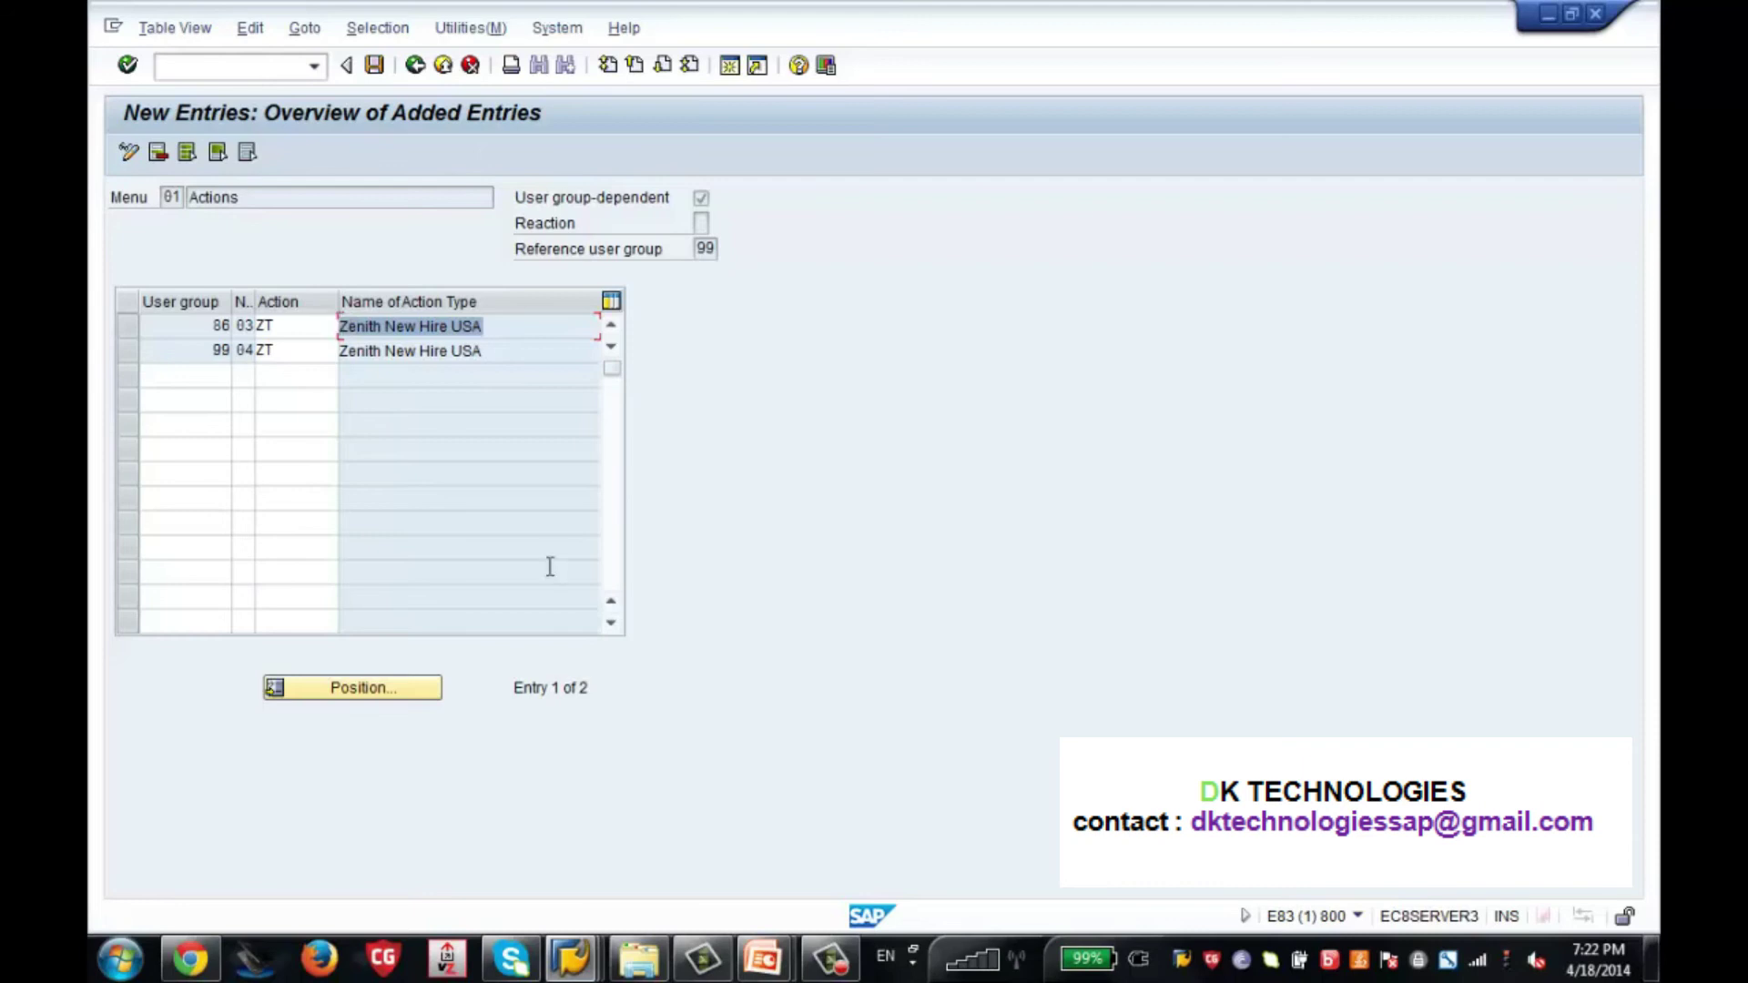
pyautogui.moveTo(569, 965)
pyautogui.click(763, 888)
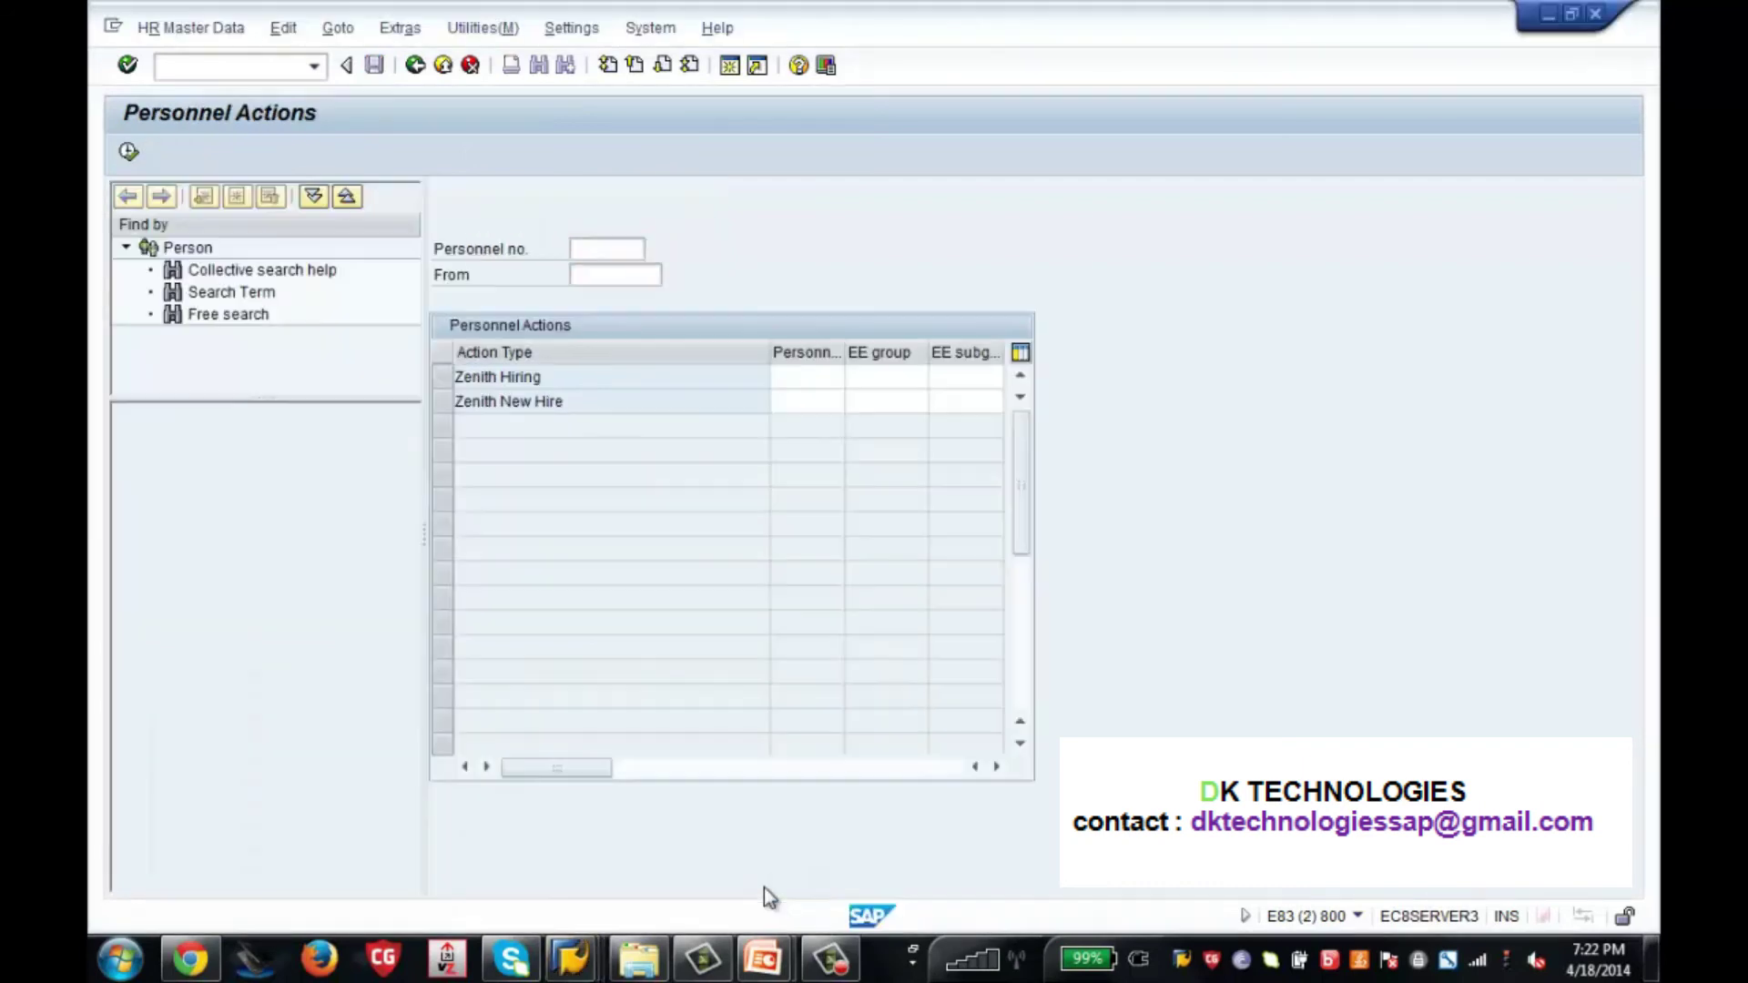
pyautogui.click(415, 68)
pyautogui.write('pa4')
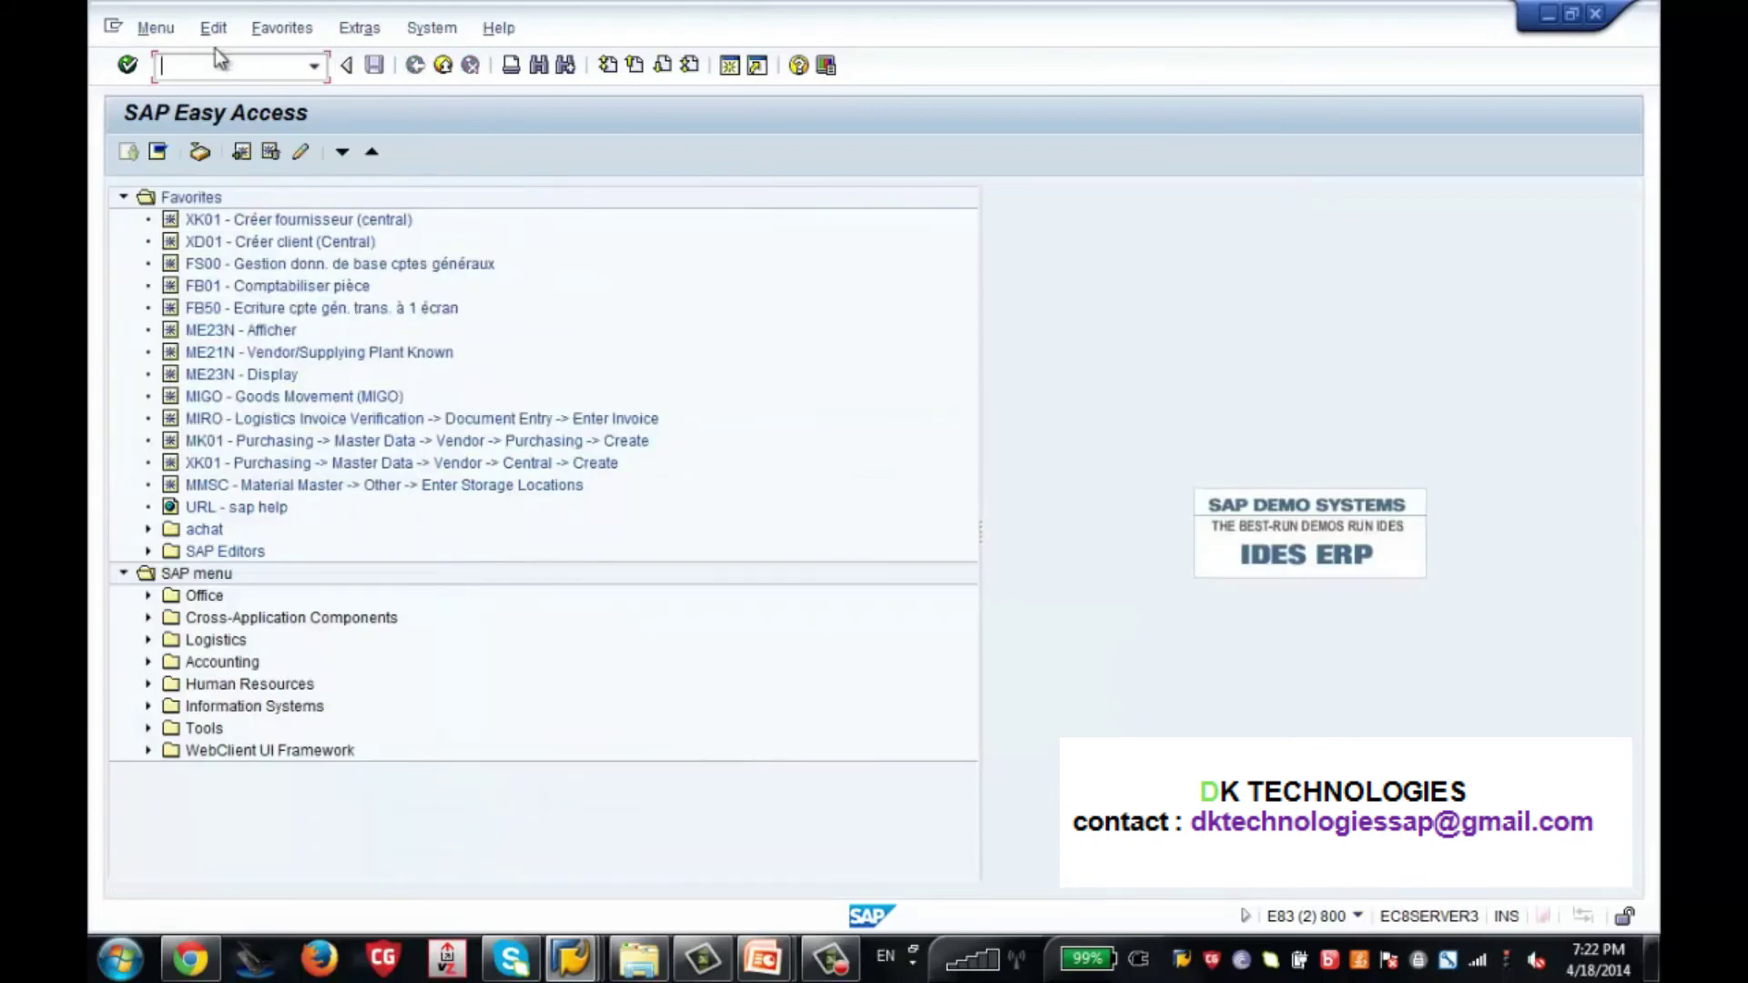
pyautogui.write('0')
pyautogui.press('Return')
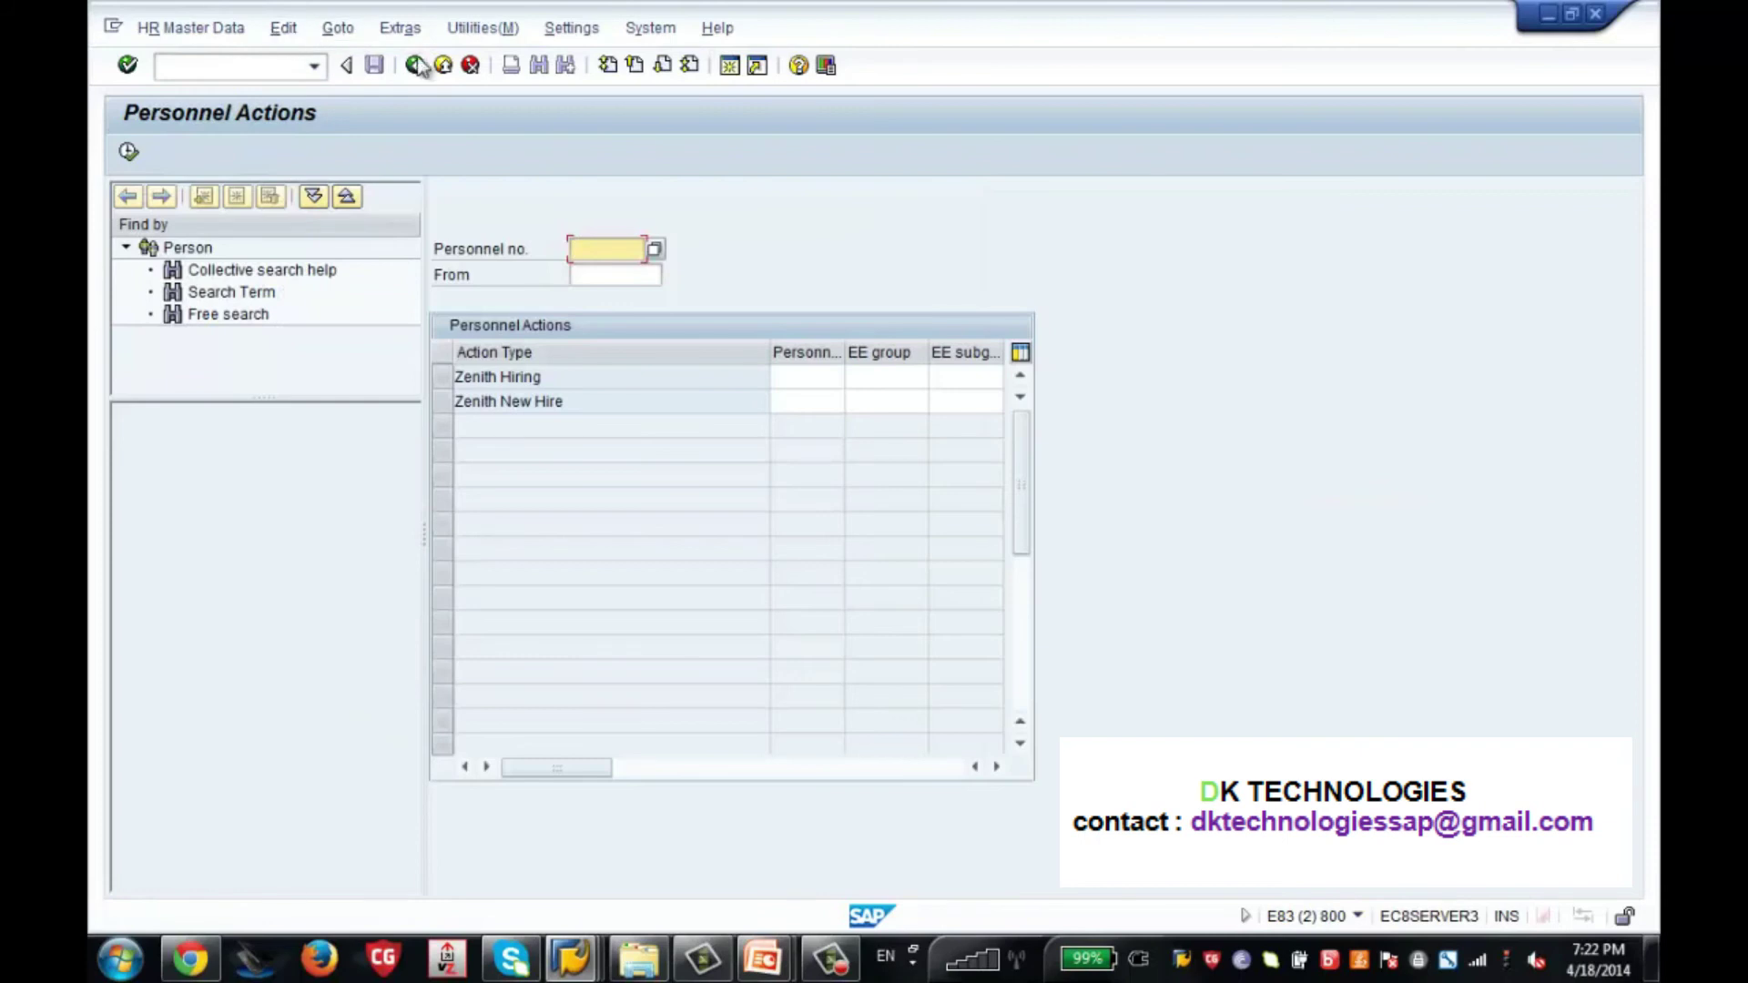
pyautogui.click(415, 64)
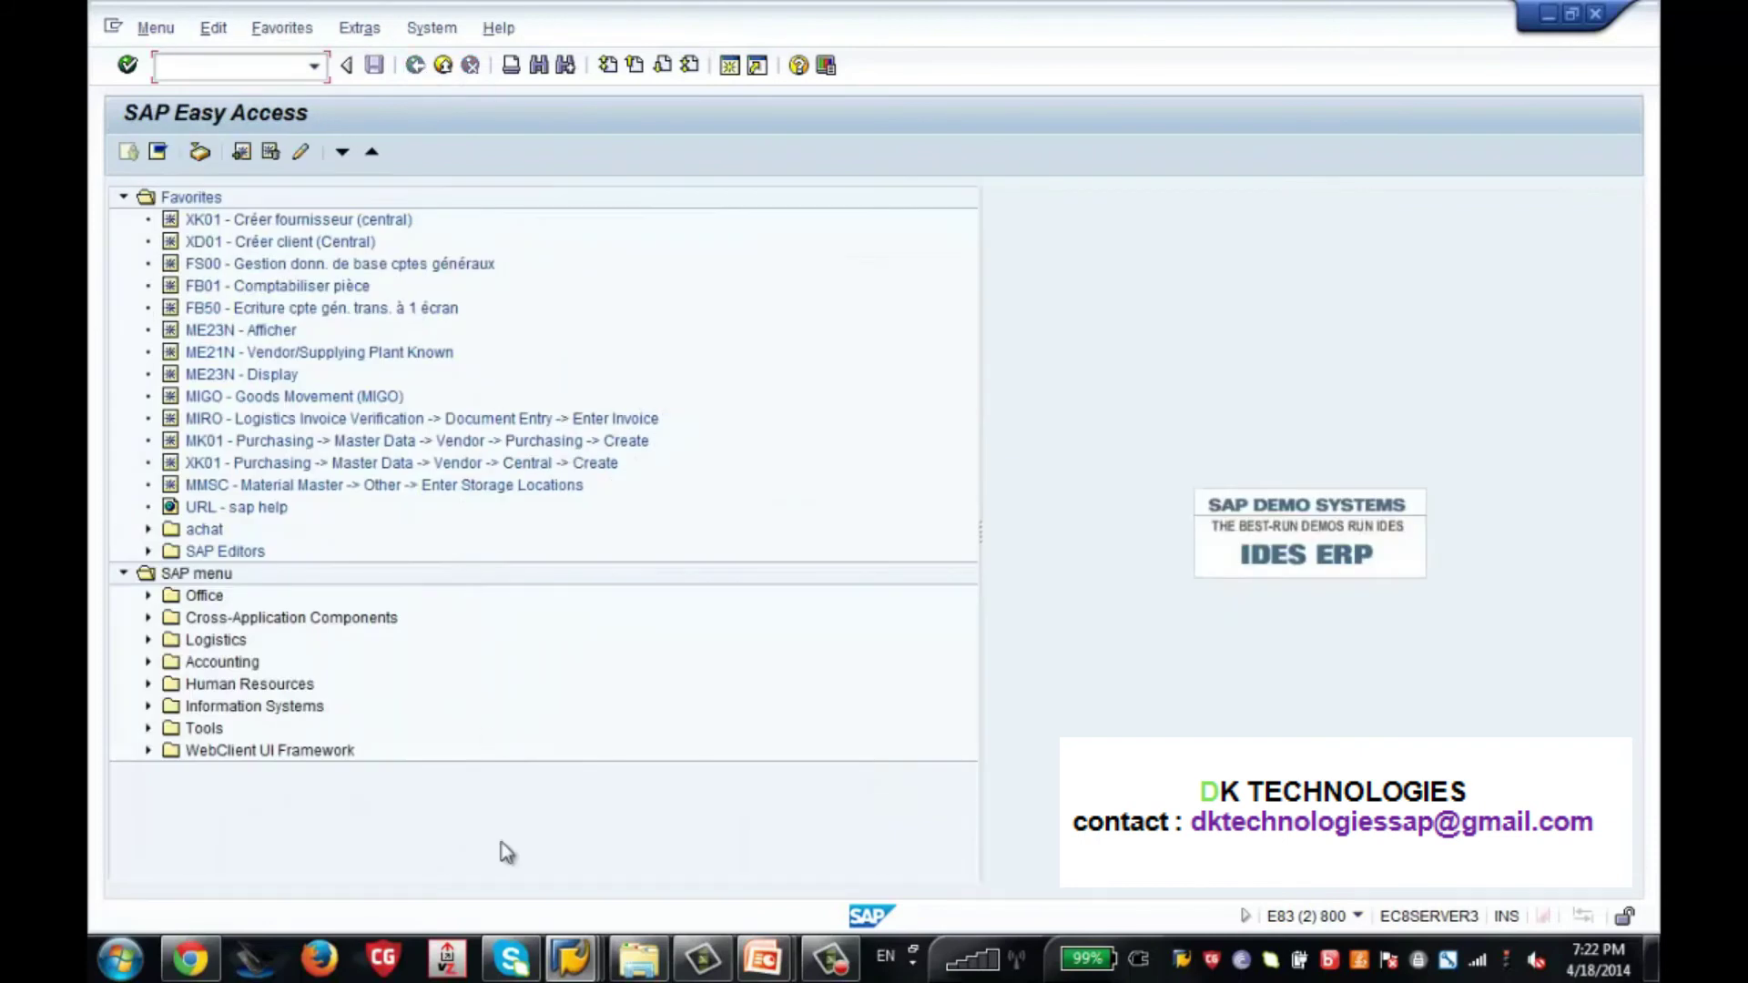
# Return to the new Action Menu entries and save them in the SAP HCM Training customizing request.
pyautogui.moveTo(571, 958)
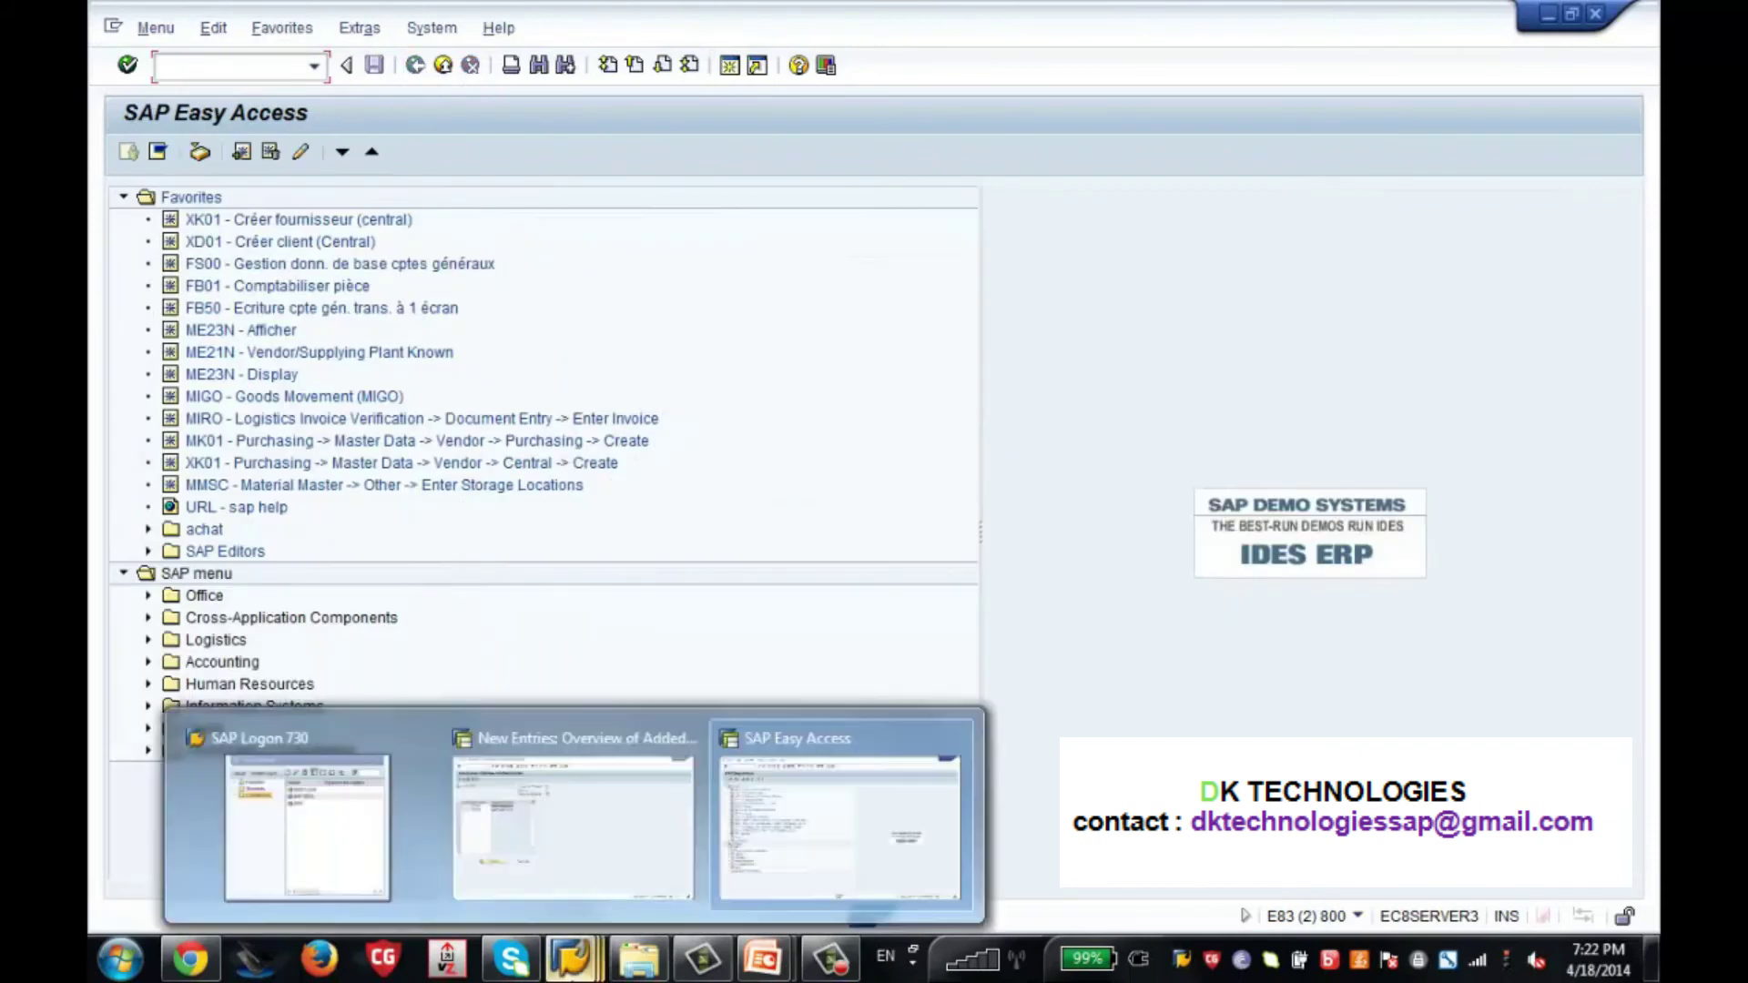
pyautogui.click(596, 875)
pyautogui.click(374, 65)
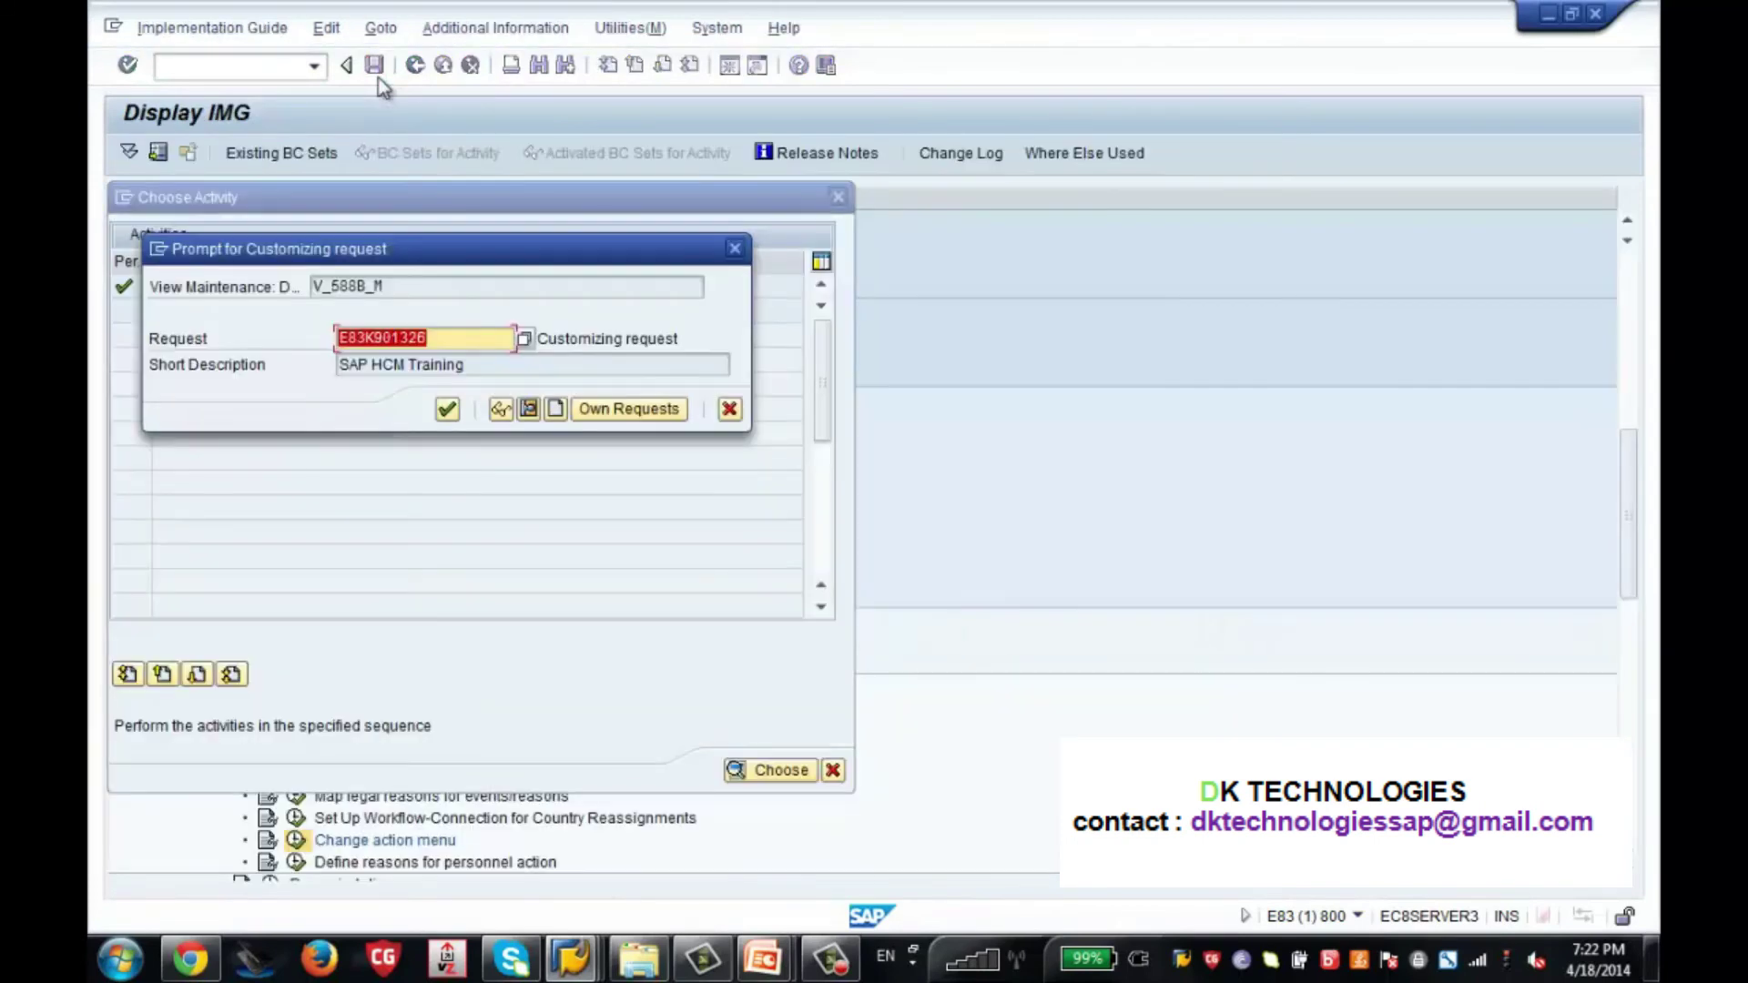
pyautogui.click(447, 409)
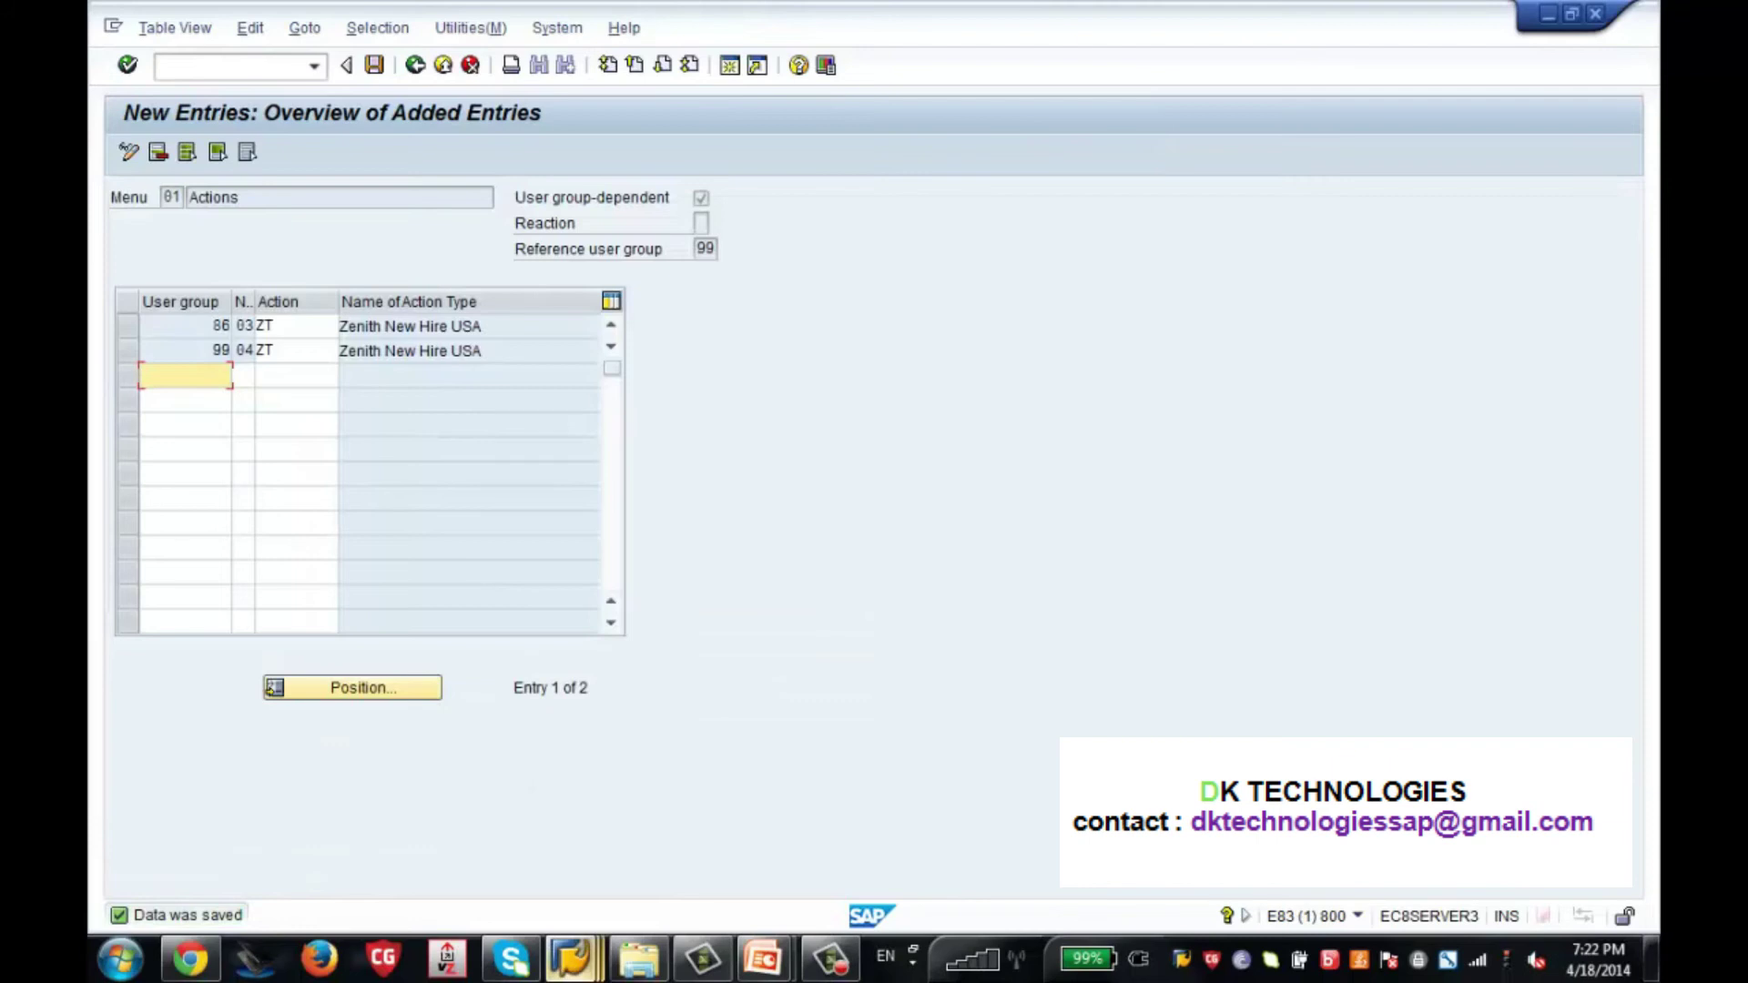
# Start transaction PA40 in the other session and select the Zenith New Hire USA action.
pyautogui.moveTo(571, 958)
pyautogui.click(778, 812)
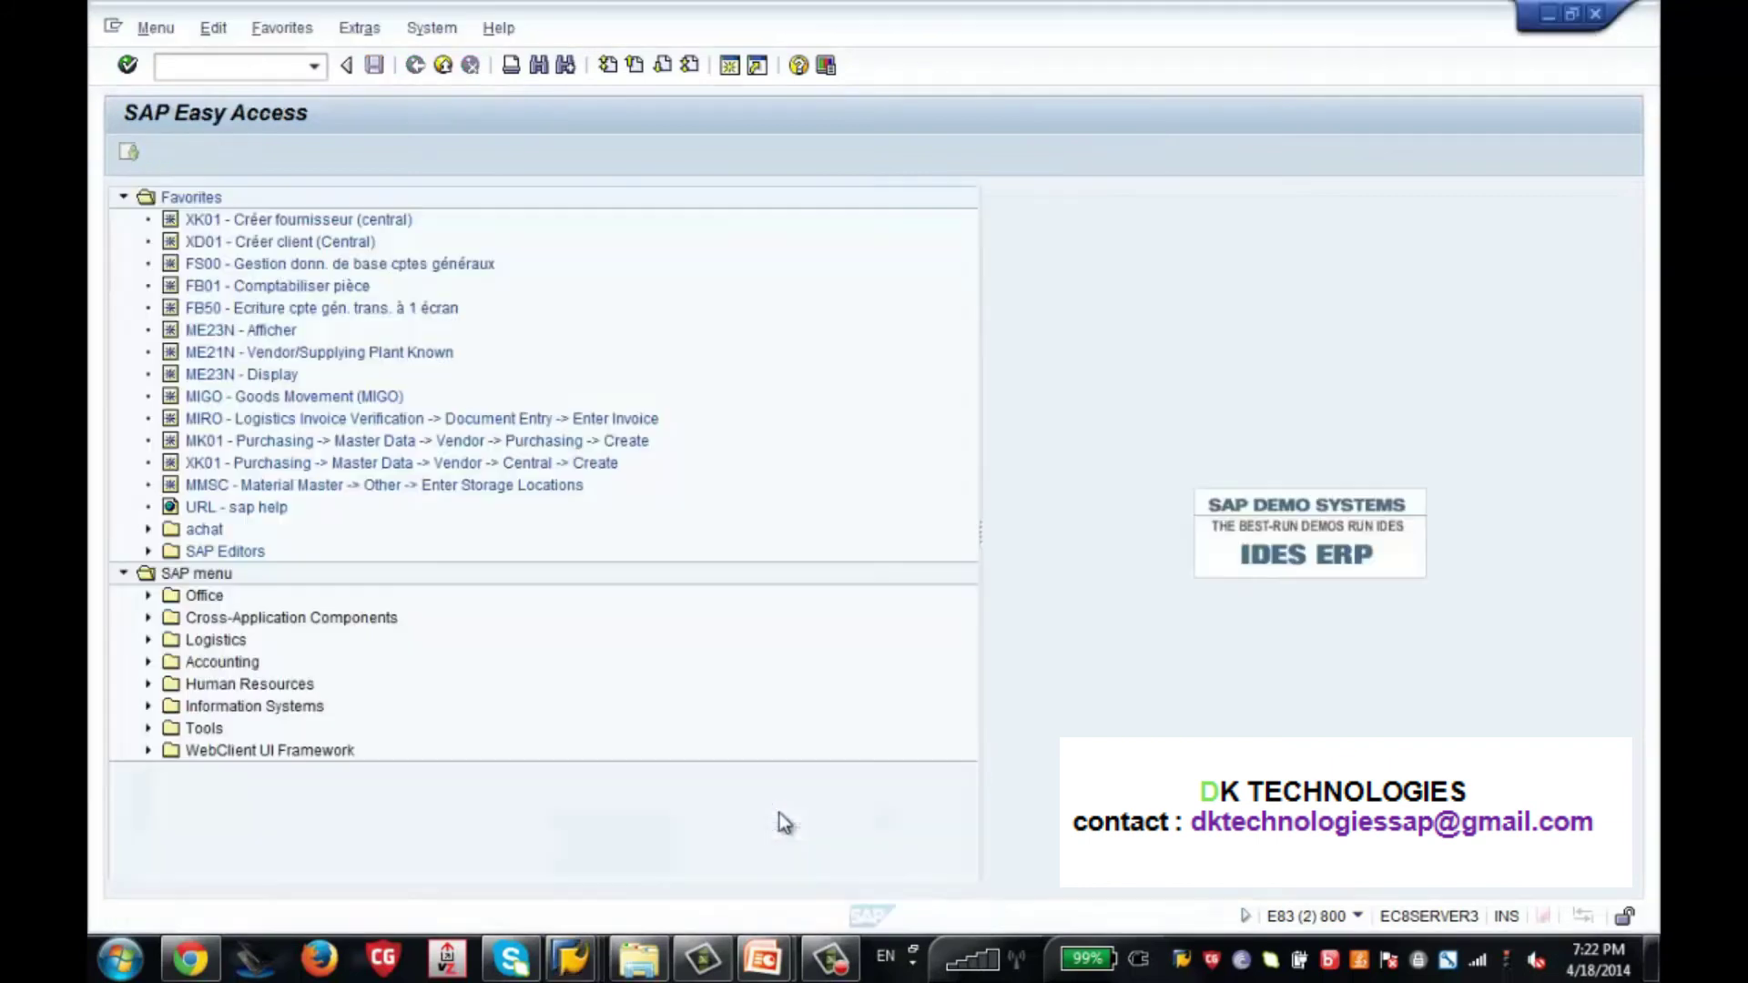
pyautogui.write('pa40')
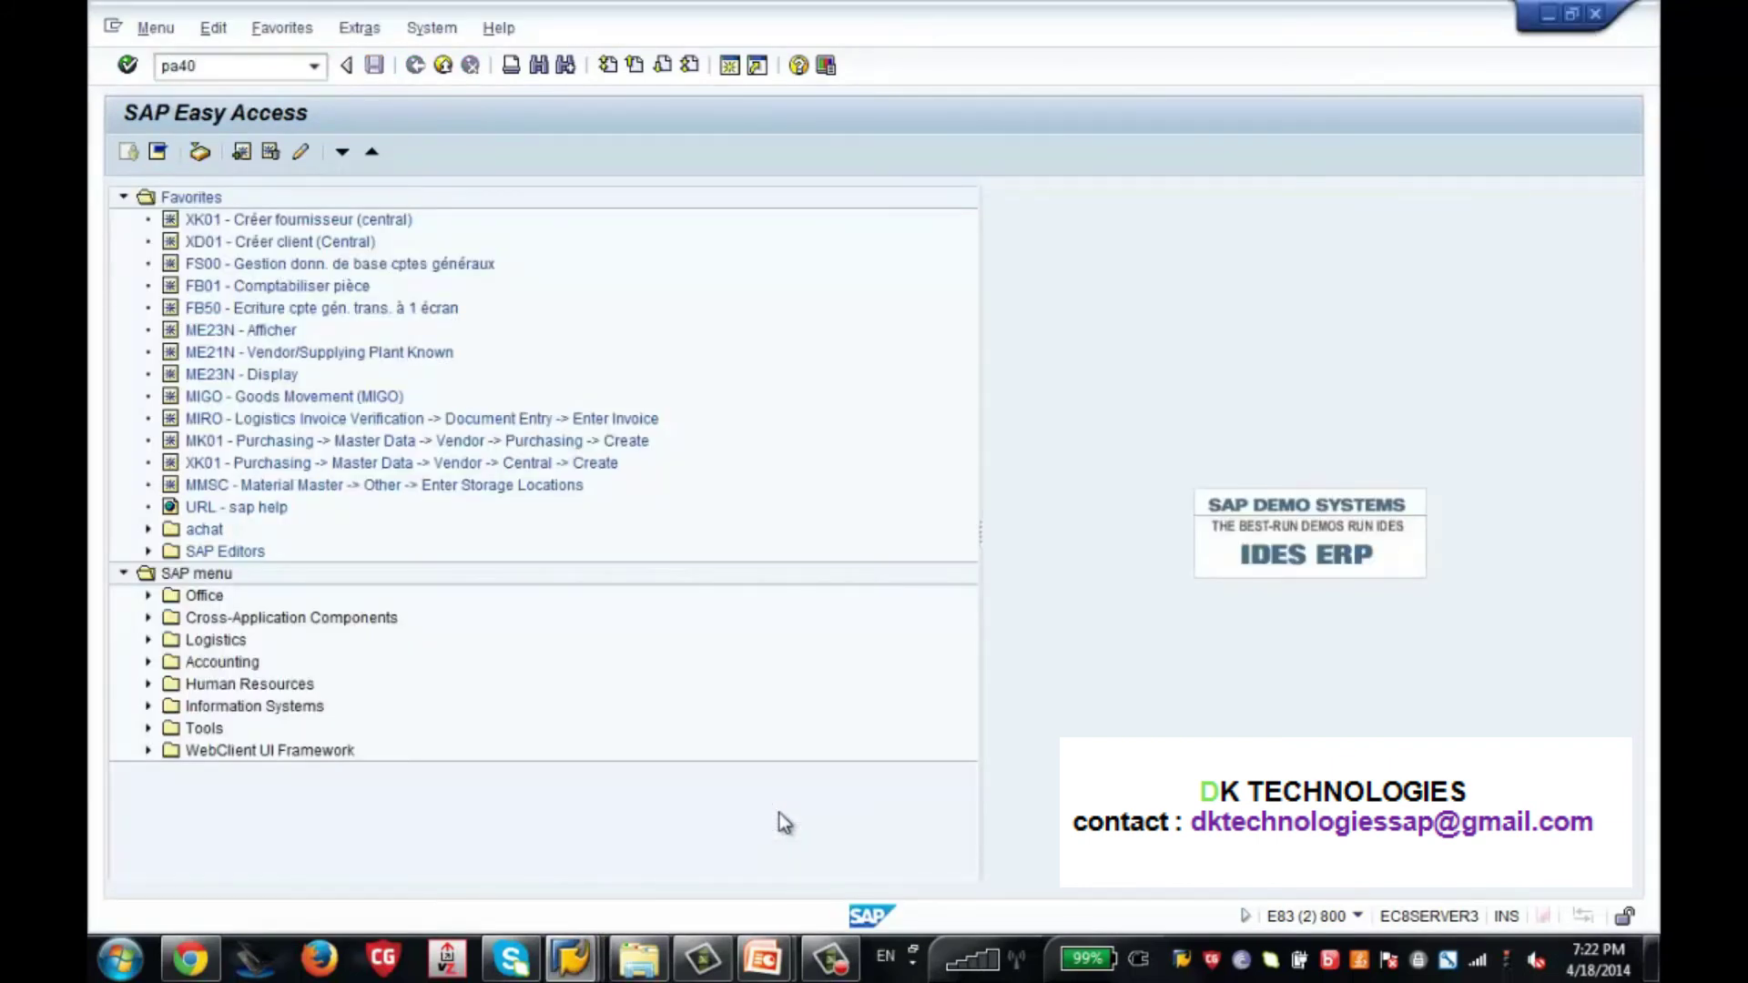
pyautogui.press('Return')
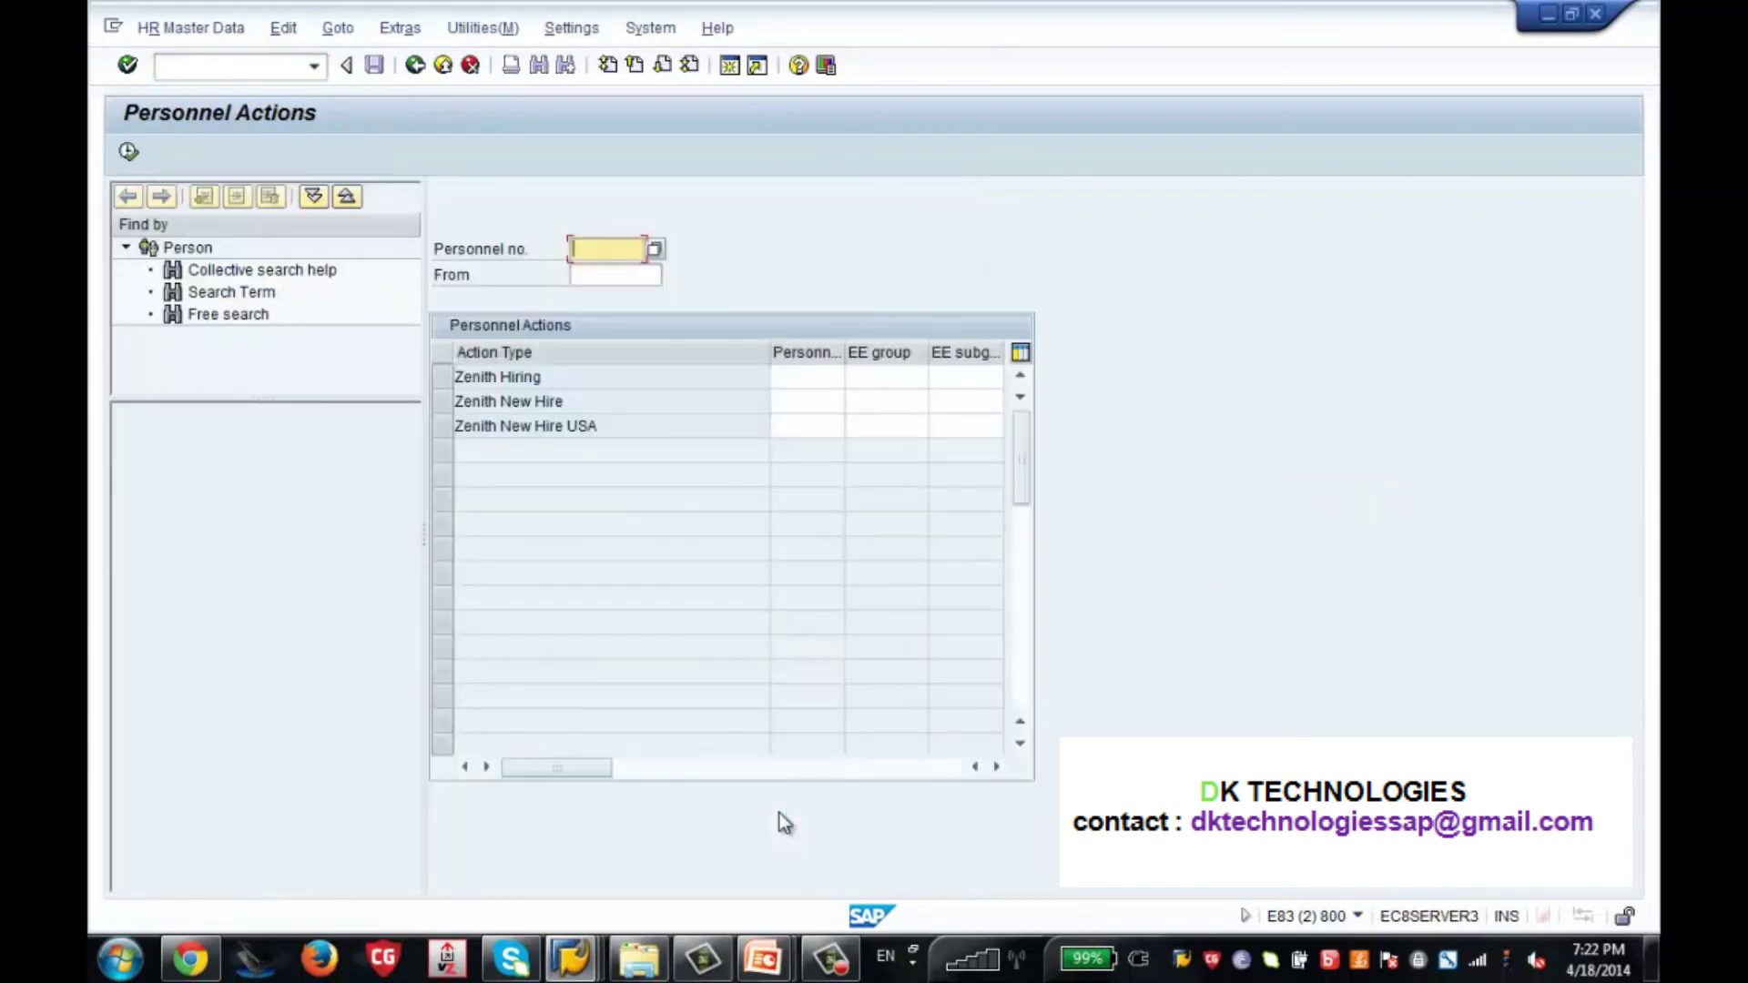
pyautogui.click(441, 428)
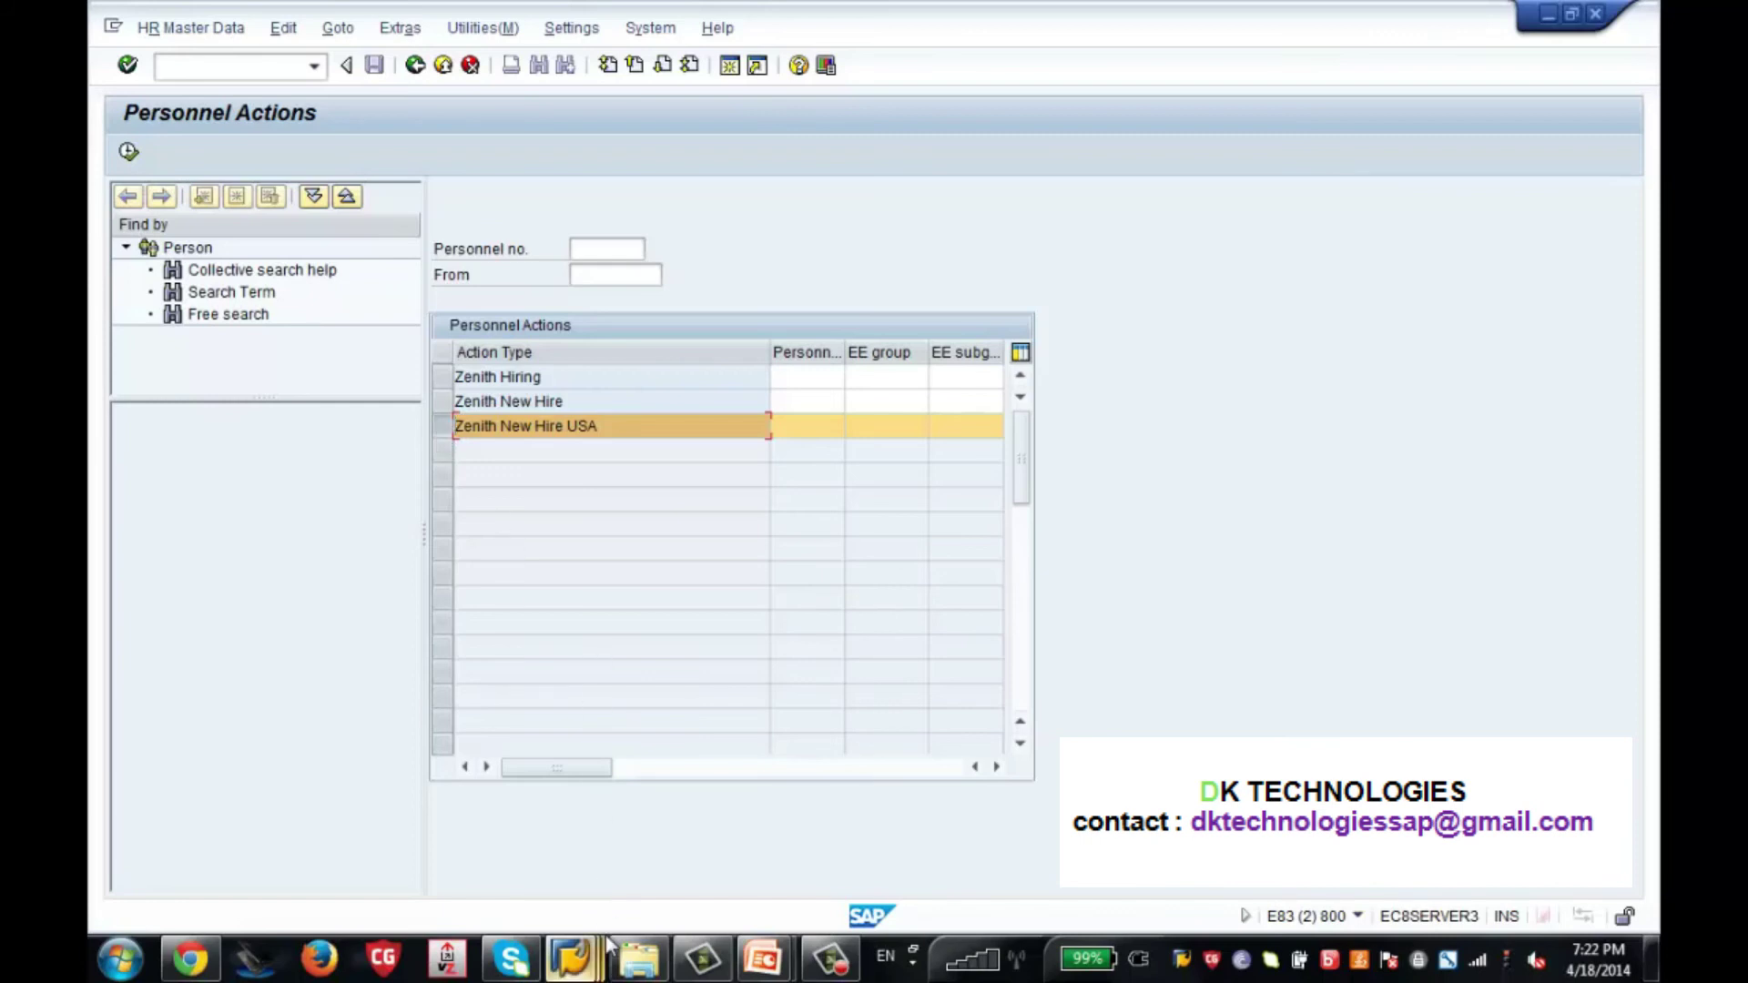
# Go back from the new entries to the Action Menu overview and examine the actions listed for user group 00.
pyautogui.moveTo(571, 956)
pyautogui.click(603, 861)
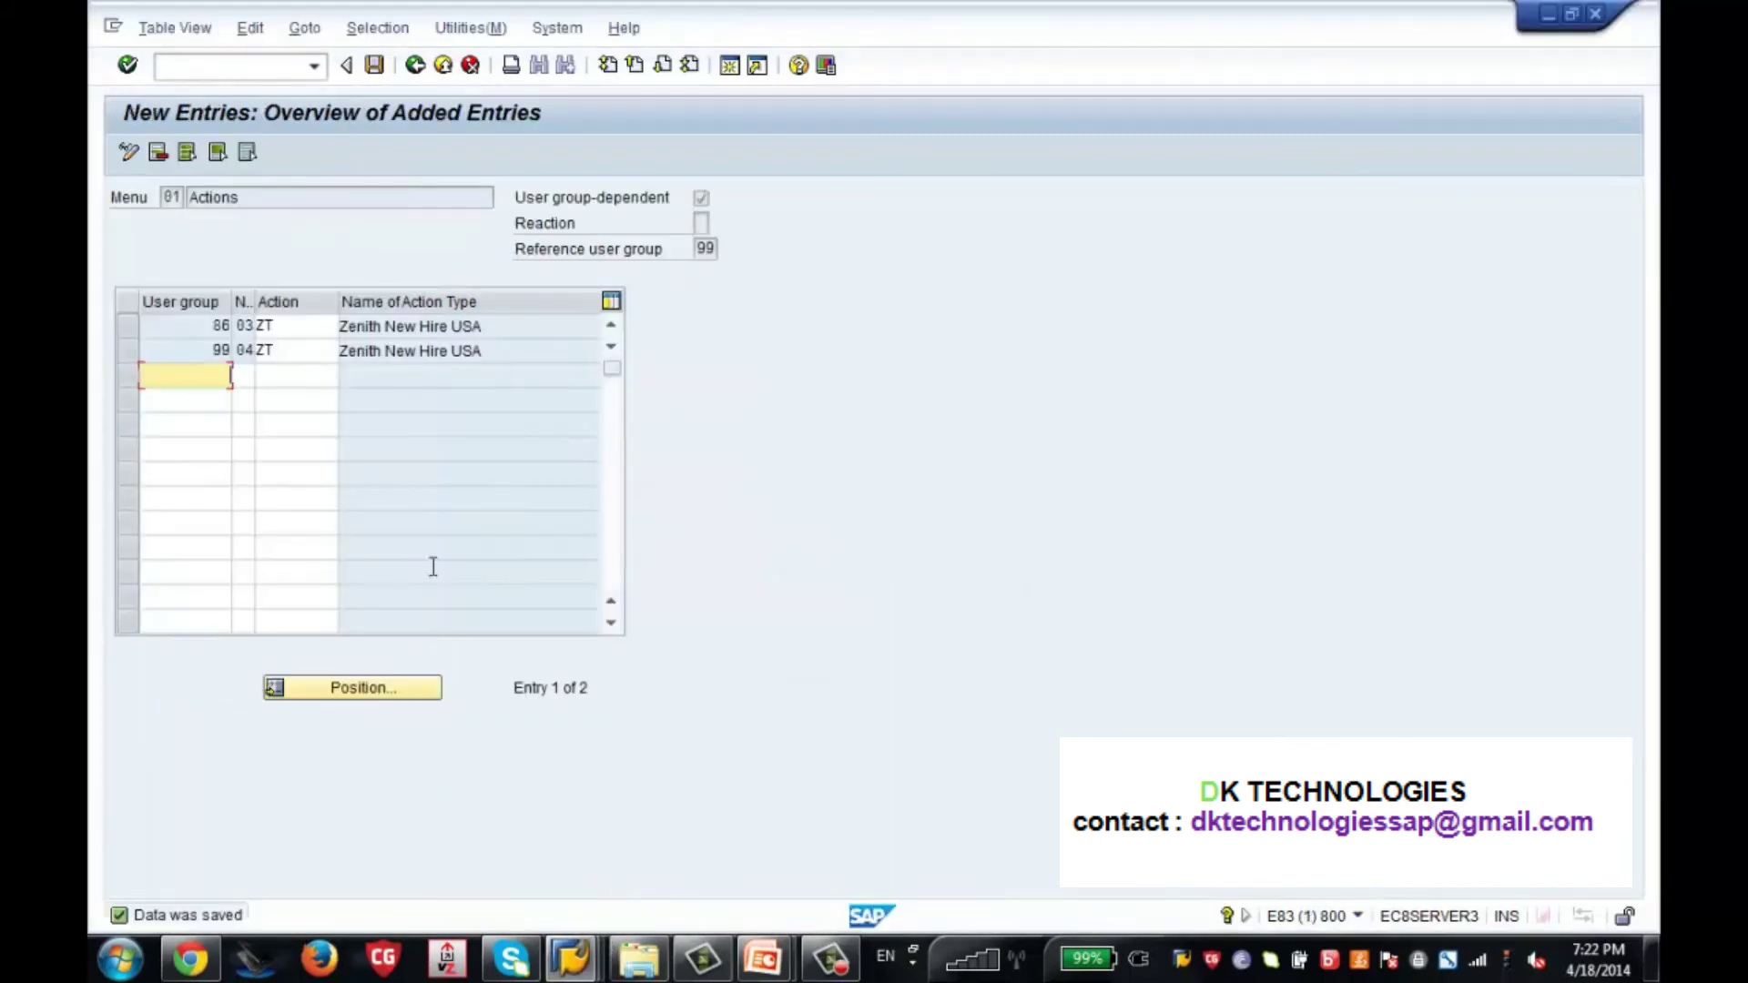
pyautogui.doubleClick(223, 330)
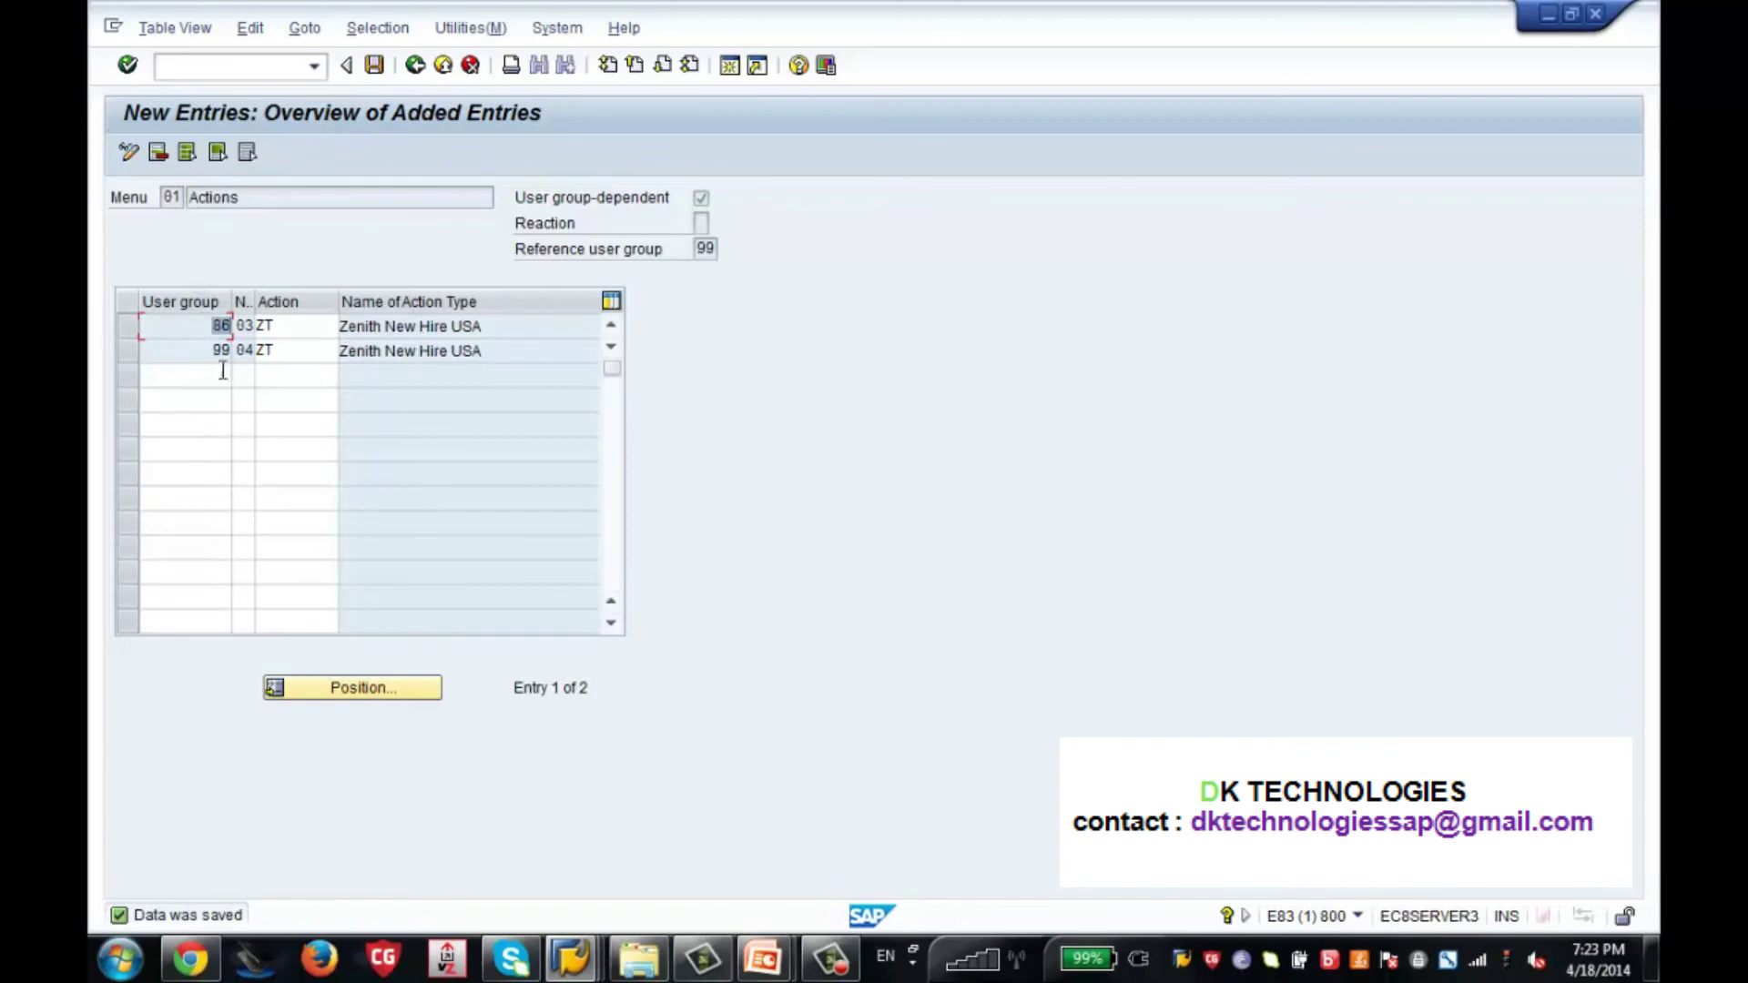
pyautogui.click(412, 69)
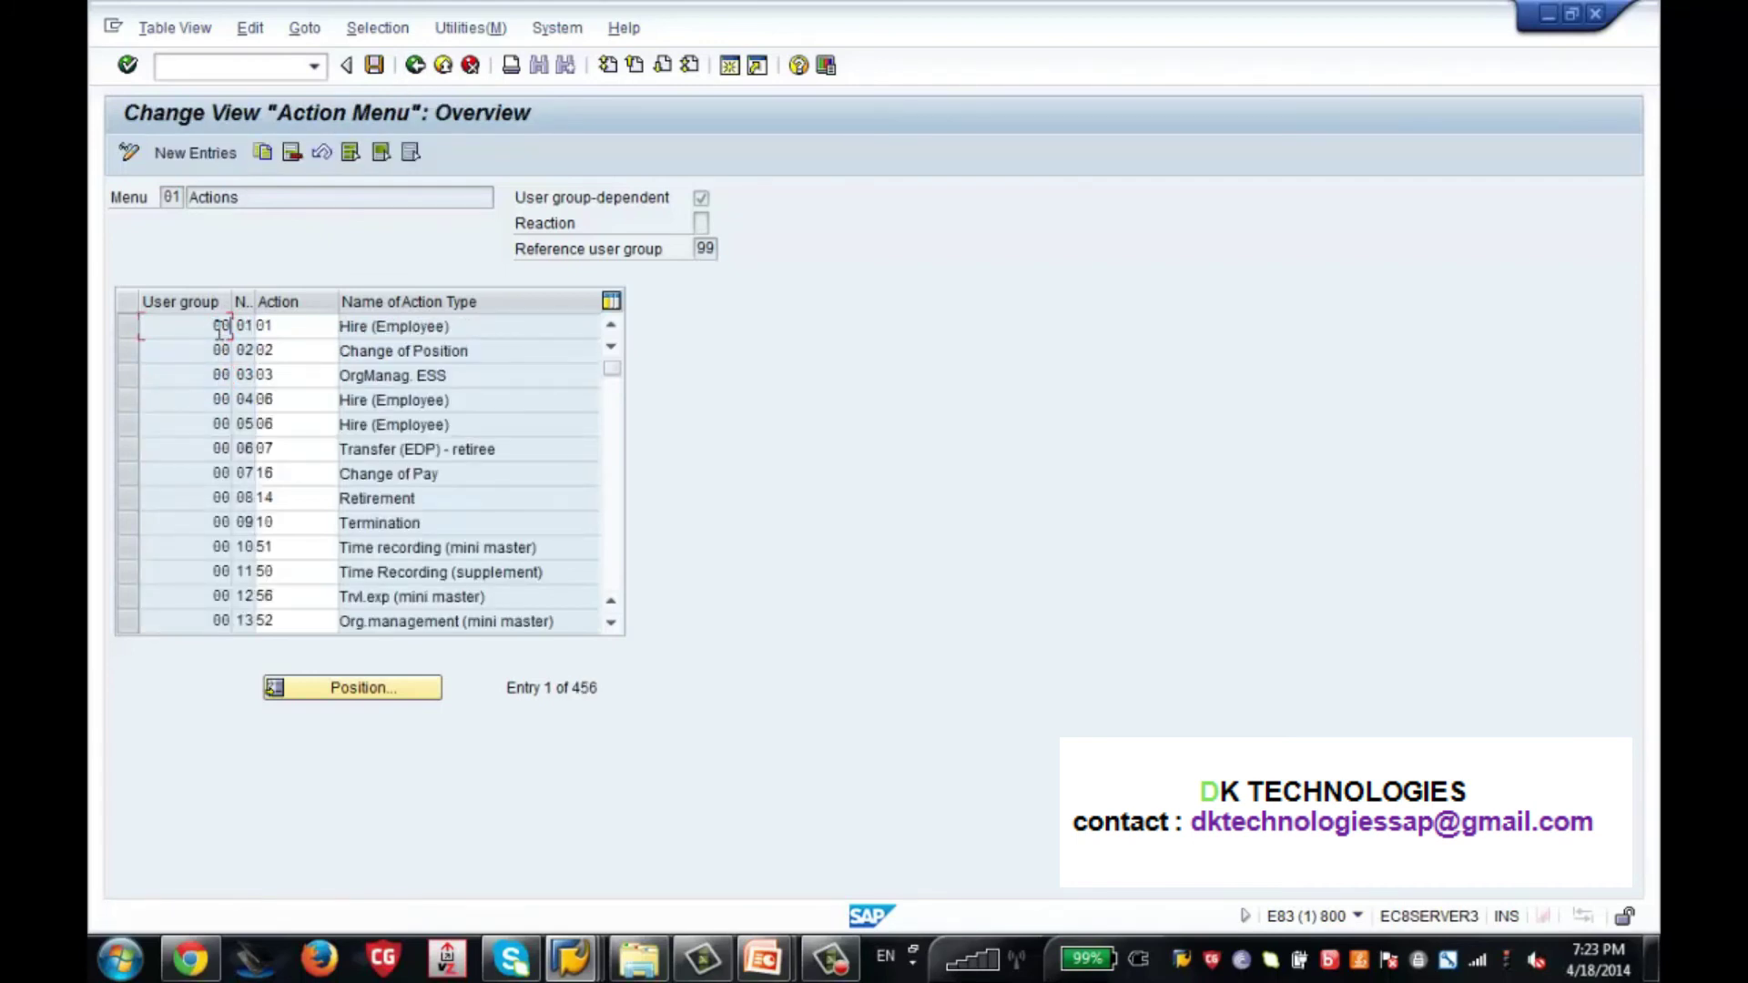
pyautogui.moveTo(210, 326); pyautogui.dragTo(238, 326)
pyautogui.click(614, 545)
pyautogui.click(614, 545)
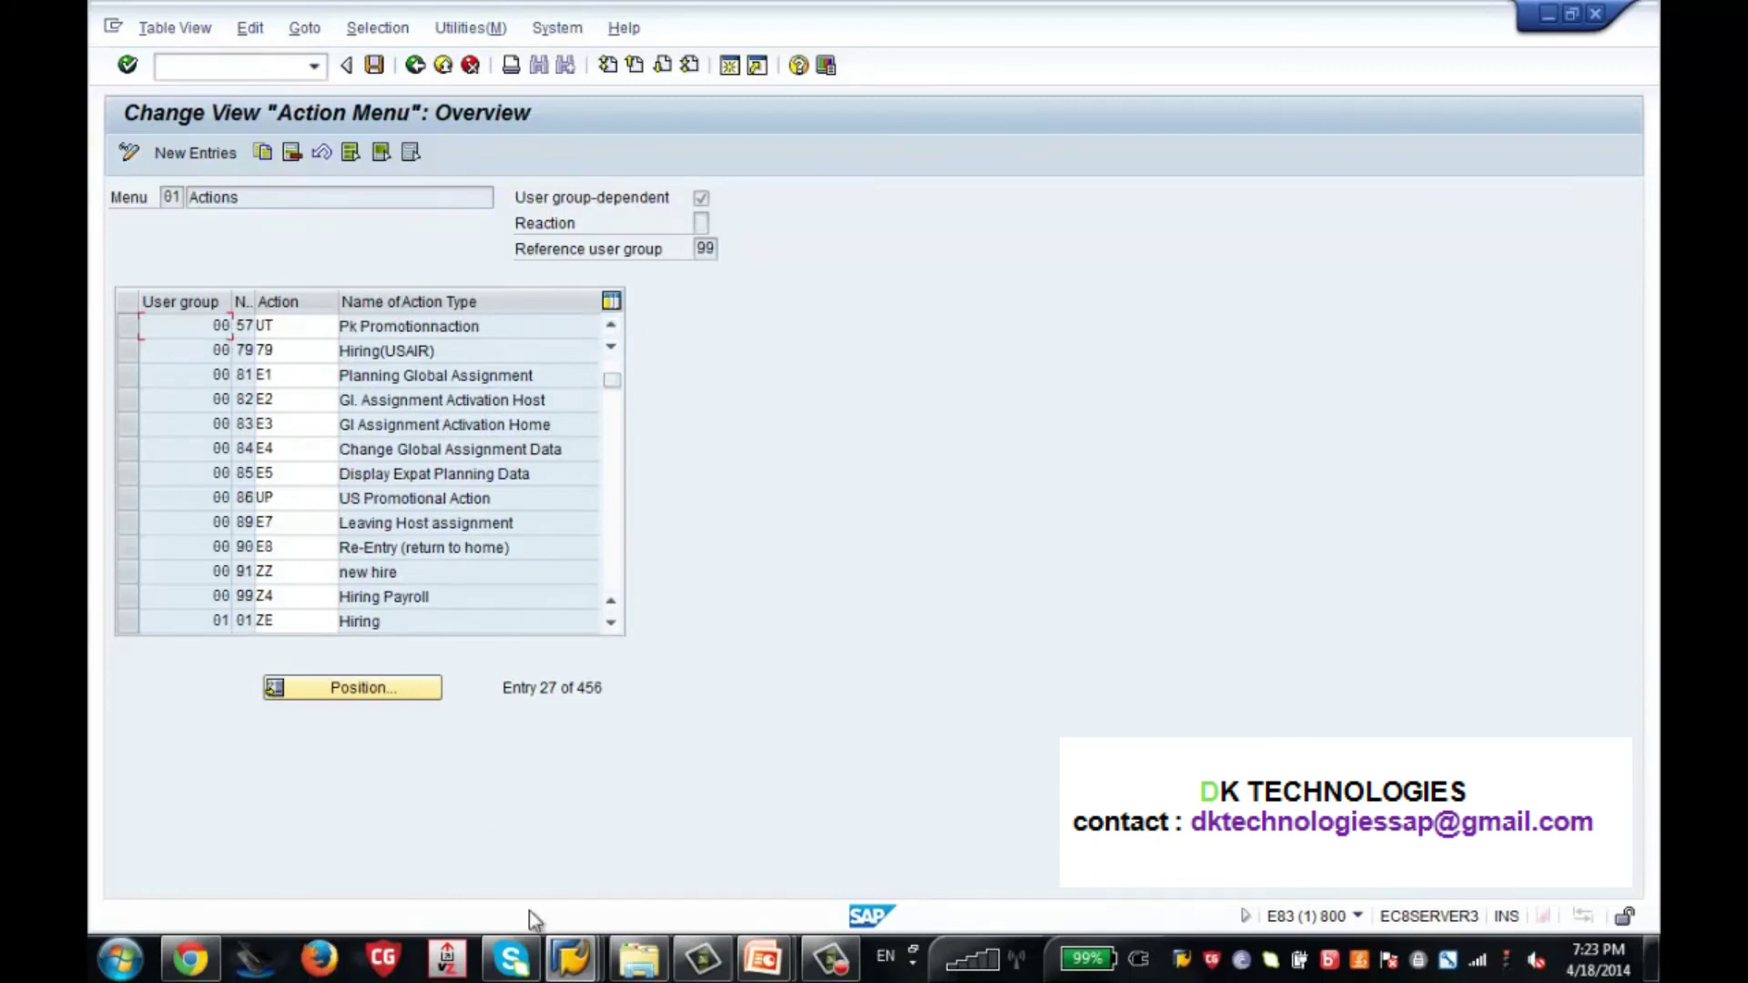
# Switch to the Personnel Actions session and open the parameters of the own user profile.
pyautogui.moveTo(571, 956)
pyautogui.click(818, 856)
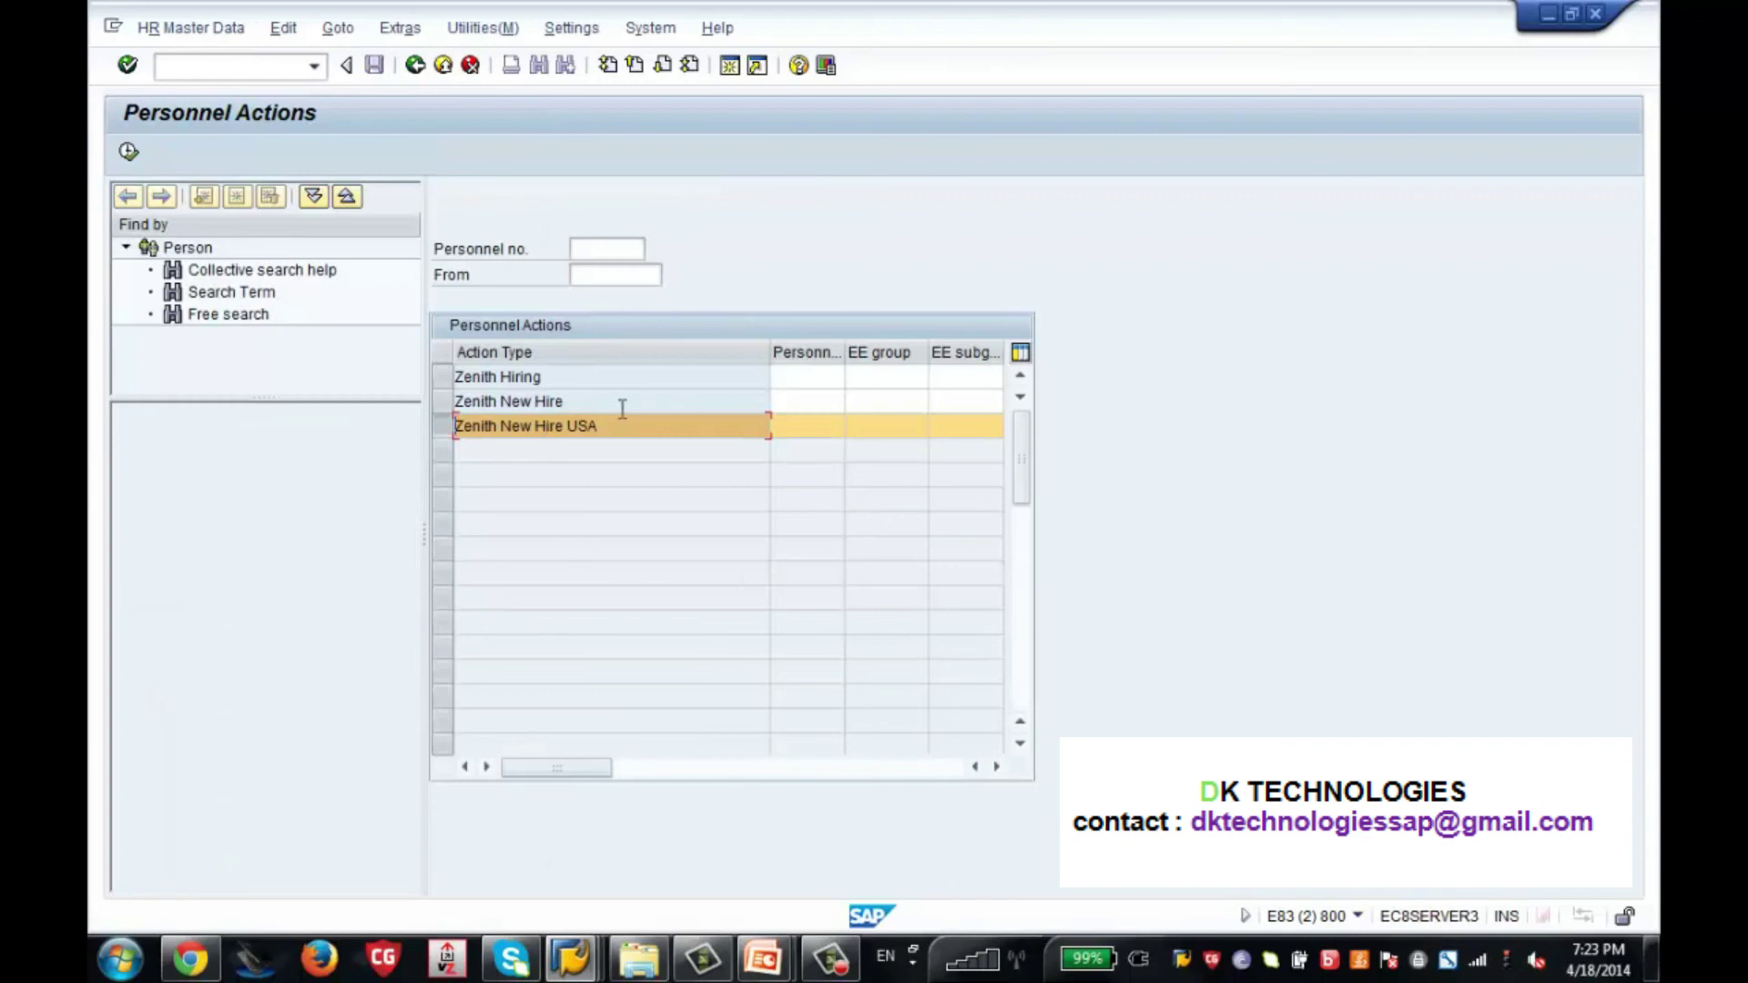
pyautogui.click(646, 29)
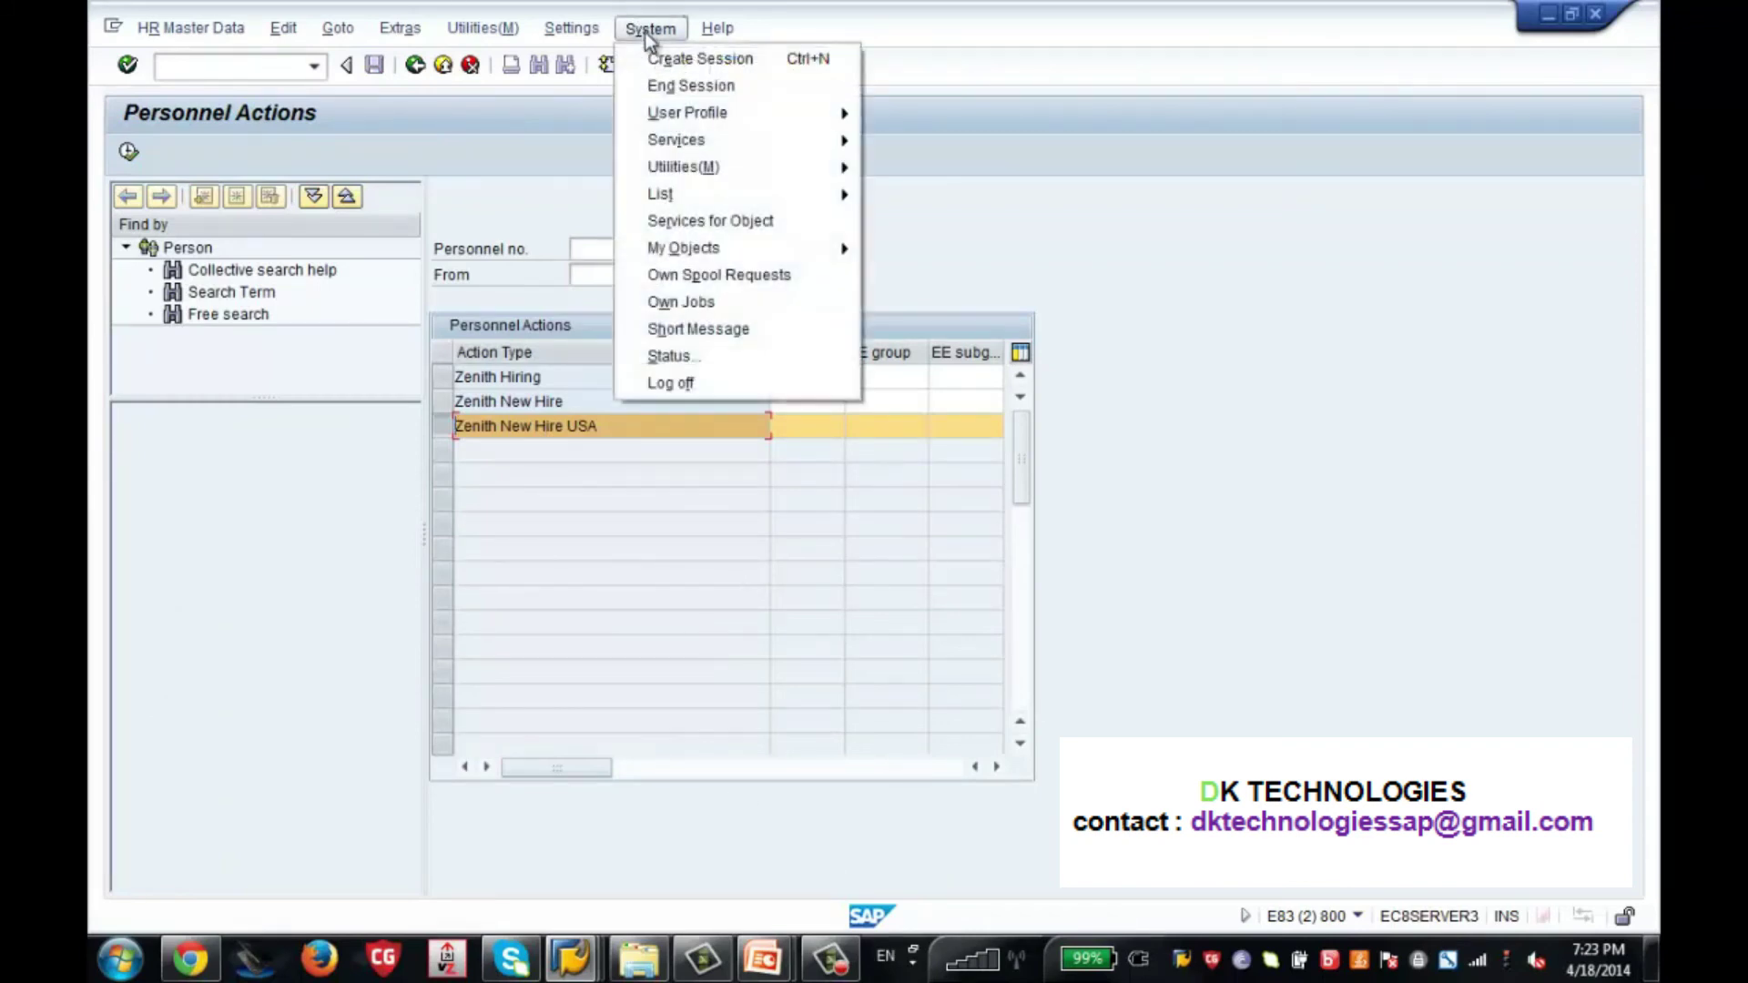
pyautogui.moveTo(838, 136)
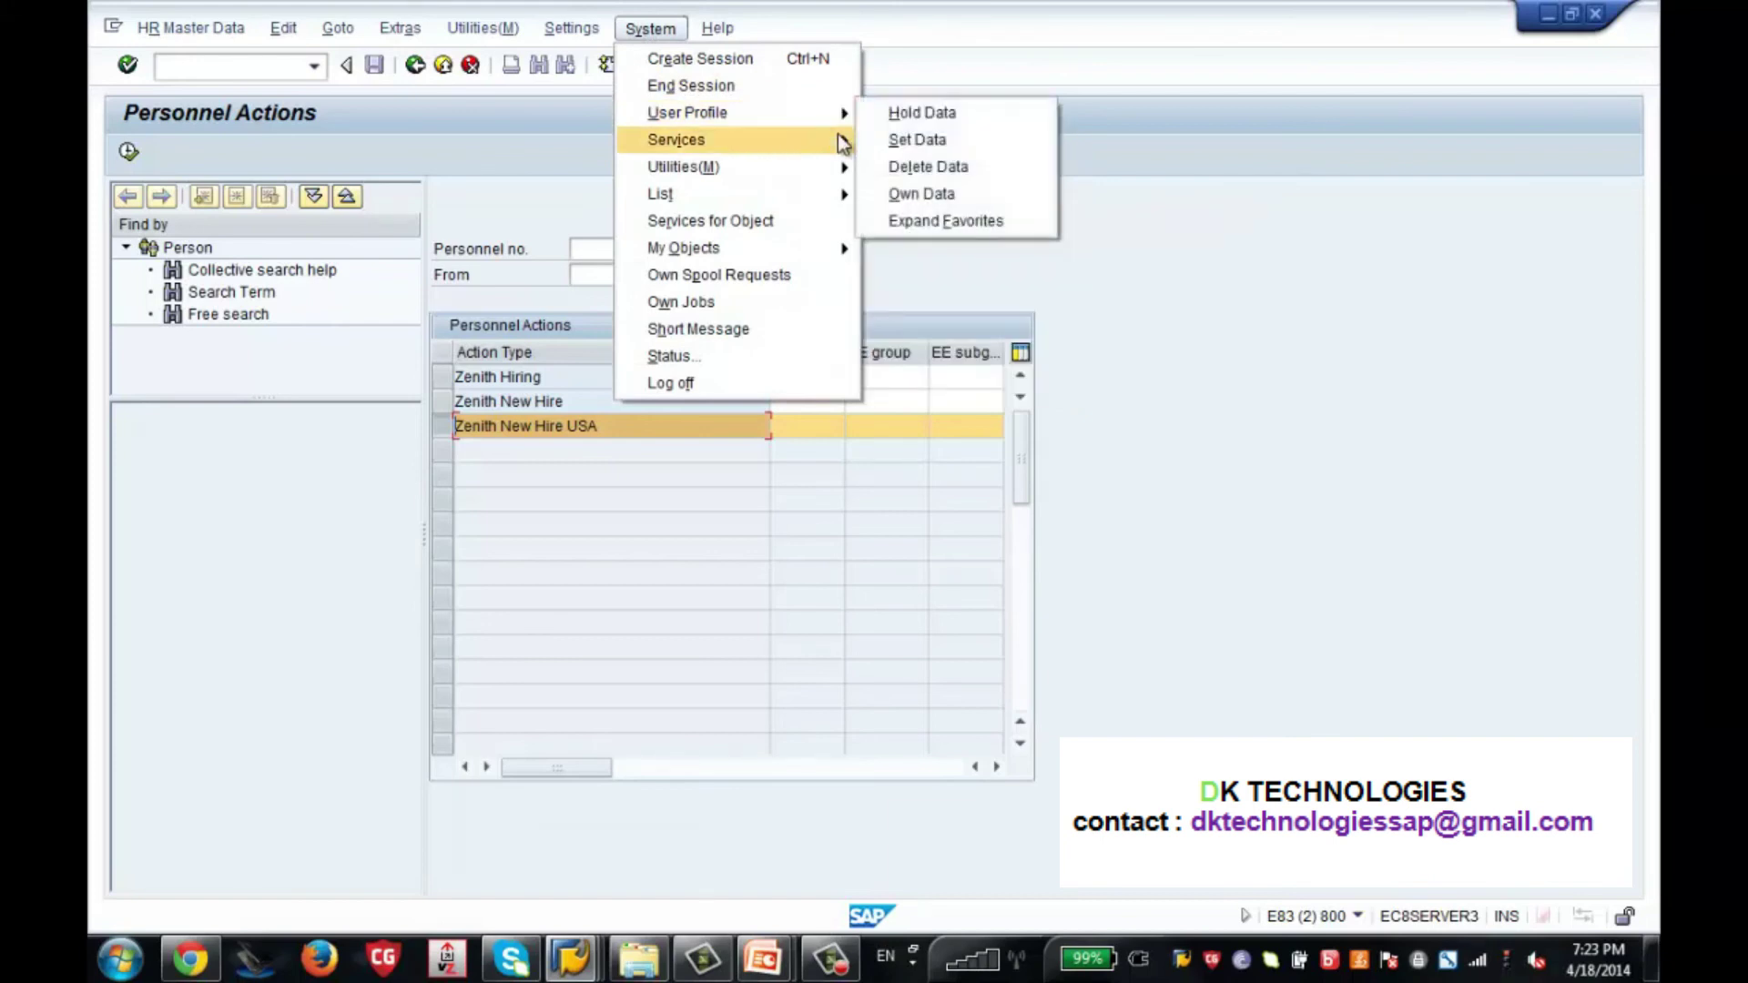
pyautogui.click(884, 191)
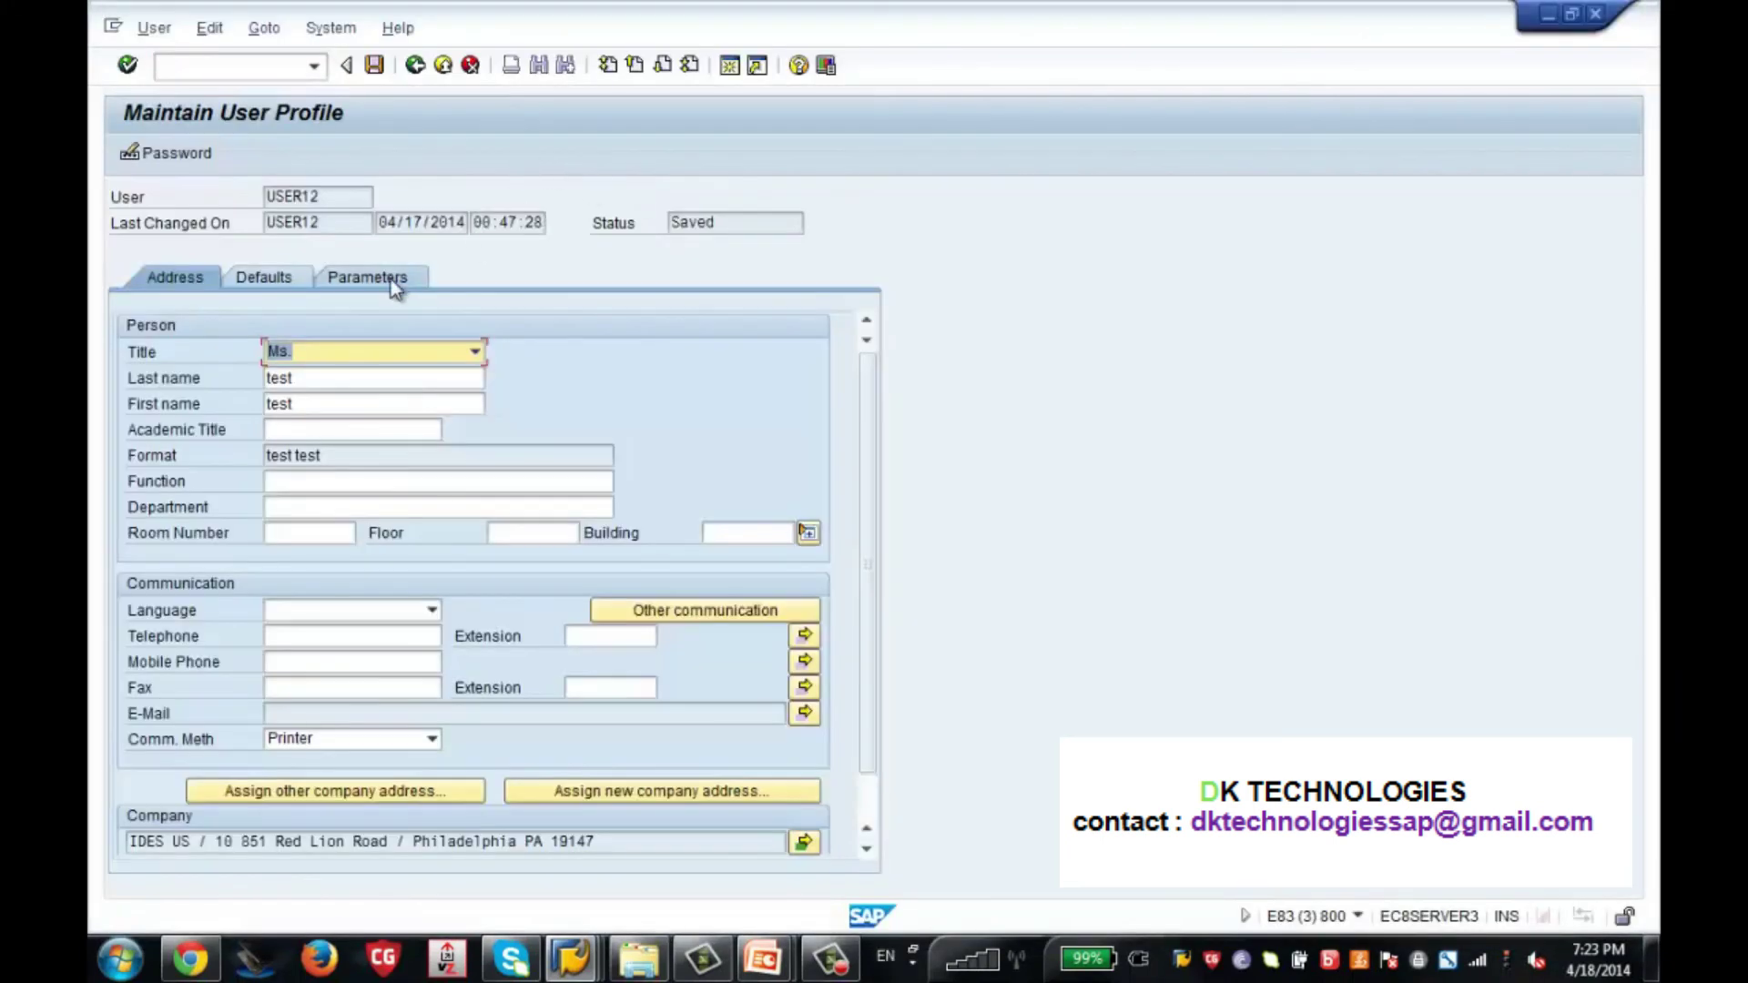
pyautogui.click(392, 283)
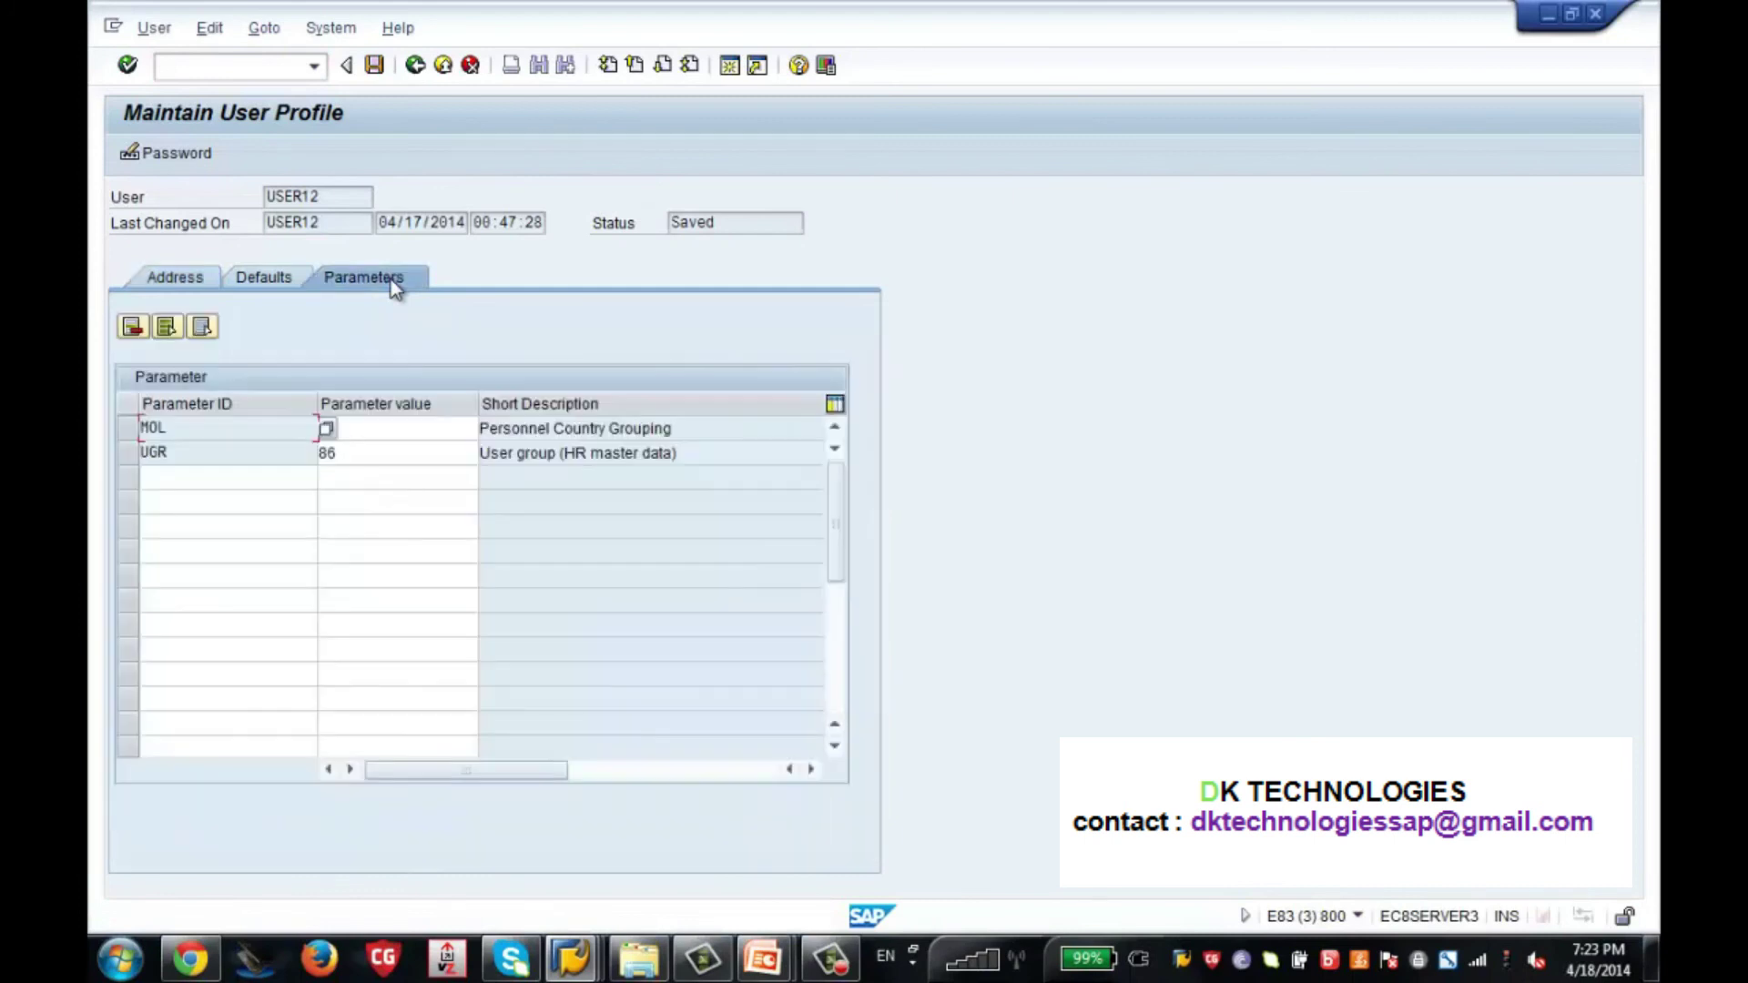
# Set user parameter UGR to 00 and MOL to 10, and save the user profile.
pyautogui.click(376, 460)
pyautogui.press('BackSpace')
pyautogui.press('BackSpace')
pyautogui.write('00')
pyautogui.press('Return')
pyautogui.write('10')
pyautogui.click(382, 73)
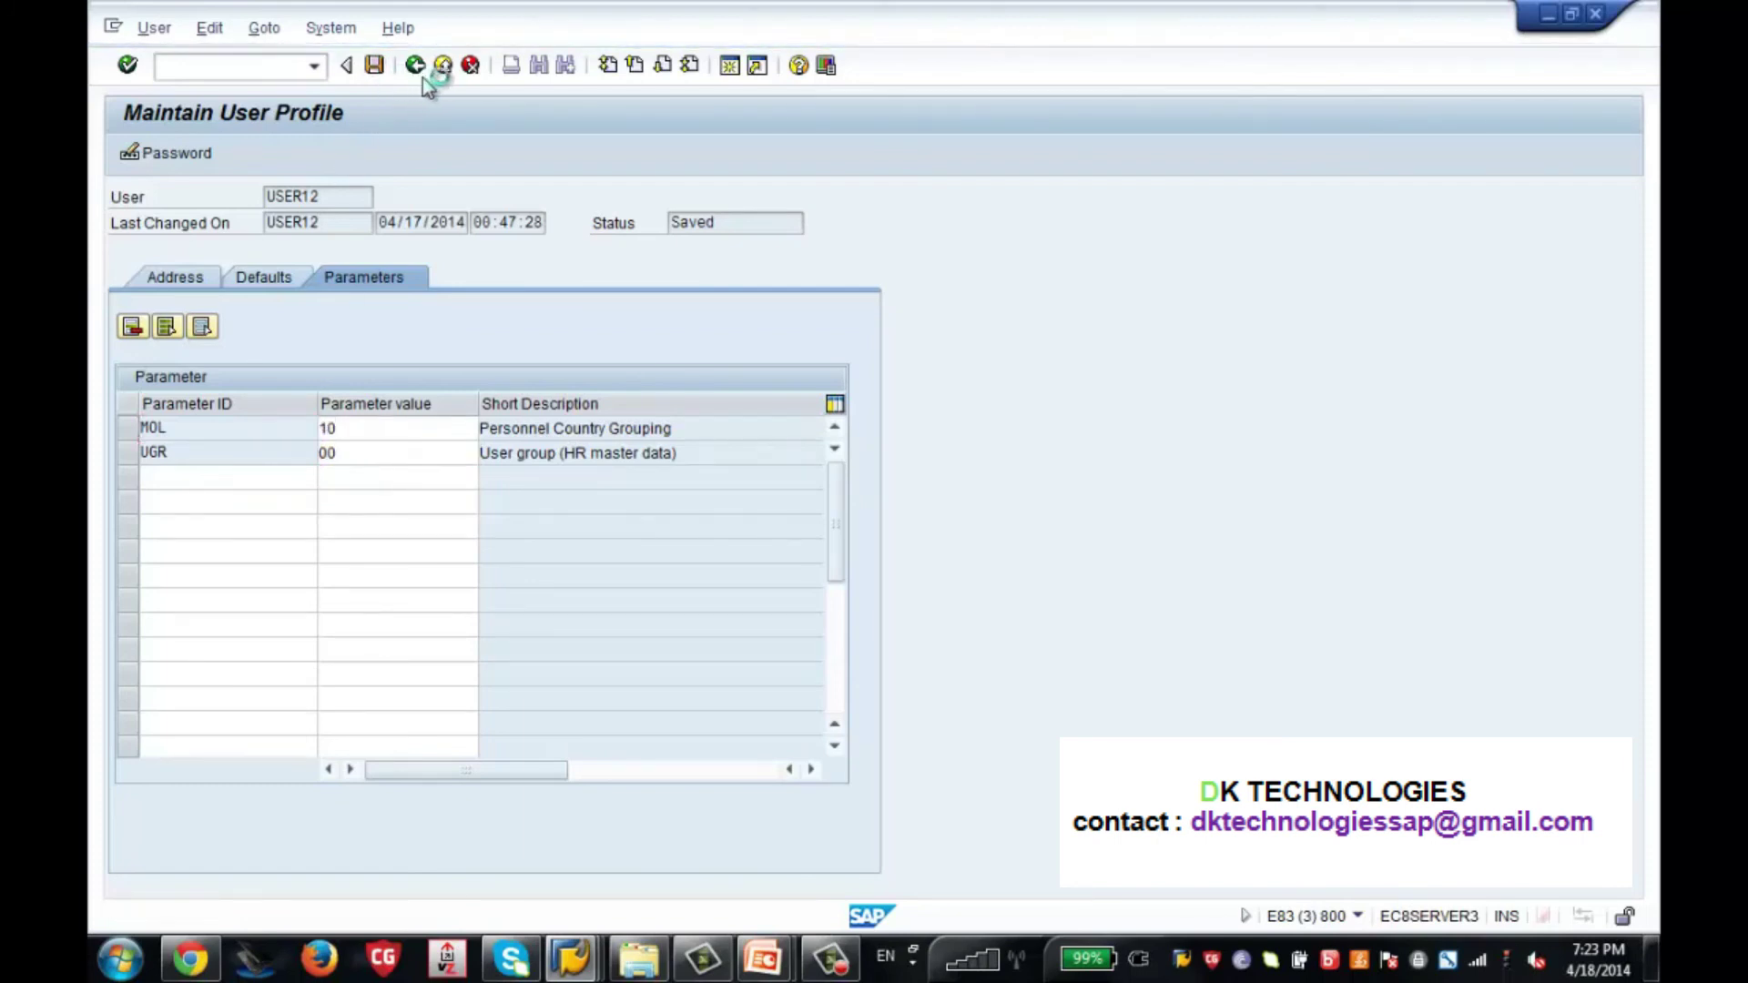
# Leave the user profile and start transaction PA40 to check the list of personnel actions.
pyautogui.click(422, 78)
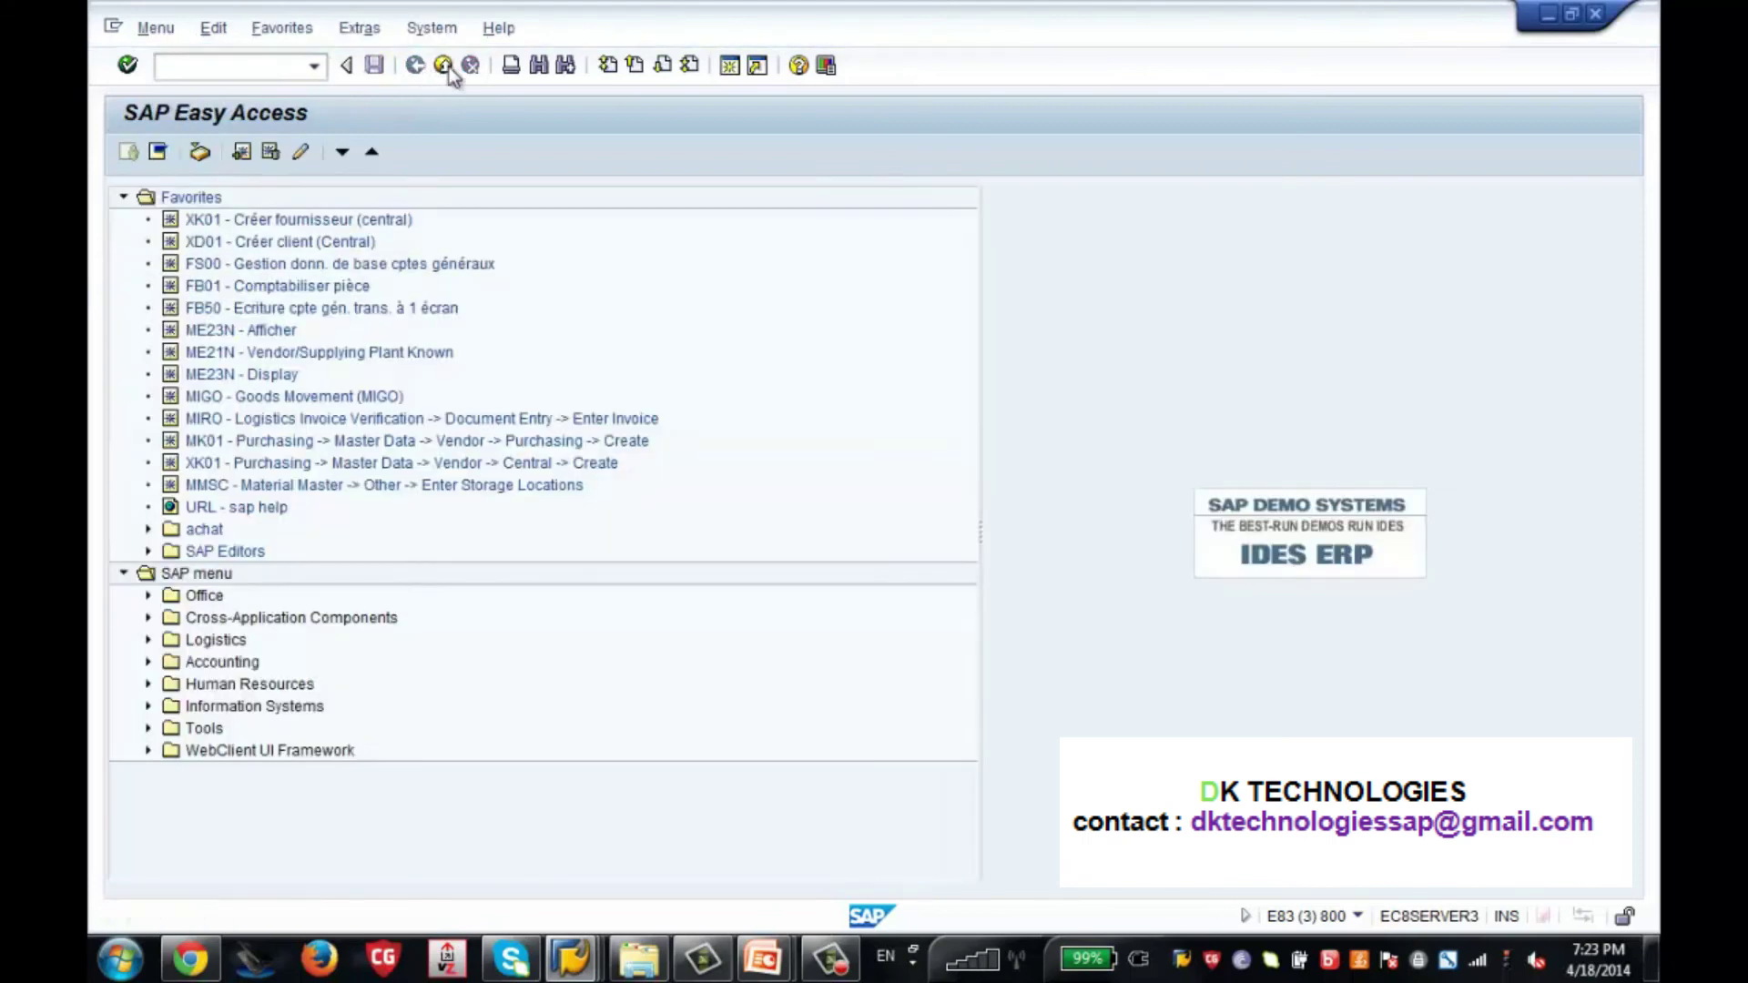
pyautogui.click(449, 73)
pyautogui.click(419, 73)
pyautogui.write('pa40')
pyautogui.press('Return')
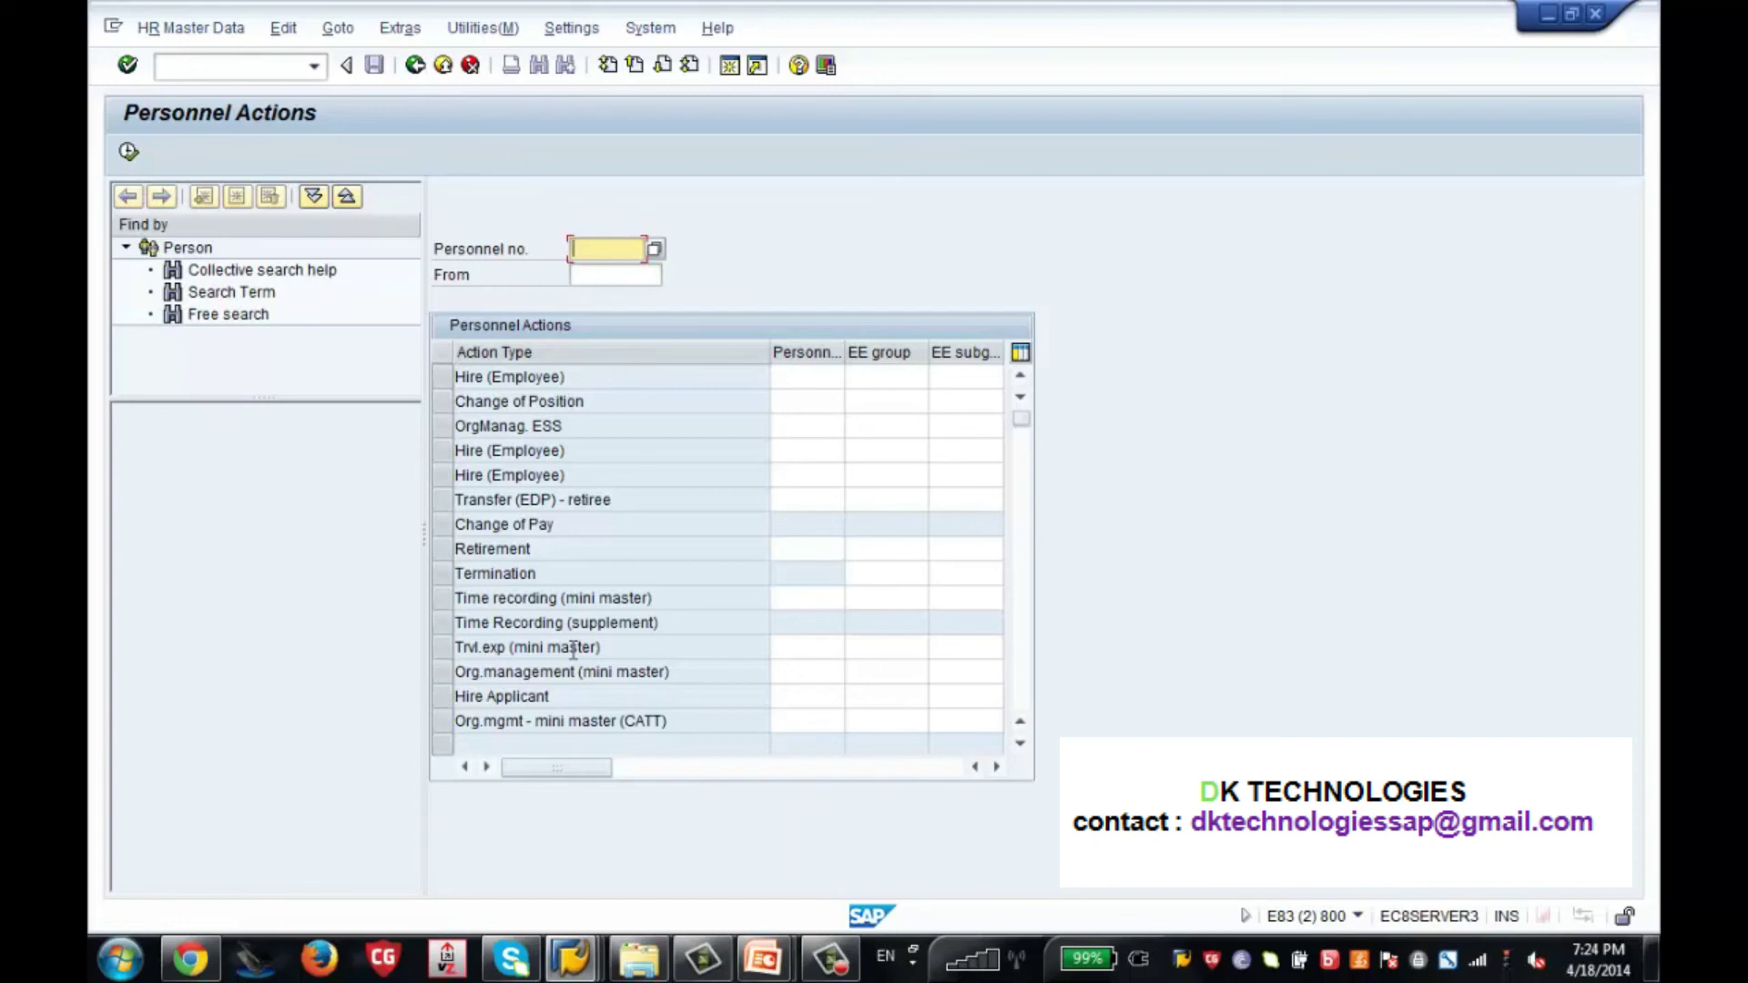
# Try to open the own user data from the Personnel Actions screen.
pyautogui.click(641, 31)
pyautogui.moveTo(714, 113)
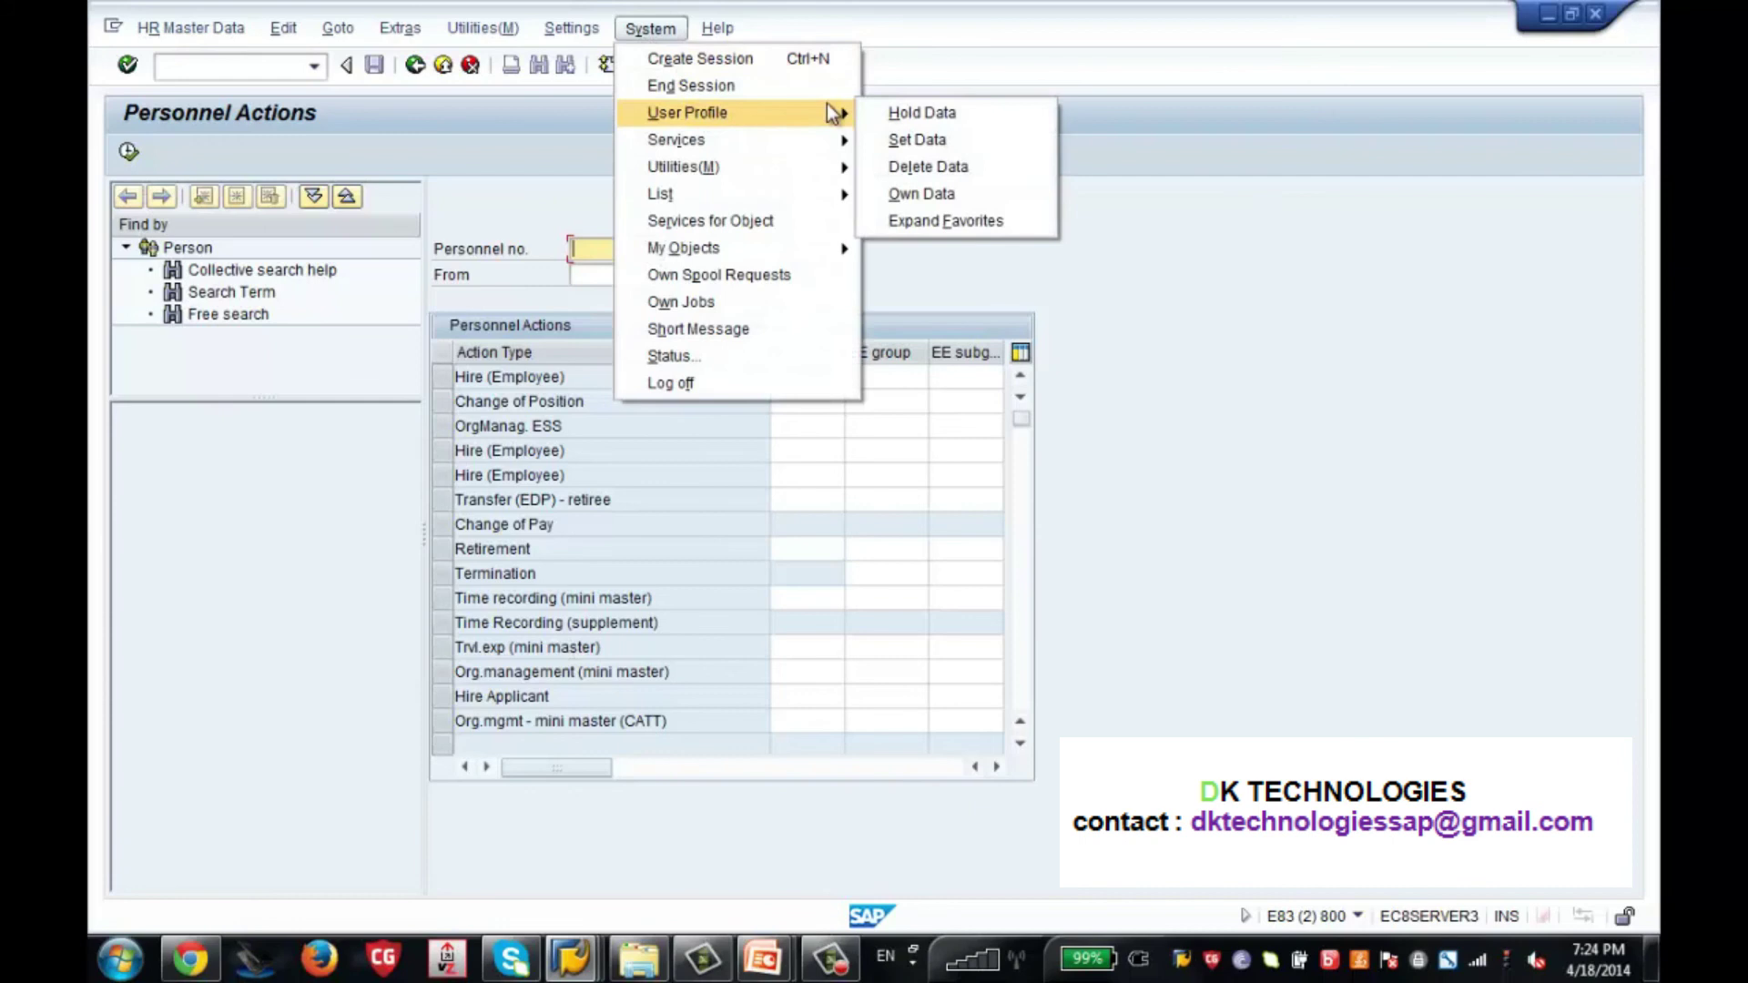
pyautogui.click(919, 193)
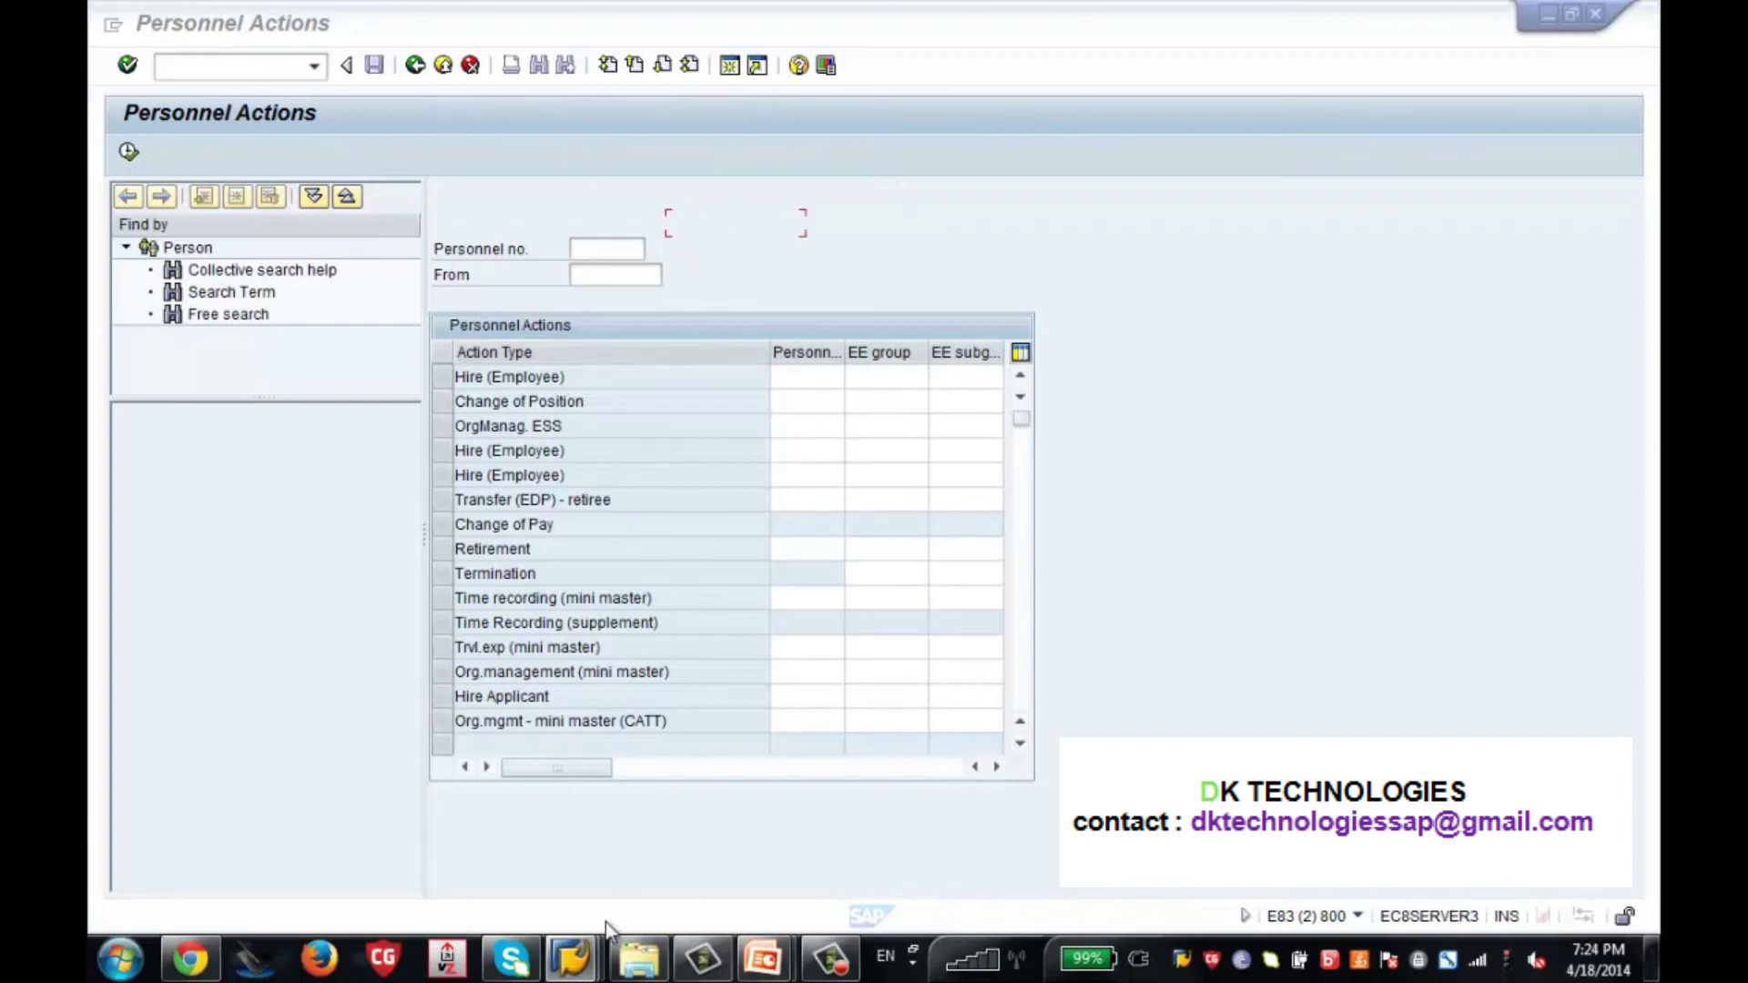
# Switch to the Action Menu overview session and try to open the own user data from there.
pyautogui.moveTo(571, 958)
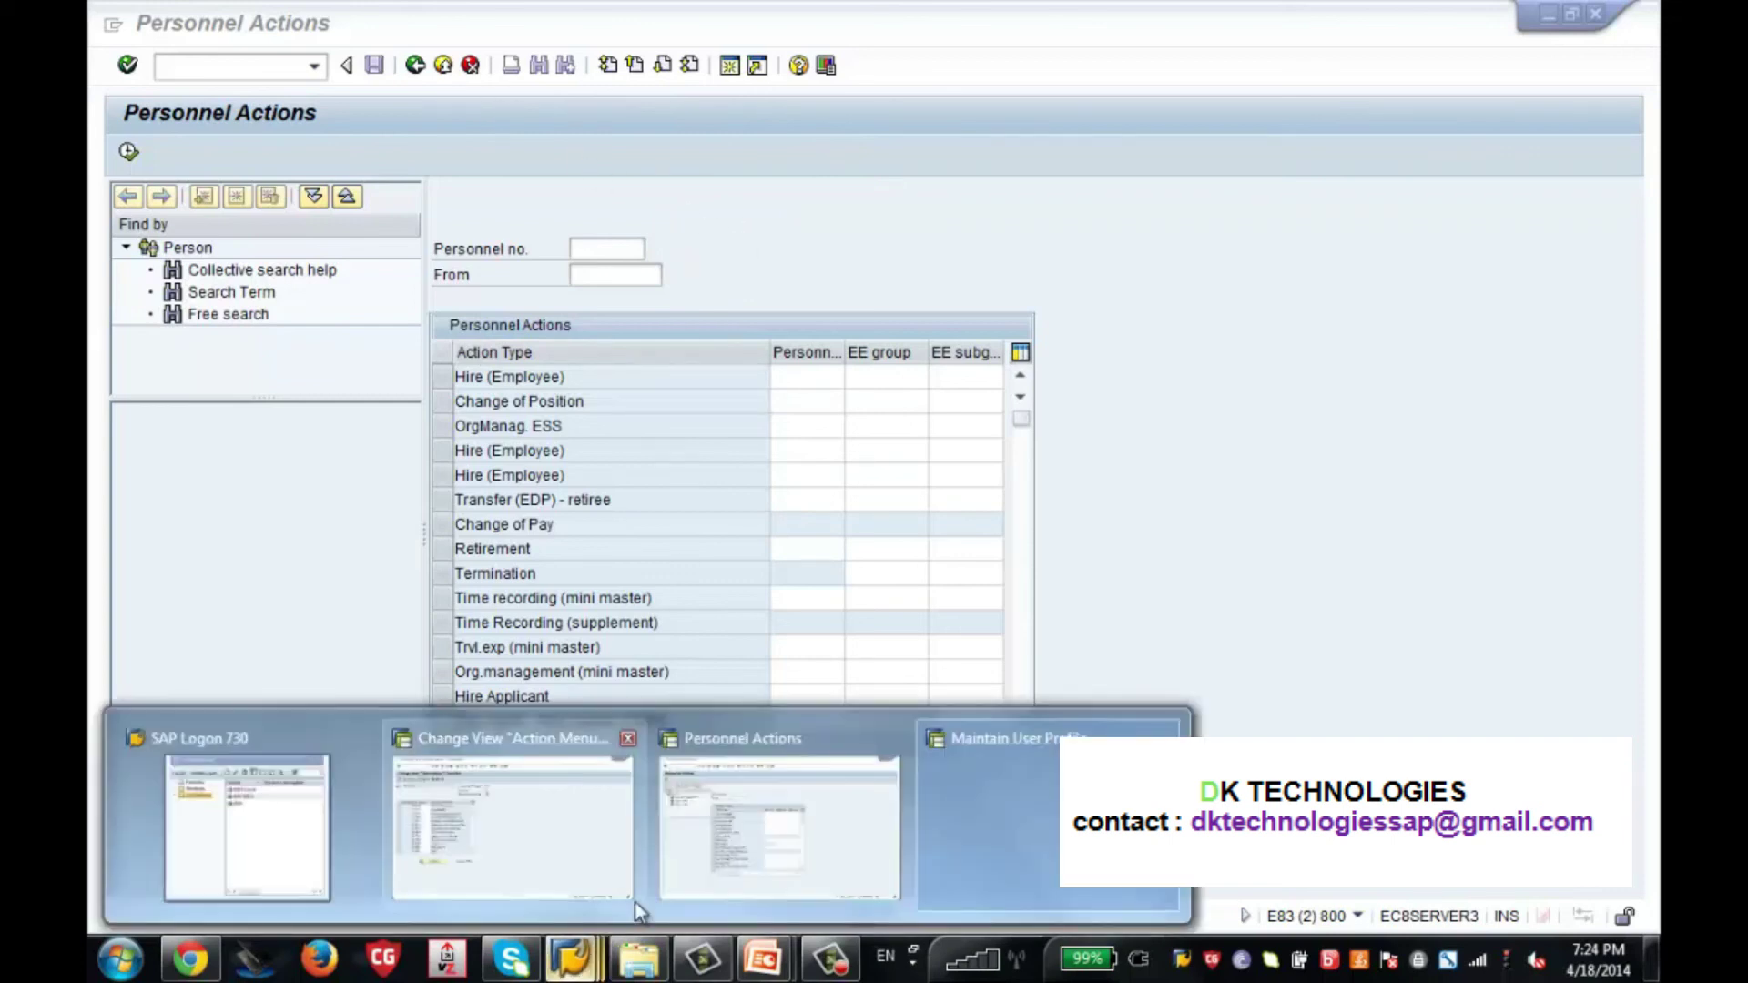
pyautogui.click(556, 895)
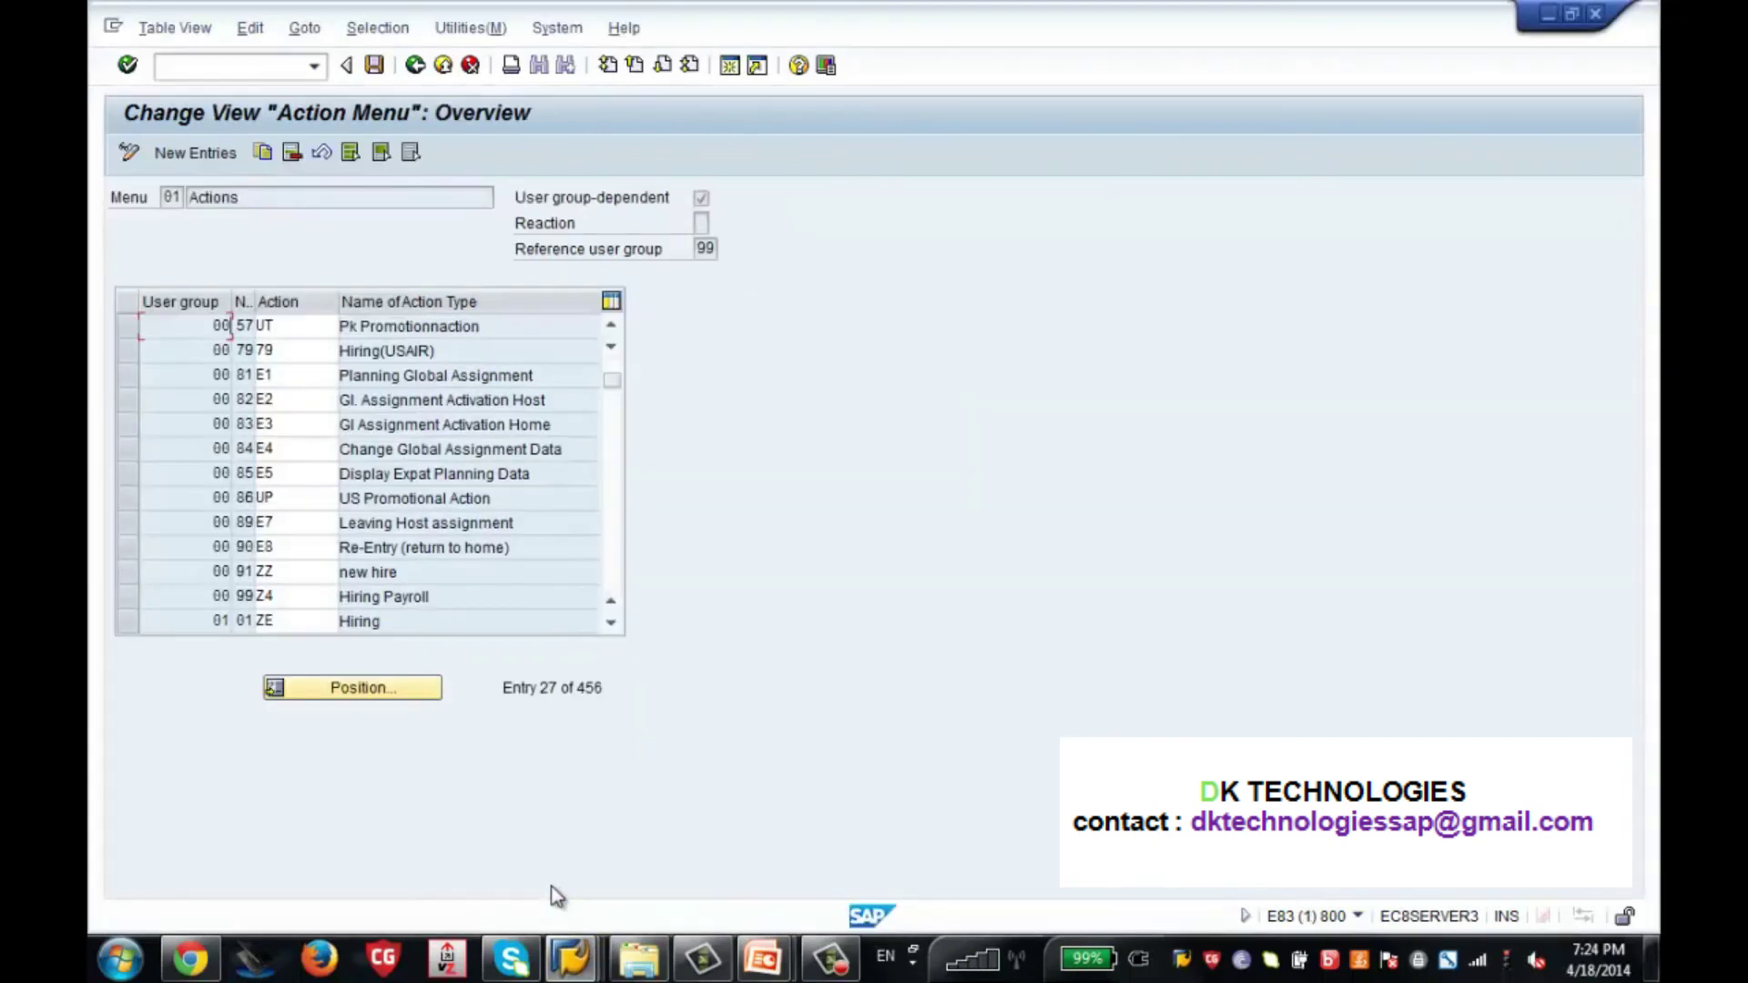
pyautogui.click(556, 30)
pyautogui.moveTo(574, 112)
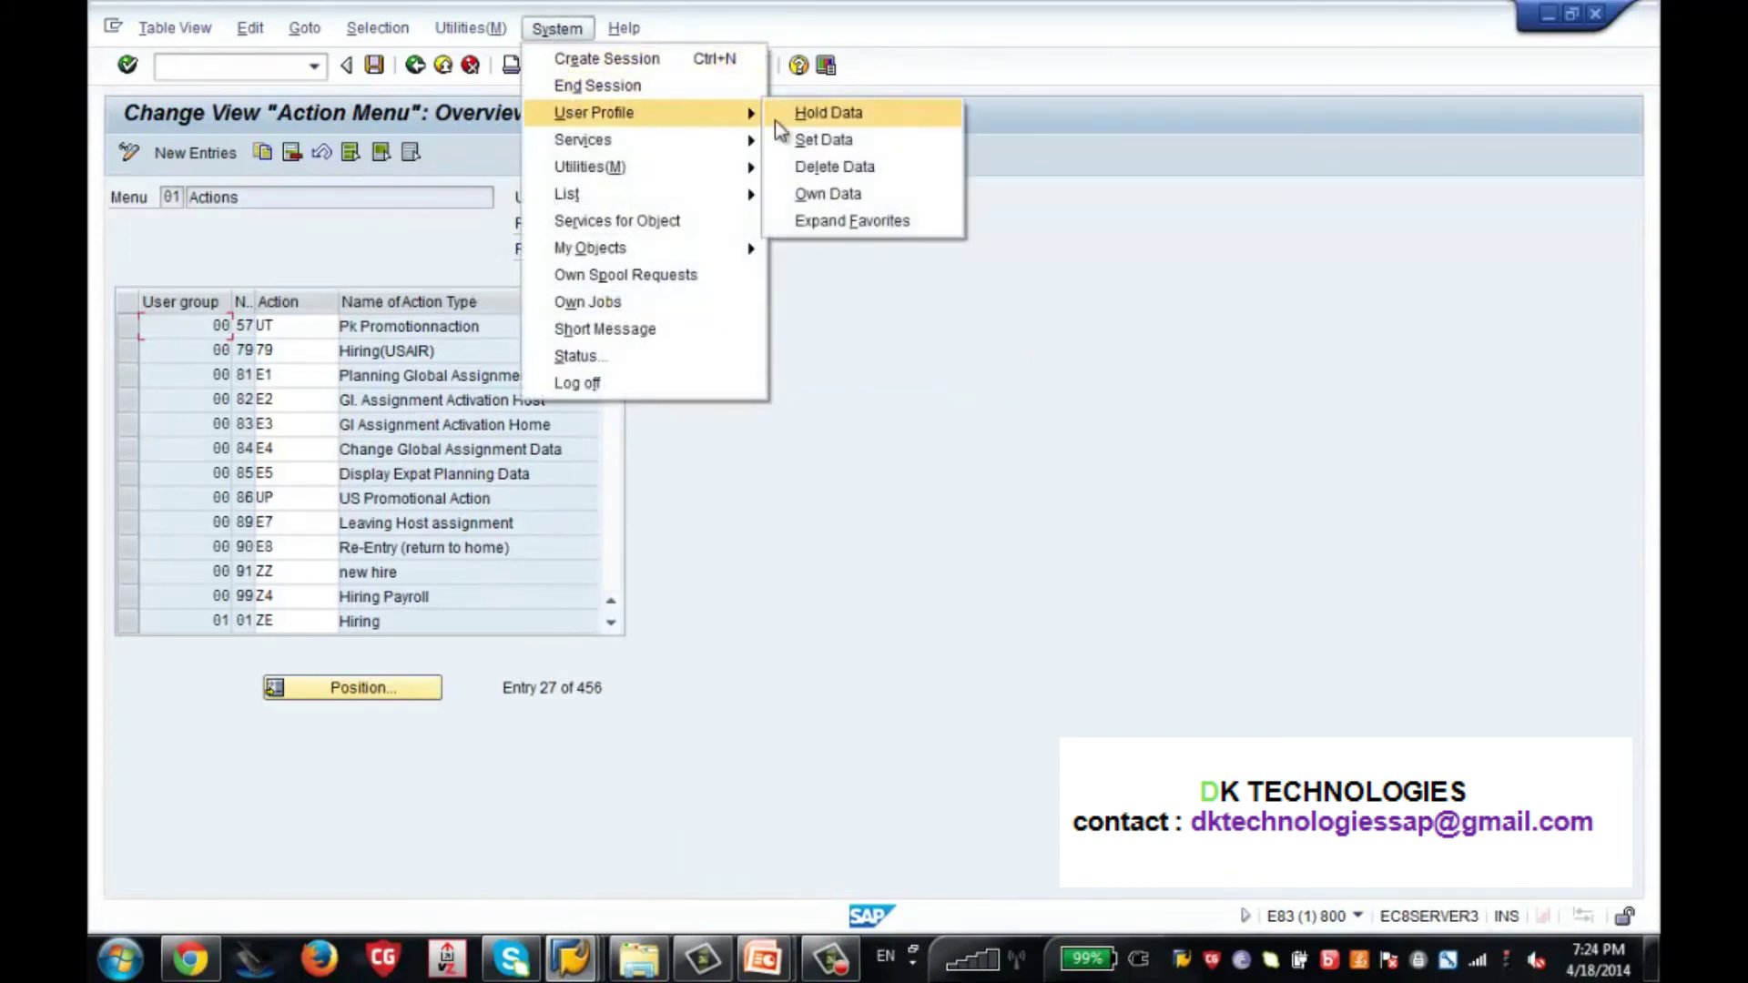
pyautogui.click(812, 194)
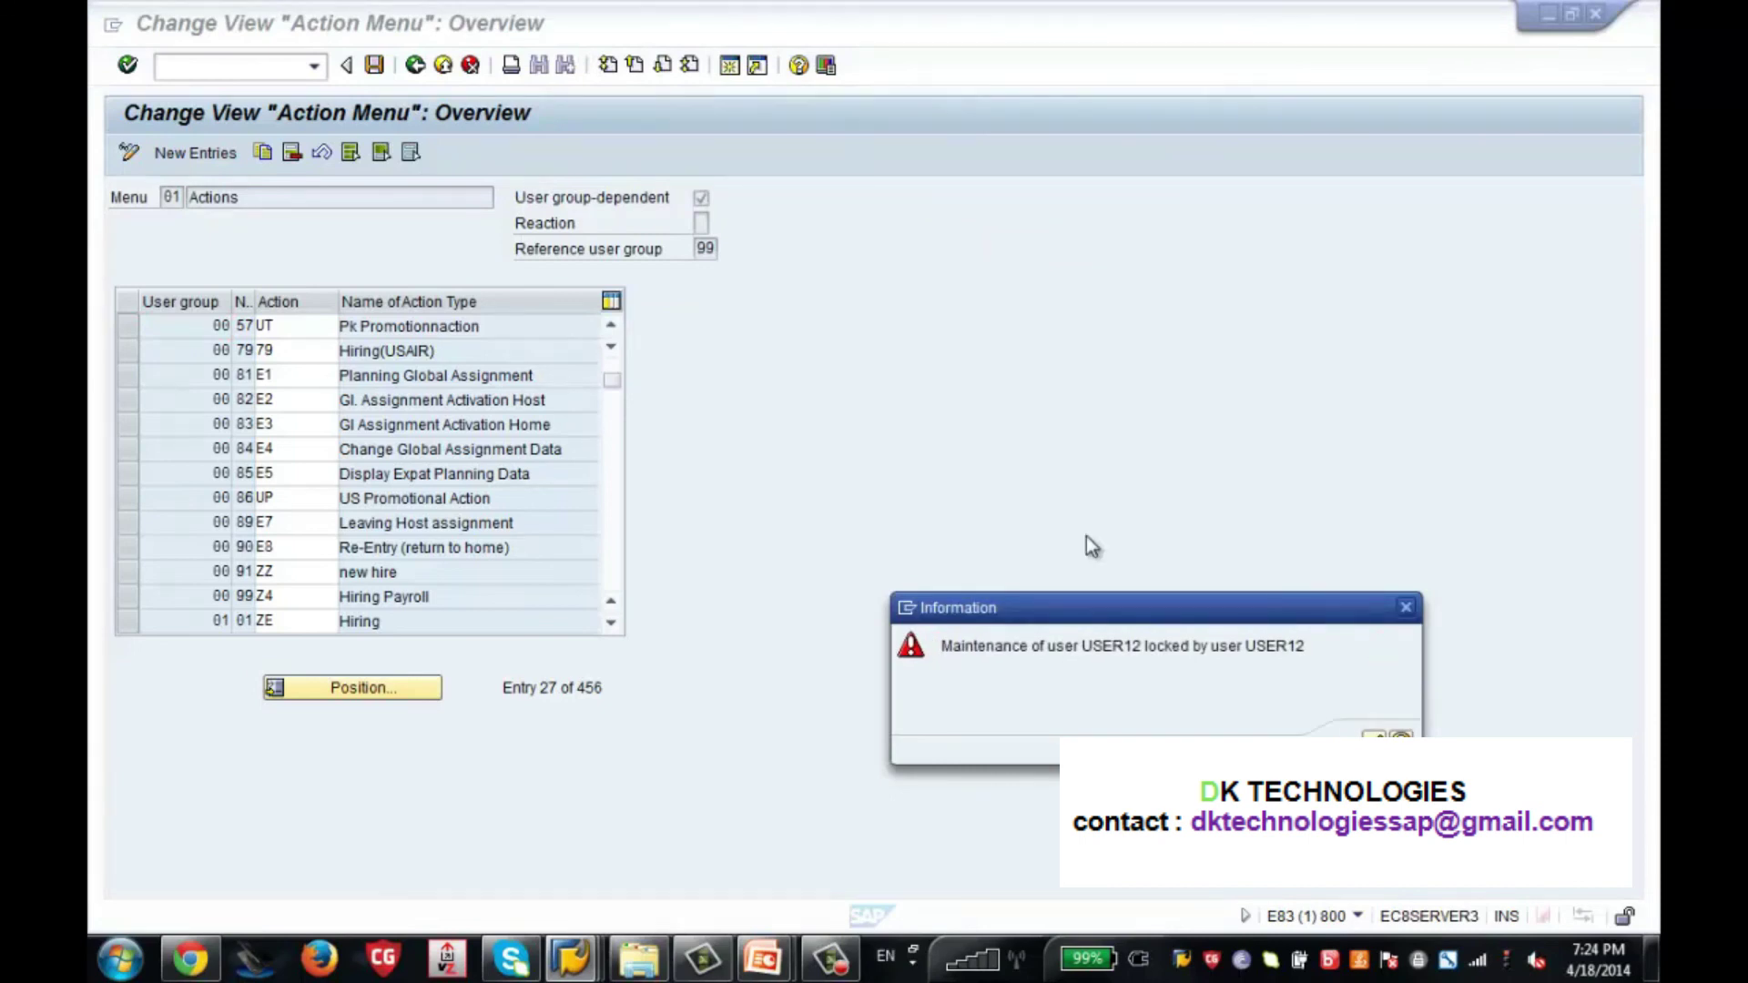
pyautogui.press('Return')
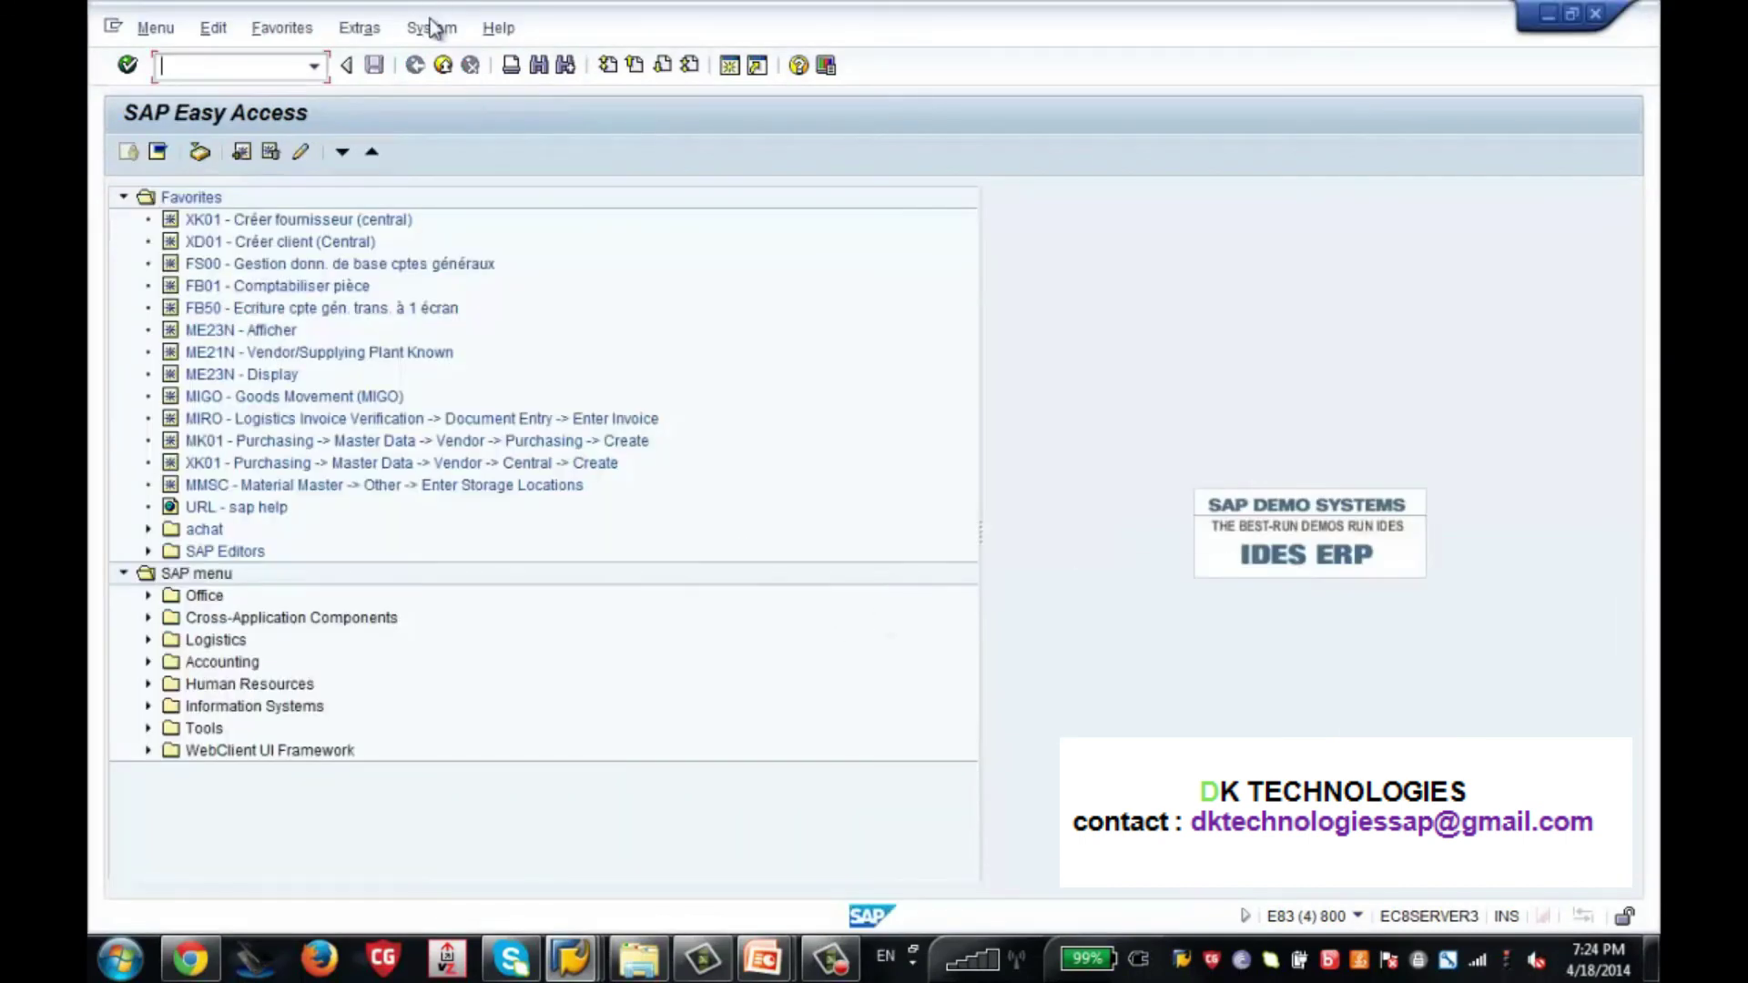
# Try to open the own user data from the SAP Easy Access session.
pyautogui.click(432, 28)
pyautogui.moveTo(616, 118)
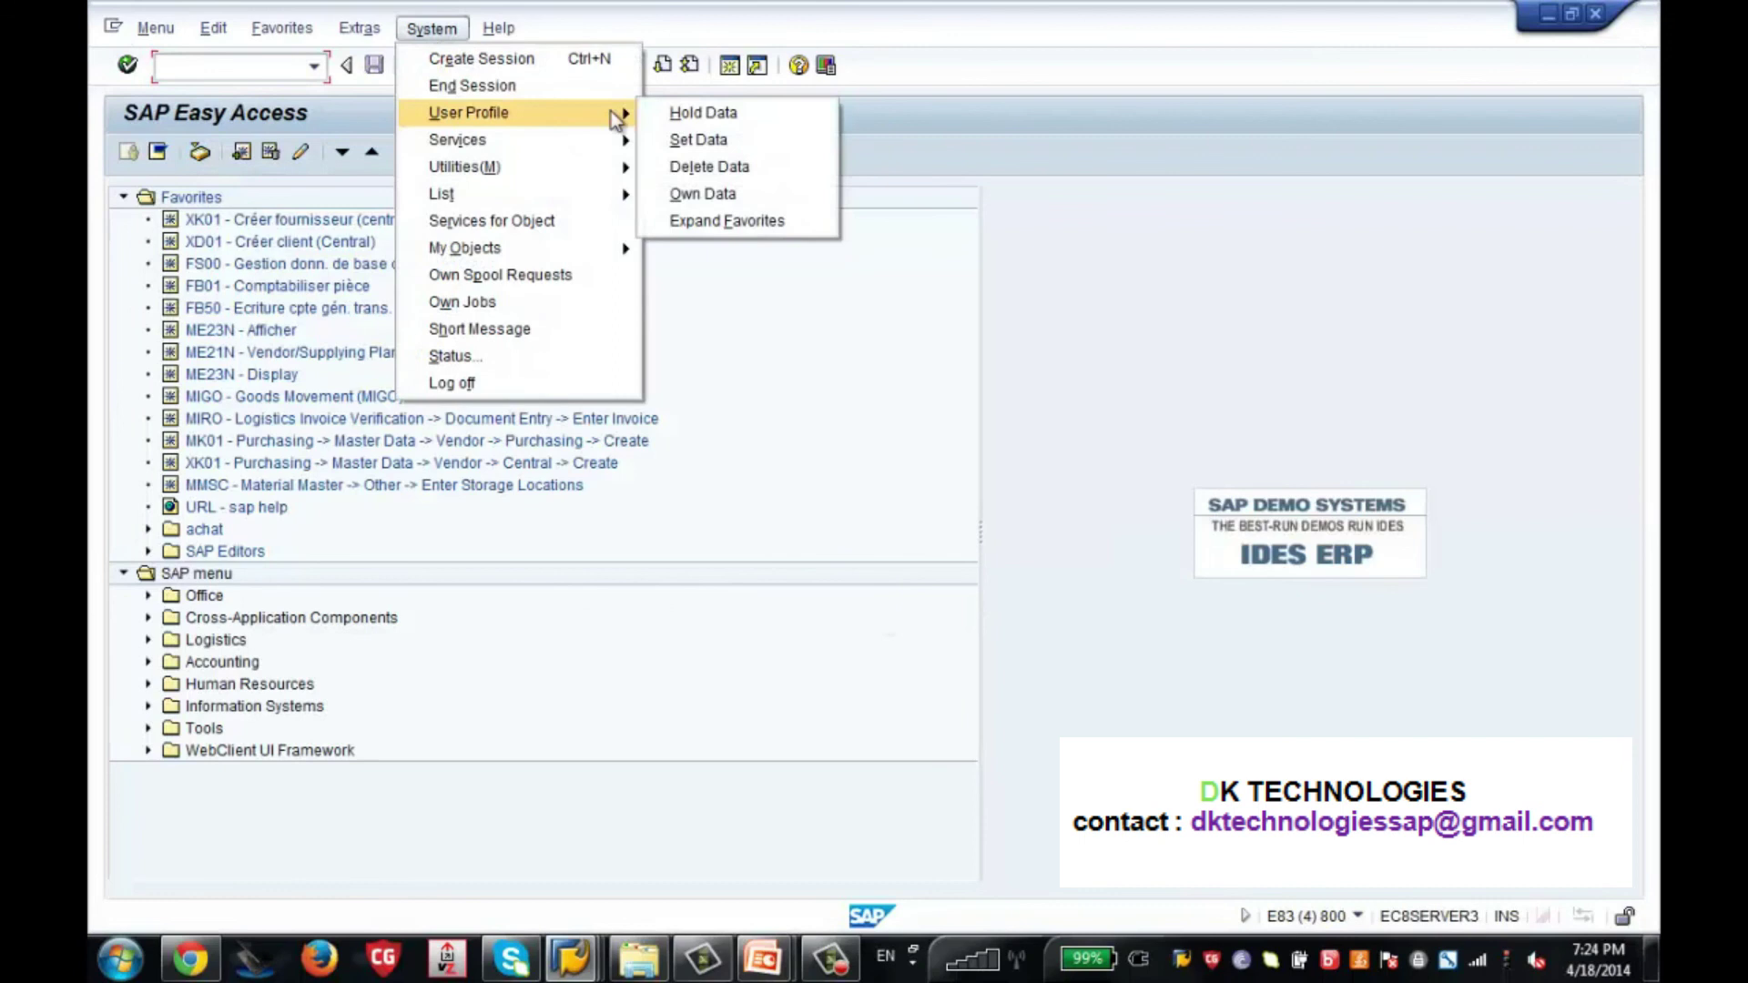
pyautogui.click(689, 195)
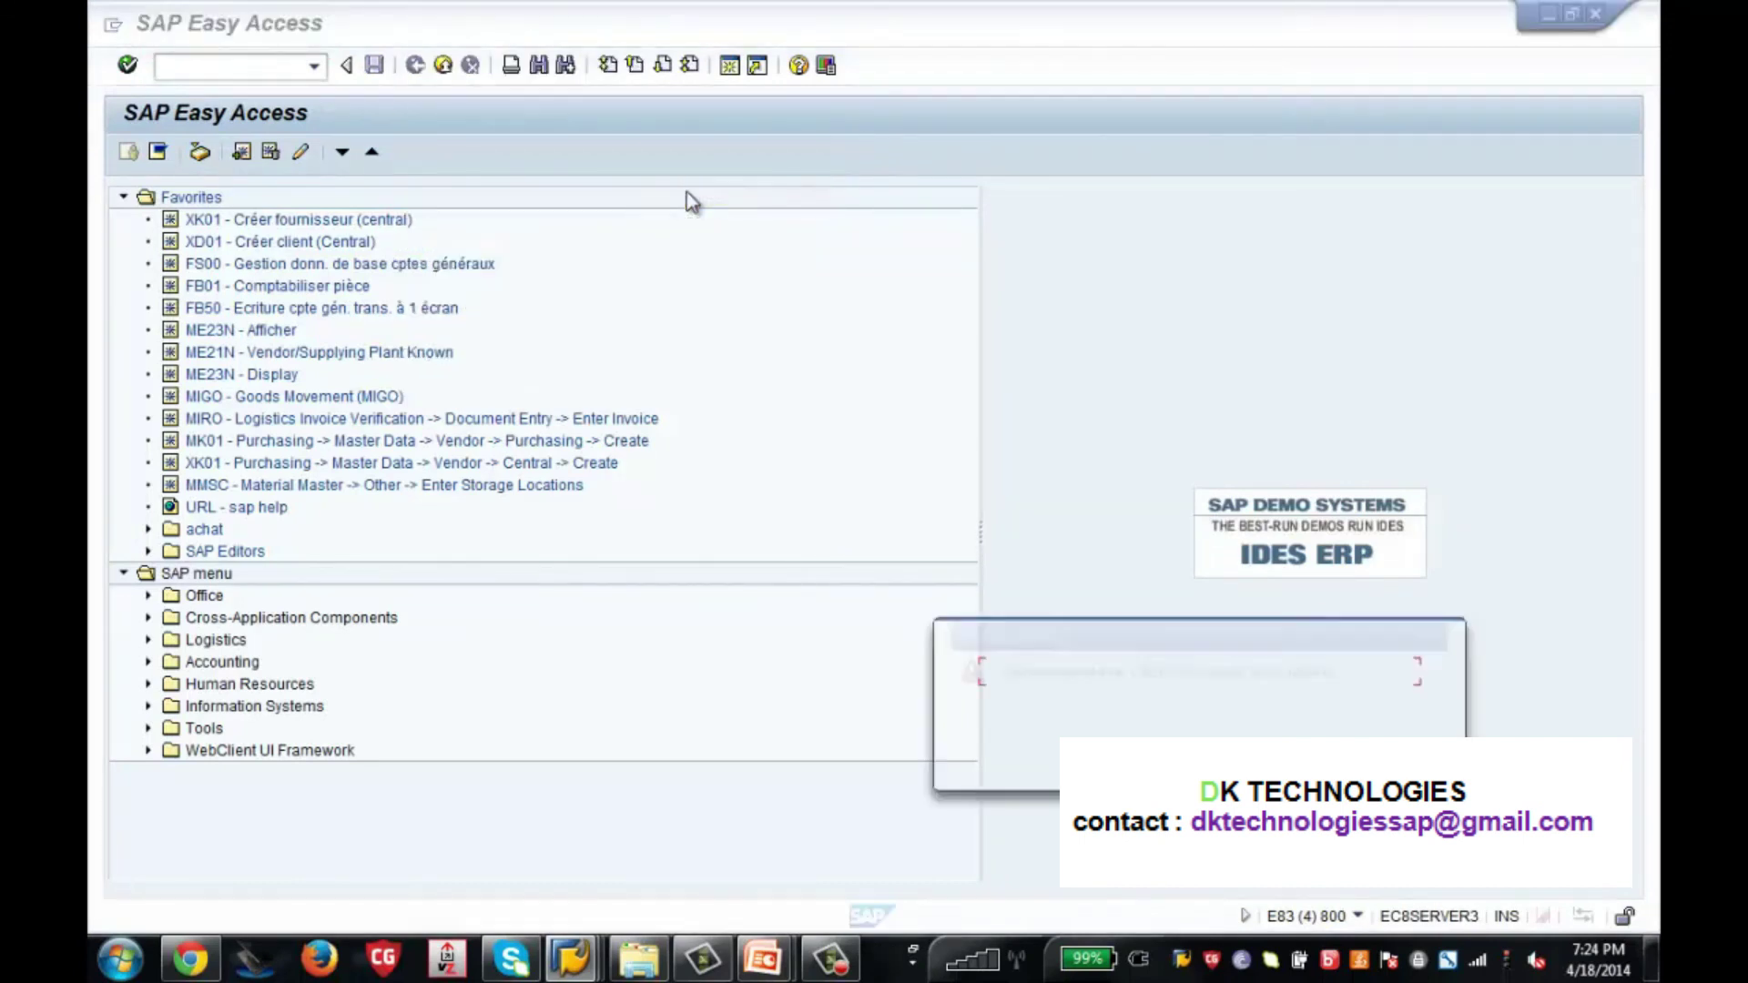
pyautogui.press('Return')
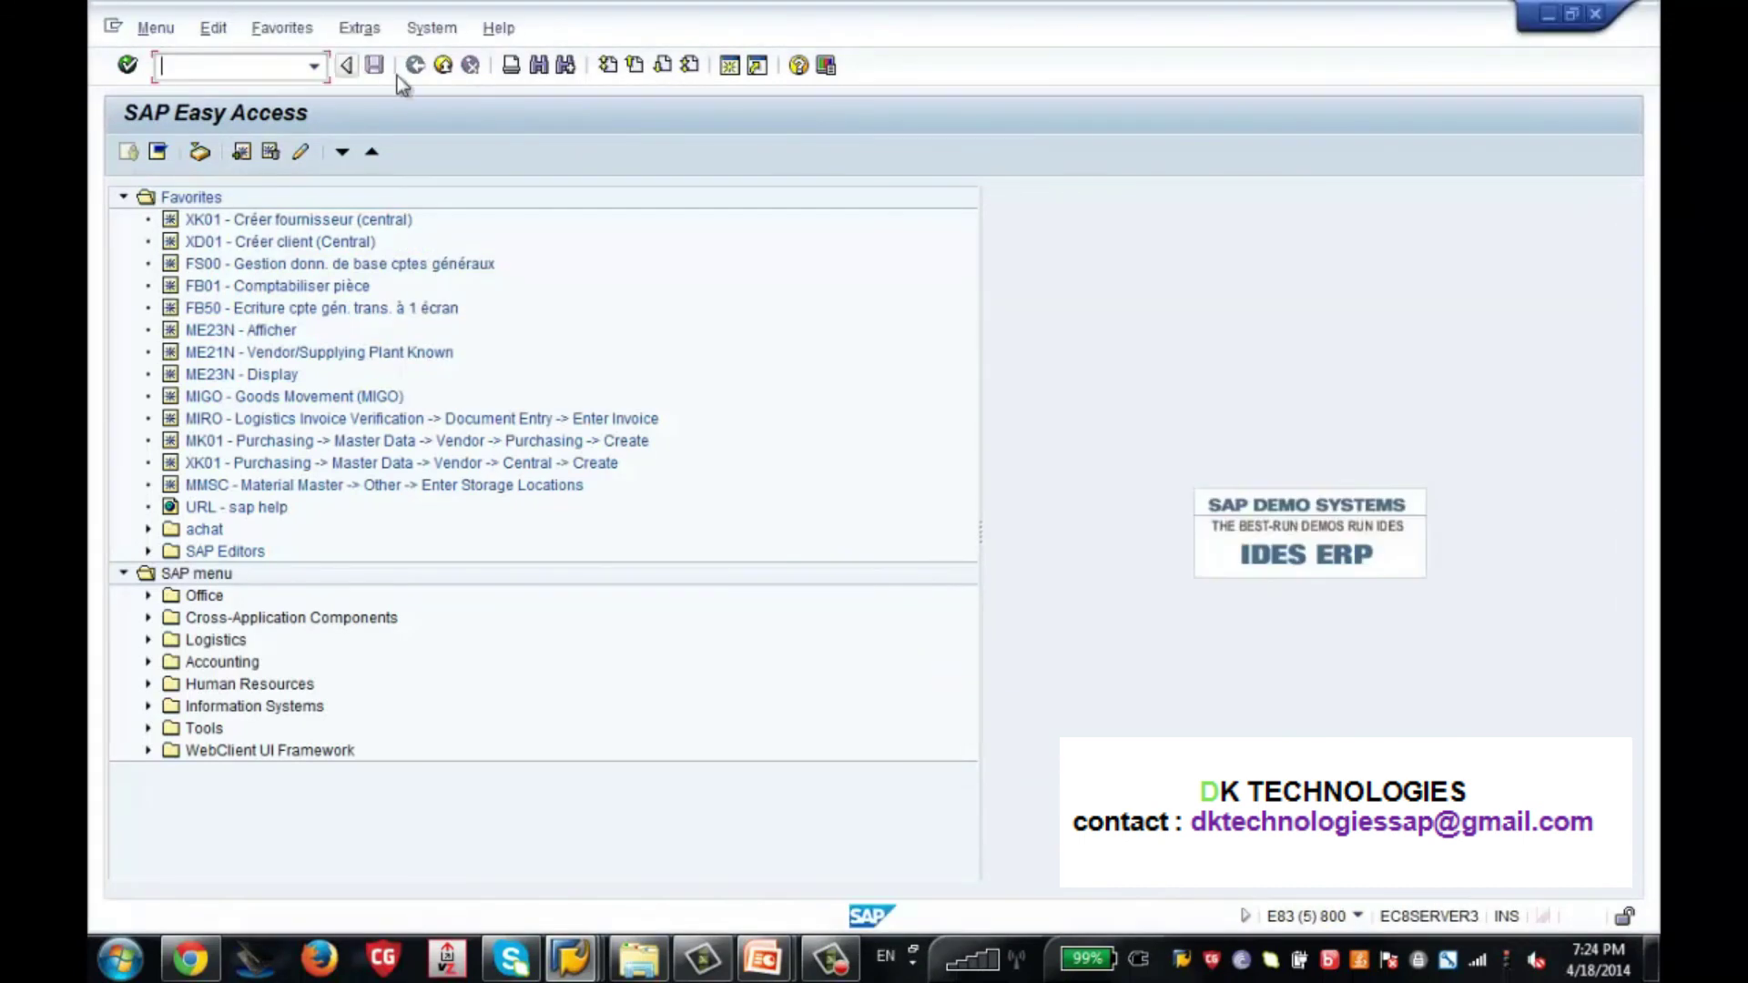
# Leave the Action Menu overview, and exit Personnel Actions in the other session.
pyautogui.click(444, 67)
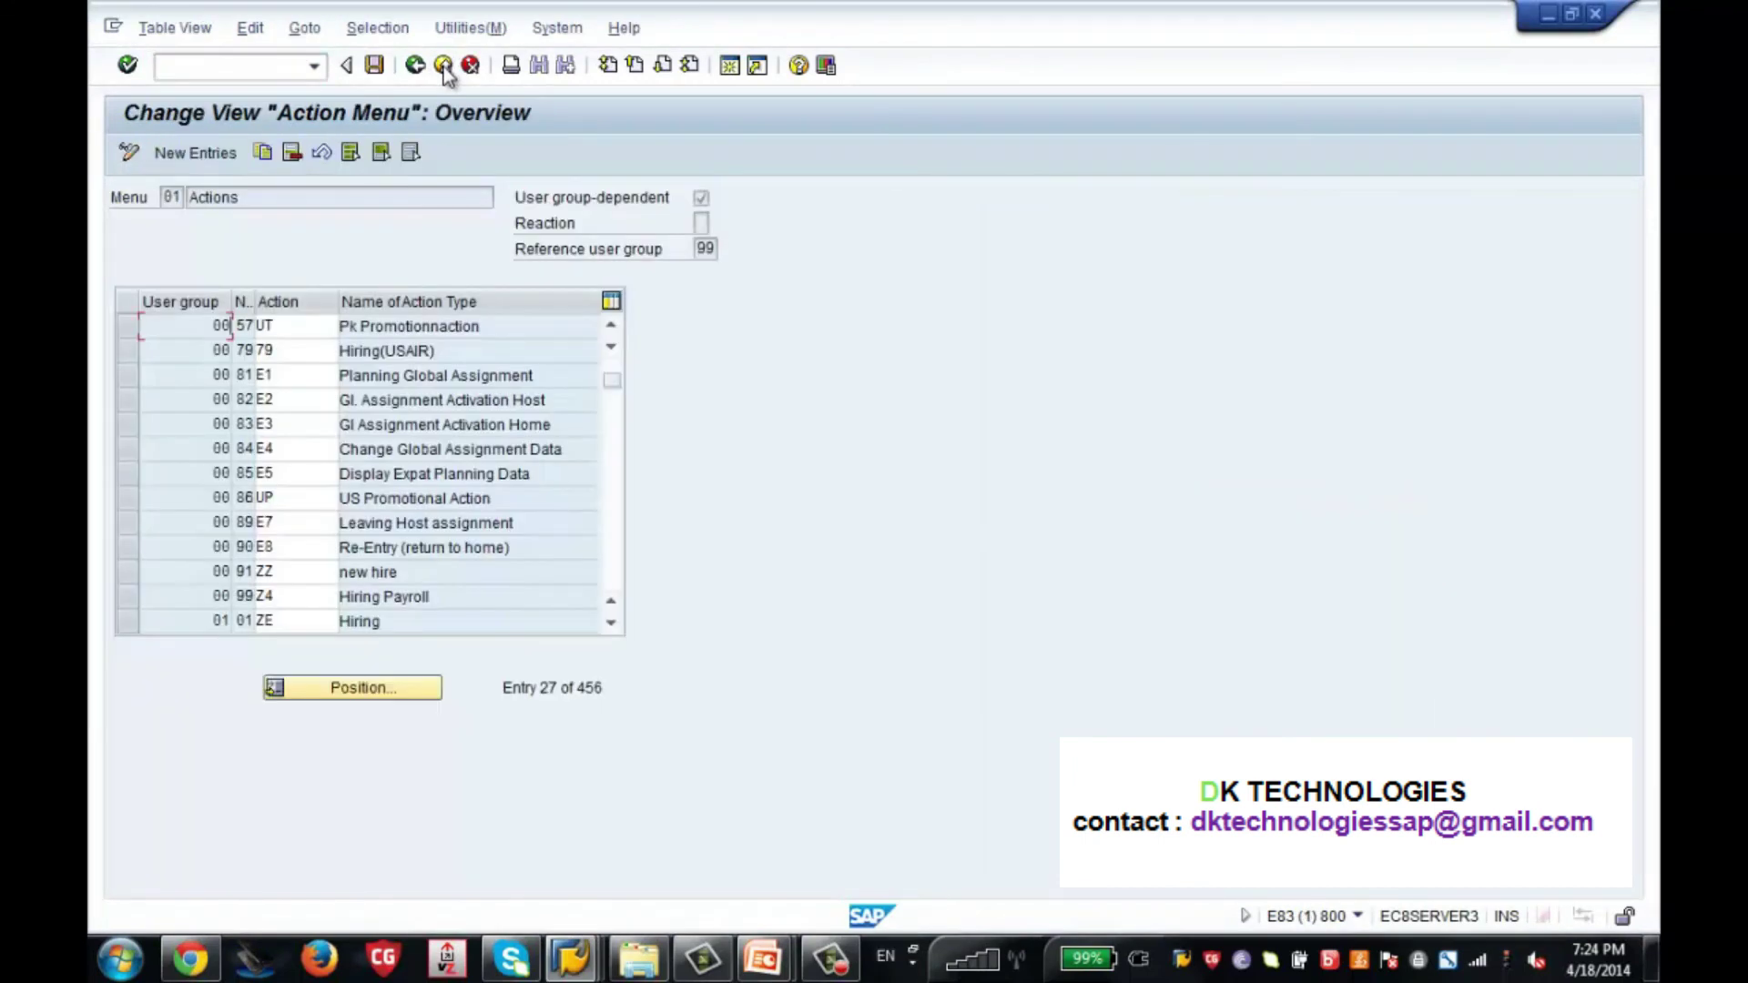
pyautogui.click(443, 66)
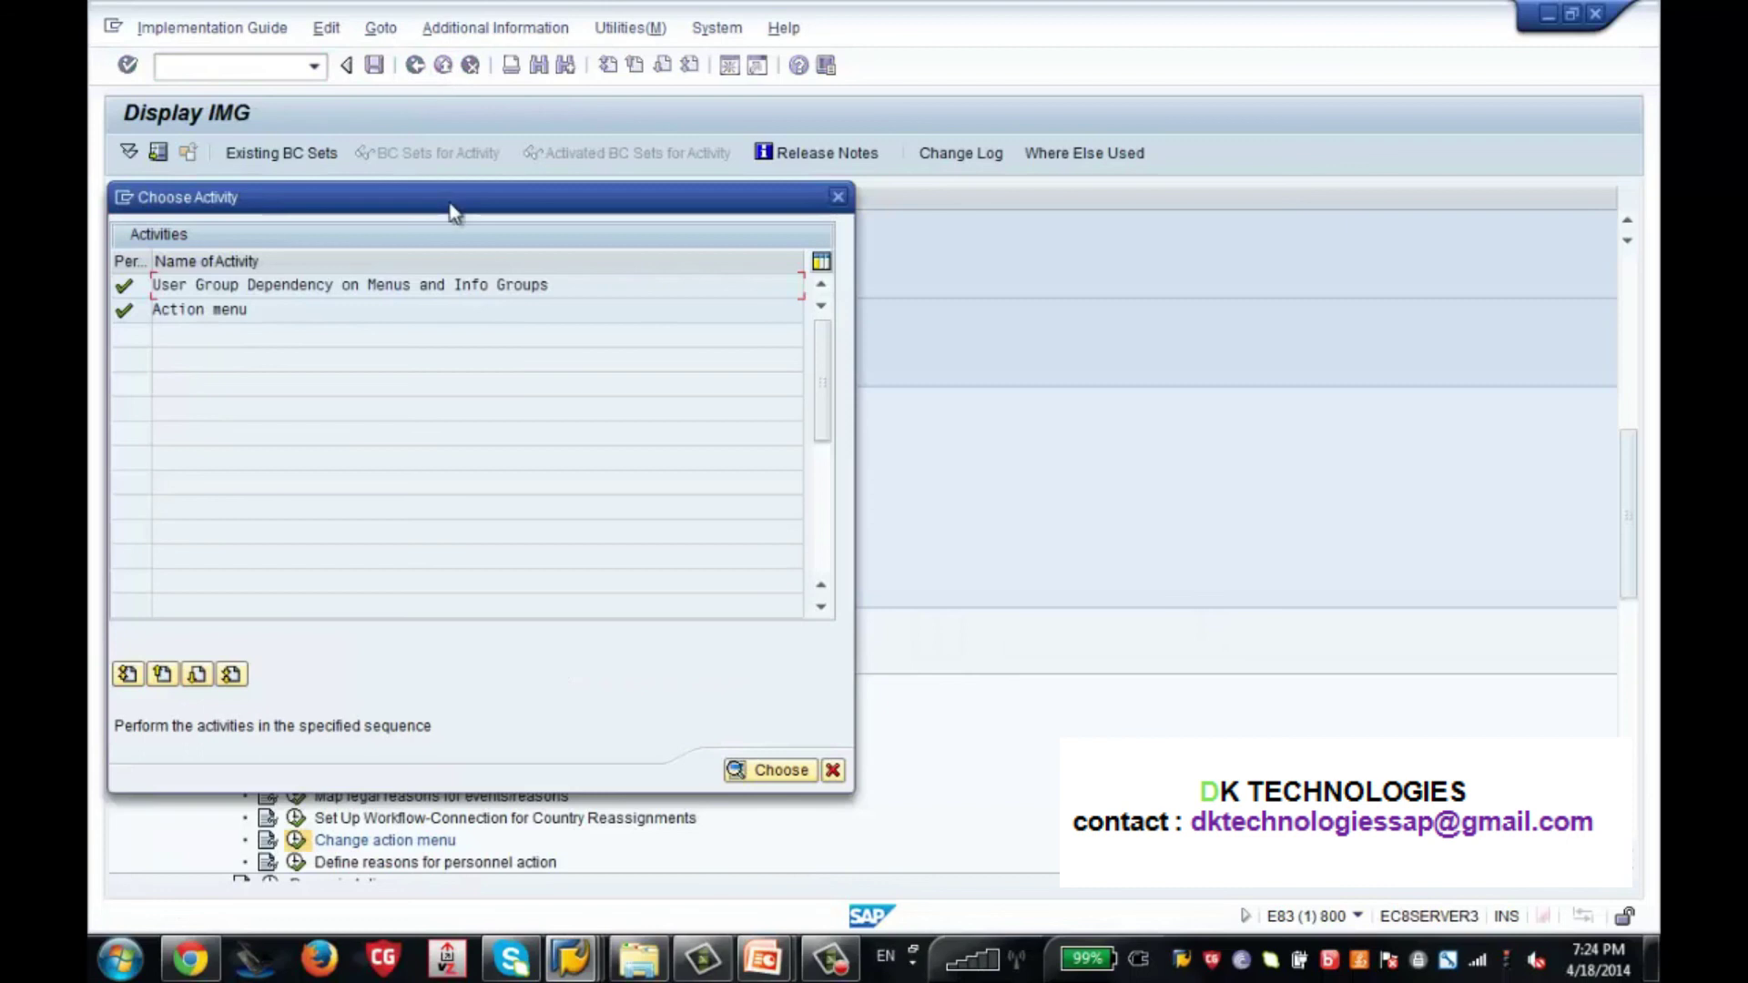
pyautogui.click(570, 959)
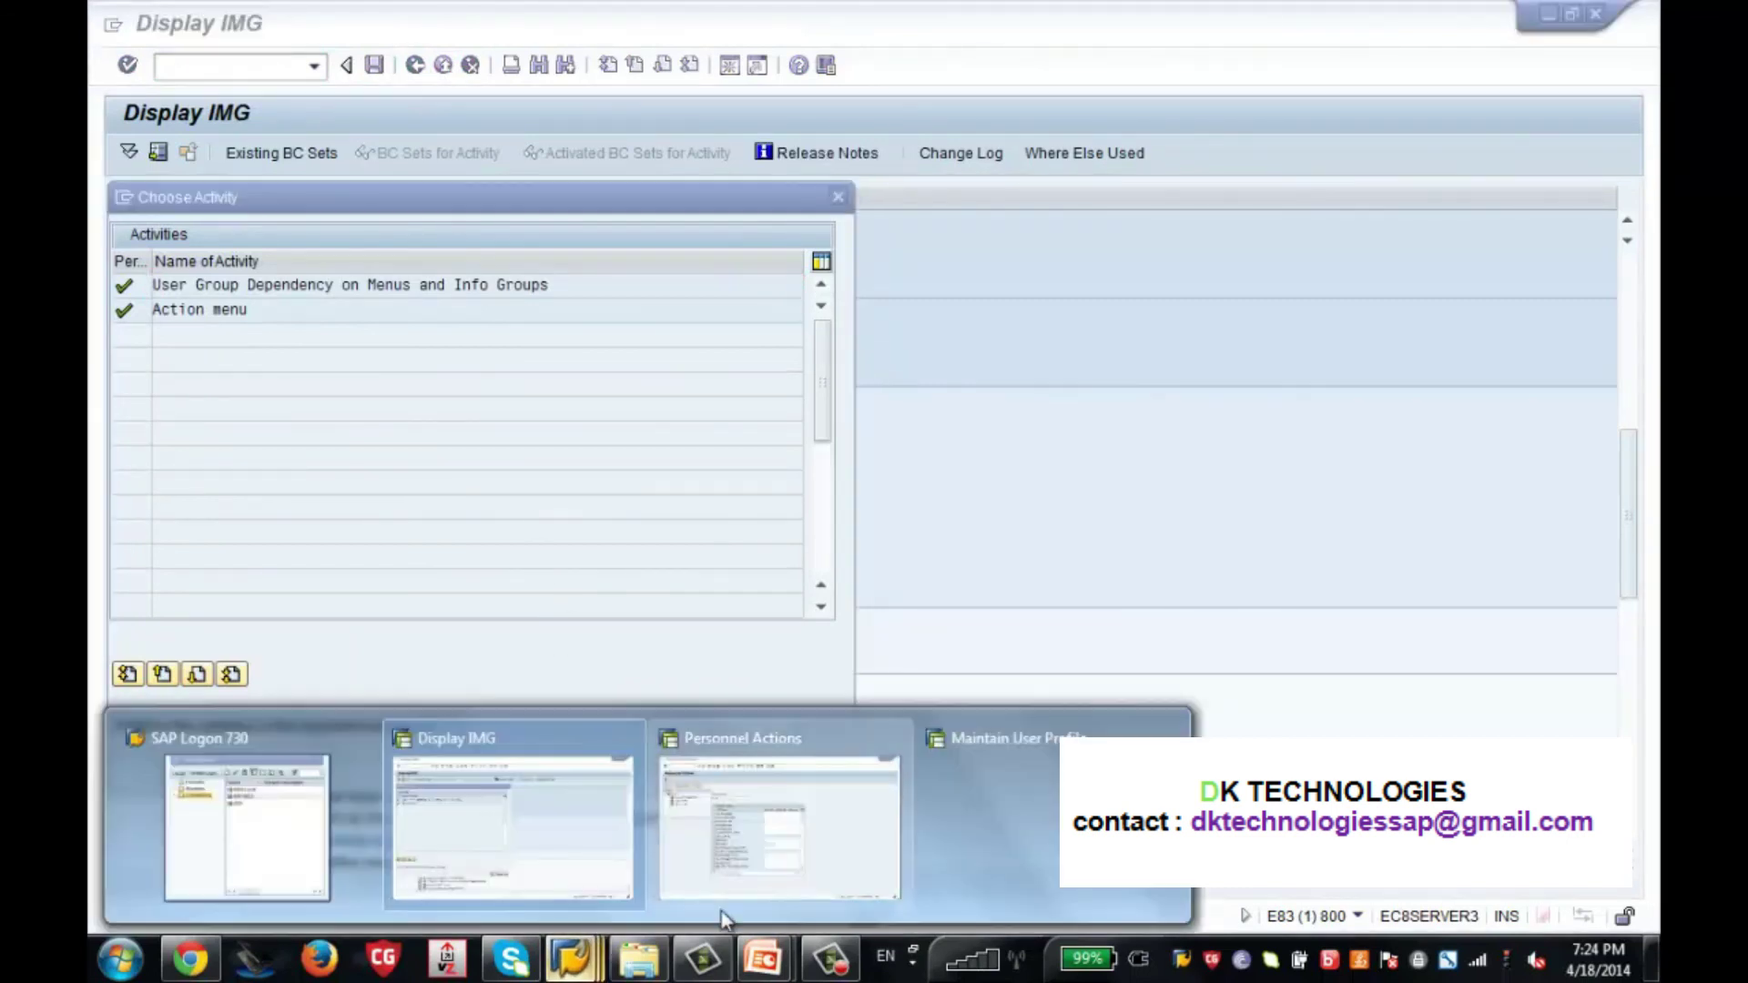
pyautogui.click(603, 857)
pyautogui.click(571, 959)
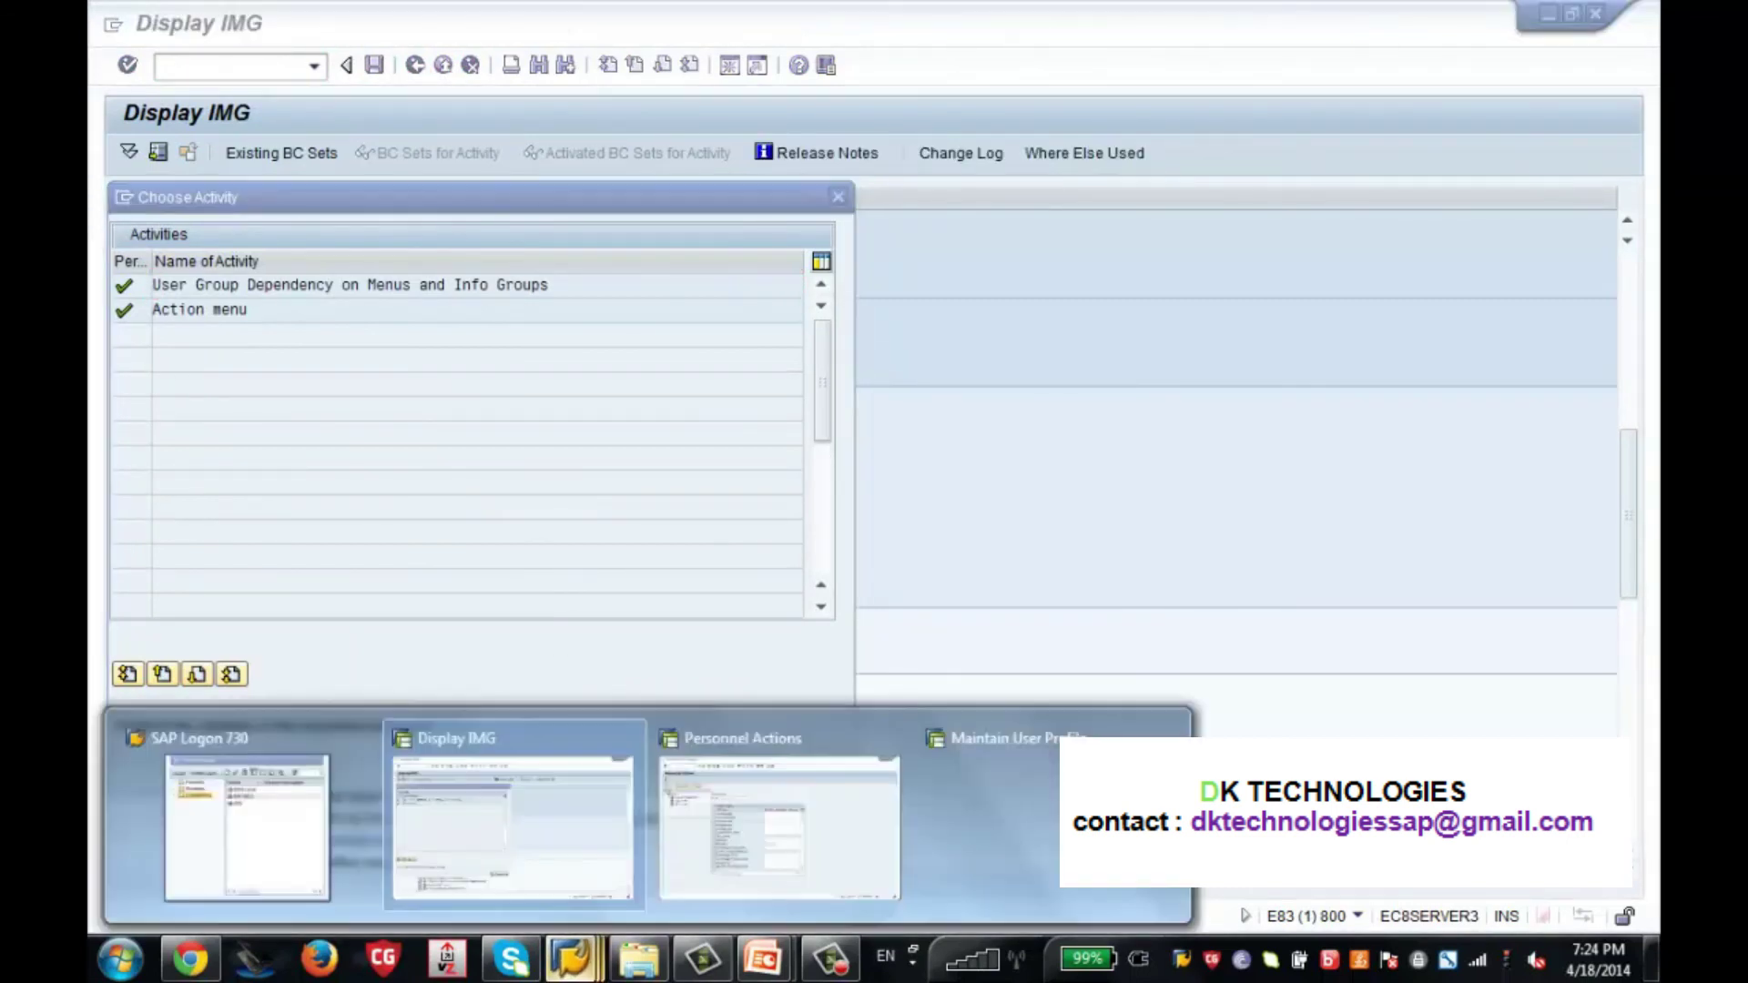
pyautogui.click(778, 843)
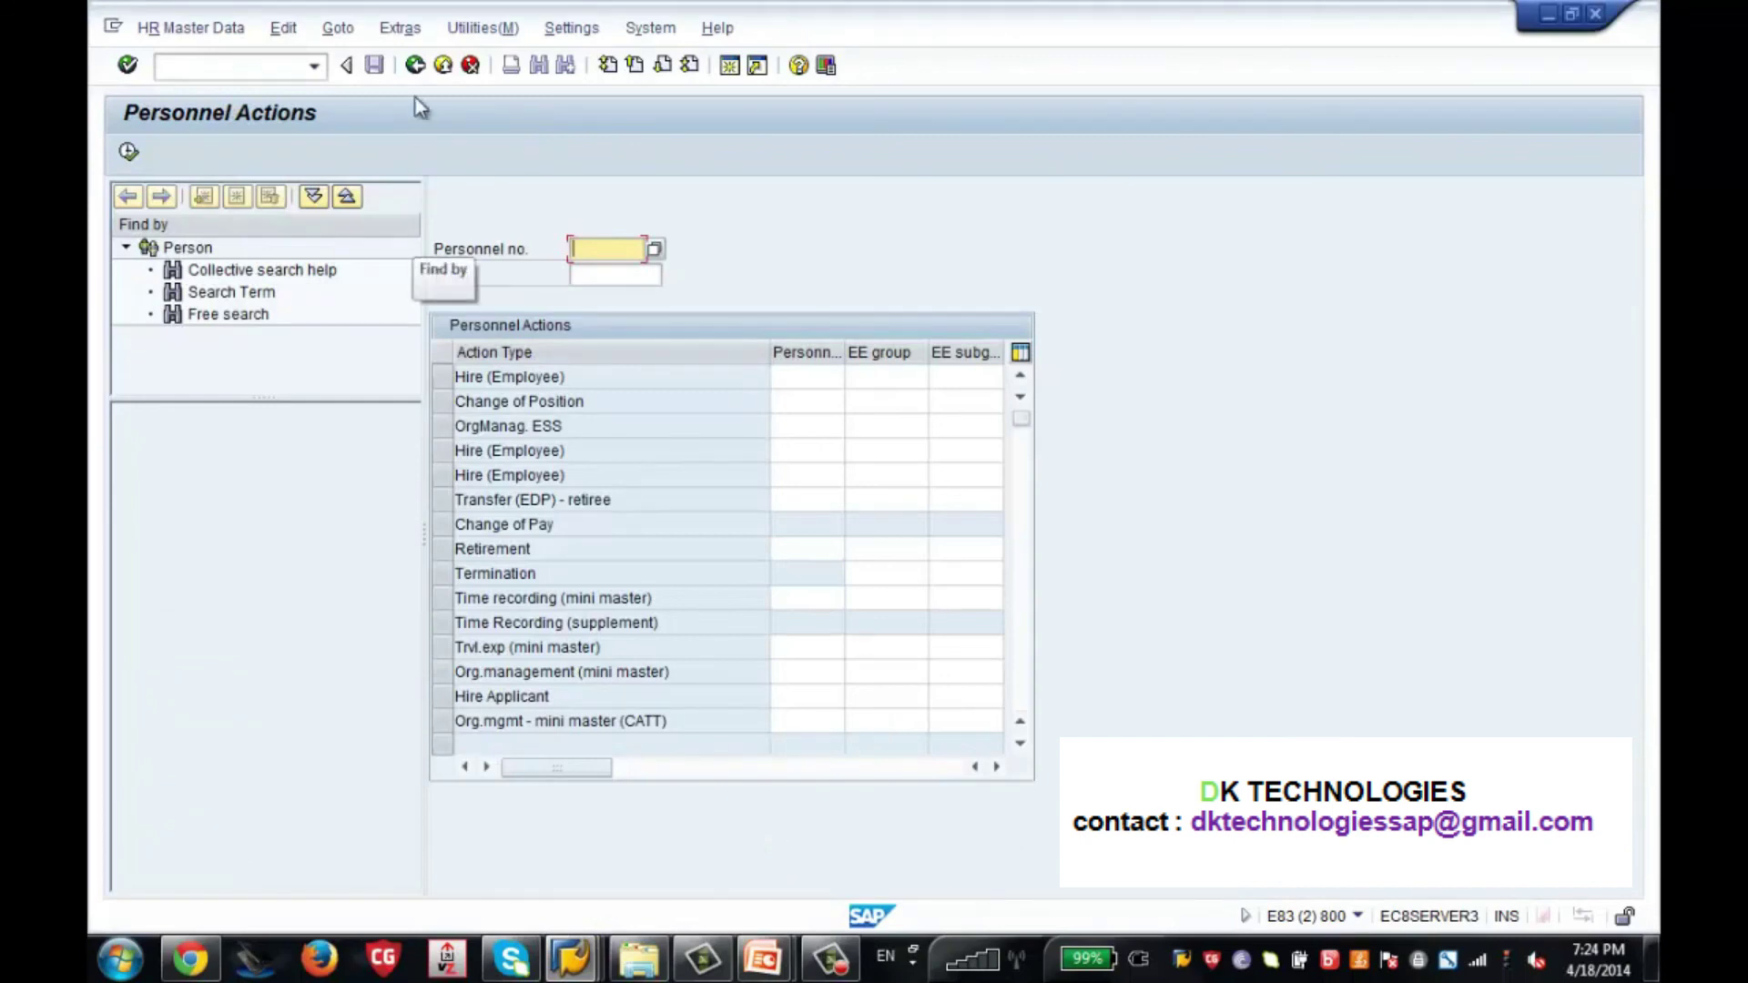
pyautogui.click(445, 66)
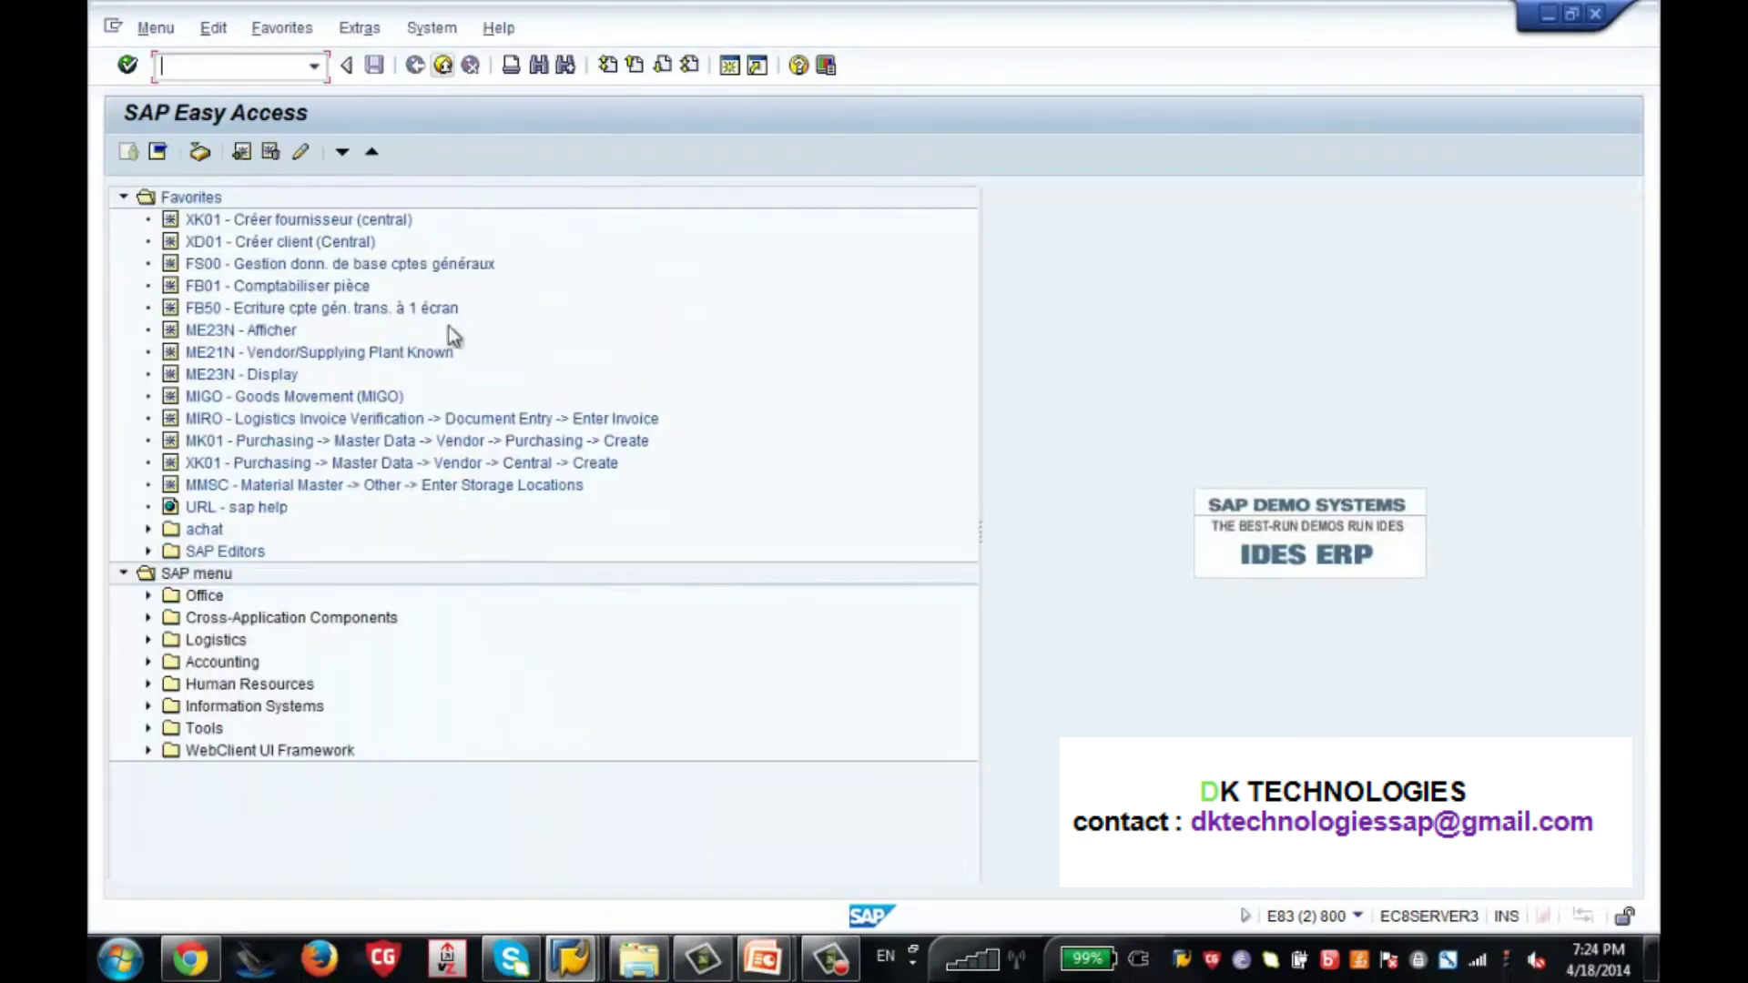
pyautogui.click(459, 60)
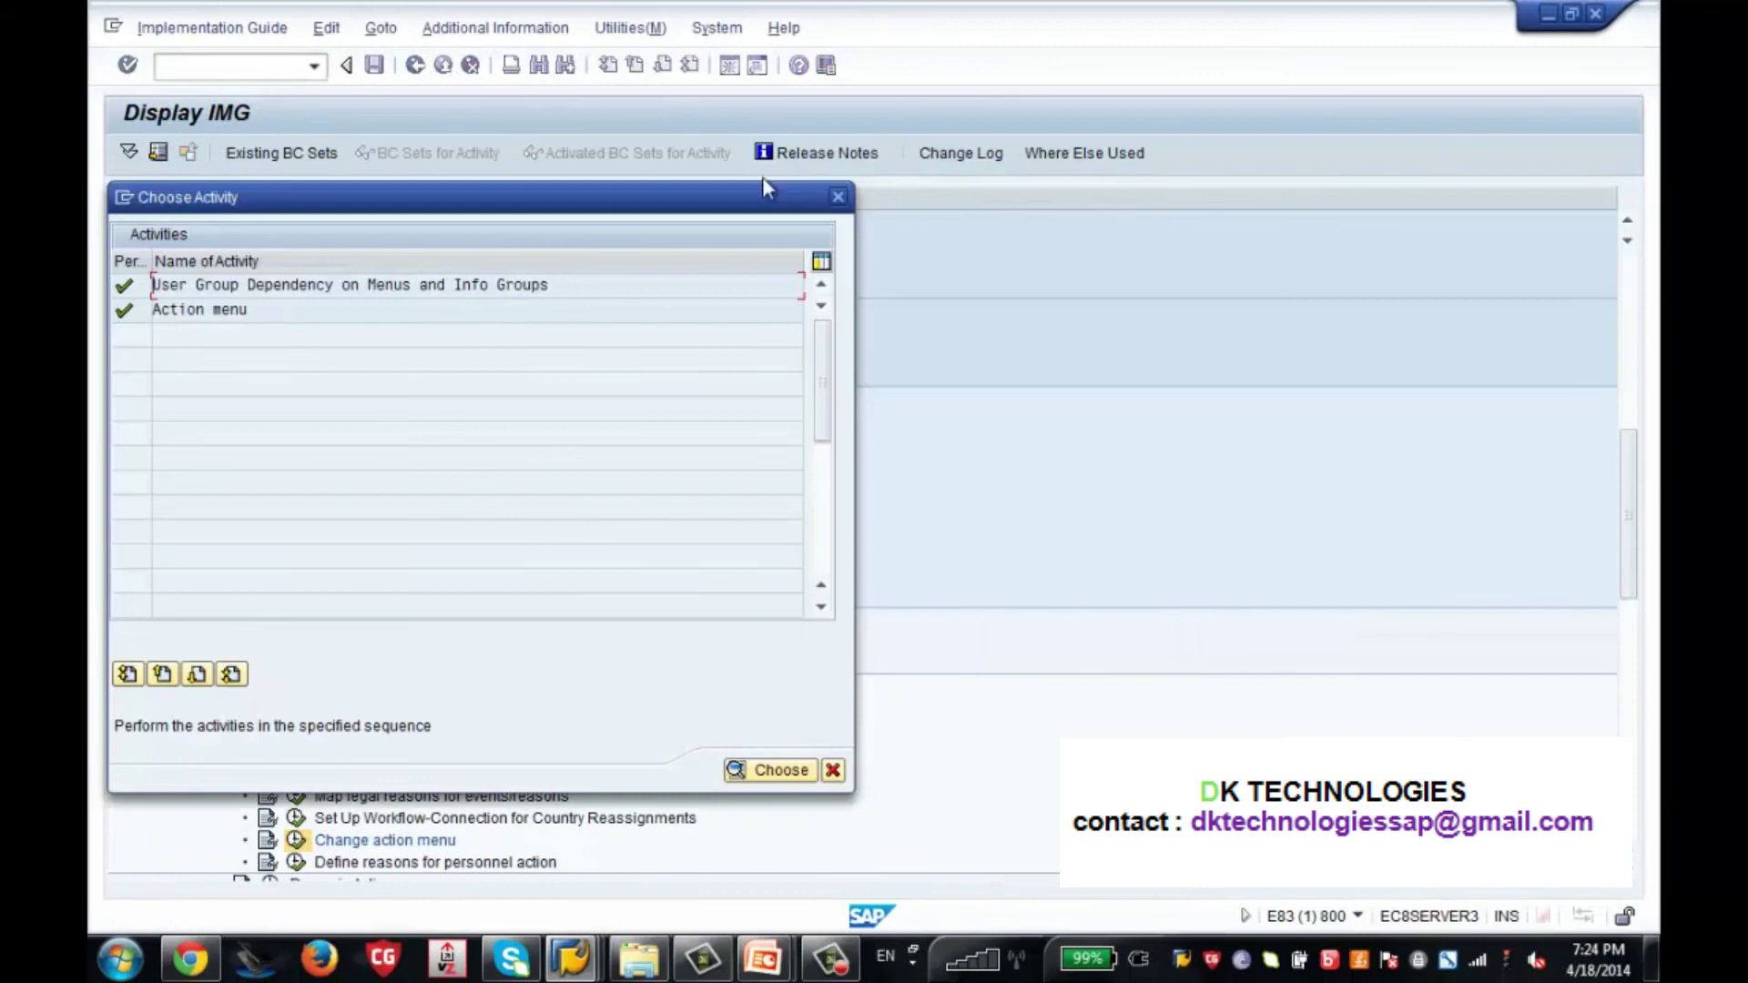
# Close the Choose Activity dialog and try to open the own user data from the Display IMG session.
pyautogui.click(836, 195)
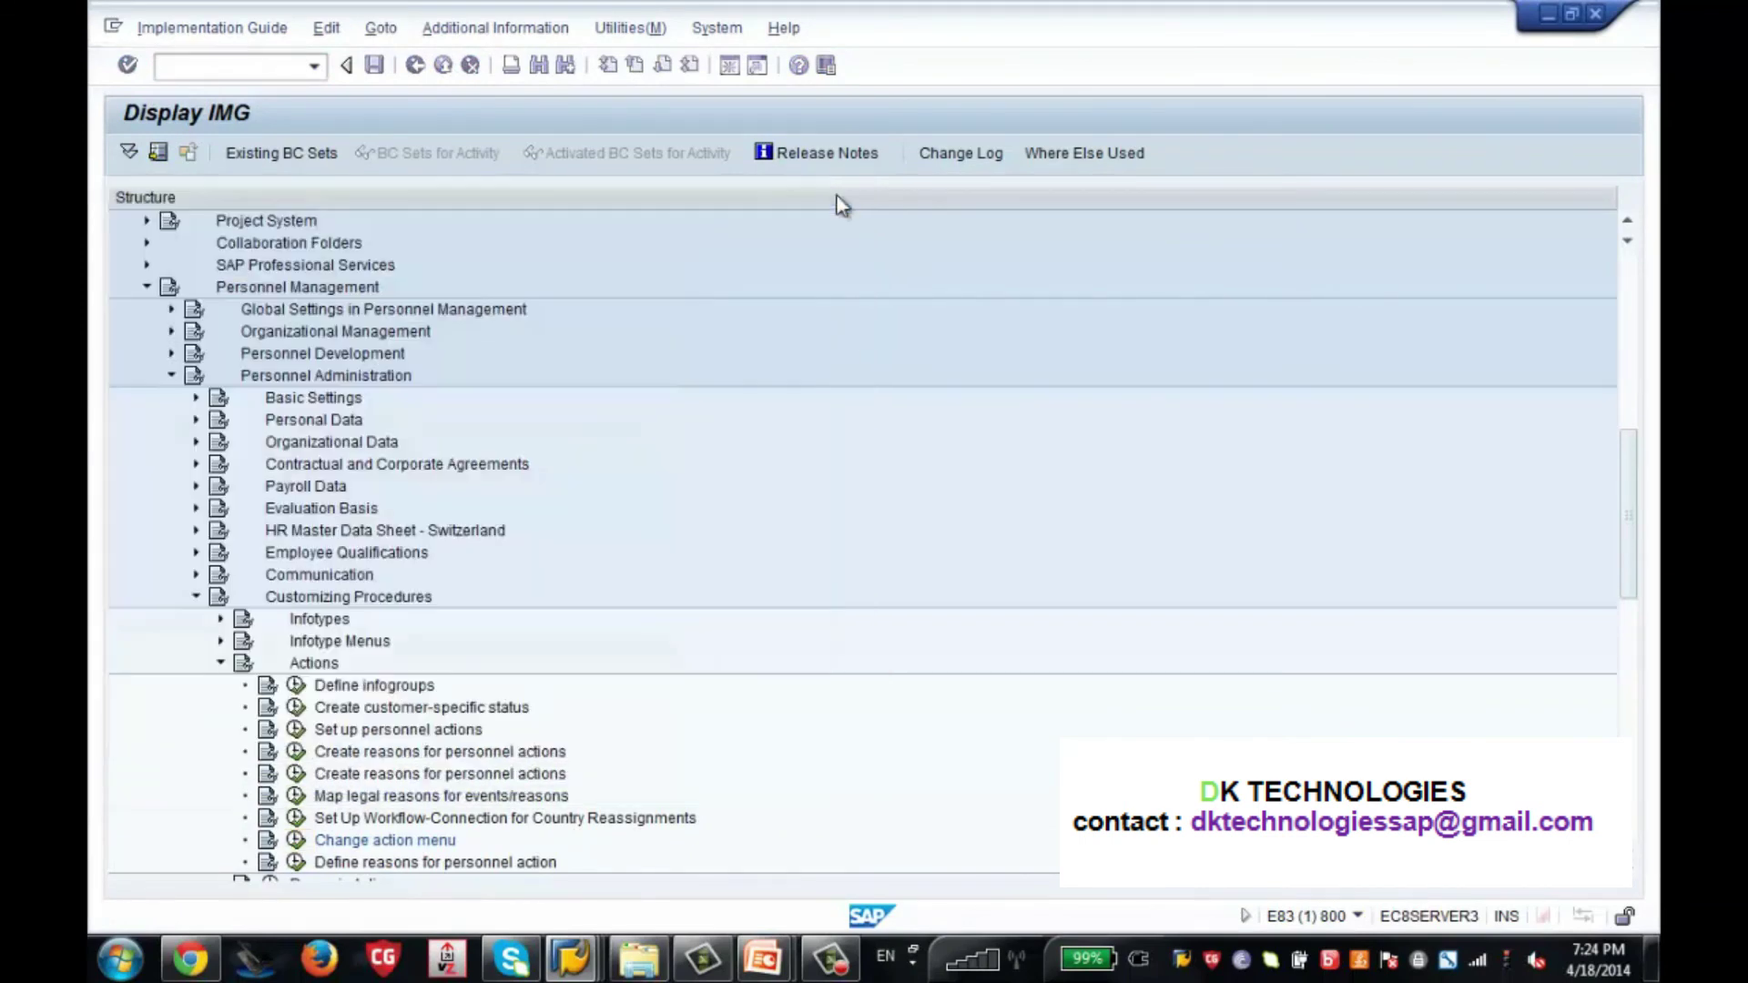
pyautogui.click(725, 34)
pyautogui.moveTo(842, 114)
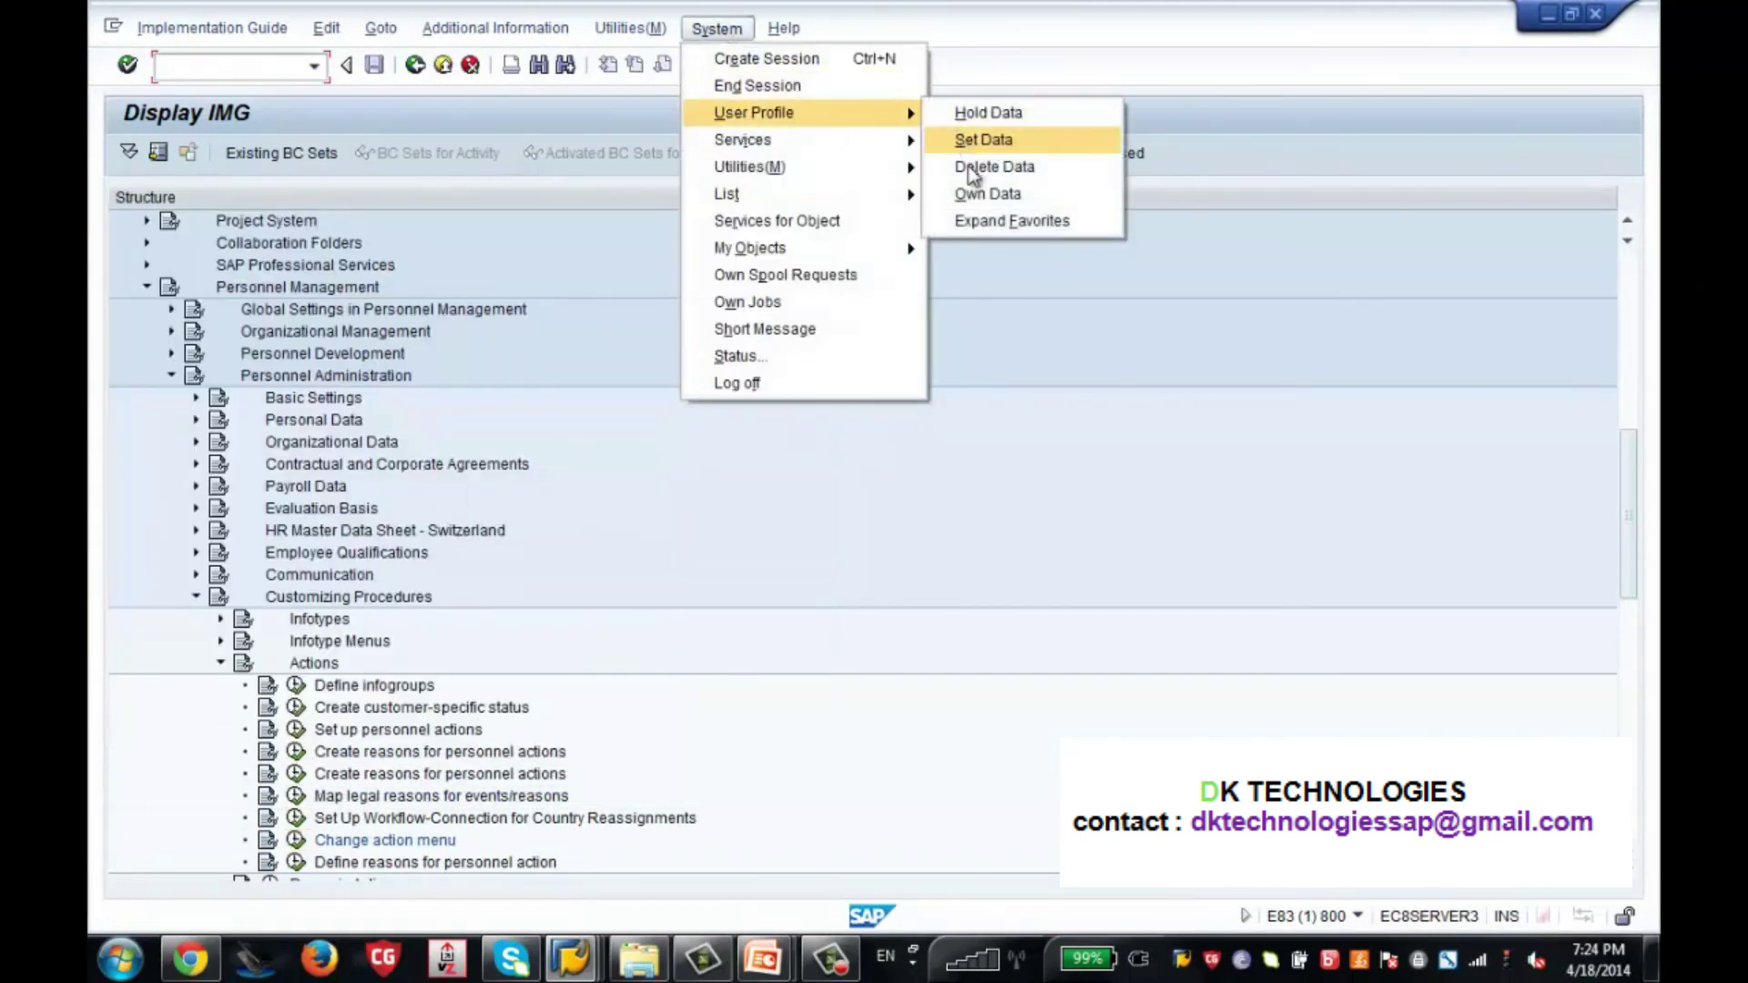
pyautogui.click(971, 197)
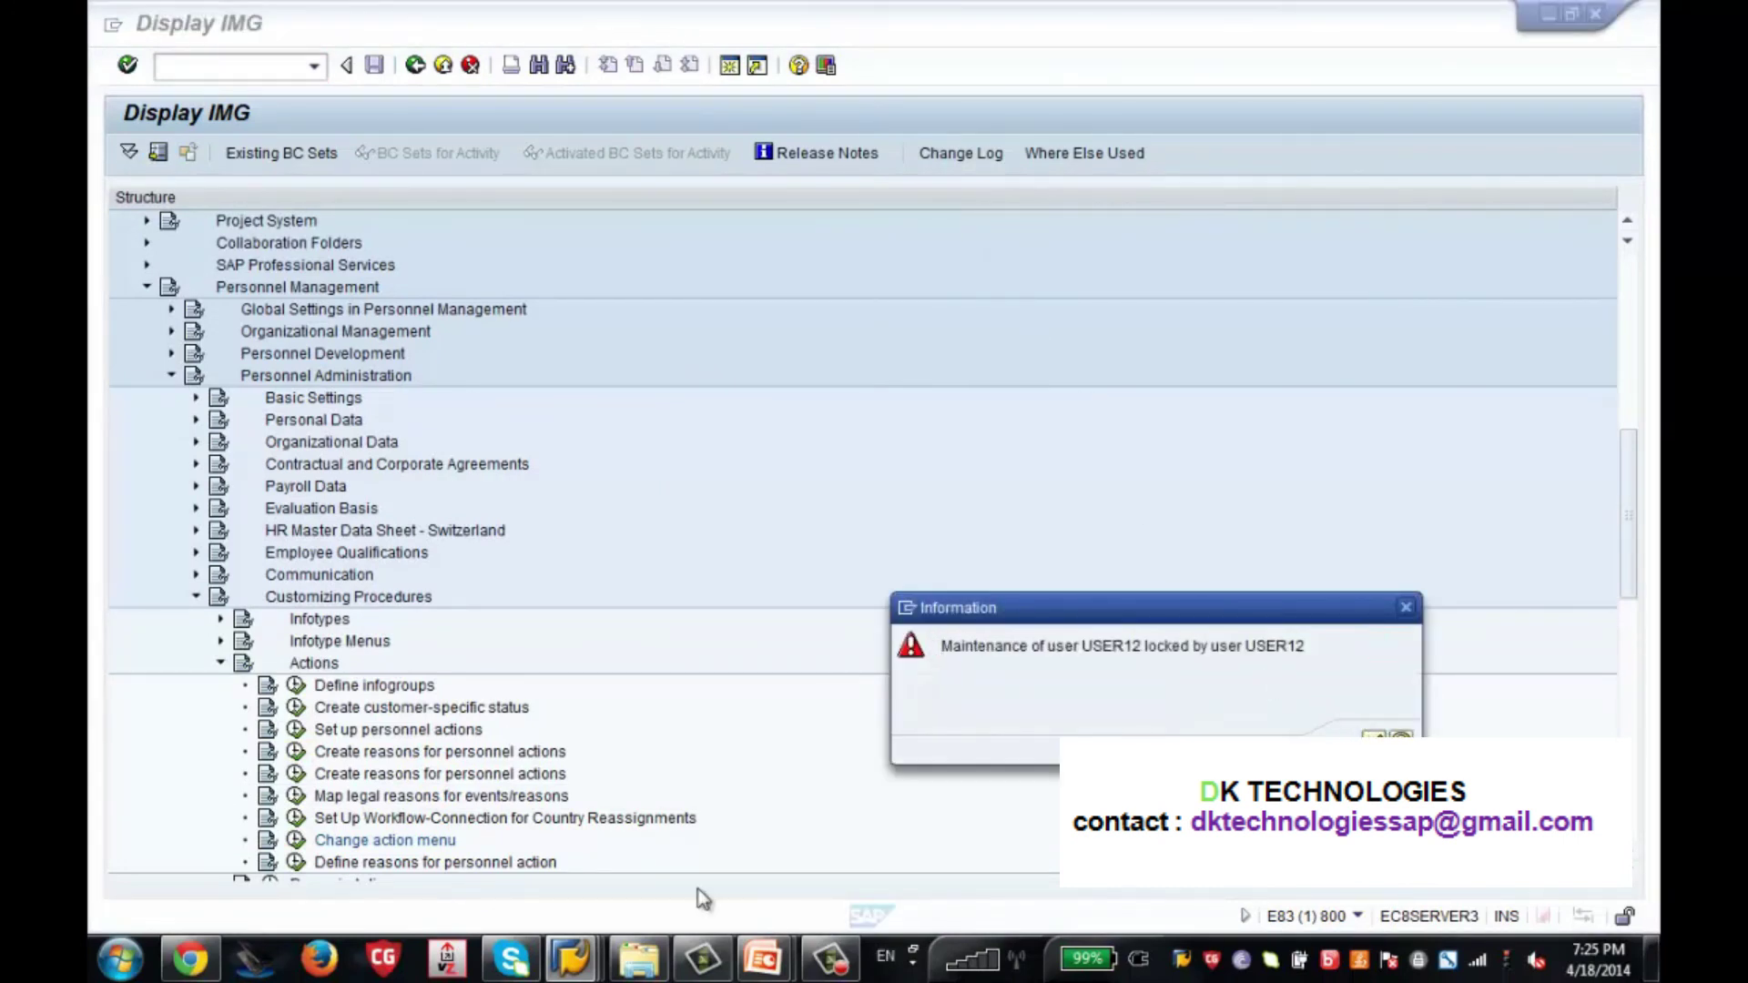
# Return to the Display IMG session and log off from all SAP sessions with the command /nex.
pyautogui.hotkey('alt', 'Tab')
pyautogui.moveTo(573, 971)
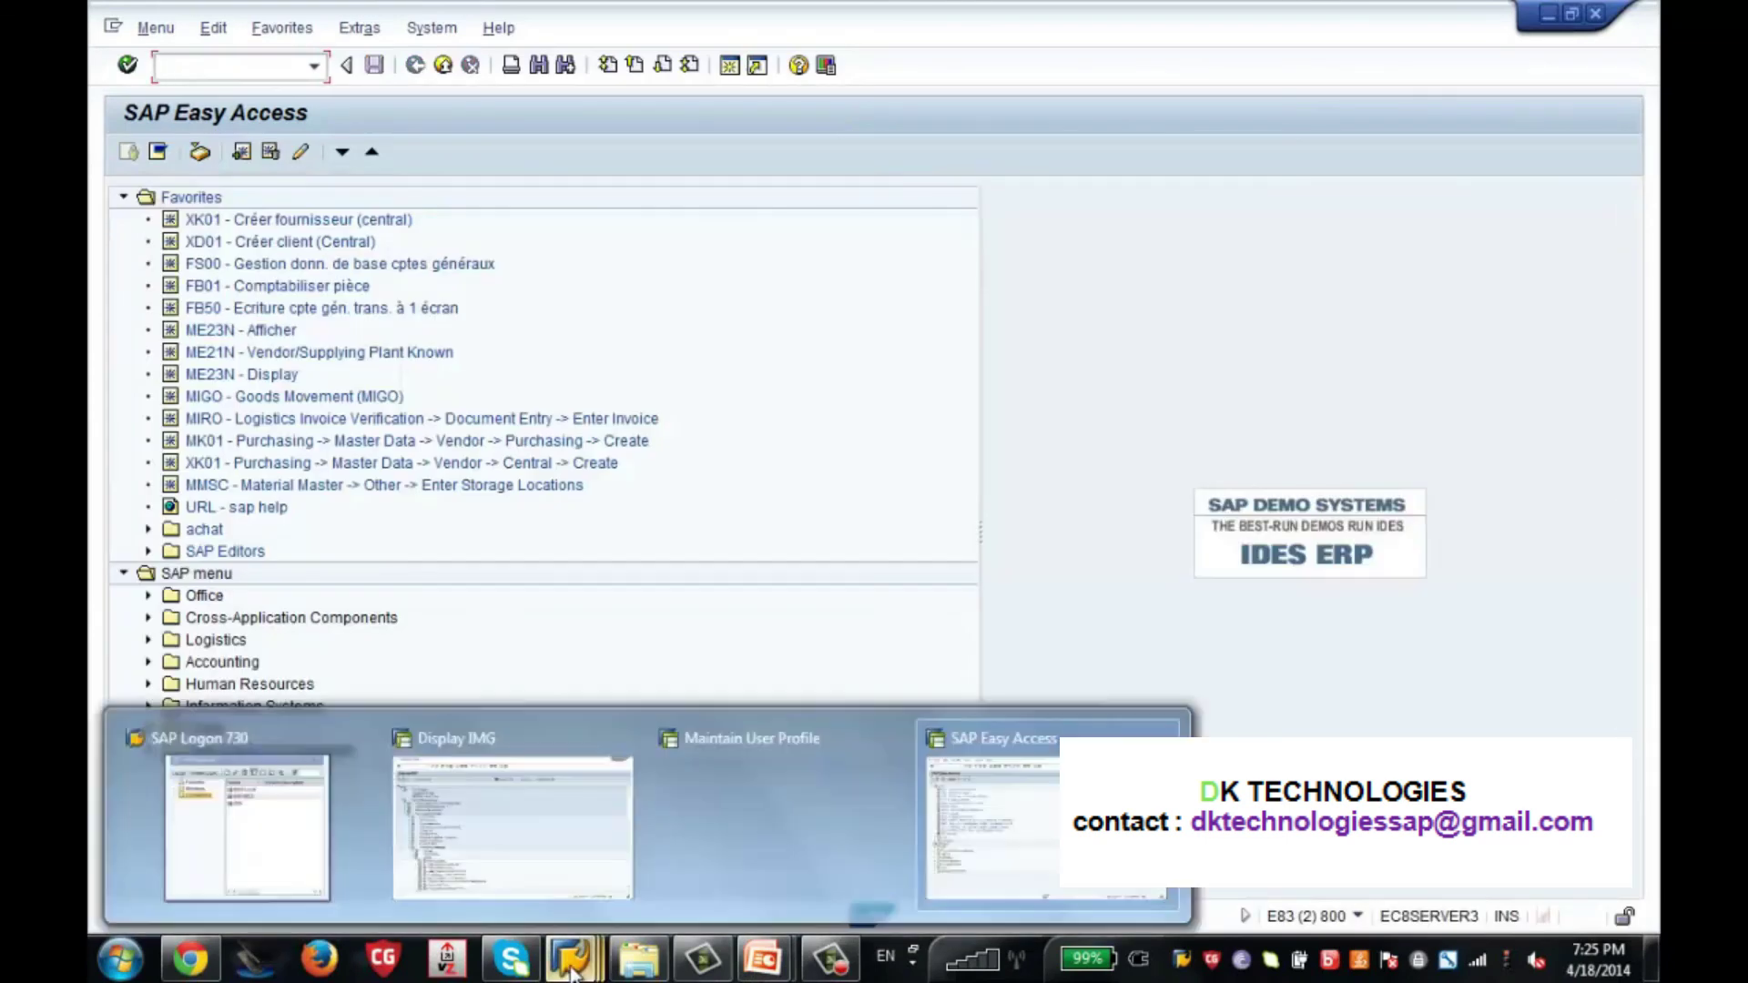
pyautogui.click(729, 856)
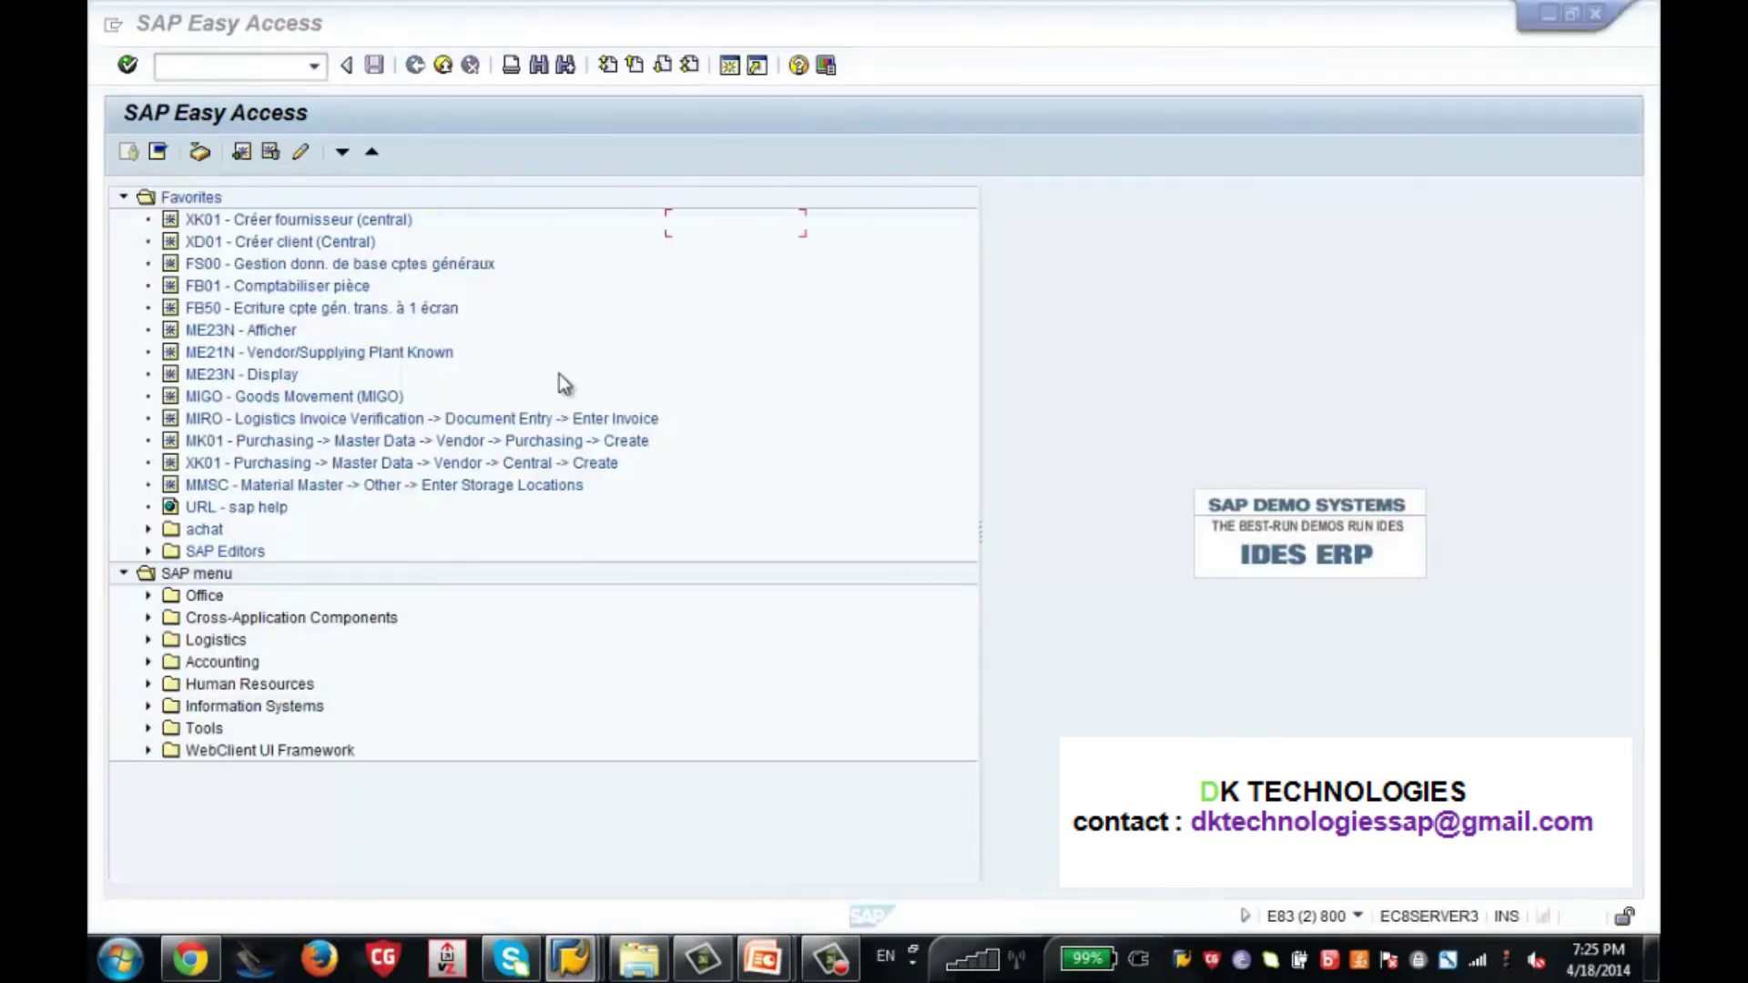
pyautogui.click(270, 67)
pyautogui.click(579, 973)
pyautogui.click(532, 843)
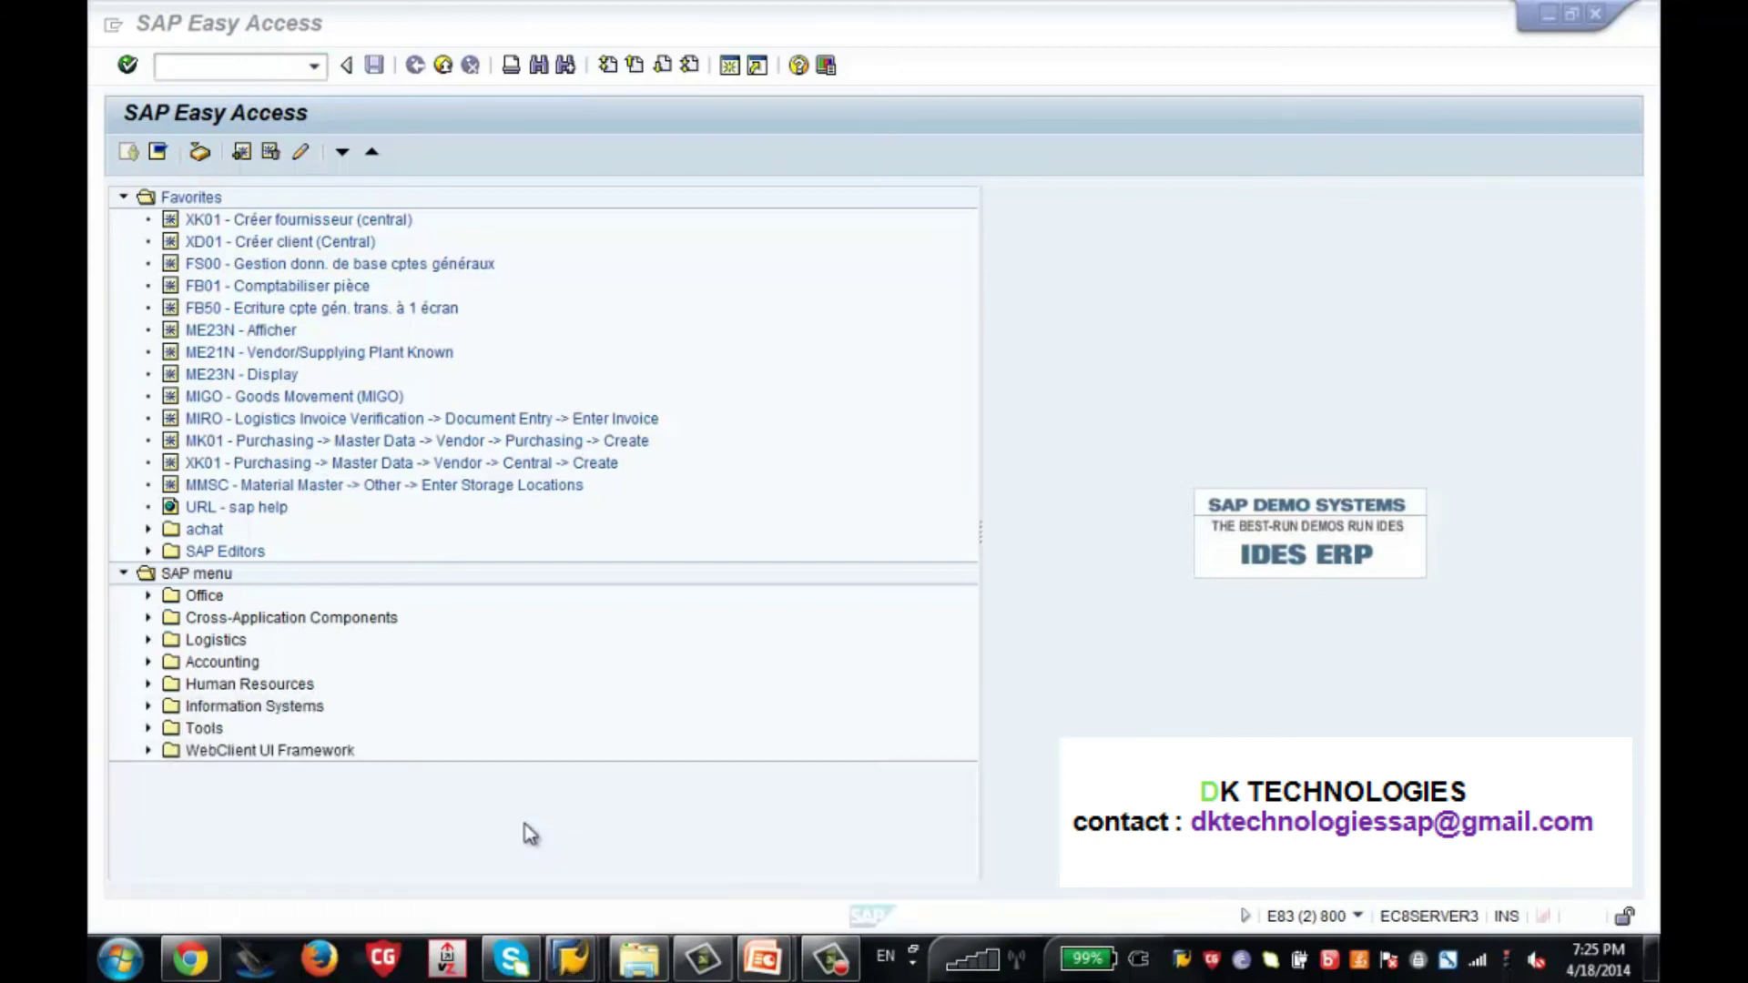
pyautogui.write('/nex')
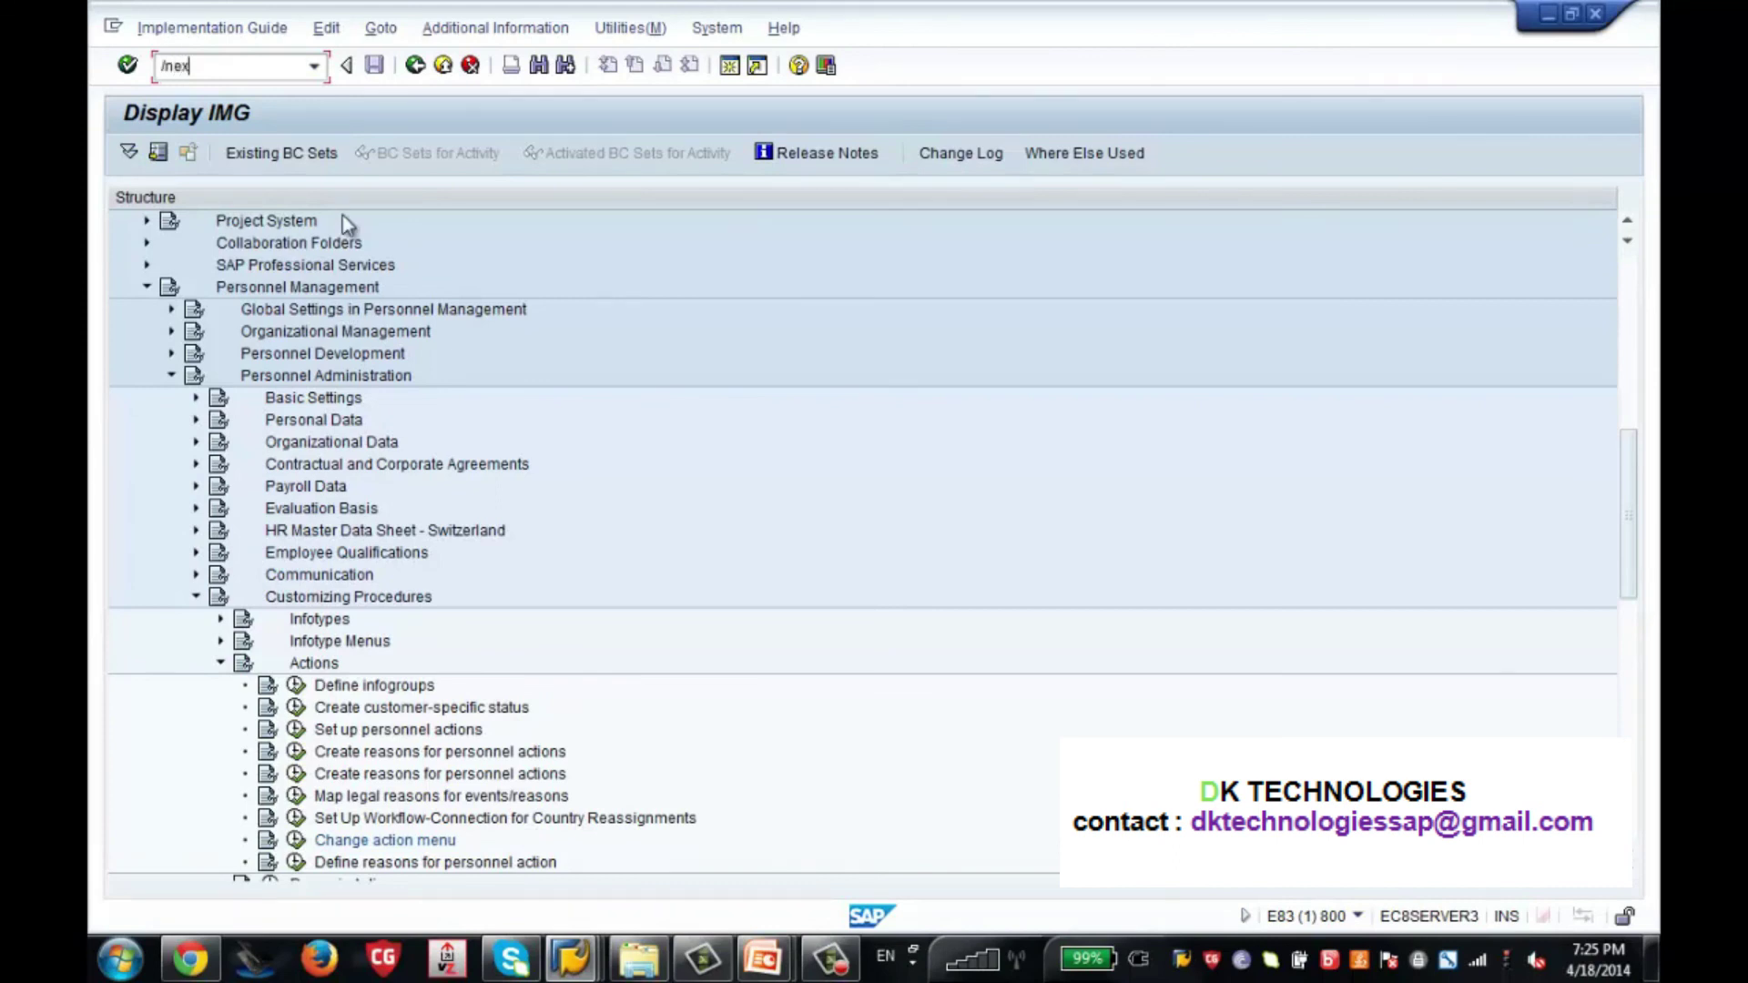
pyautogui.press('Return')
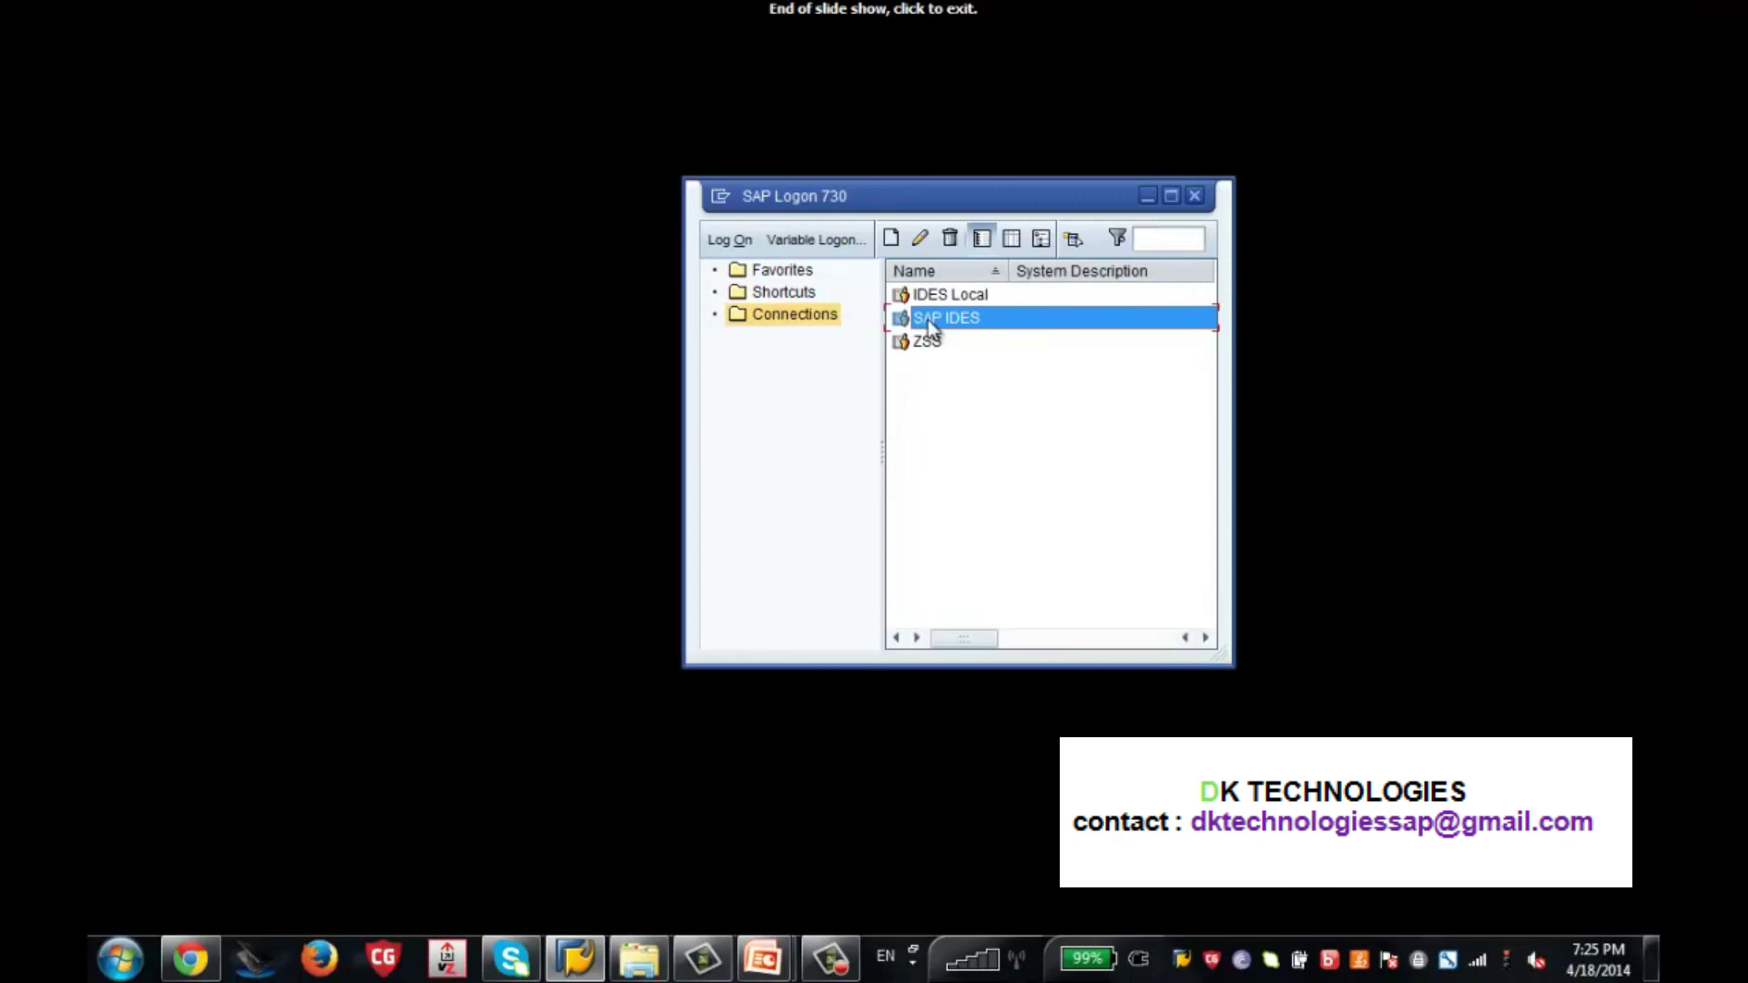
# Log on to the SAP IDES system again with the user name and the account password.
pyautogui.write('u')
pyautogui.press('Down')
pyautogui.press('Return')
pyautogui.press('Tab')
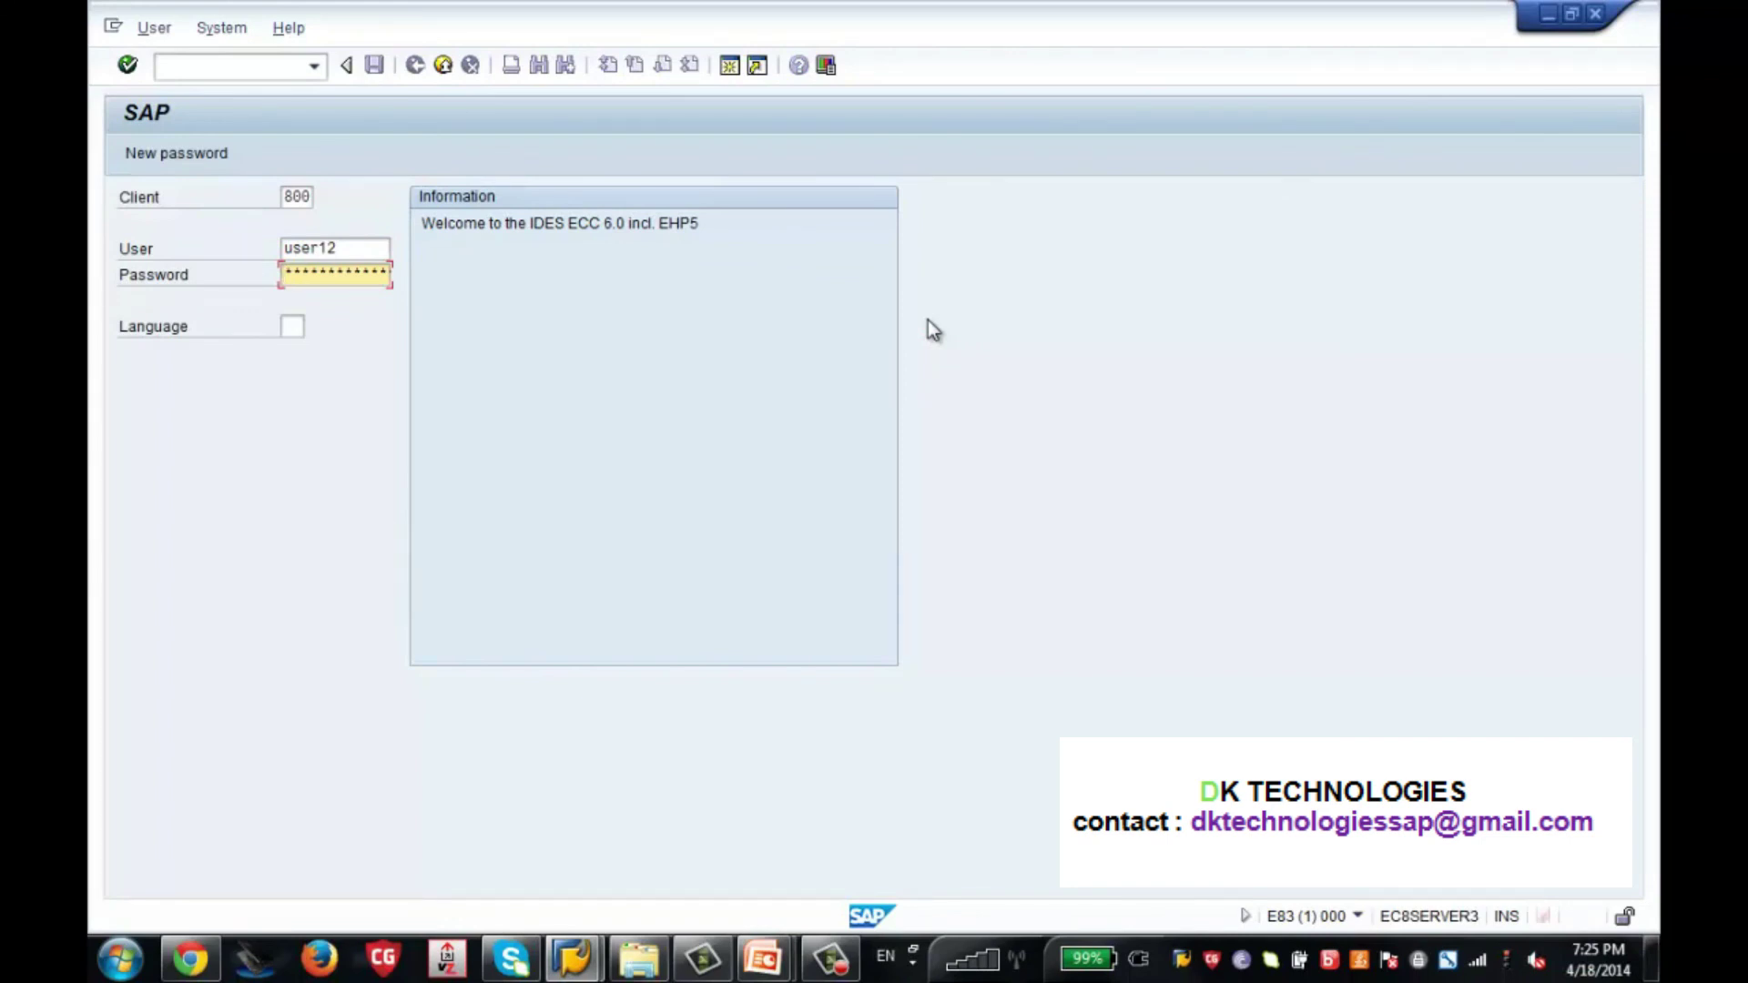
pyautogui.write('****')
pyautogui.press('Return')
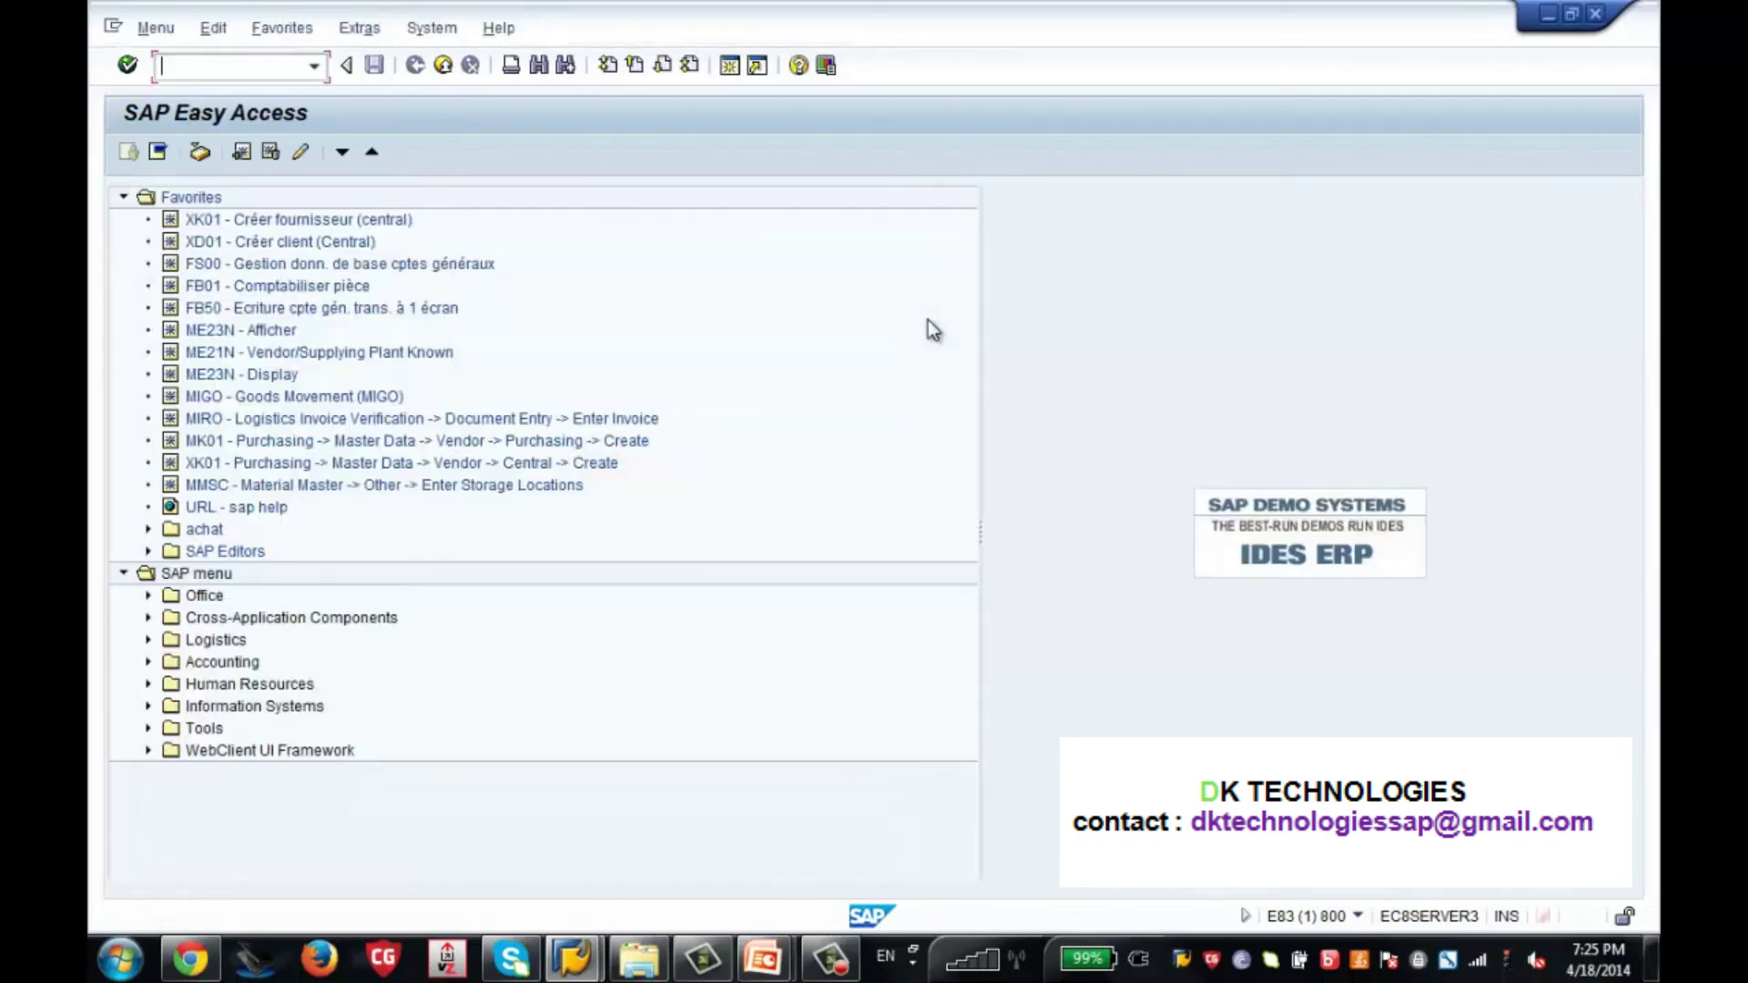
# Try to open the own user data through the user profile functions after the new logon.
pyautogui.click(432, 28)
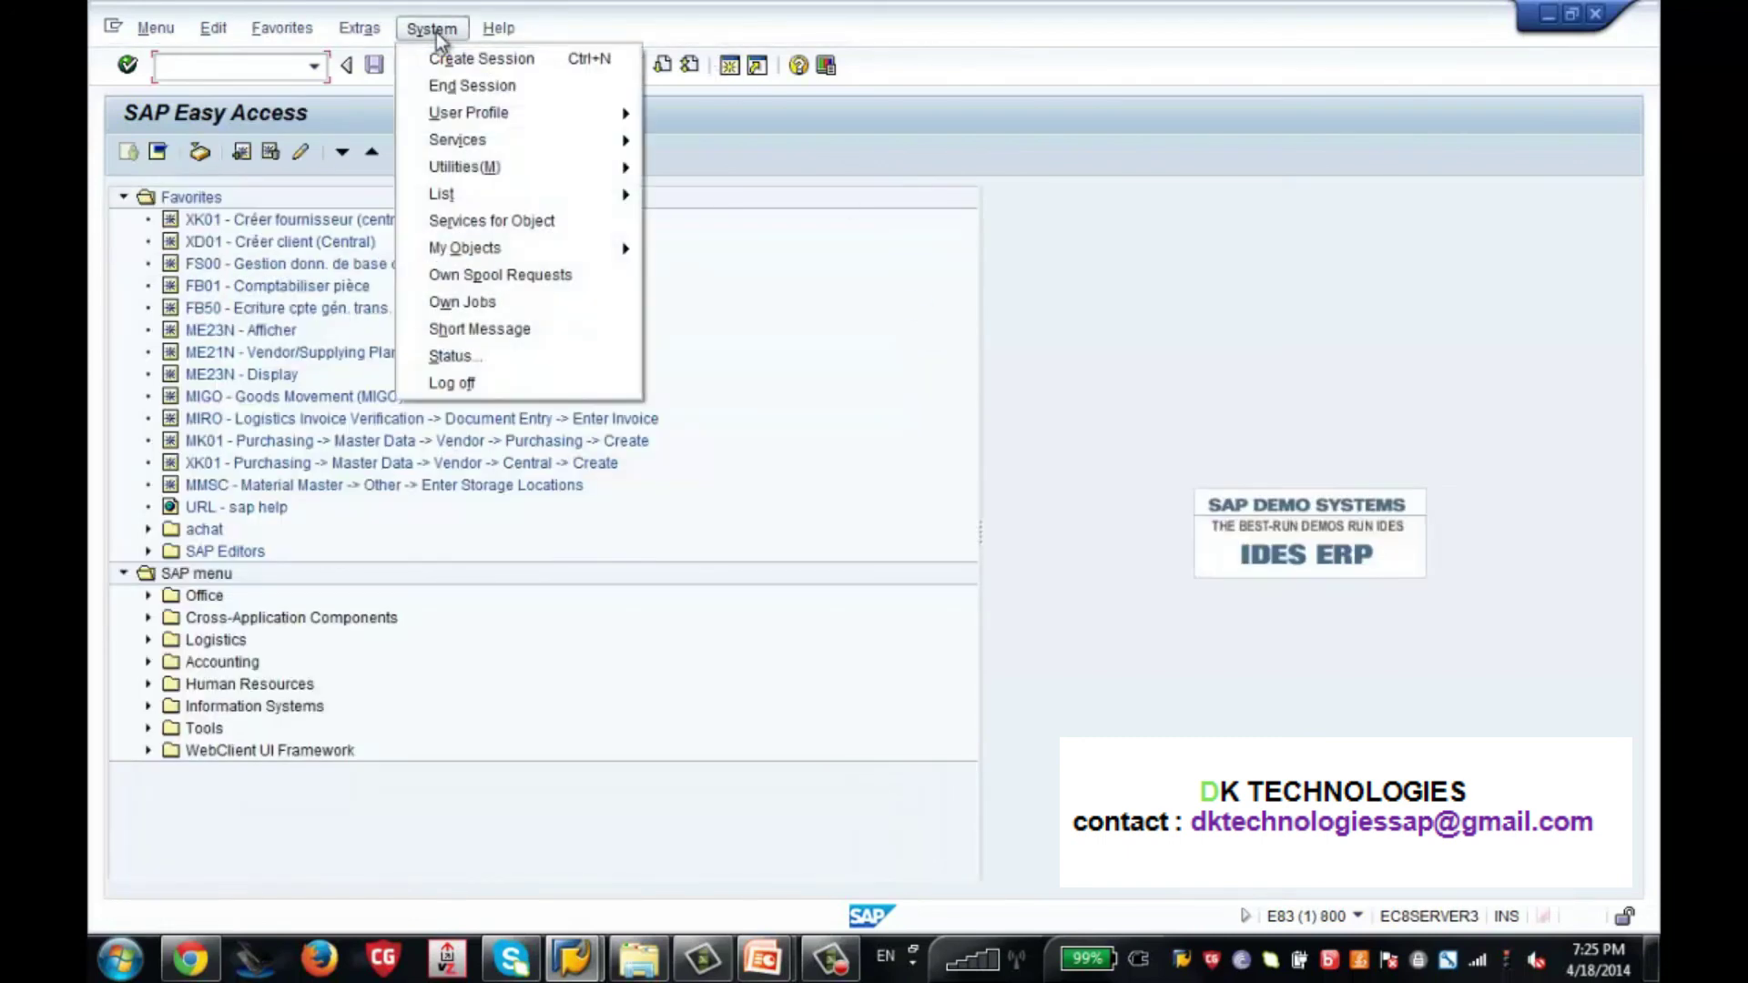
pyautogui.moveTo(536, 116)
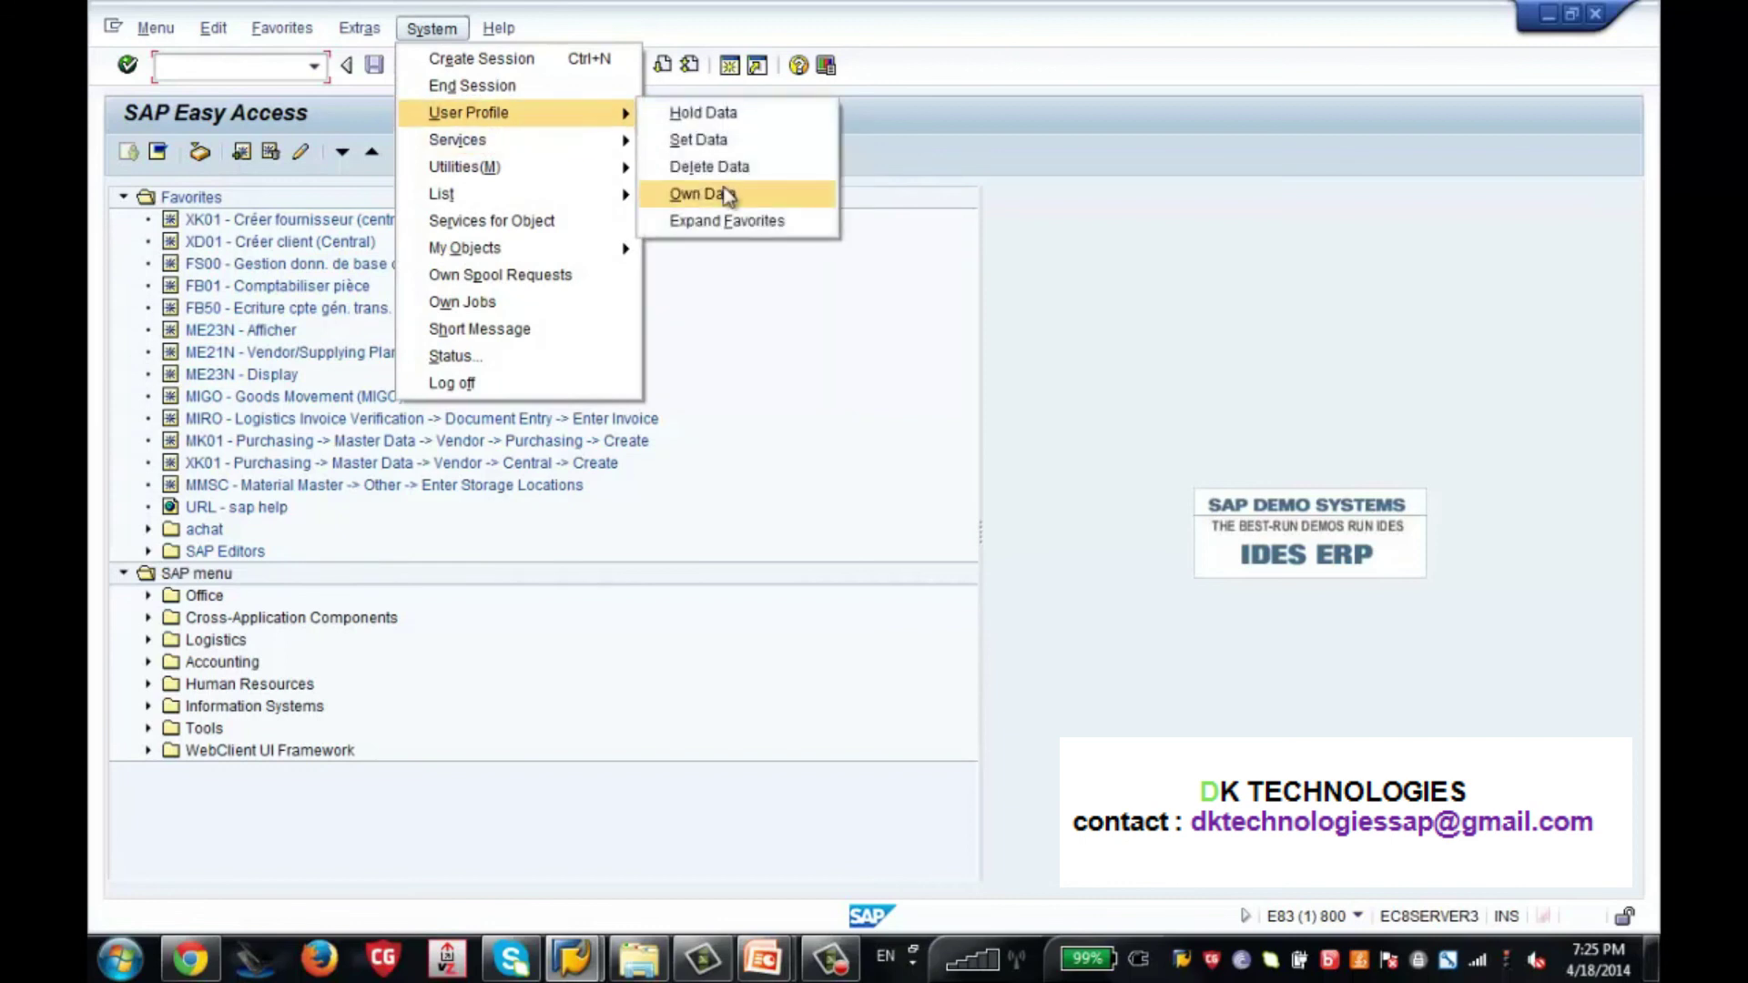
pyautogui.click(728, 197)
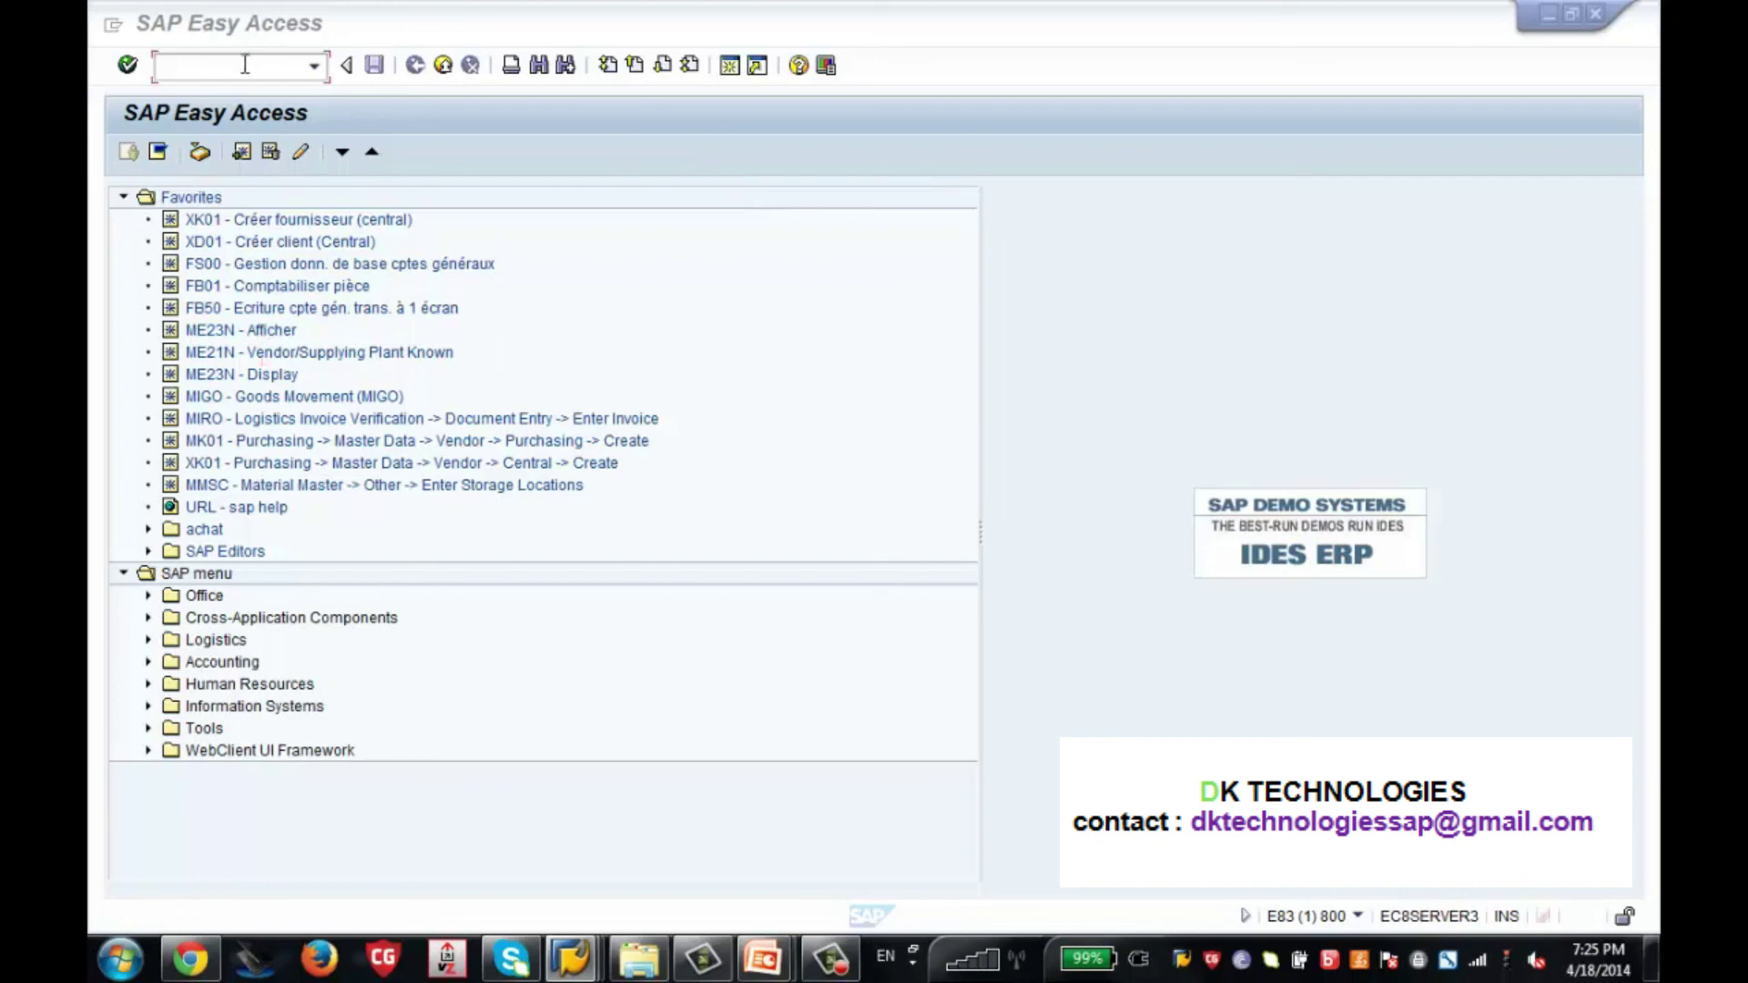
pyautogui.click(444, 65)
# Open another SAP IDES connection from SAP Logon, and close it together with the extra SAP Easy Access session.
pyautogui.moveTo(572, 971)
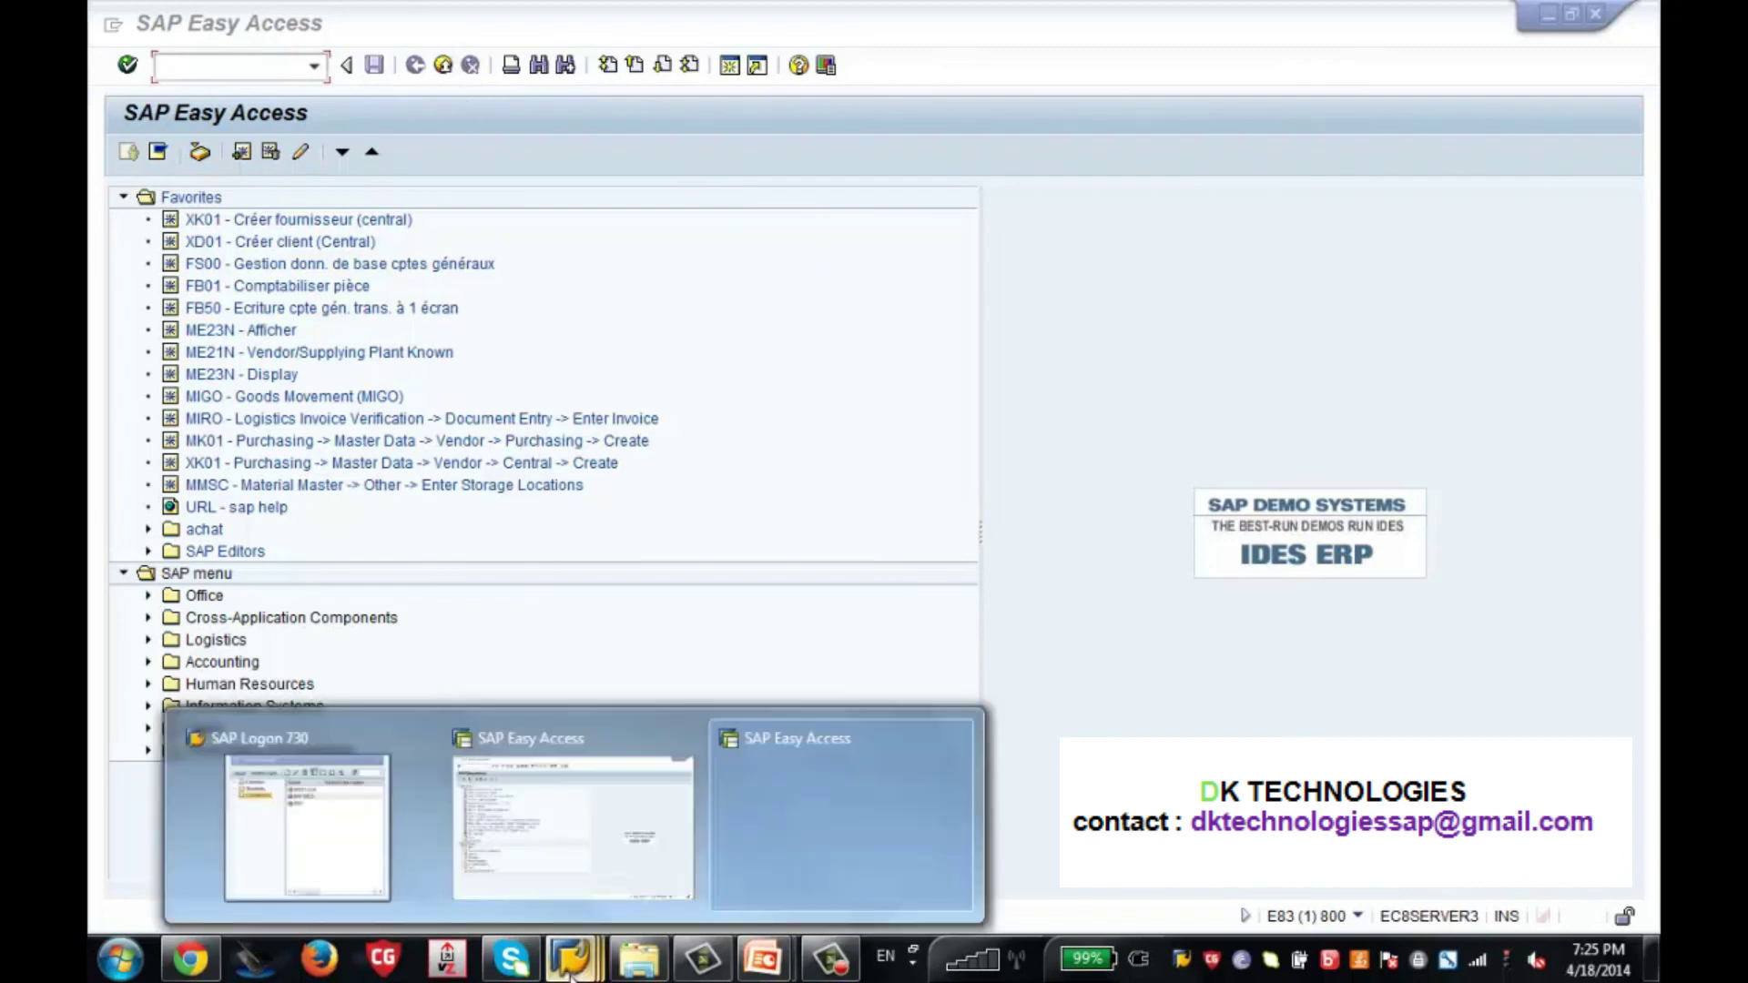
pyautogui.click(388, 856)
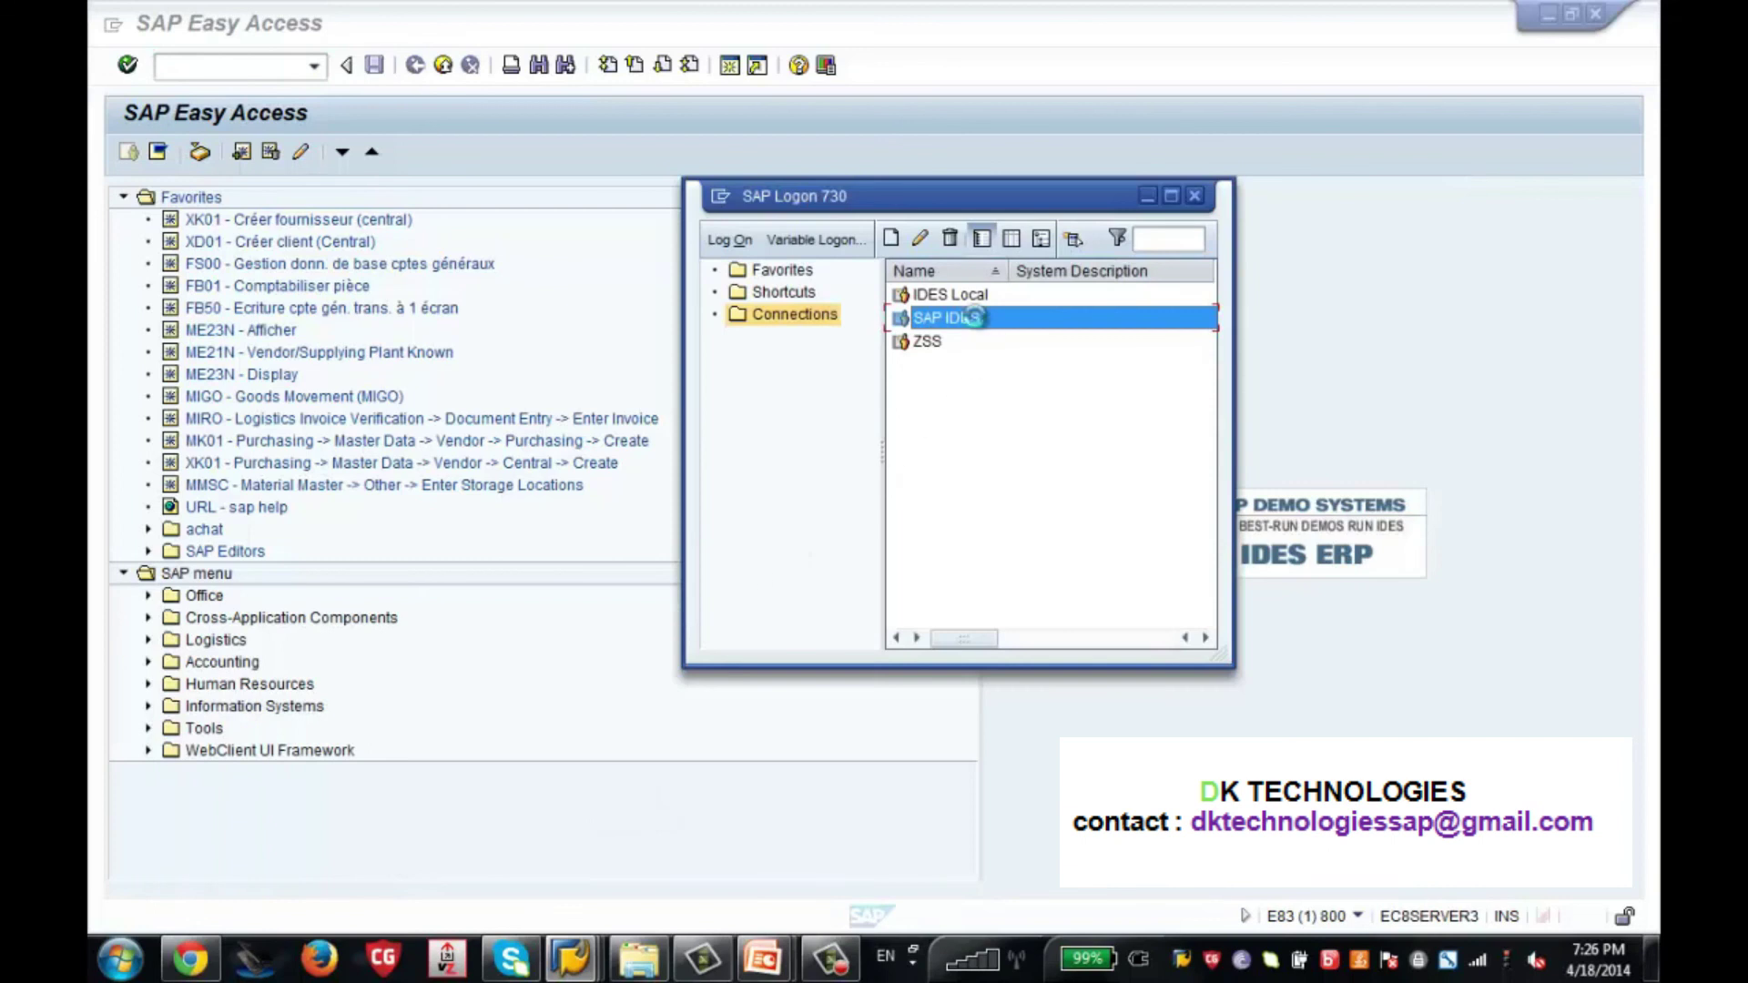
pyautogui.doubleClick(945, 317)
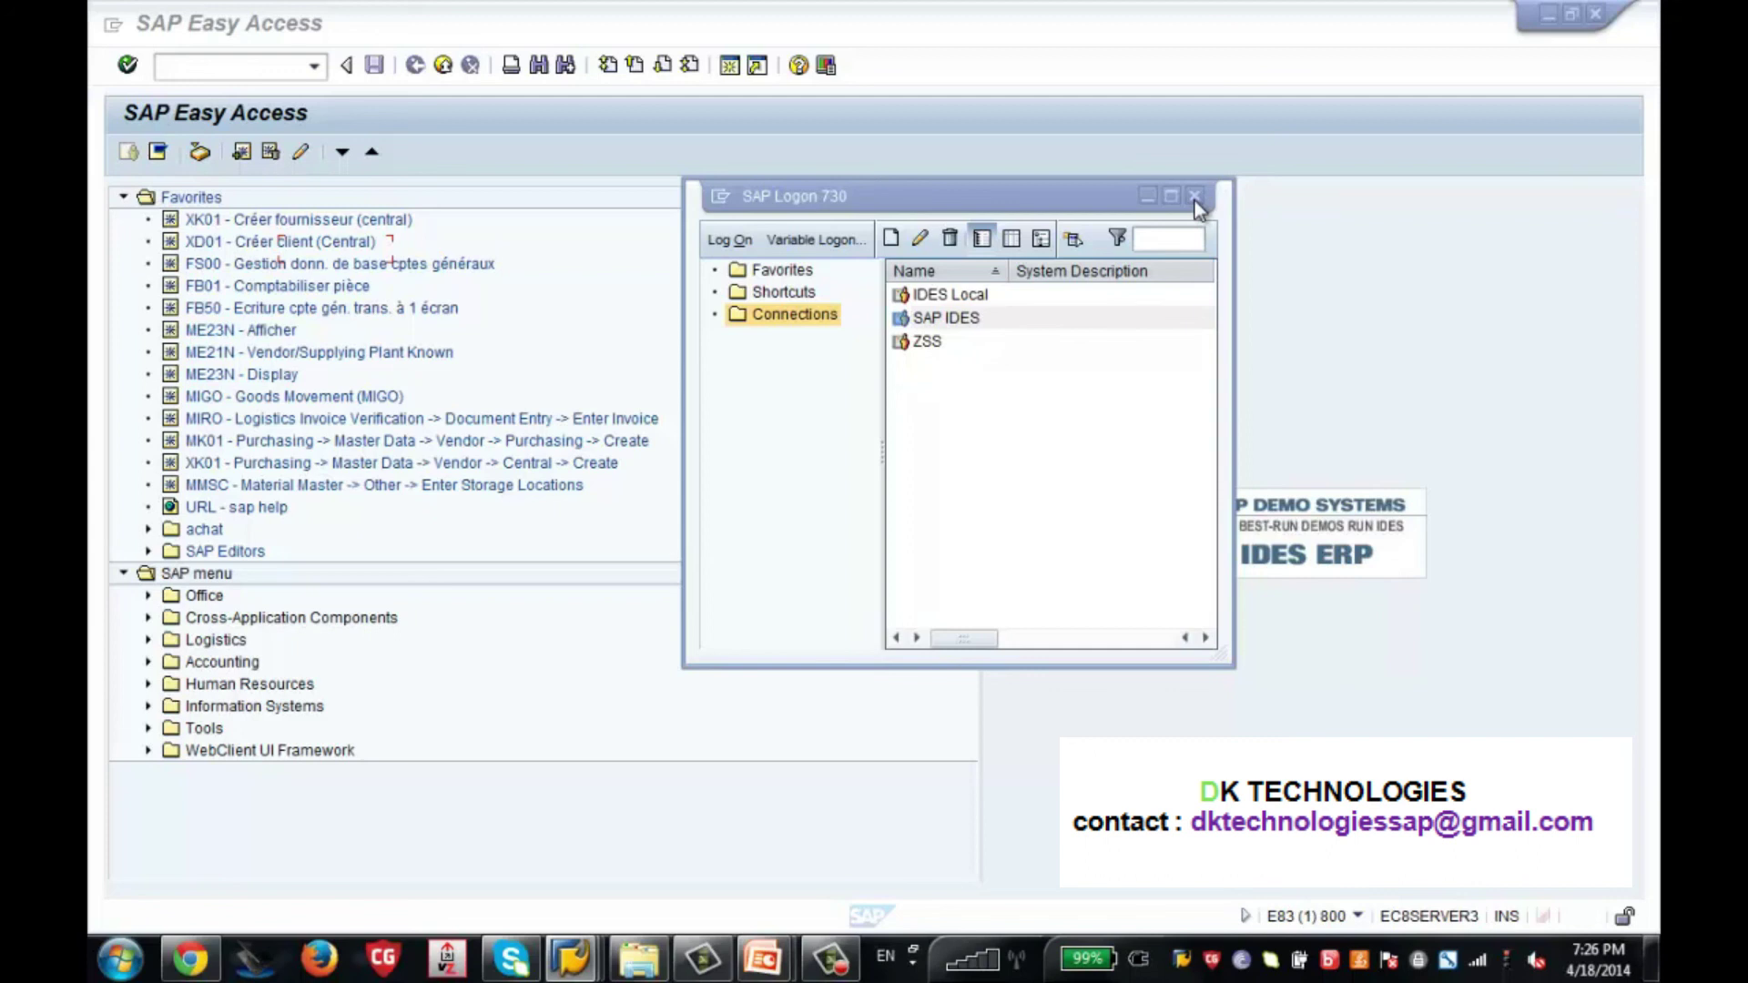
pyautogui.moveTo(575, 965)
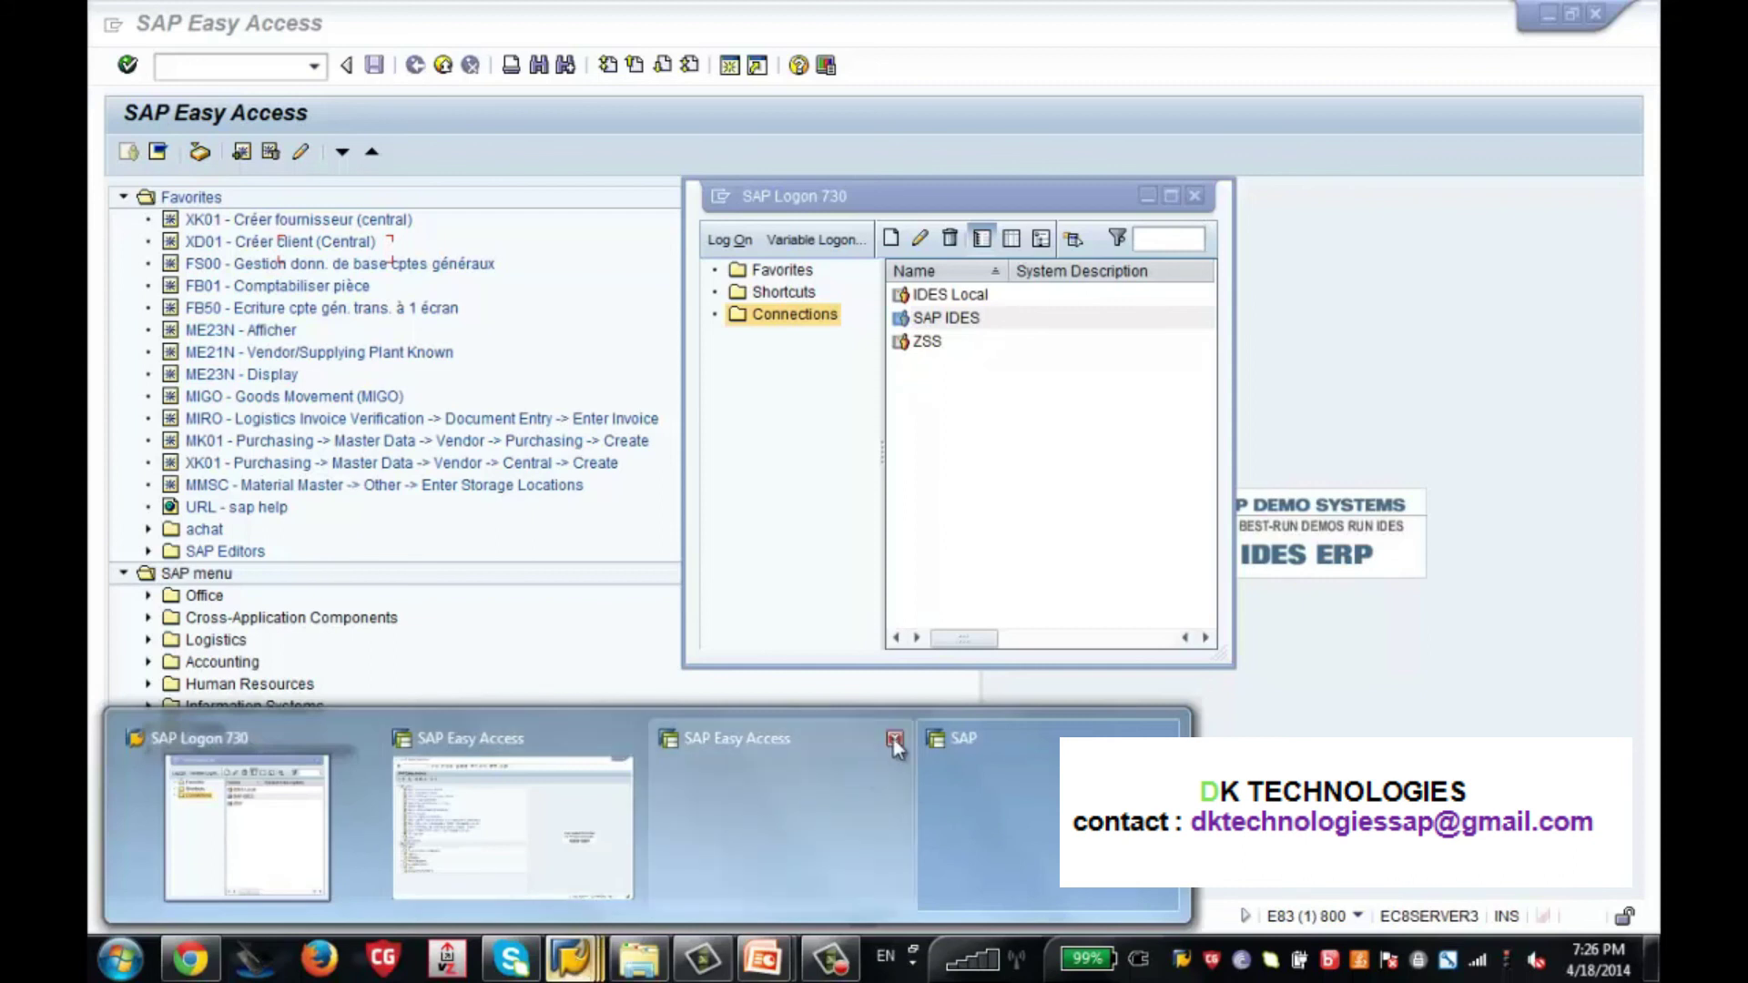
pyautogui.click(895, 739)
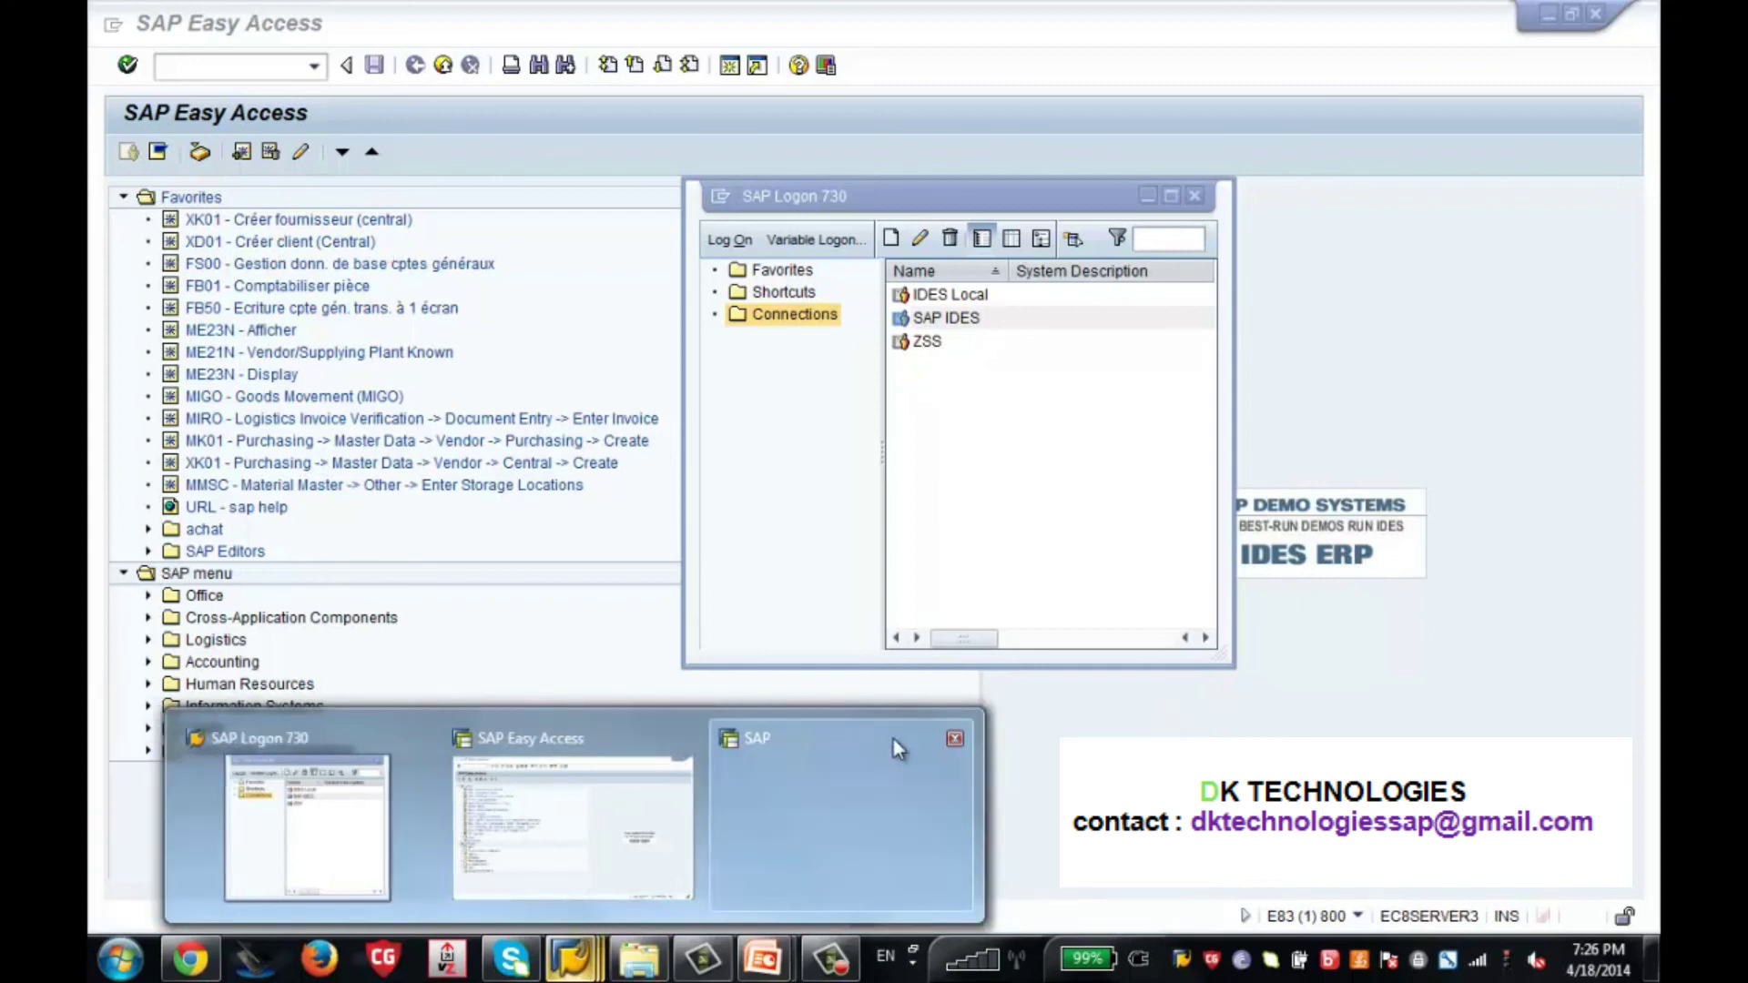
pyautogui.click(954, 739)
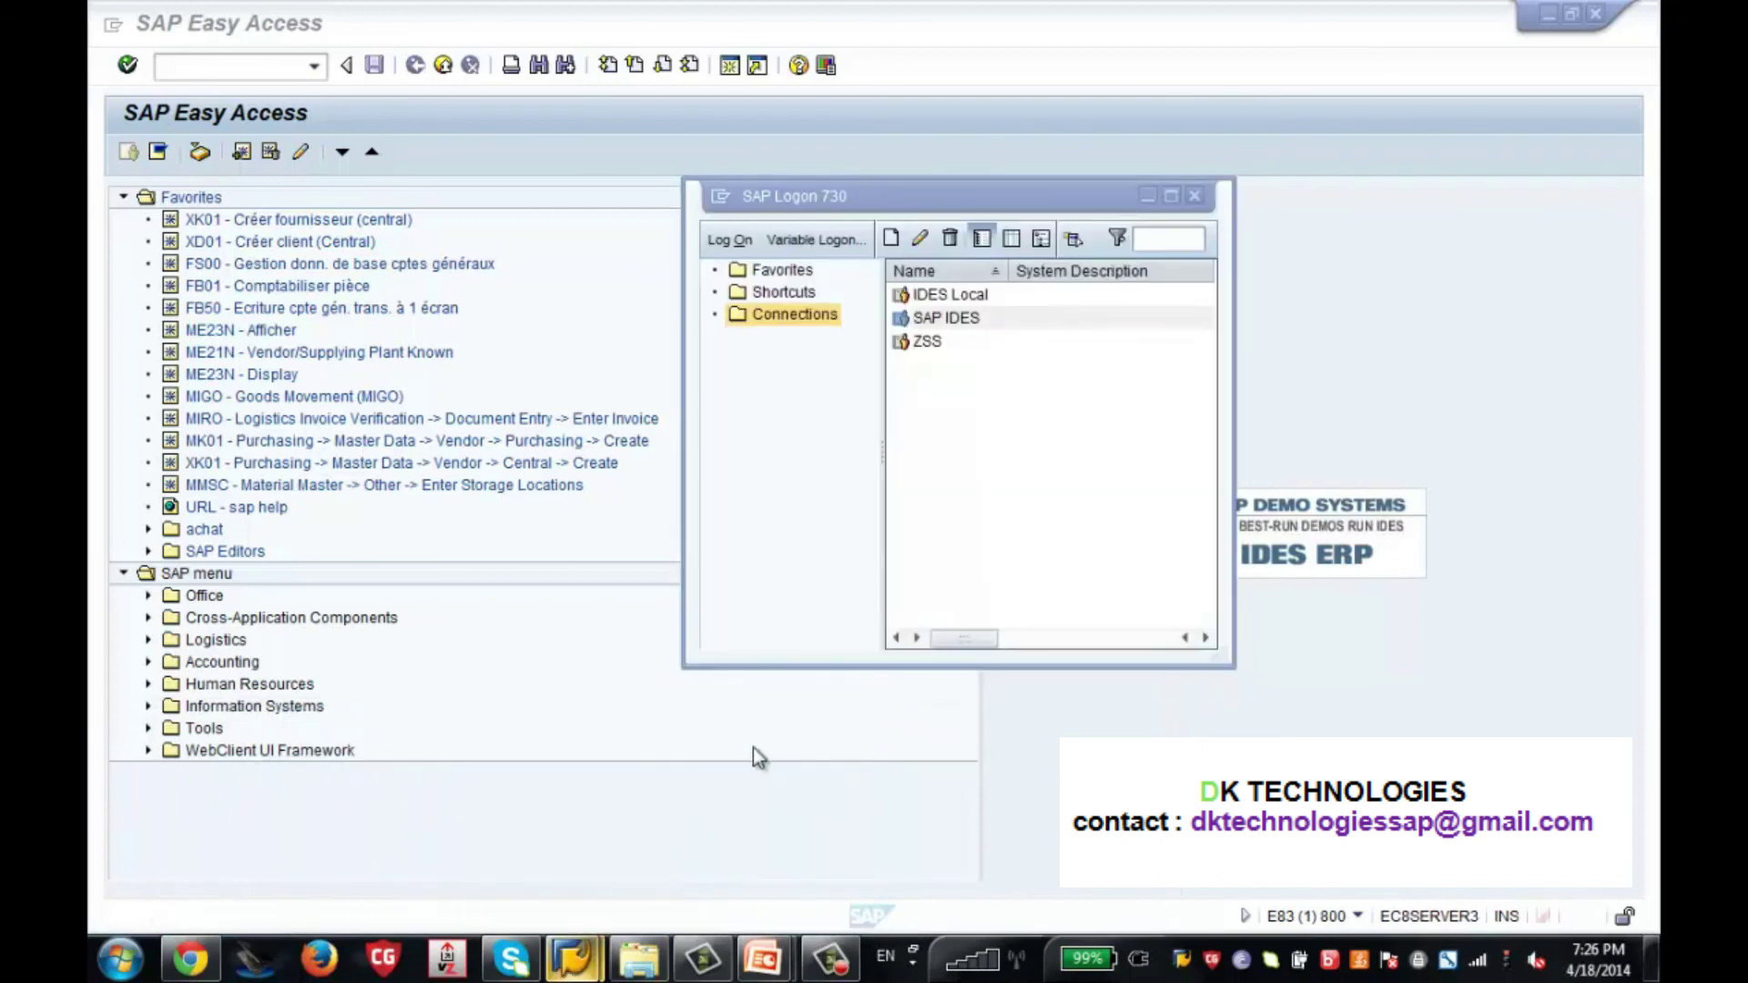
# Return to the remaining SAP Easy Access session and open the own user profile with transaction SU3.
pyautogui.click(615, 500)
pyautogui.click(217, 69)
pyautogui.write('s')
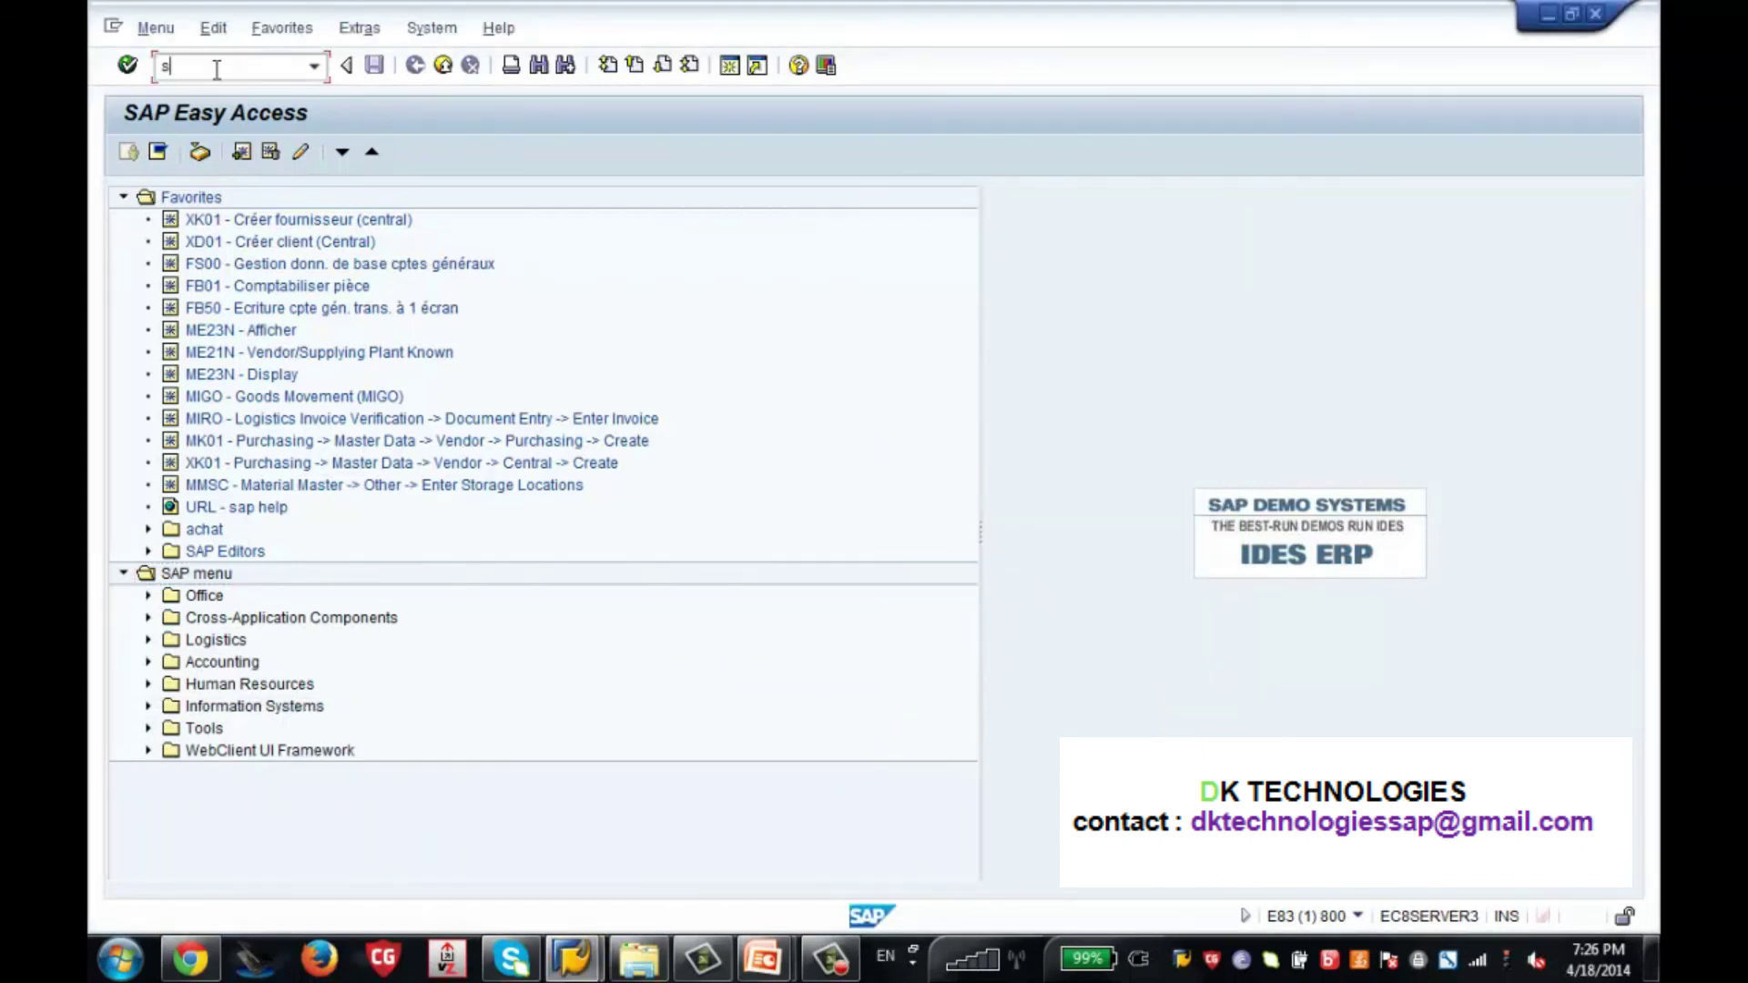
pyautogui.write('u3')
pyautogui.press('Return')
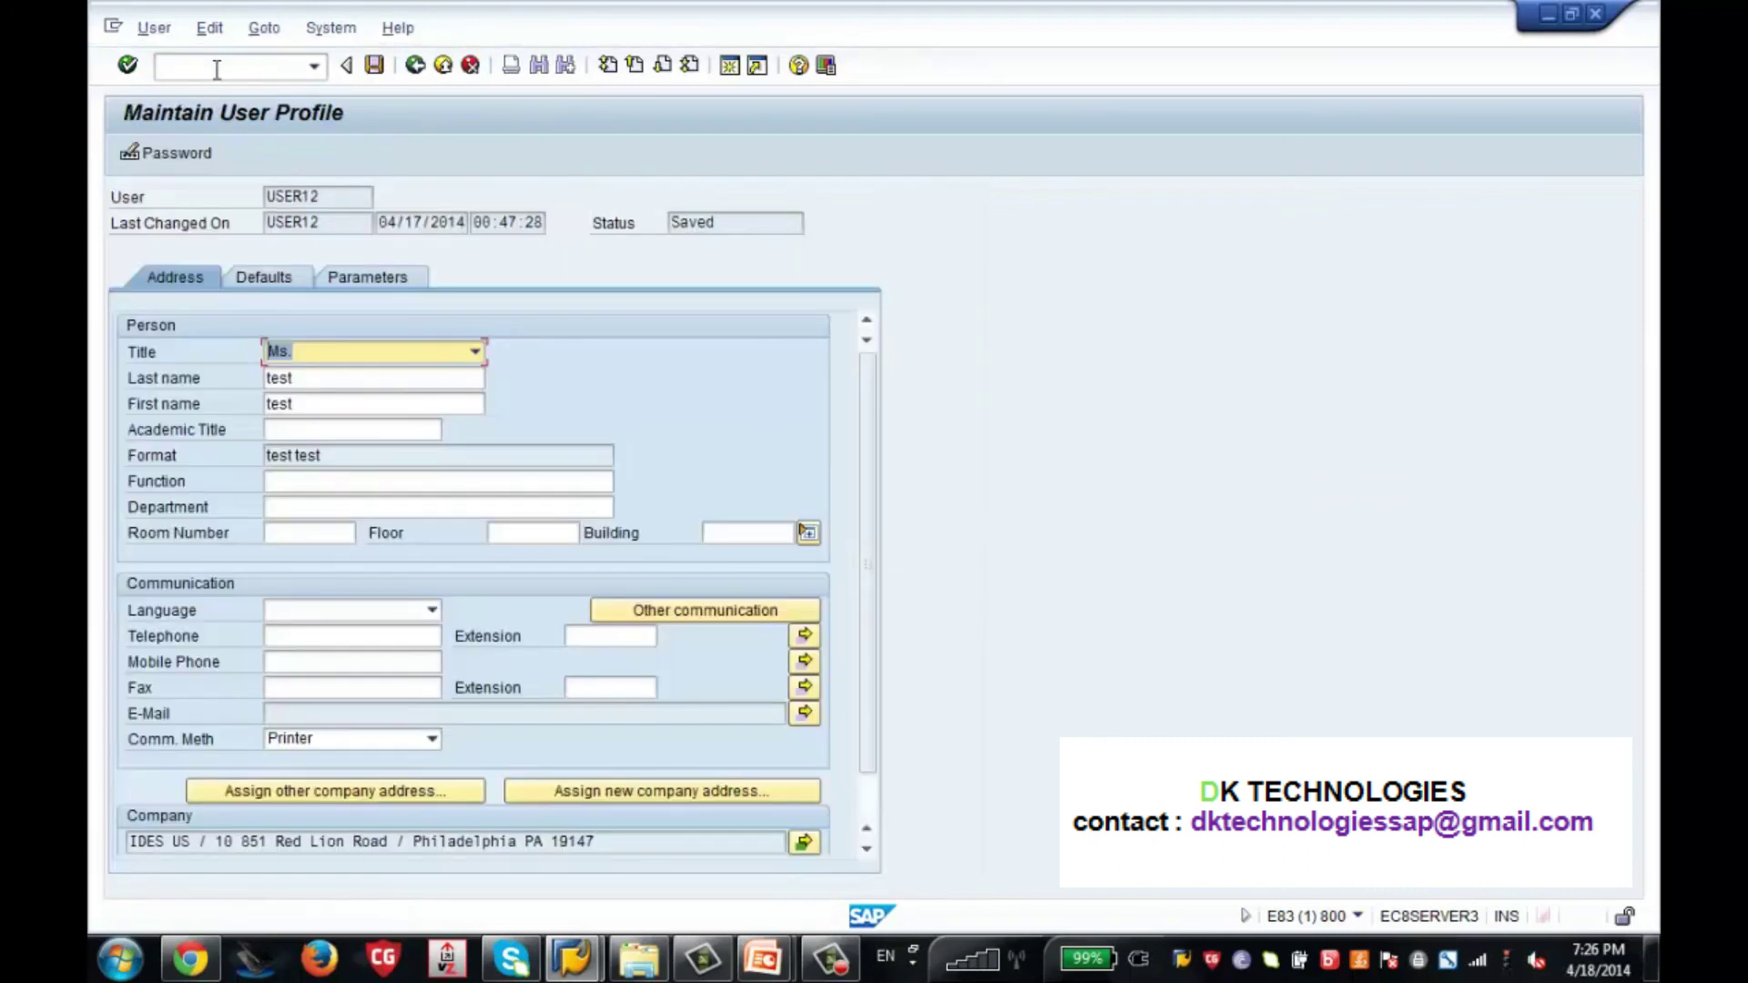